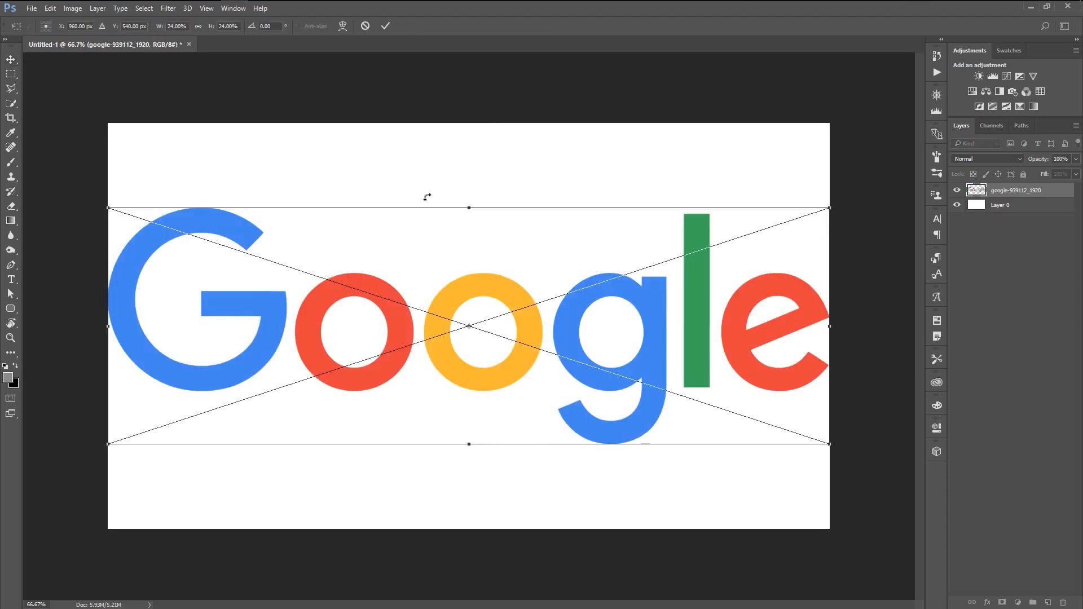
Scale the Google logo down to 7.73% and place it horizontally centred in the upper half of the canvas.
left_click_drag(829, 446, 528, 290)
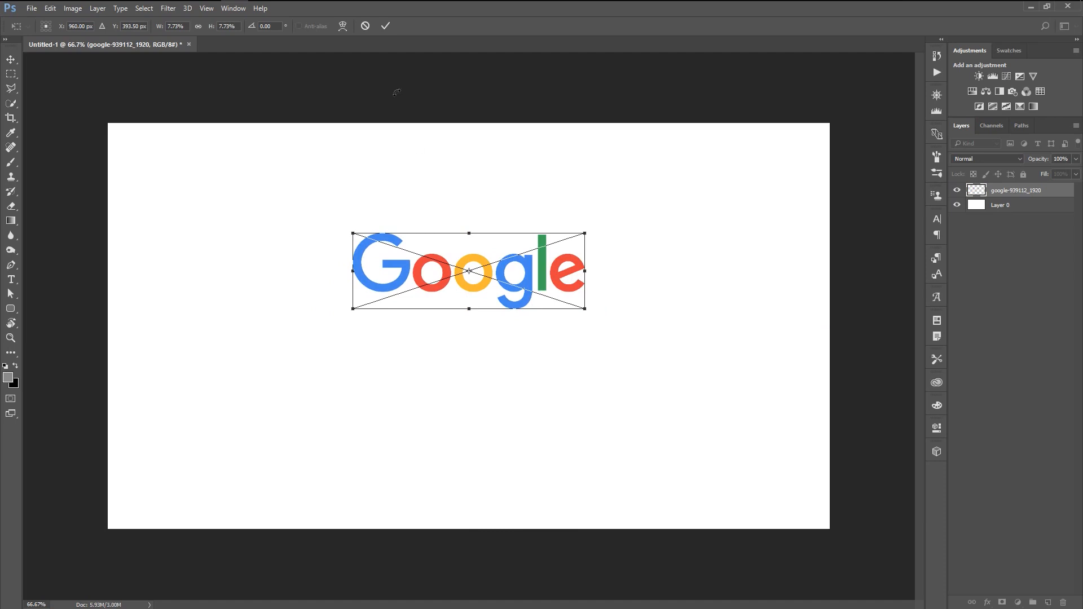
left_click(386, 26)
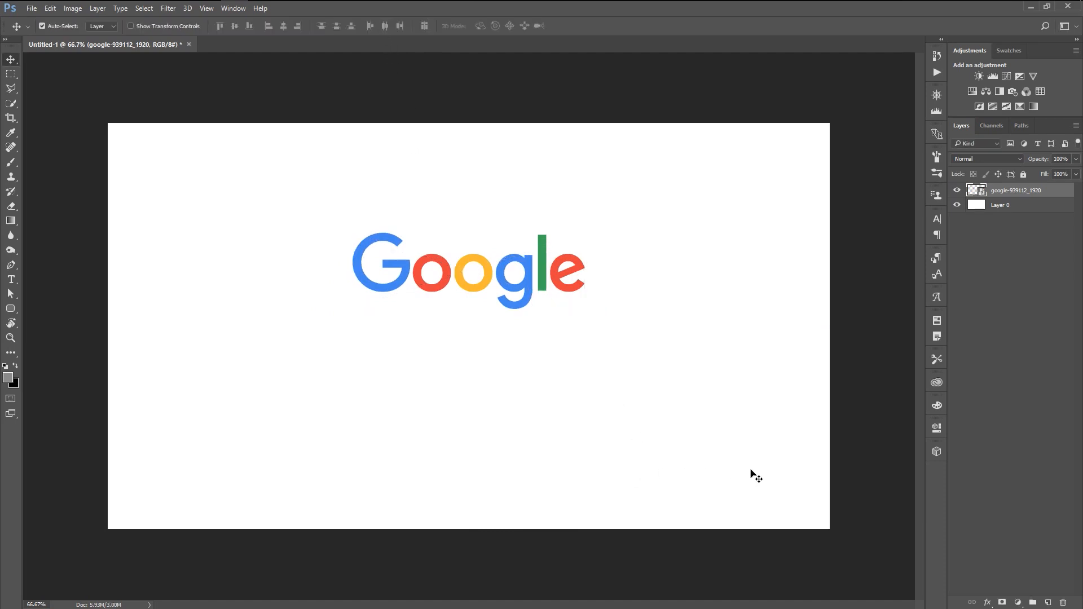
Draw a wide rectangle shape about 988 px by 55 px below the logo, above the logo layer.
left_click(999, 206)
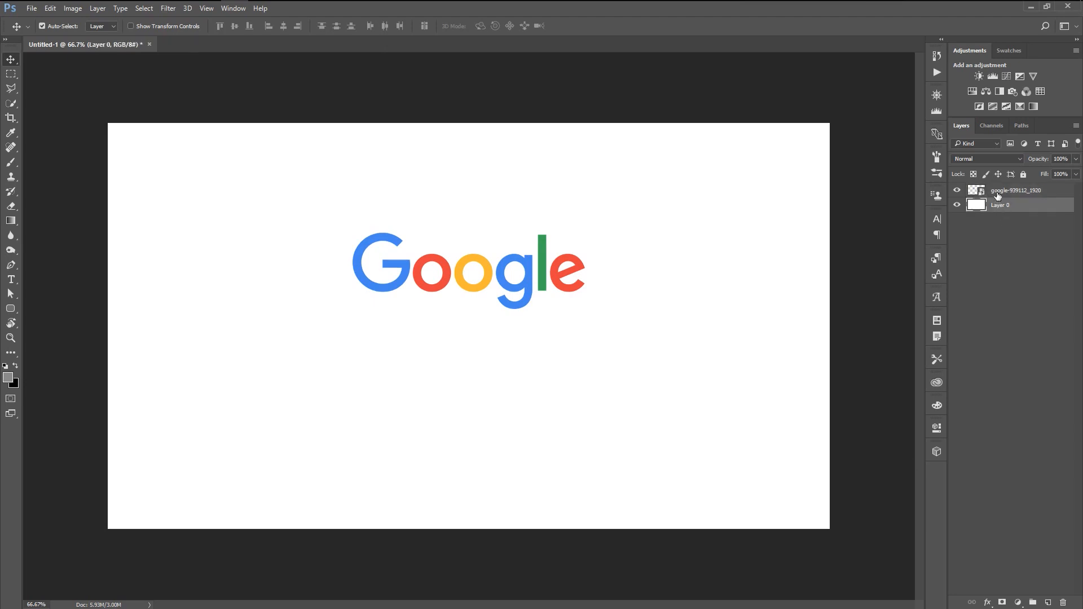
left_click(997, 192)
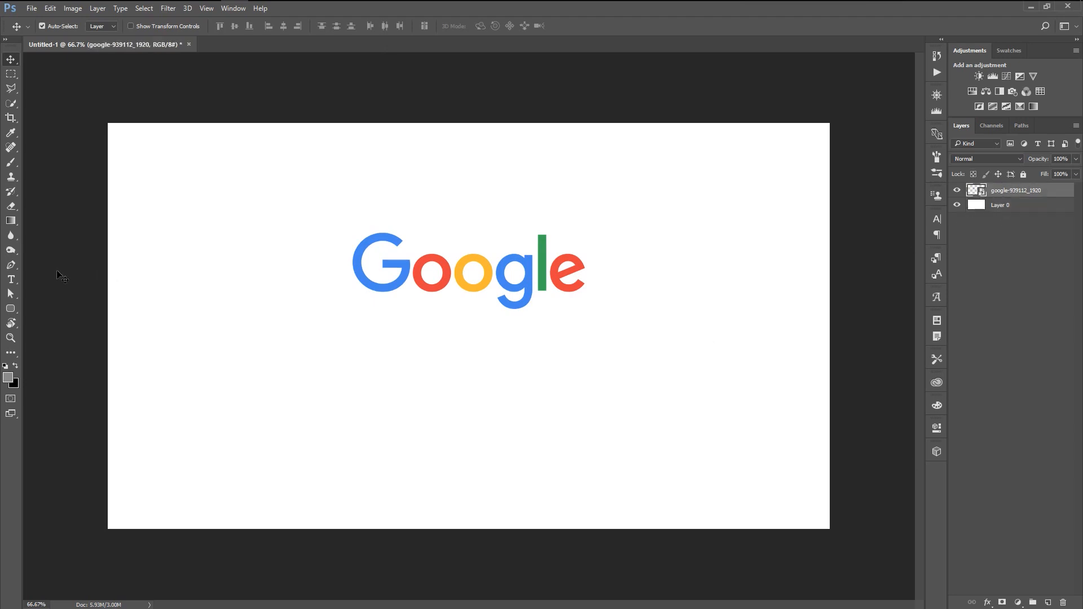
left_click(12, 353)
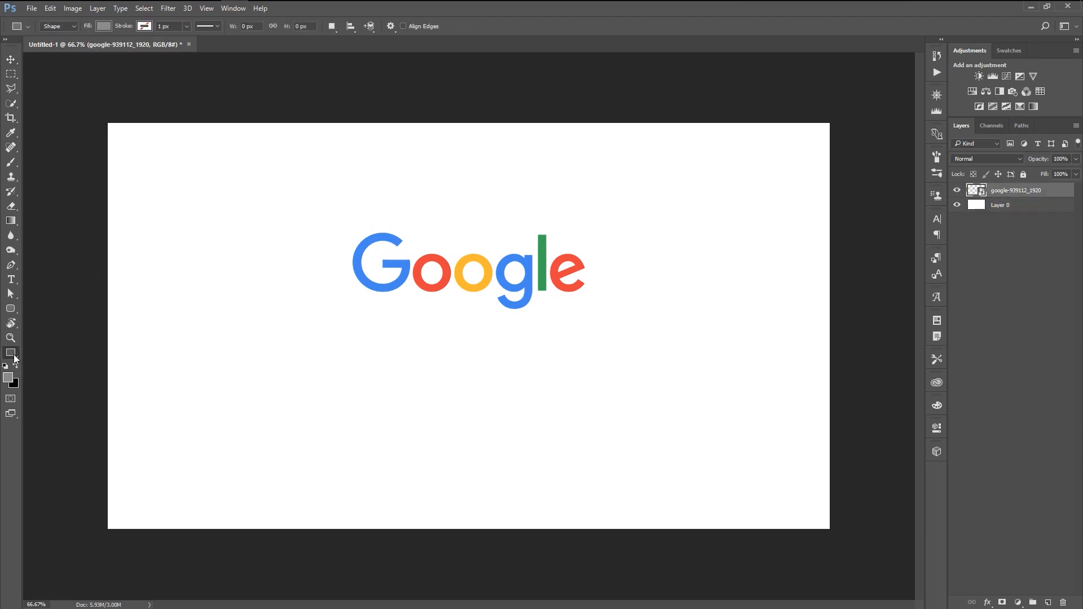
right_click(13, 355)
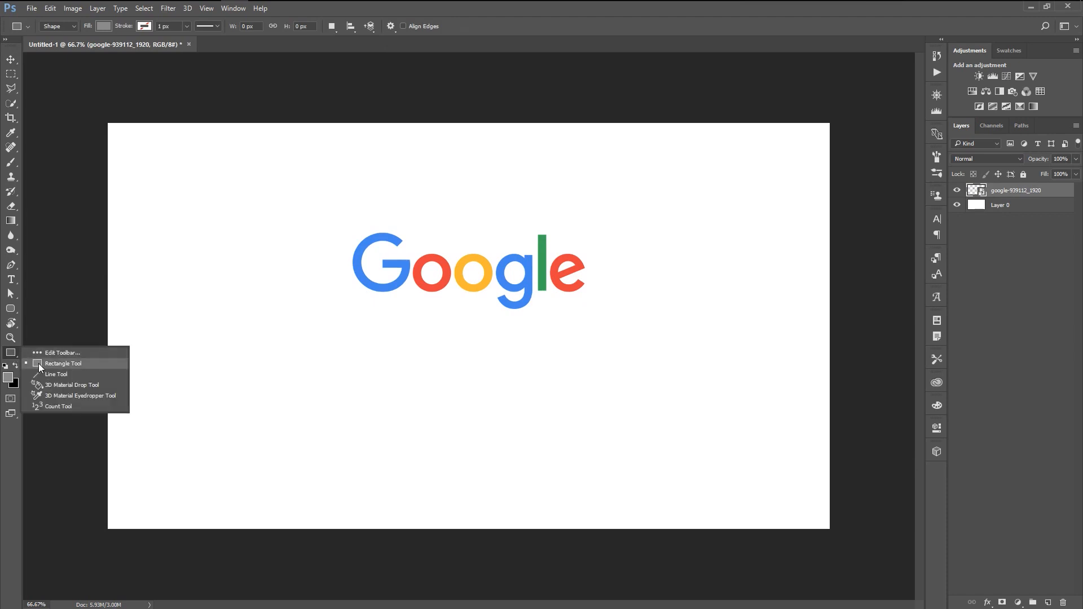
left_click(39, 363)
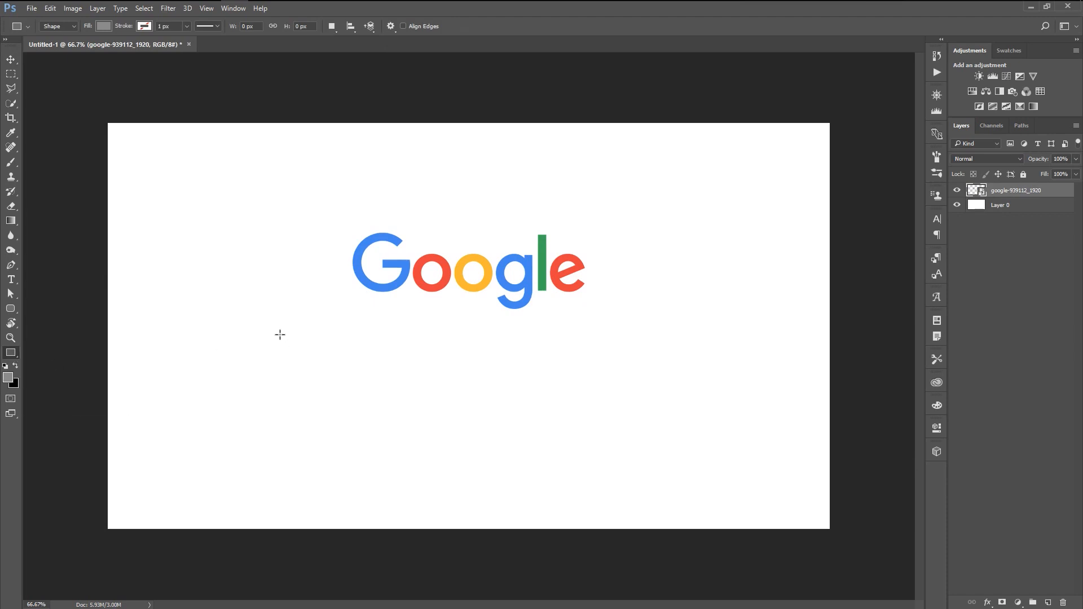
left_click_drag(287, 332, 658, 353)
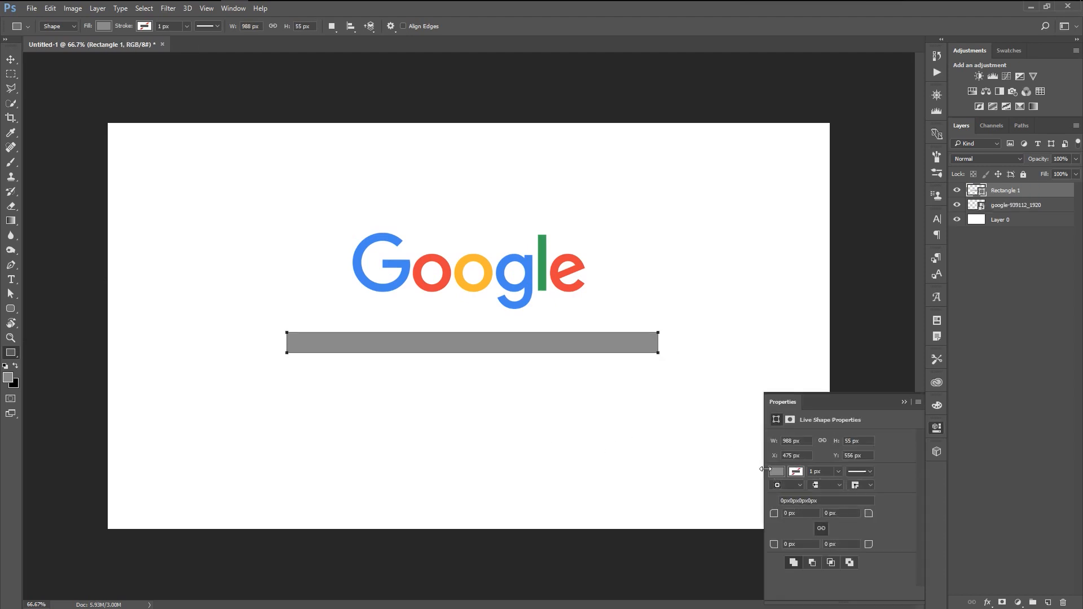
Remove the wide rectangle's fill and give it a solid black stroke.
left_click(776, 471)
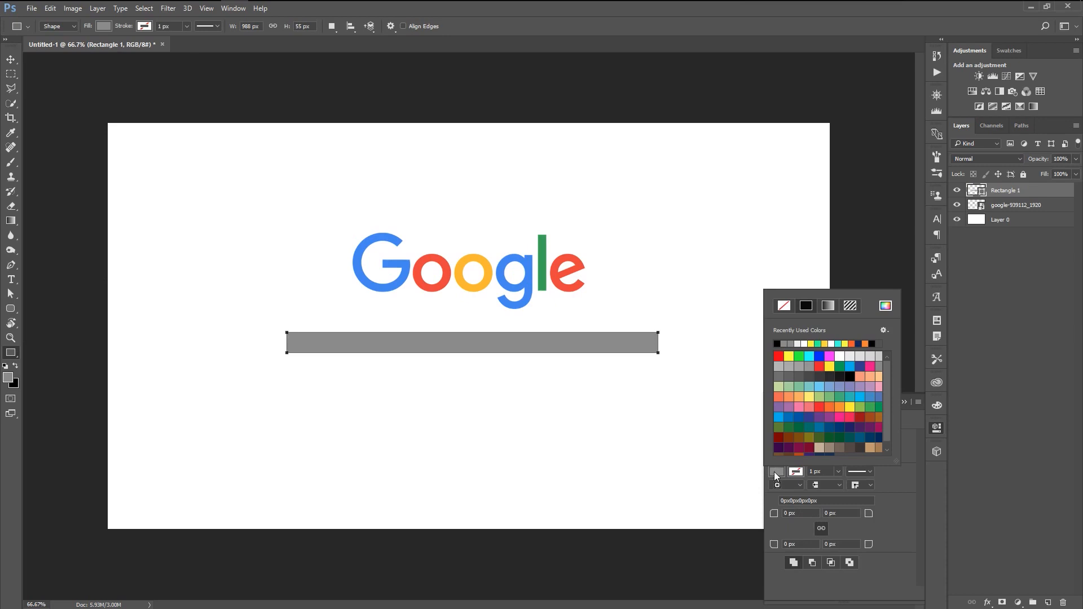
left_click(787, 306)
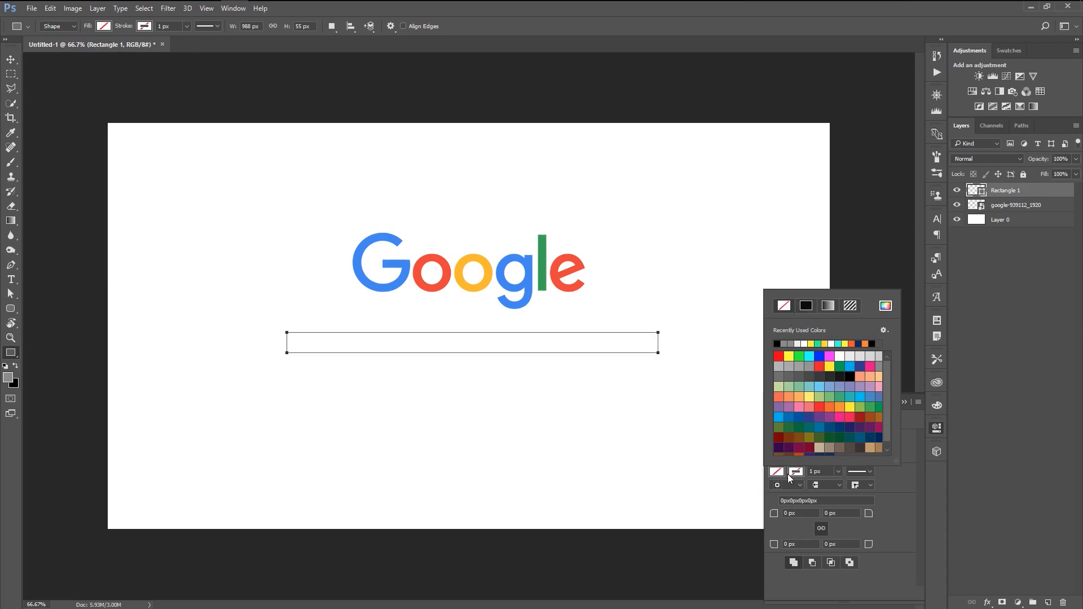
left_click(791, 472)
left_click(791, 473)
left_click(806, 306)
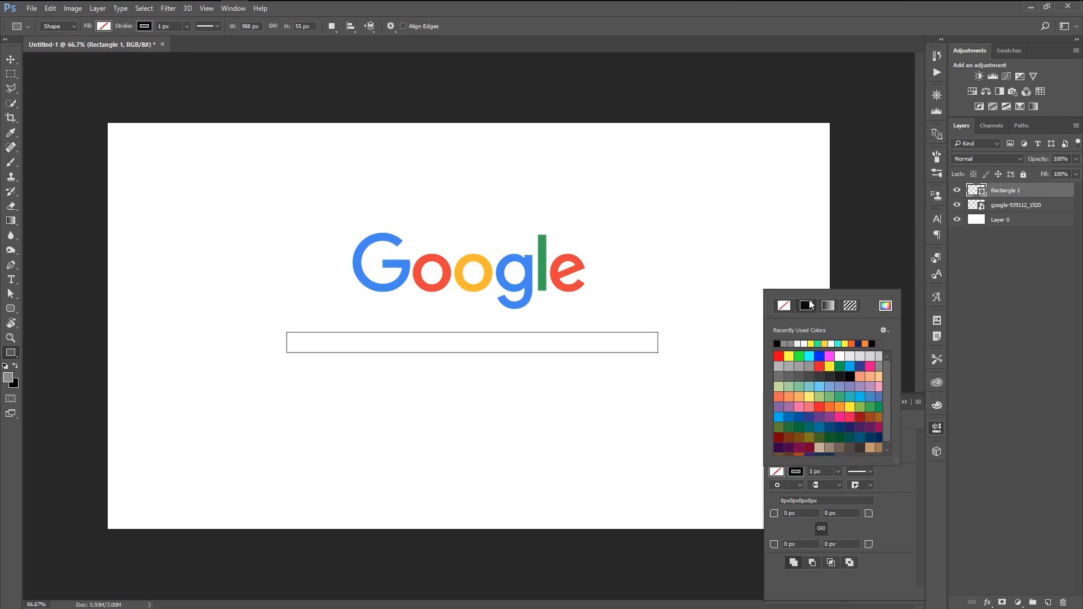
left_click(897, 501)
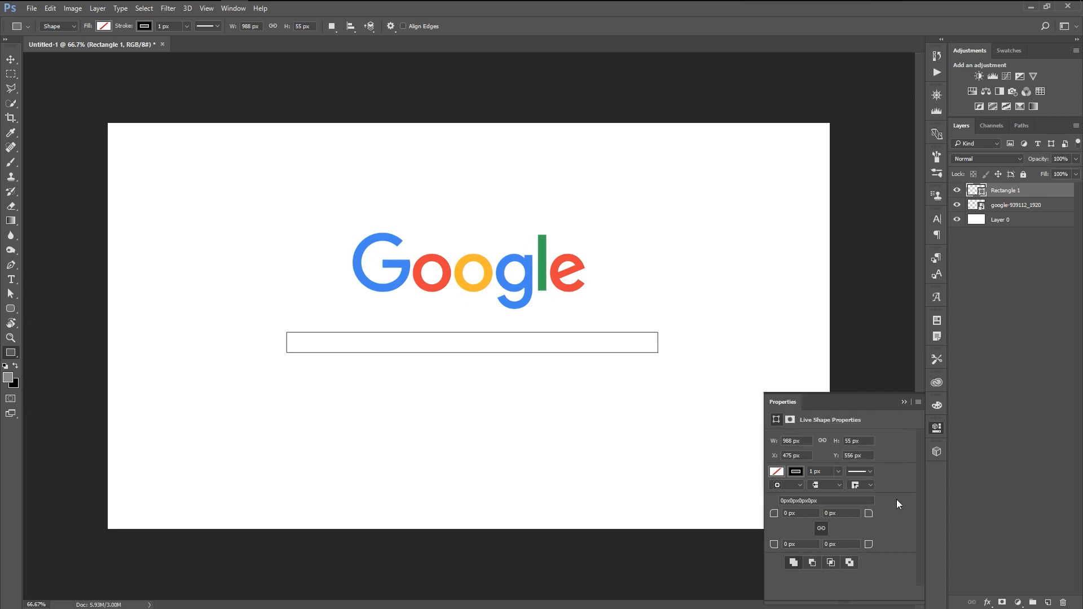
Set the search bar rectangle's stroke width to 1.5 px and deselect its layer.
left_click(811, 471)
key("Return")
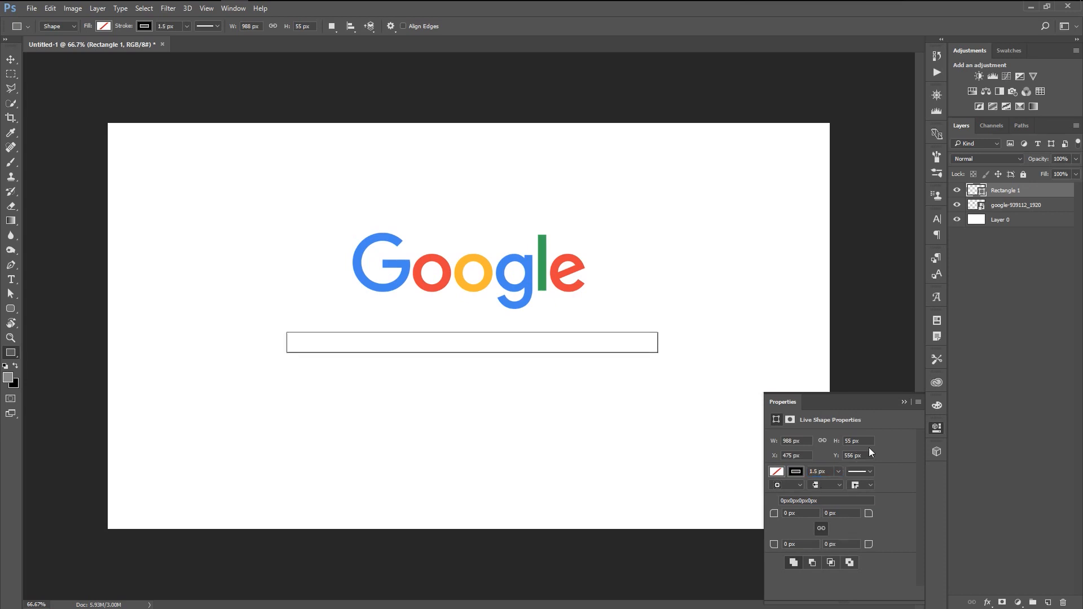
left_click(905, 402)
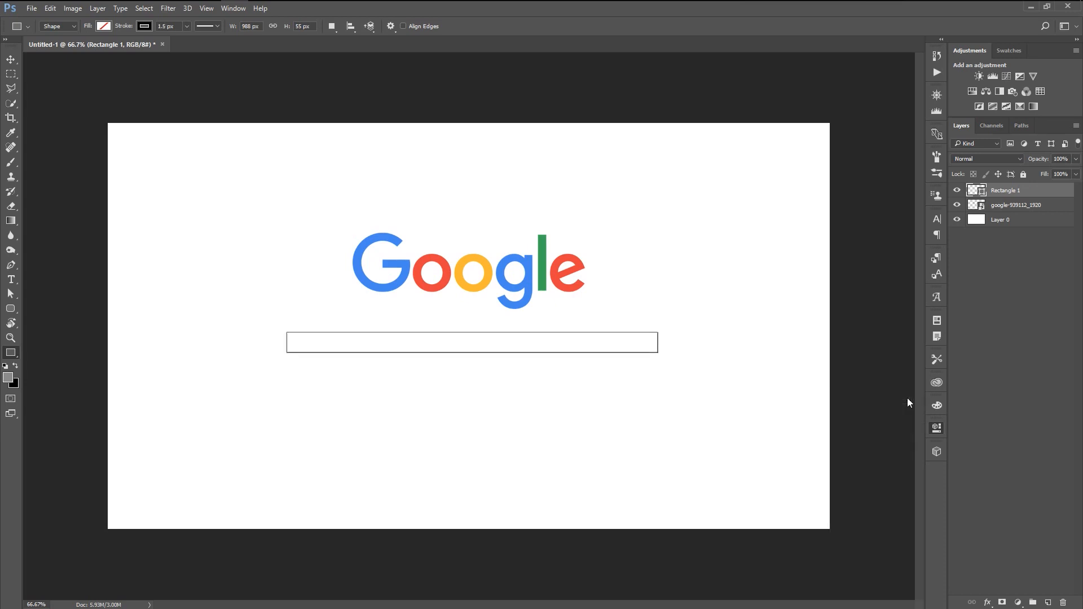
left_click(986, 364)
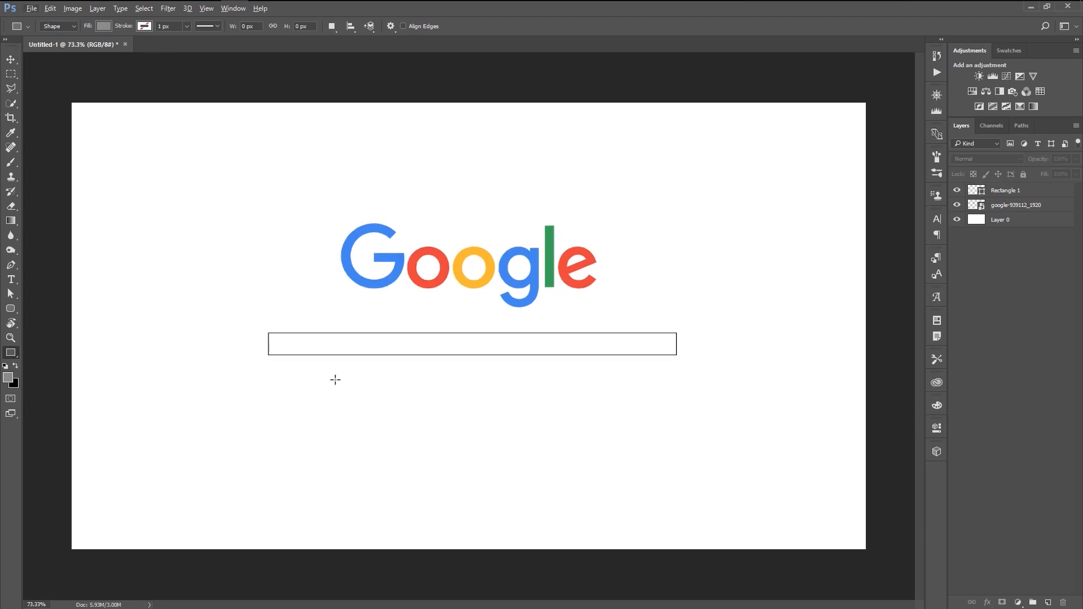
Draw a small rectangle about 163 px by 56 px centred below the search bar and fill it with light gray.
left_click_drag(458, 392, 498, 405)
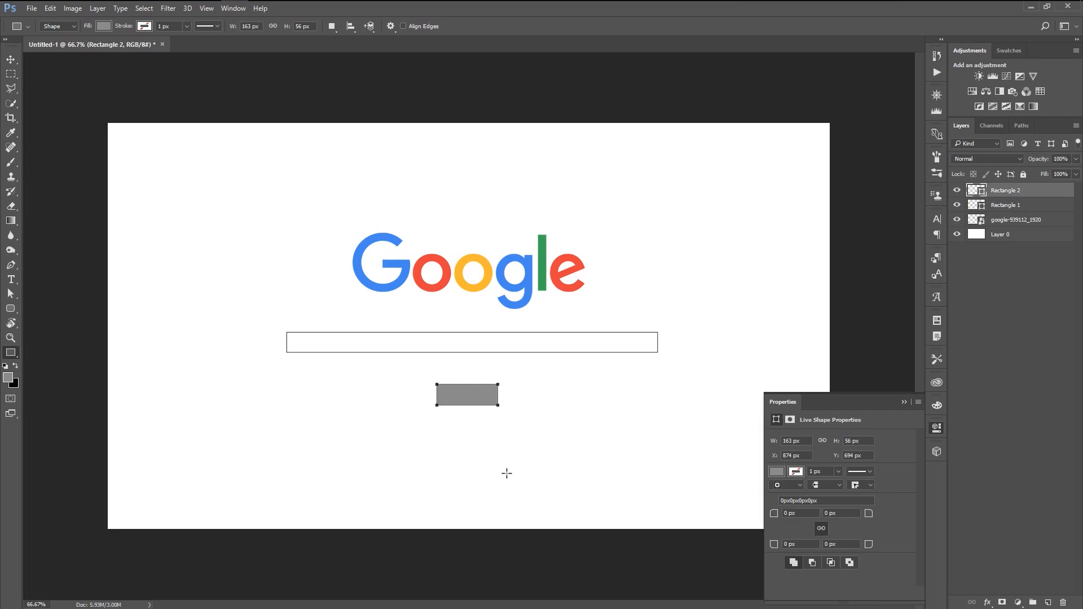
left_click(780, 475)
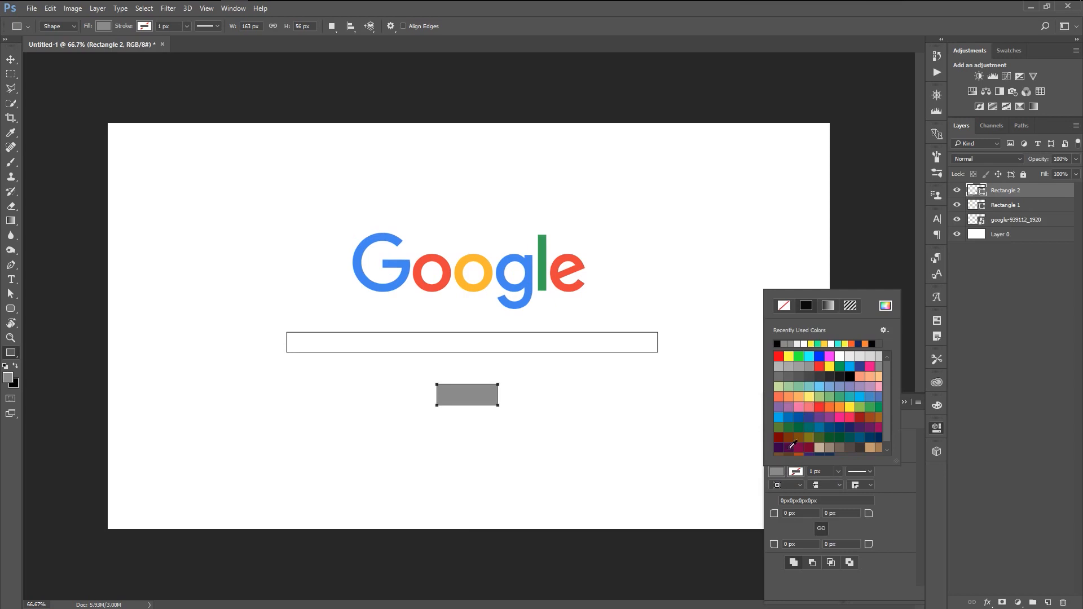
left_click(793, 344)
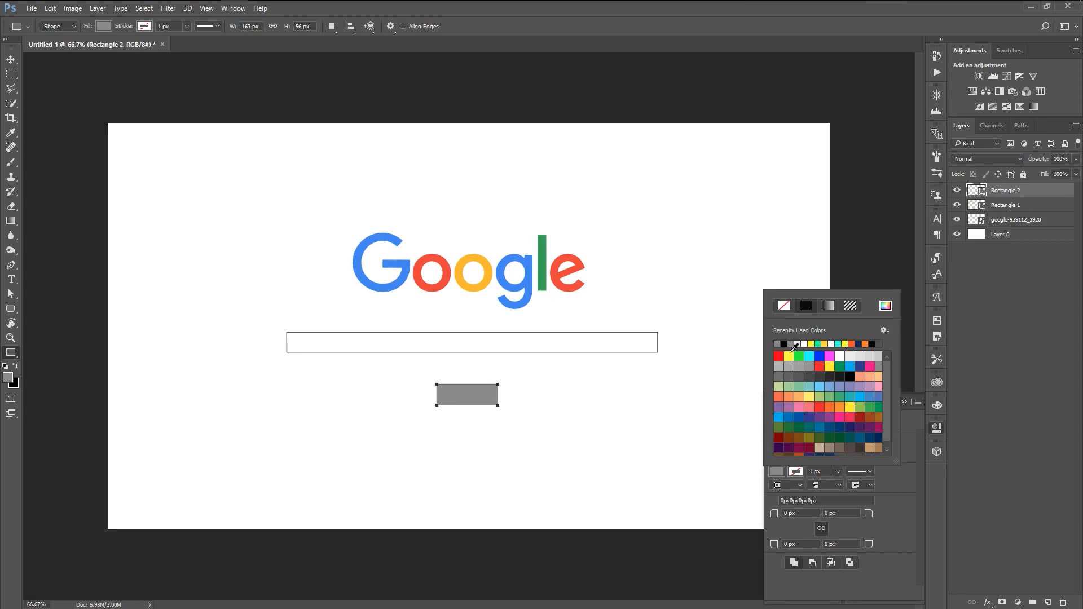
left_click(842, 356)
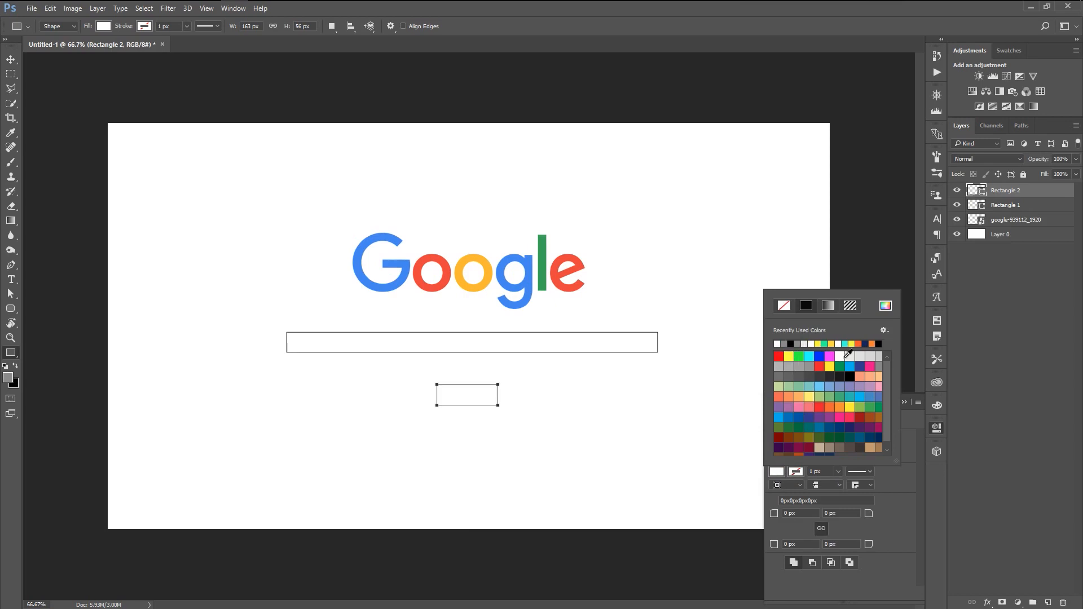
left_click(851, 356)
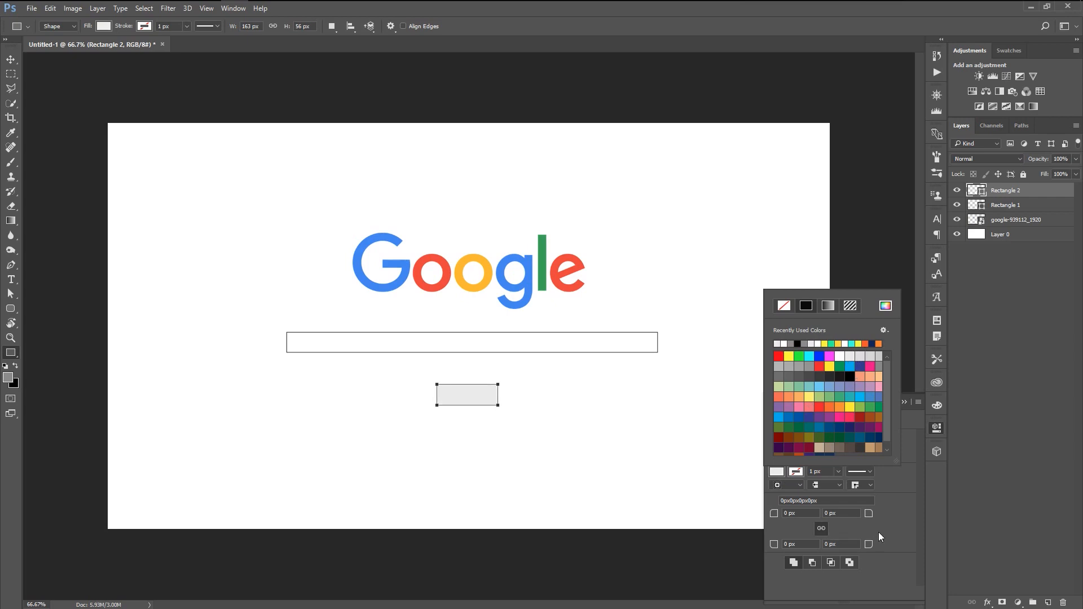
left_click(899, 520)
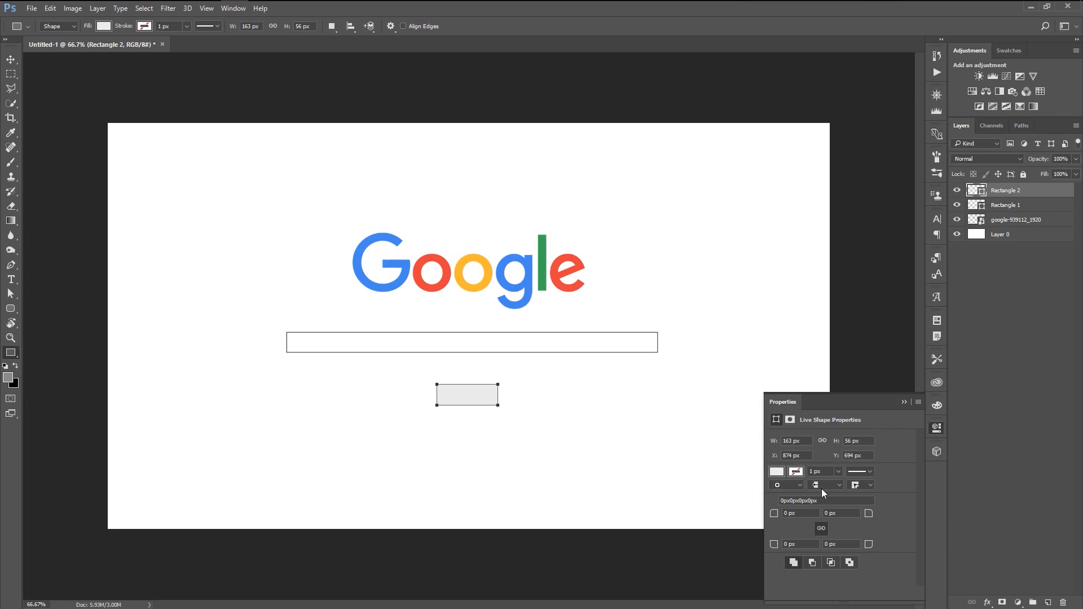
Give the small gray rectangle a black 2 px stroke and deselect its layer.
left_click(796, 471)
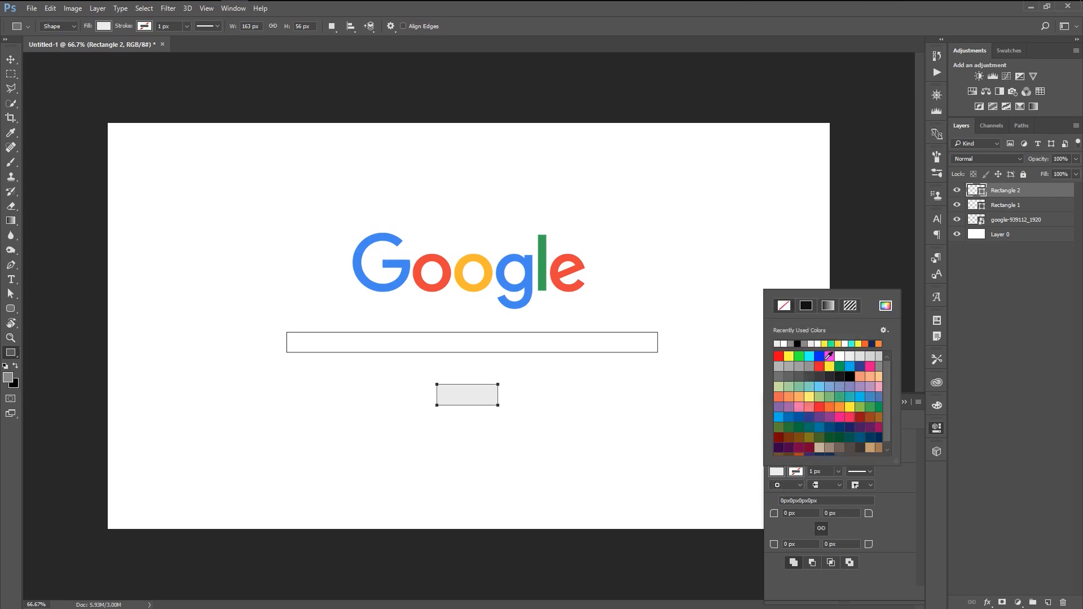
left_click(800, 343)
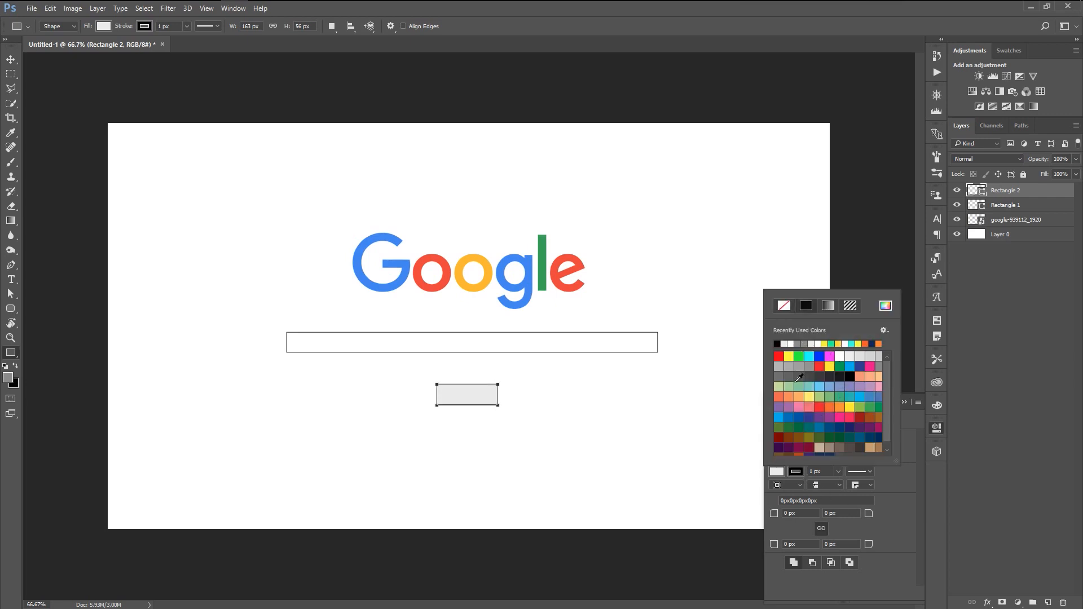
left_click(909, 494)
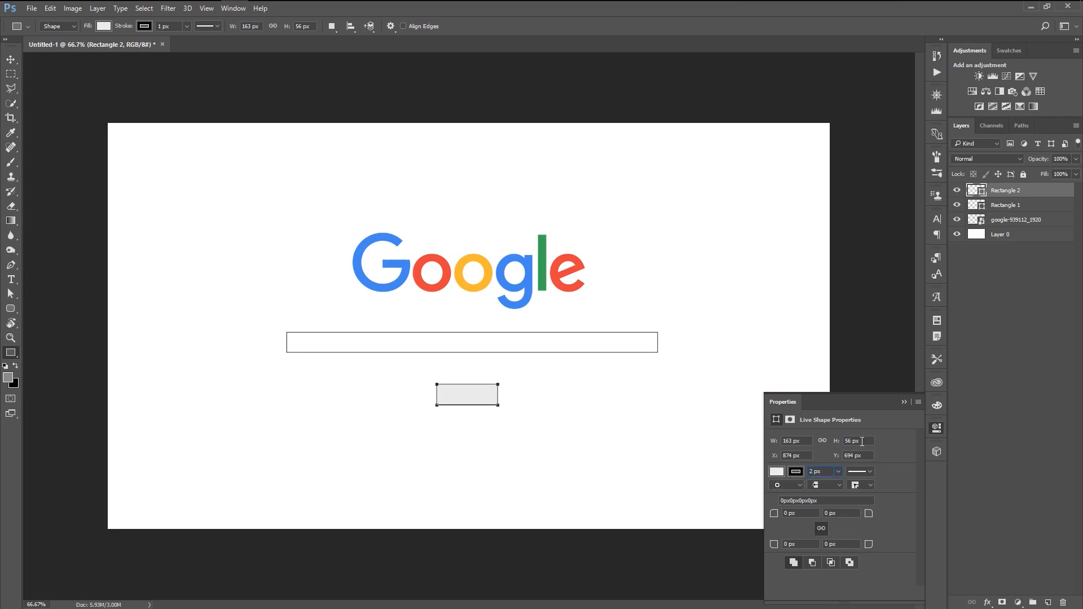
left_click(904, 402)
left_click(961, 378)
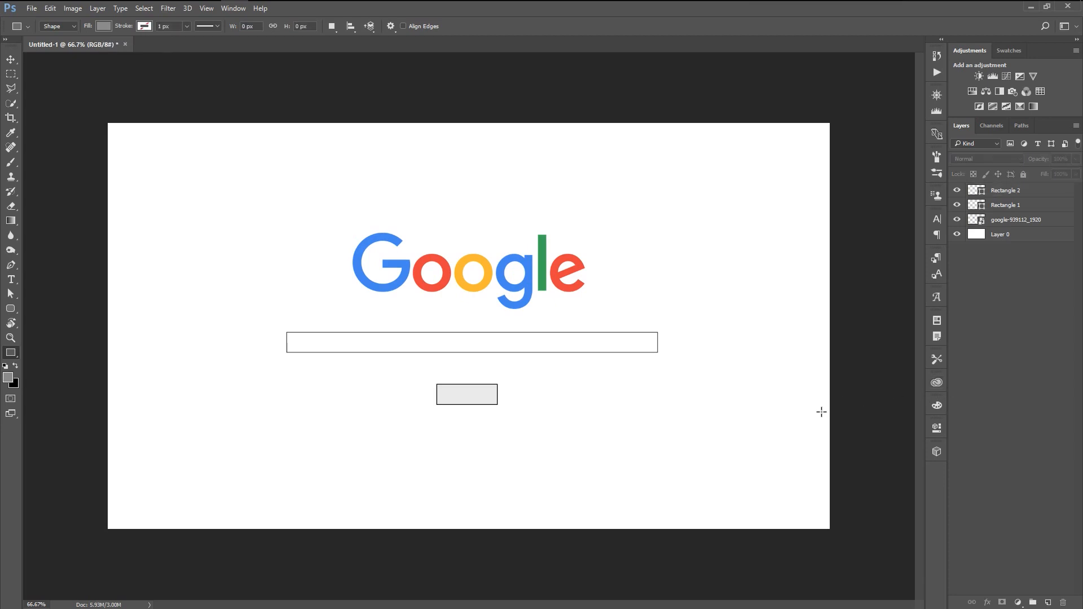
Rasterize the Rectangle 2 layer.
left_click(991, 195)
left_click(953, 265)
left_click(1003, 195)
right_click(1003, 195)
left_click(915, 249)
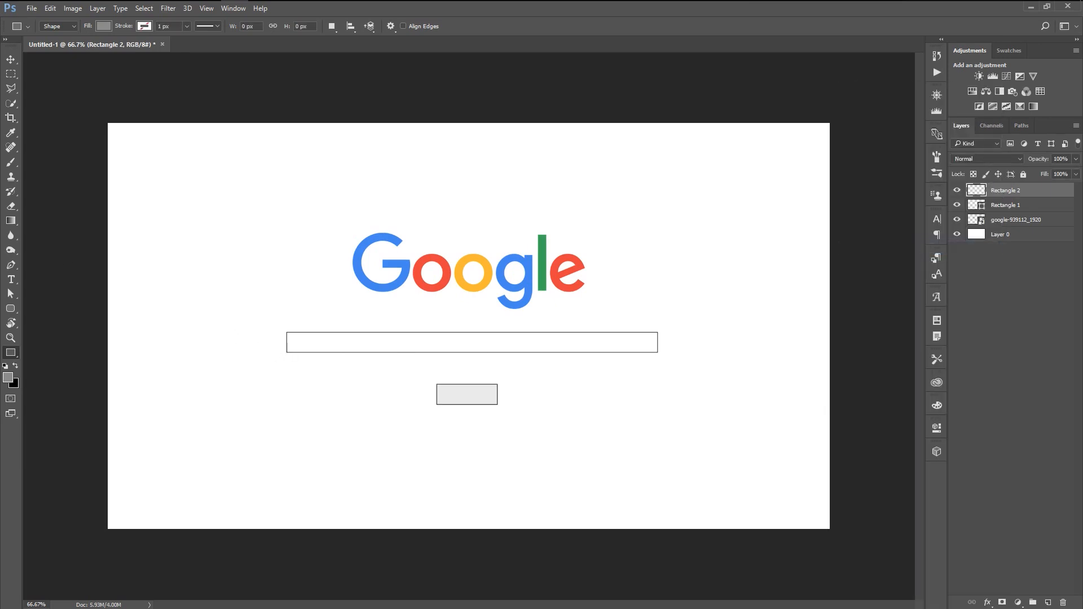
Hide the small rectangle's right border with an inverted layer mask made from a marquee selection, and apply the mask.
left_click(15, 75)
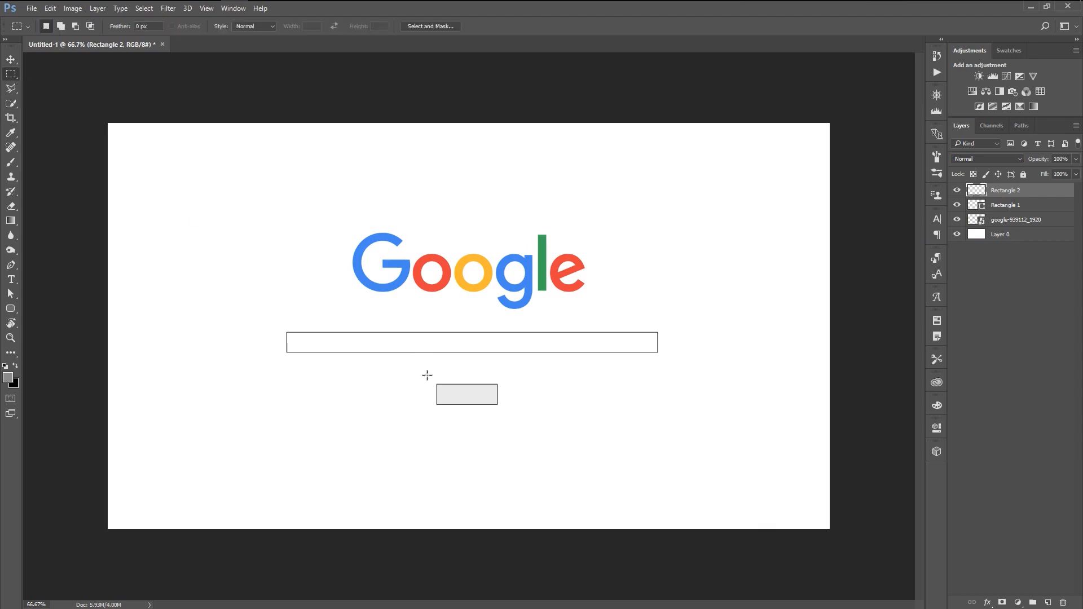
scroll(471, 423, "up", 5)
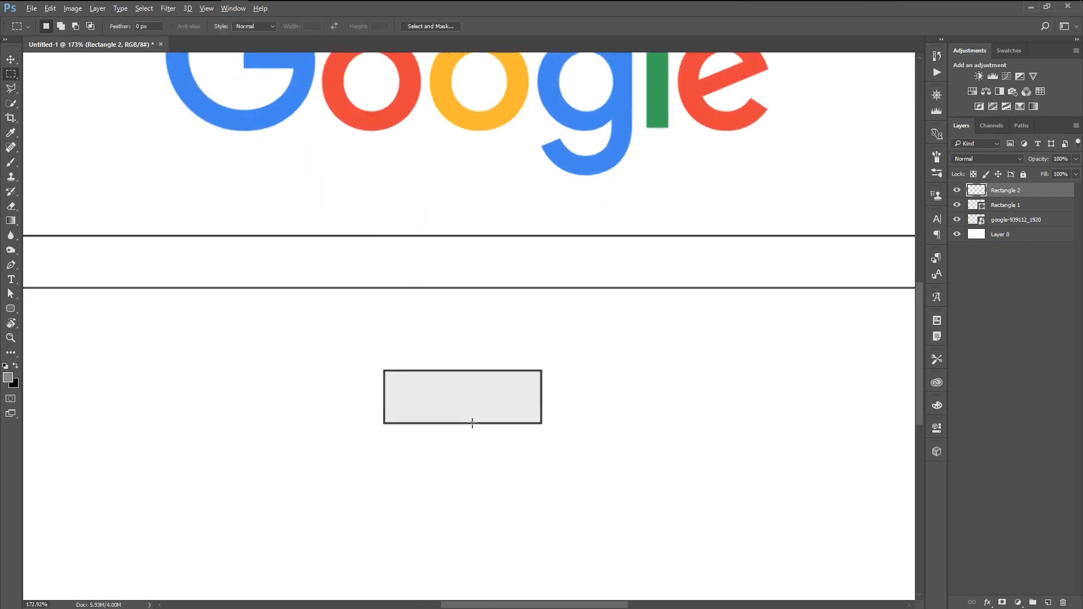
scroll(472, 423, "up", 4)
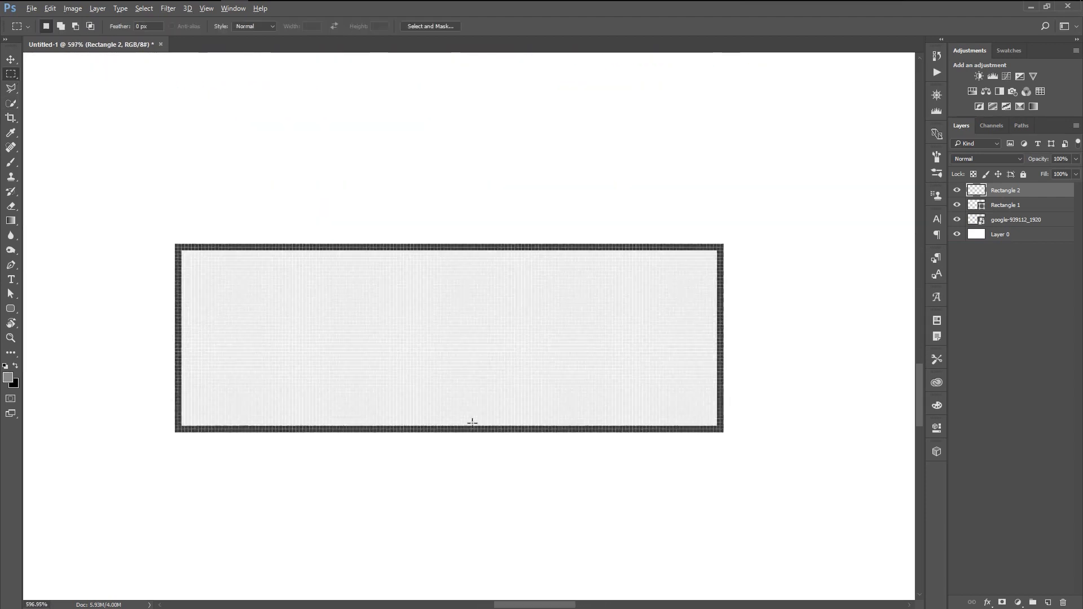
left_click_drag(743, 217, 789, 463)
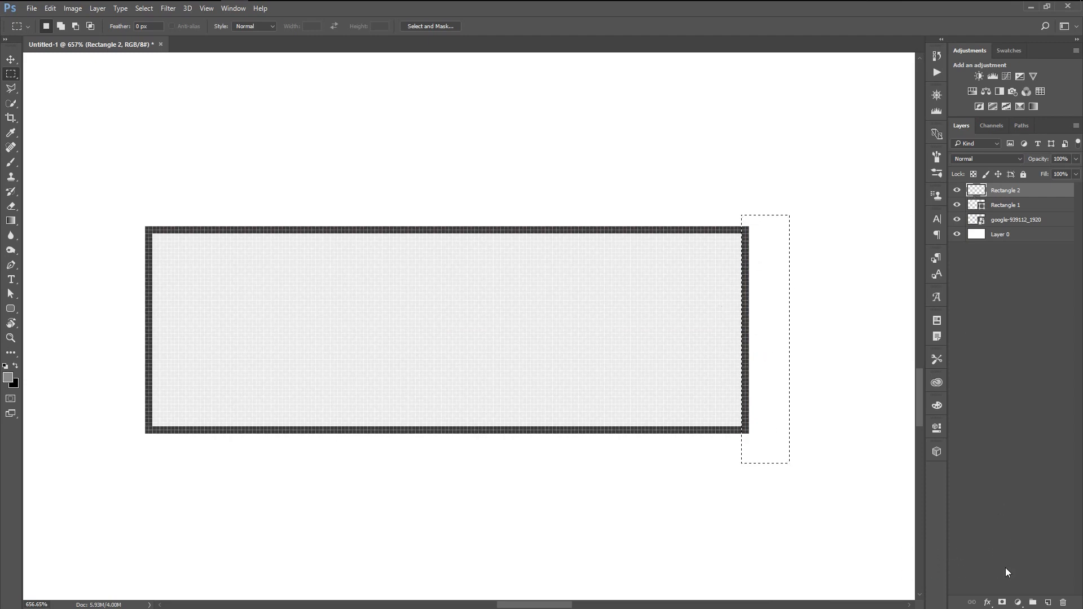
left_click(1002, 602)
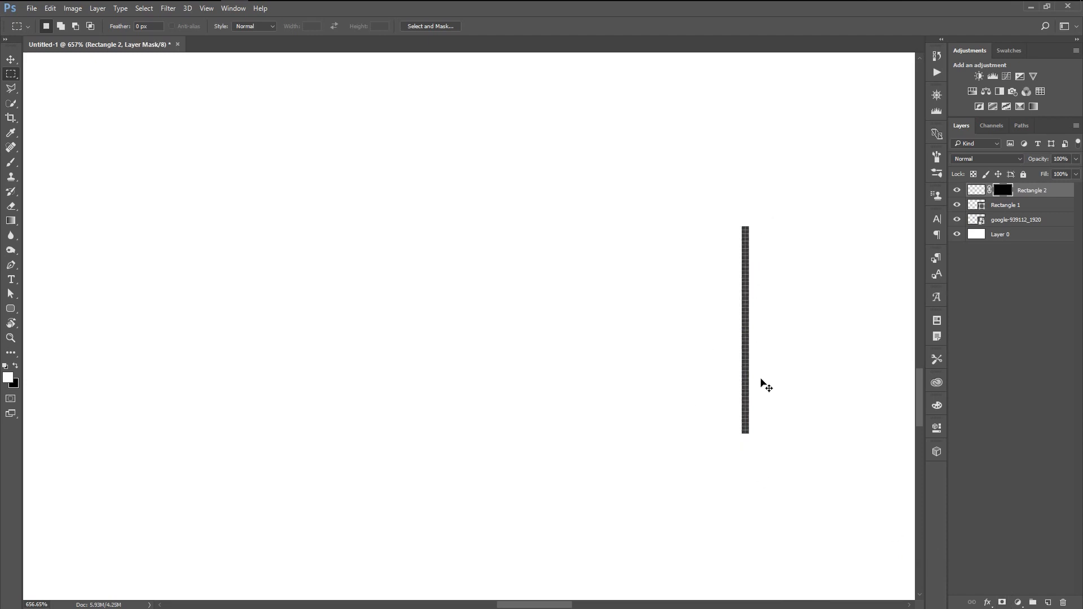
key("ctrl+i")
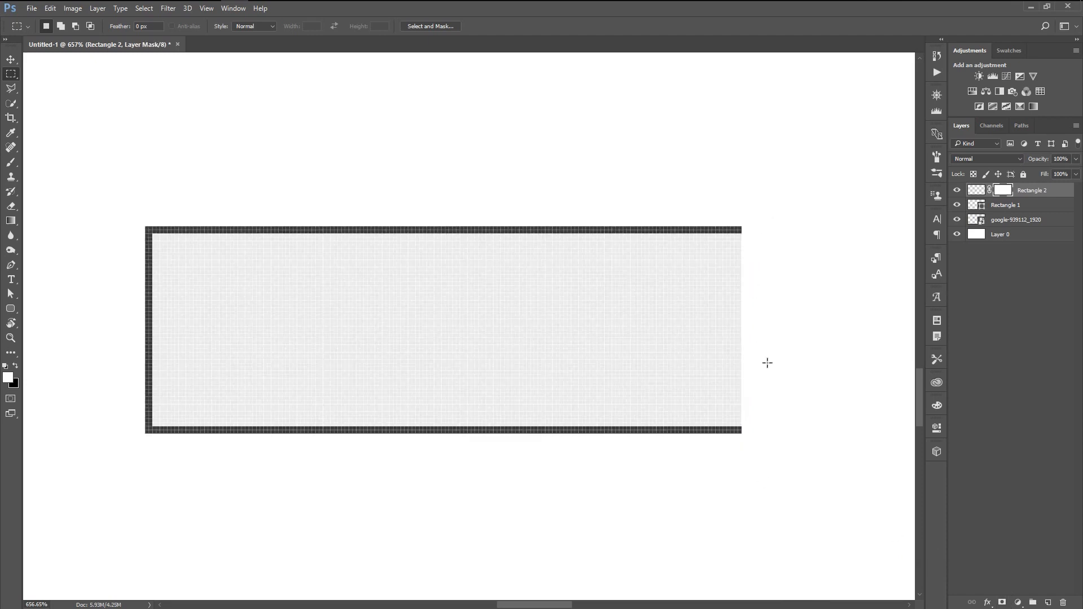
right_click(1003, 196)
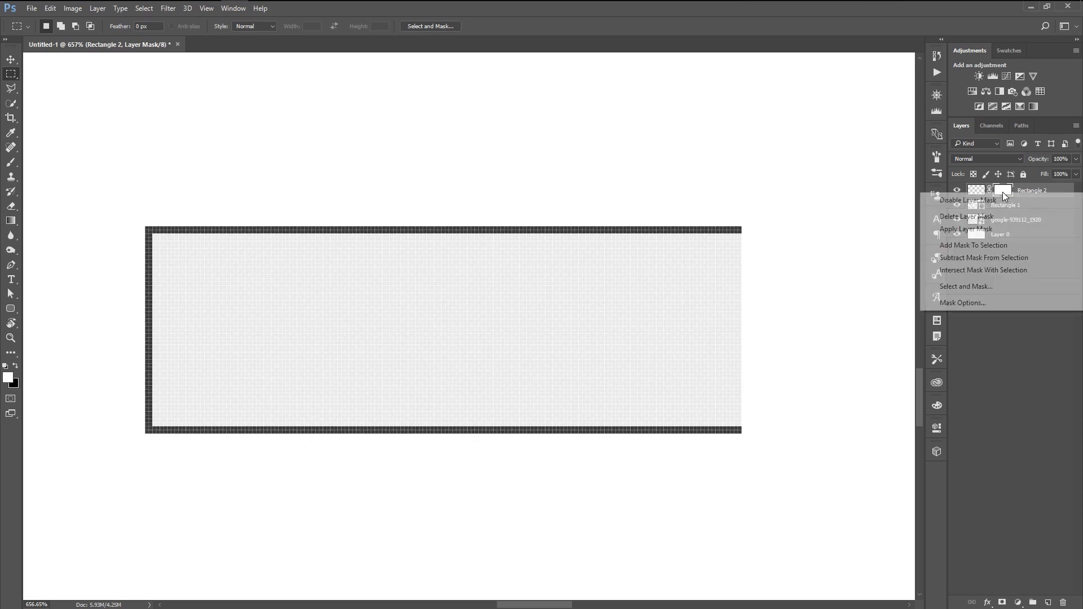
left_click(982, 230)
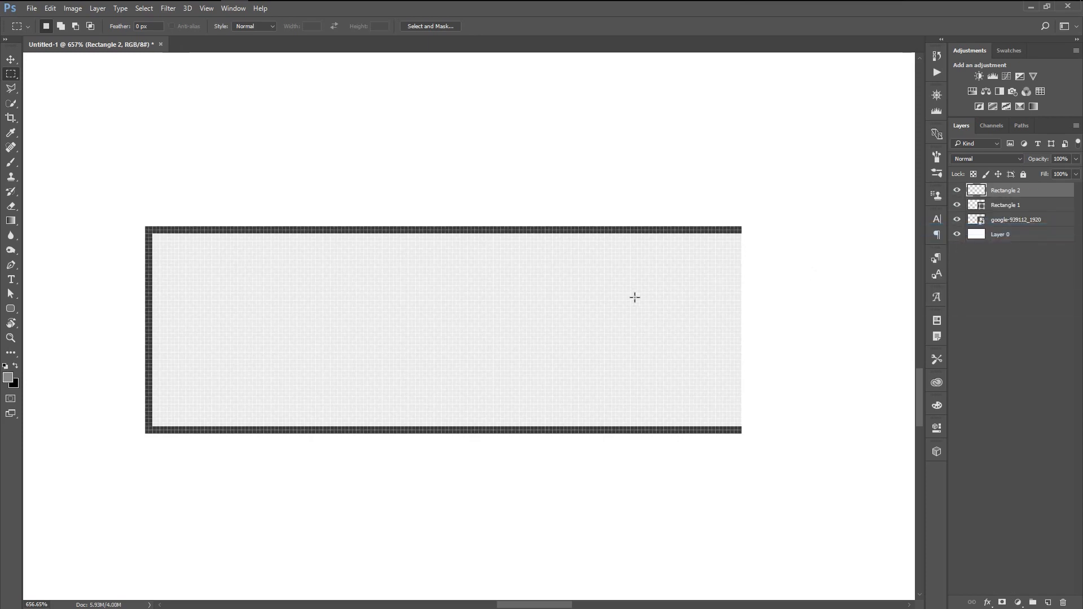
Hide the gray rectangle's left border with an inverted layer mask made from a marquee selection, apply the mask and deselect the layer.
left_click_drag(97, 204, 152, 456)
left_click(1002, 603)
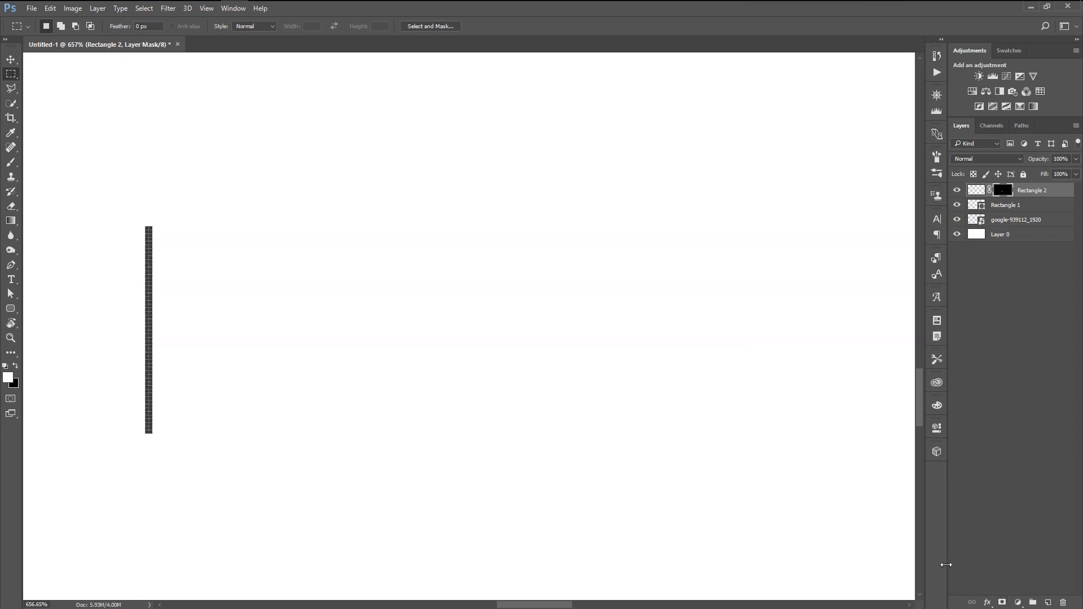
key("ctrl+i")
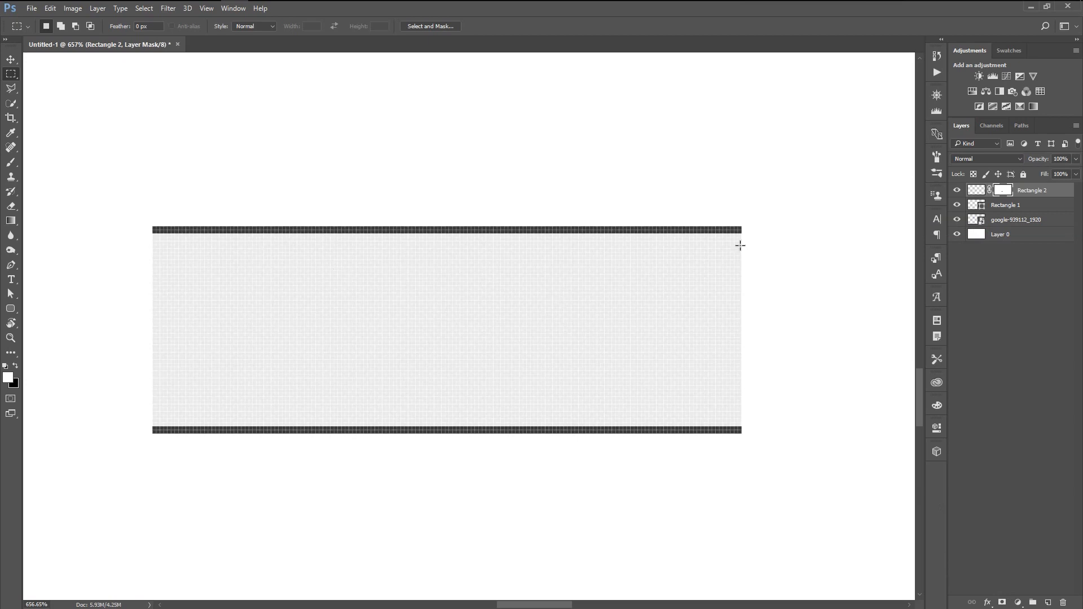
right_click(1003, 192)
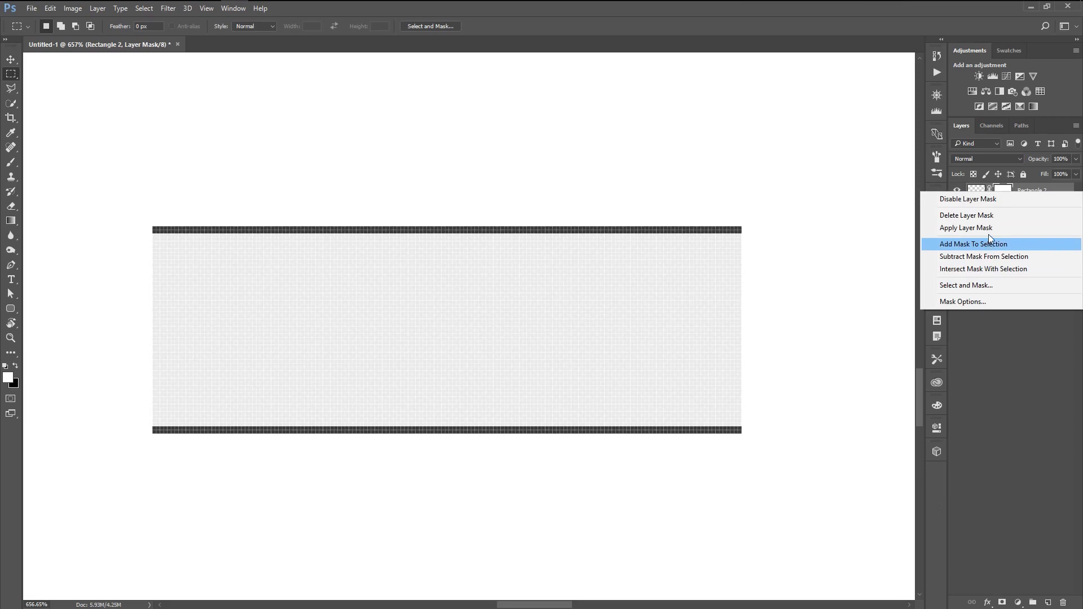
left_click(965, 228)
left_click(992, 314)
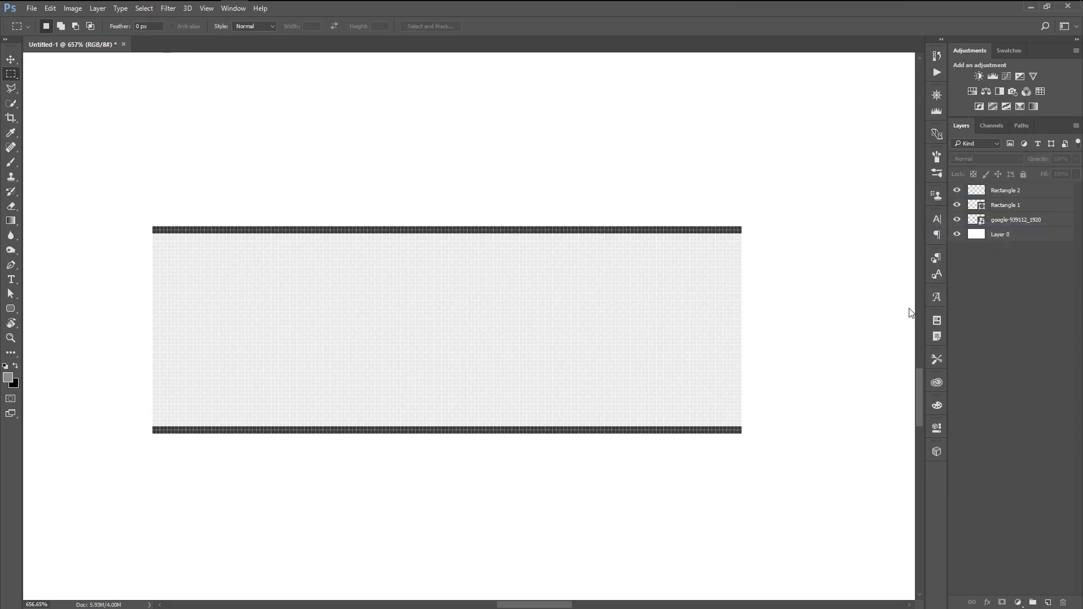
Add a new layer directly above Layer 0 and set up a soft brush about 603 px in size.
scroll(568, 303, "down", 5)
scroll(567, 303, "down", 5)
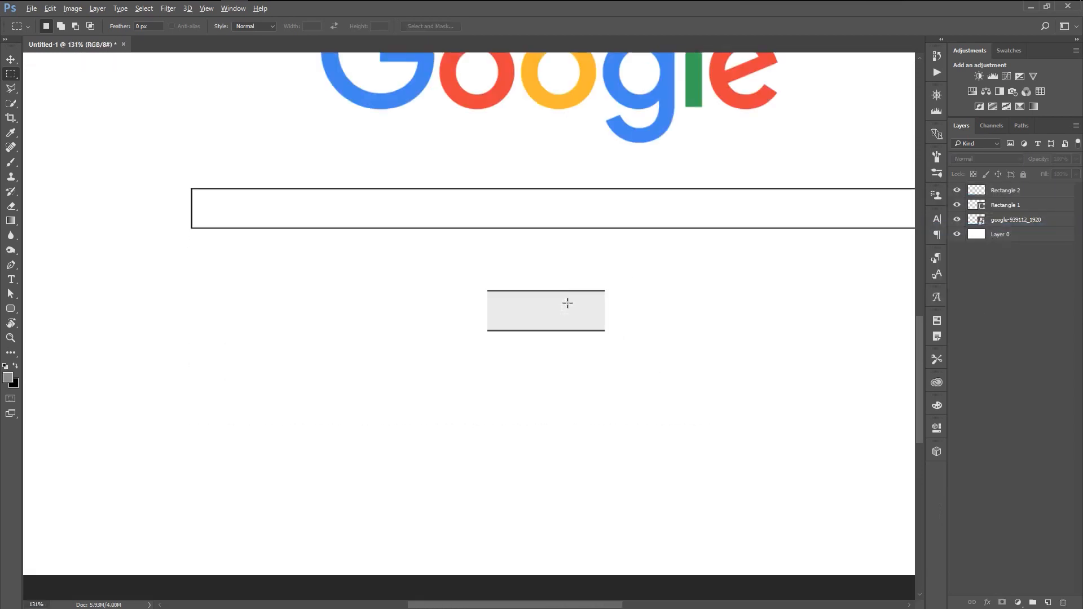
left_click(1007, 234)
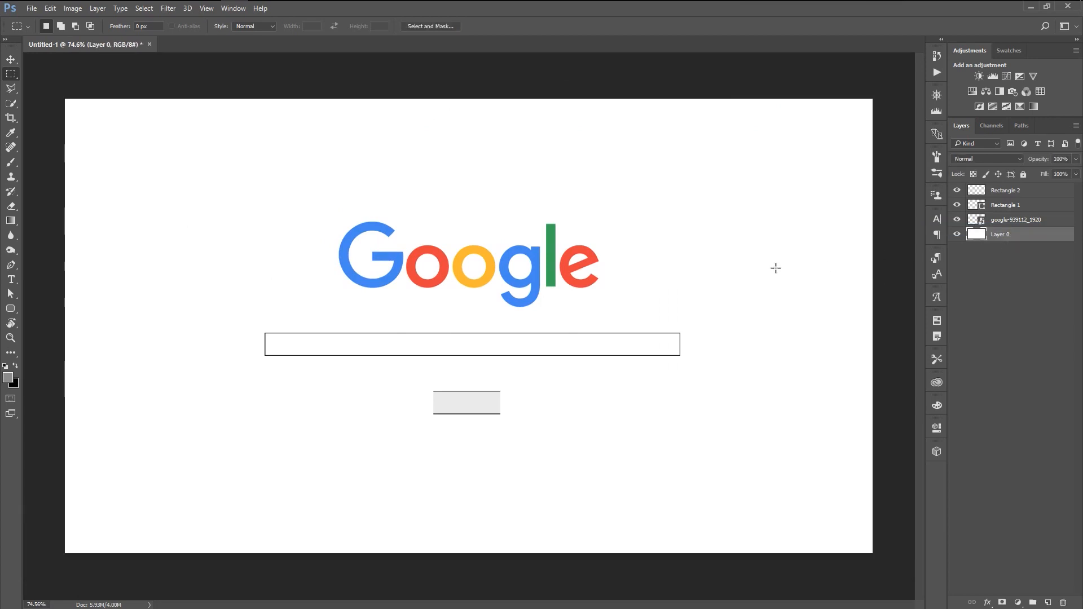
left_click(1048, 602)
left_click(11, 162)
left_click_drag(332, 263, 321, 242)
mouse_move(320, 242)
left_mouse_down()
mouse_move(267, 239)
mouse_move(282, 244)
left_mouse_up()
left_click_drag(297, 194, 312, 150)
scroll(519, 465, "down", 4)
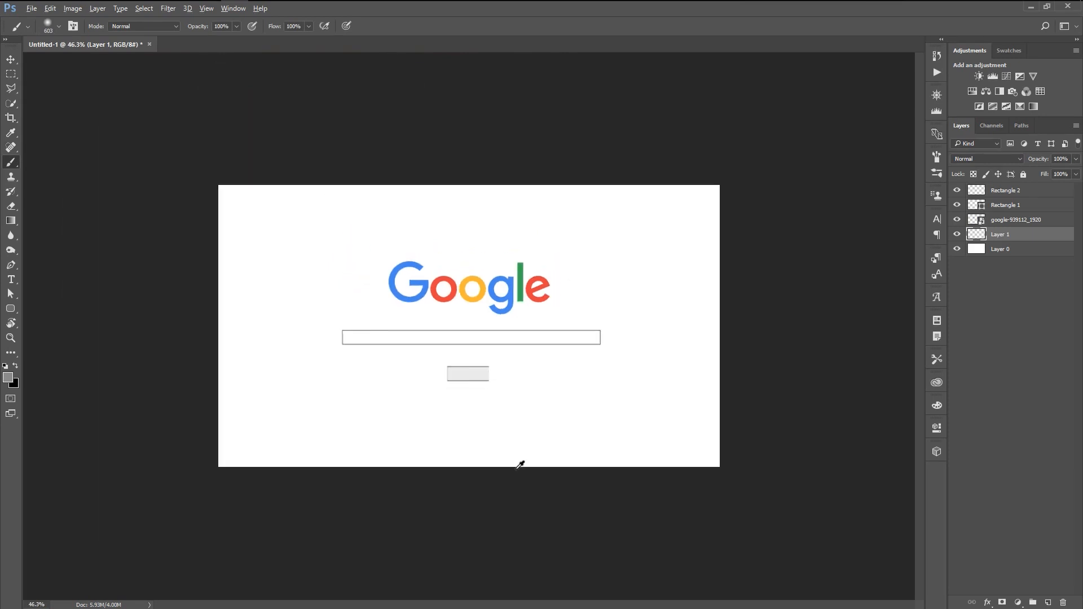
scroll(518, 464, "up", 3)
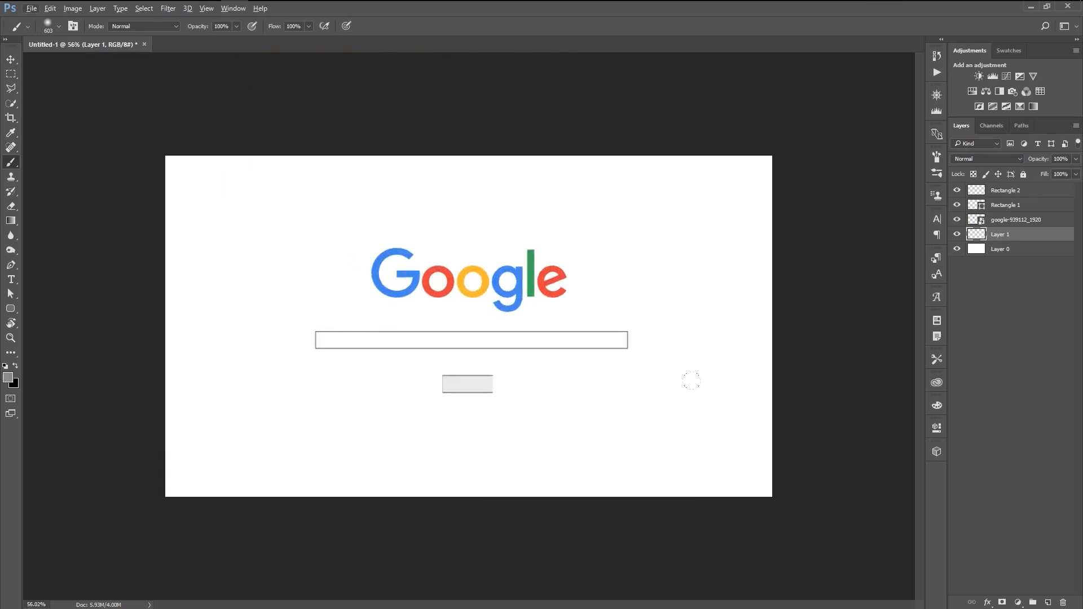
Paint soft gray shading along all four edges of the canvas on Layer 1 and lower the layer's opacity to 40%.
mouse_move(750, 496)
left_mouse_down()
mouse_move(688, 519)
mouse_move(541, 525)
mouse_move(237, 508)
left_mouse_up()
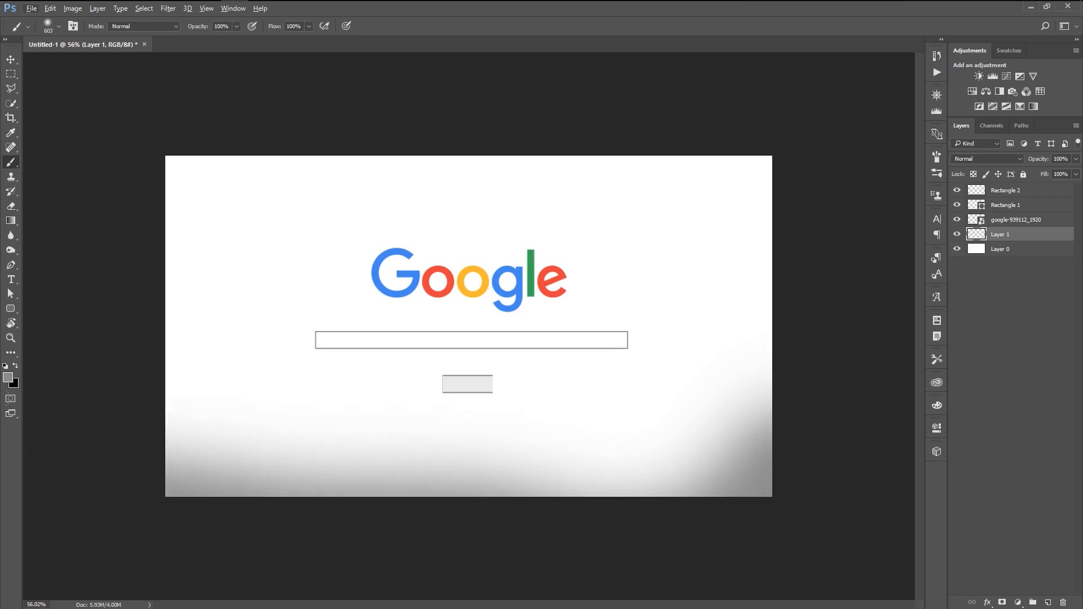
left_click_drag(152, 429, 153, 186)
mouse_move(125, 79)
left_mouse_down()
mouse_move(268, 104)
mouse_move(728, 119)
left_mouse_up()
mouse_move(726, 27)
left_mouse_down()
mouse_move(784, 51)
mouse_move(780, 374)
left_mouse_up()
key("ctrl+plus")
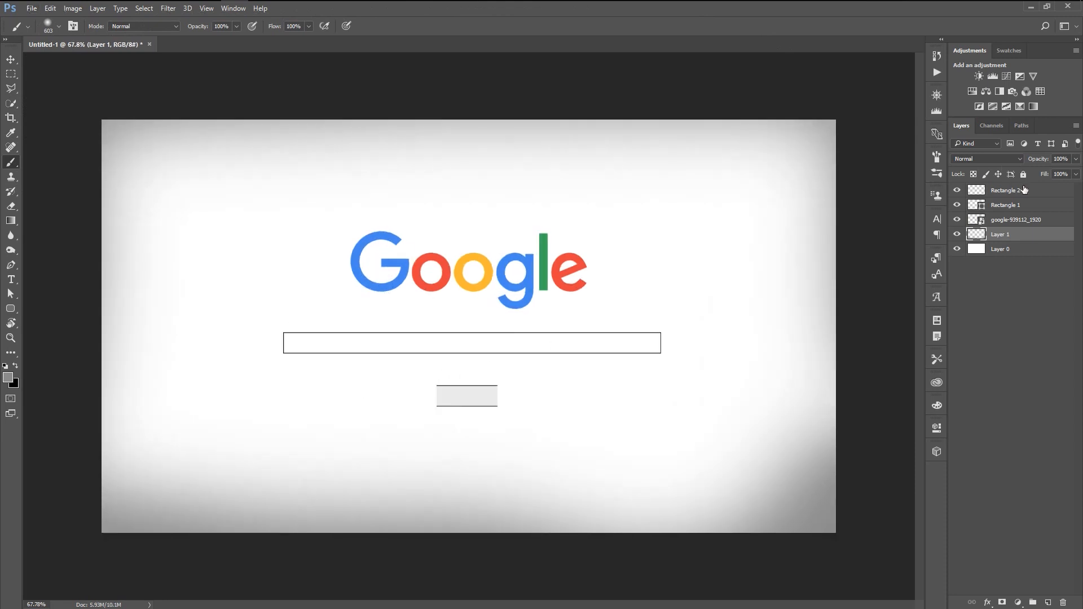
left_click_drag(1044, 163, 1011, 177)
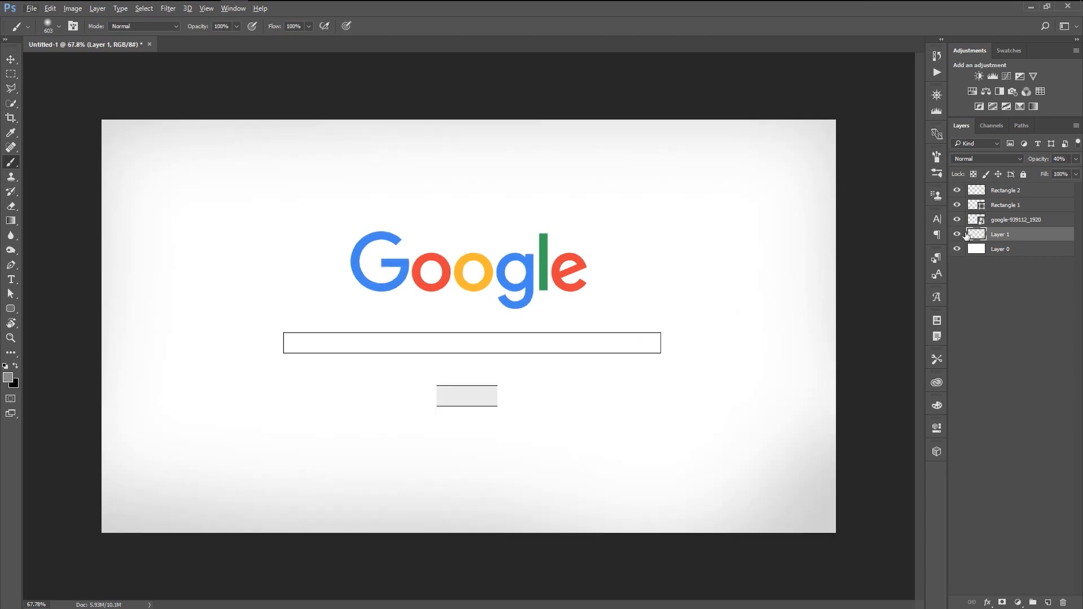
Rename the Rectangle 2 layer as "search Button".
left_click(1001, 219)
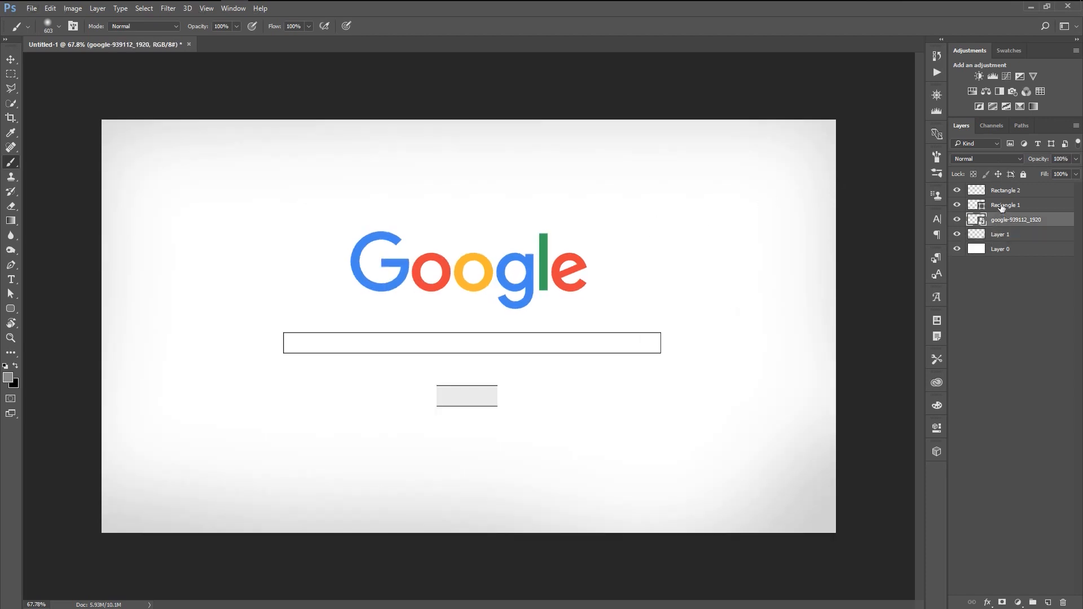
left_click(1022, 210)
left_click(1007, 192)
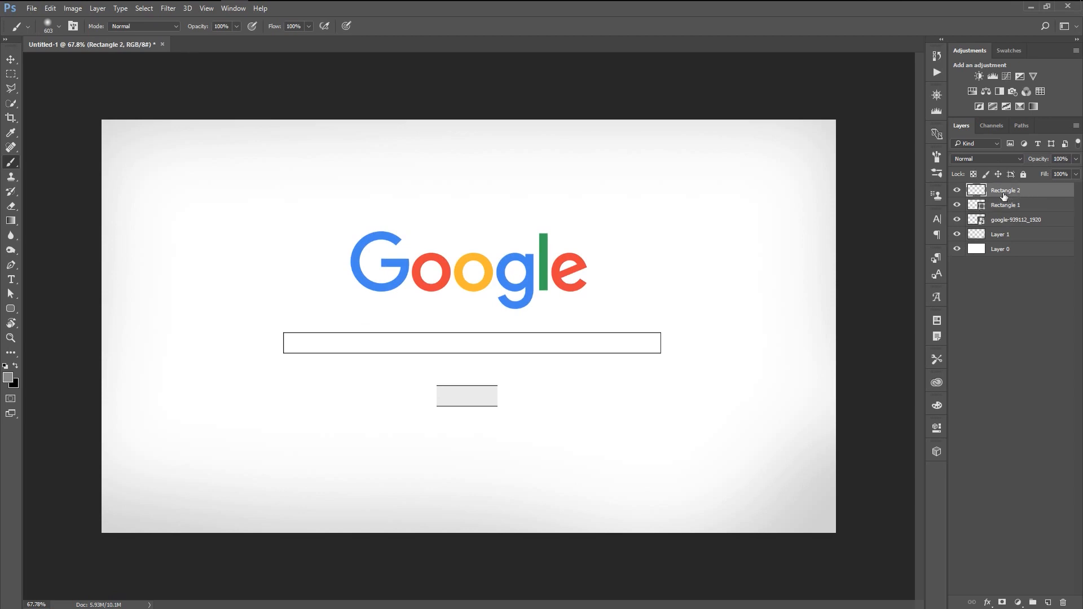
left_click(957, 190)
double_click(999, 193)
type("search Button")
left_click(1003, 205)
key("Return")
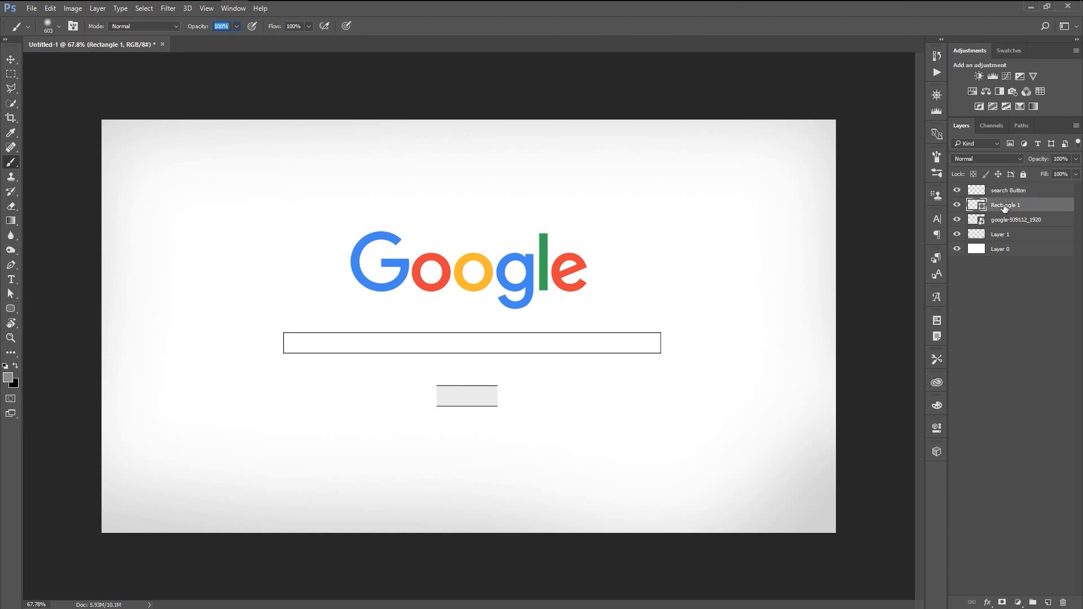
Rename the Rectangle 1 layer as "search box" and the logo layer as "Google".
double_click(1005, 205)
type("search box")
key("Return")
left_click(1014, 221)
double_click(1013, 219)
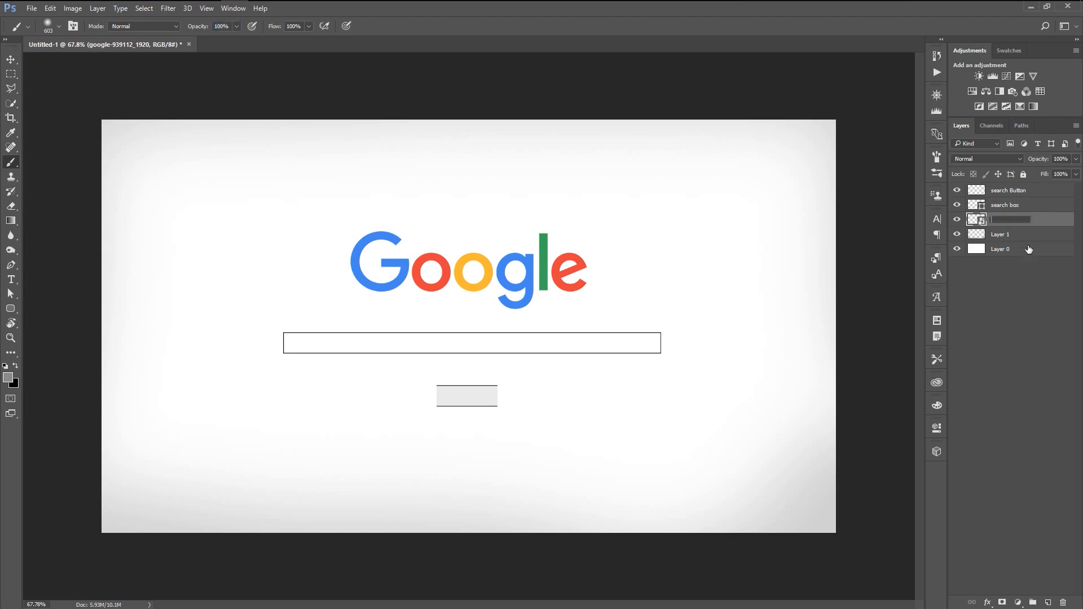
key("Return")
Merge Layer 1 with Layer 0 and rename the merged layer as "BG".
left_click(1028, 235)
left_click(1028, 252, "shift")
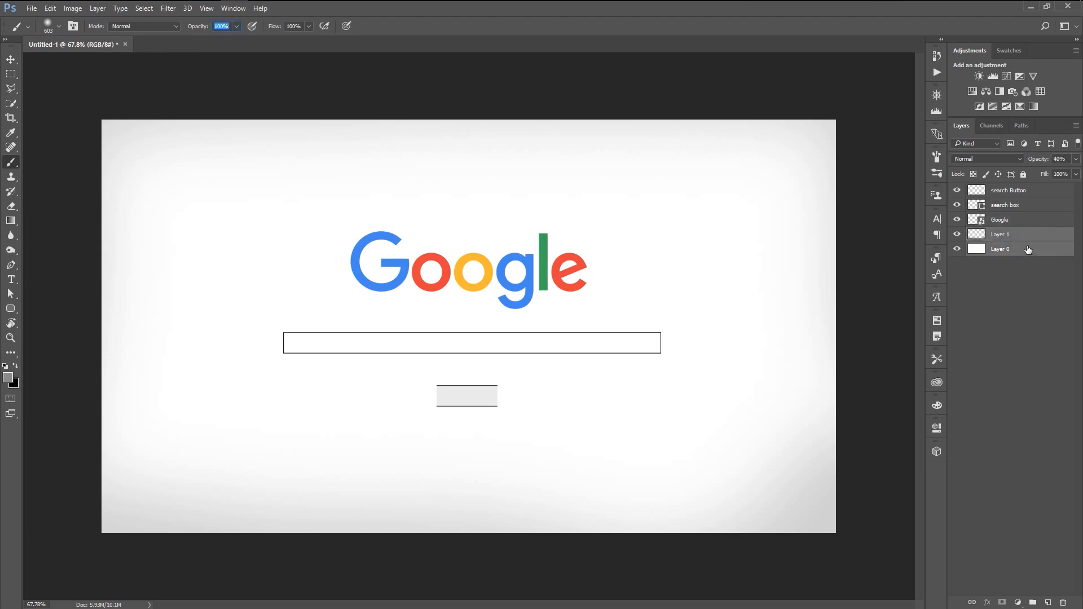
key("ctrl+e")
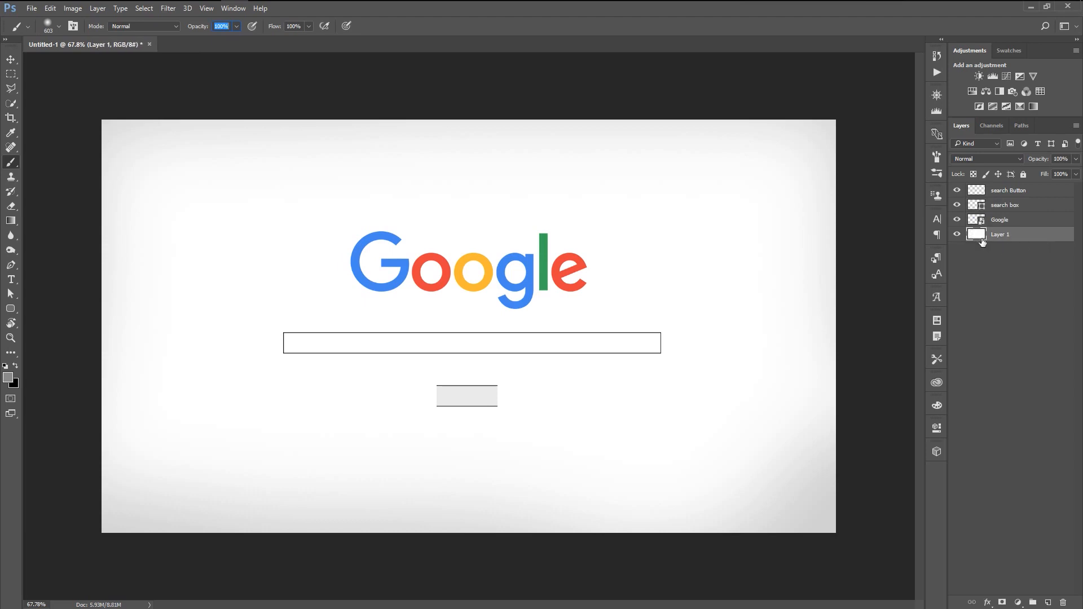
double_click(996, 235)
type("BG")
key("Return")
Save the document as the Photoshop file "Google Intro" in the Google folder with Maximize Compatibility on.
left_click(1015, 219)
left_click(1010, 204)
left_click(1009, 193)
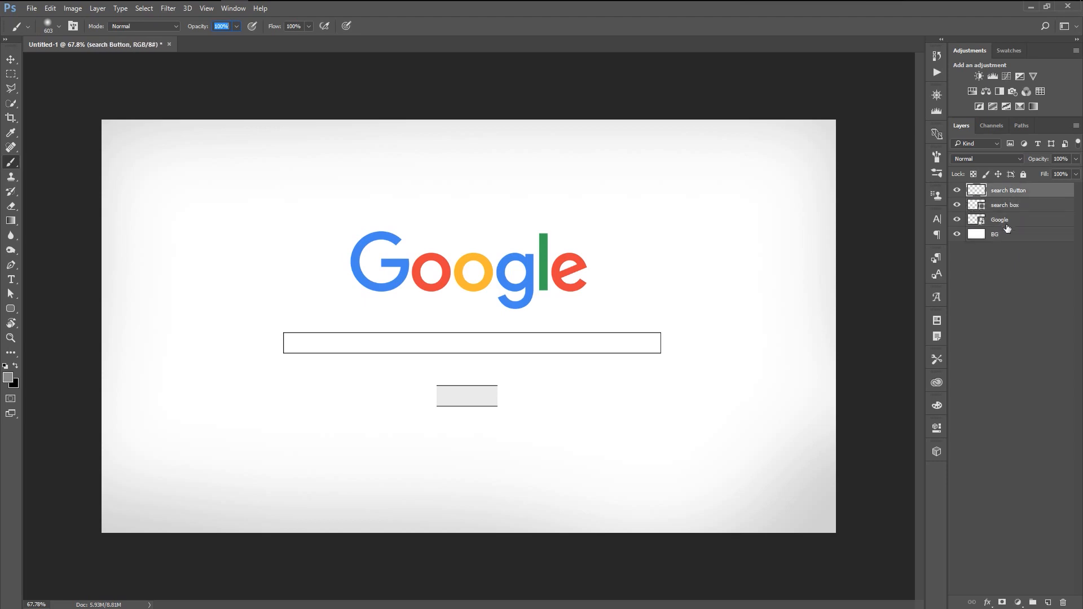
left_click(1006, 234)
key("ctrl+s")
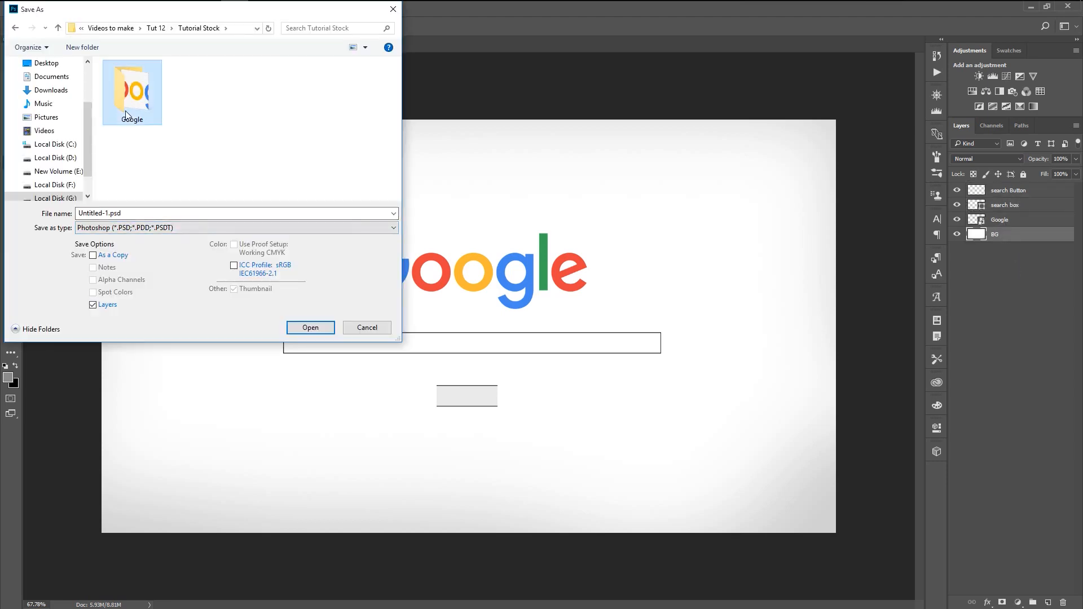
double_click(130, 113)
left_click(106, 214)
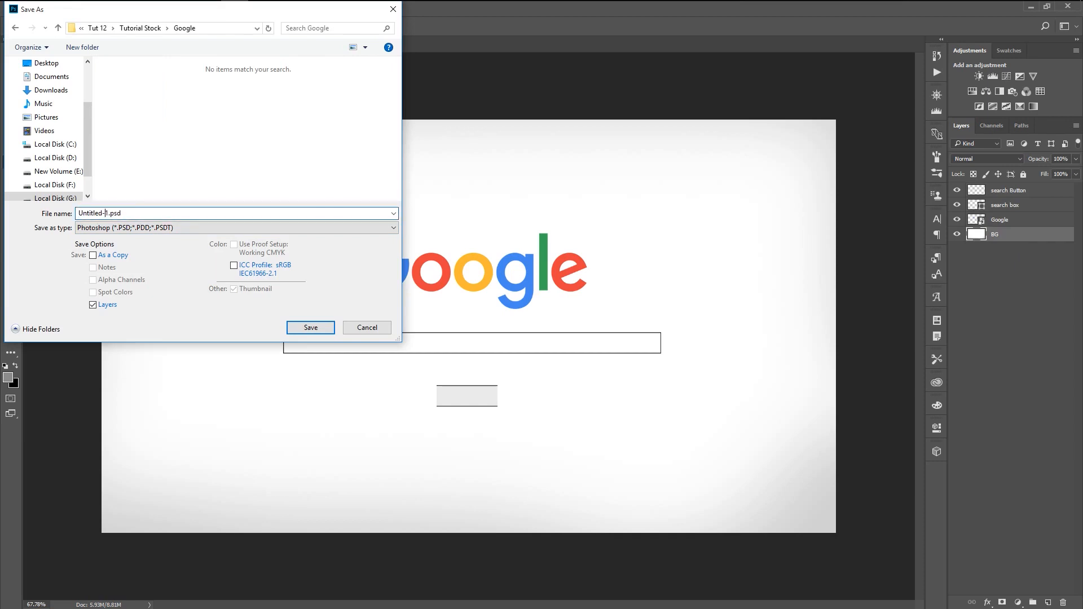
key("BackSpace")
key("BackSpace")
key("BackSpace")
key("BackSpace")
key("BackSpace")
key("BackSpace")
key("BackSpace")
key("BackSpace")
key("BackSpace")
type("Google Home")
key("Return")
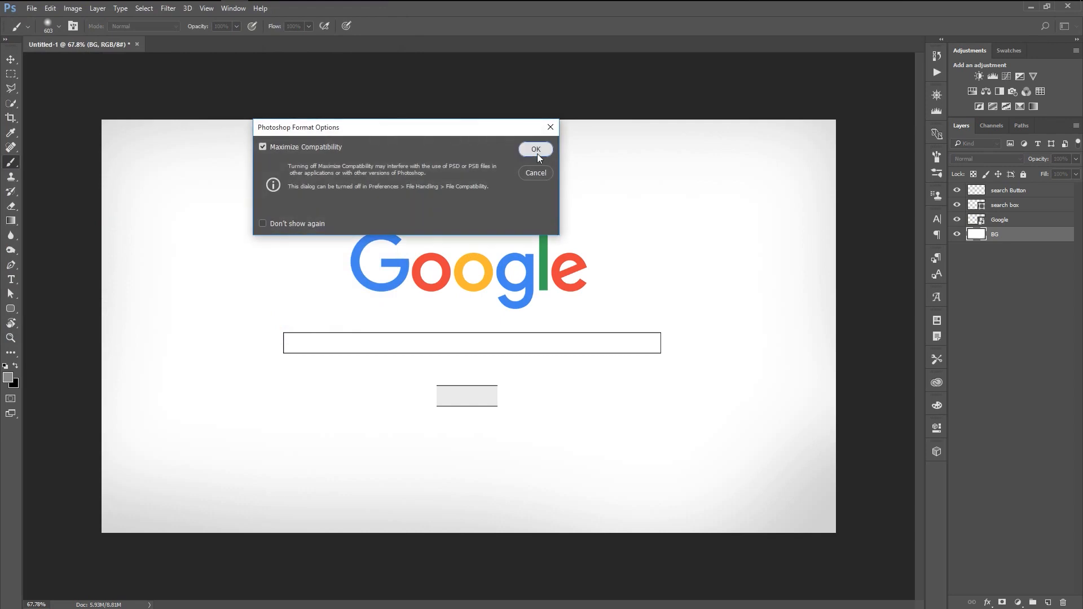
left_click(534, 149)
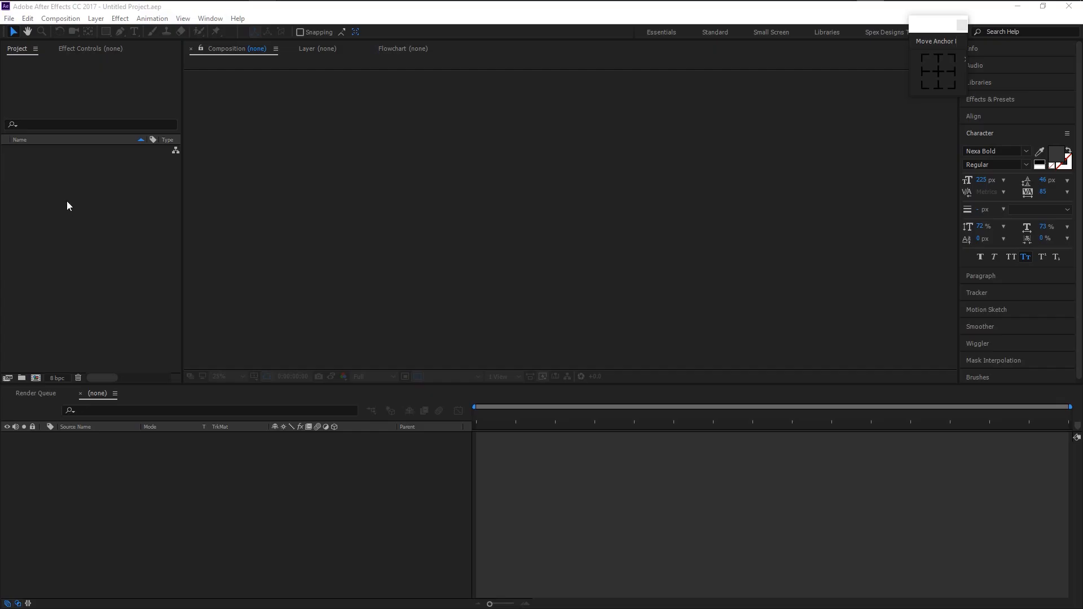
Switch to After Effects and import Google Intro.psd as a composition with editable layer styles.
left_click(9, 18)
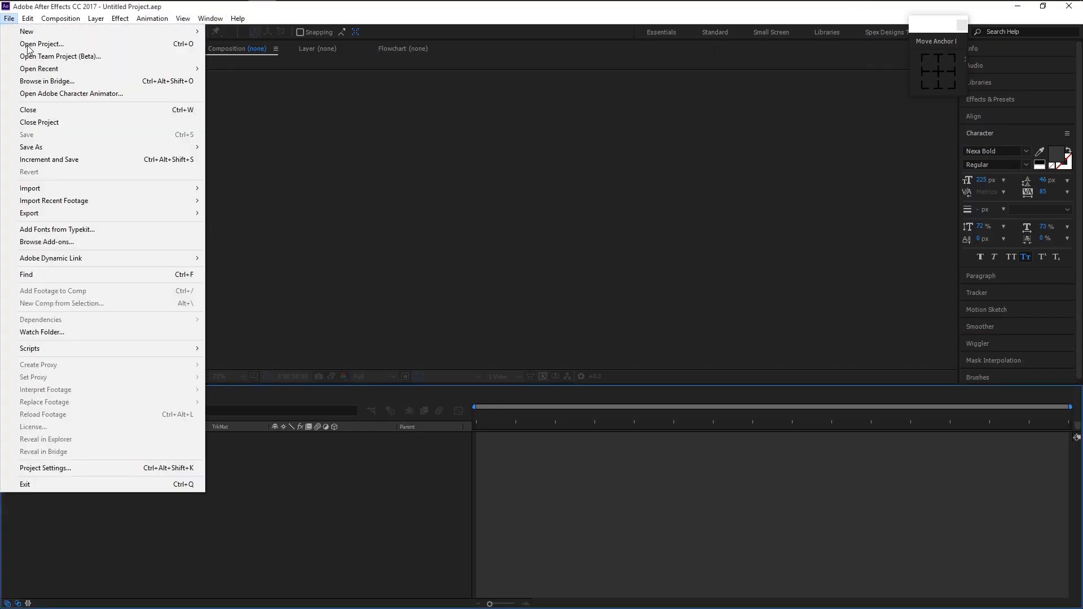
mouse_move(71, 190)
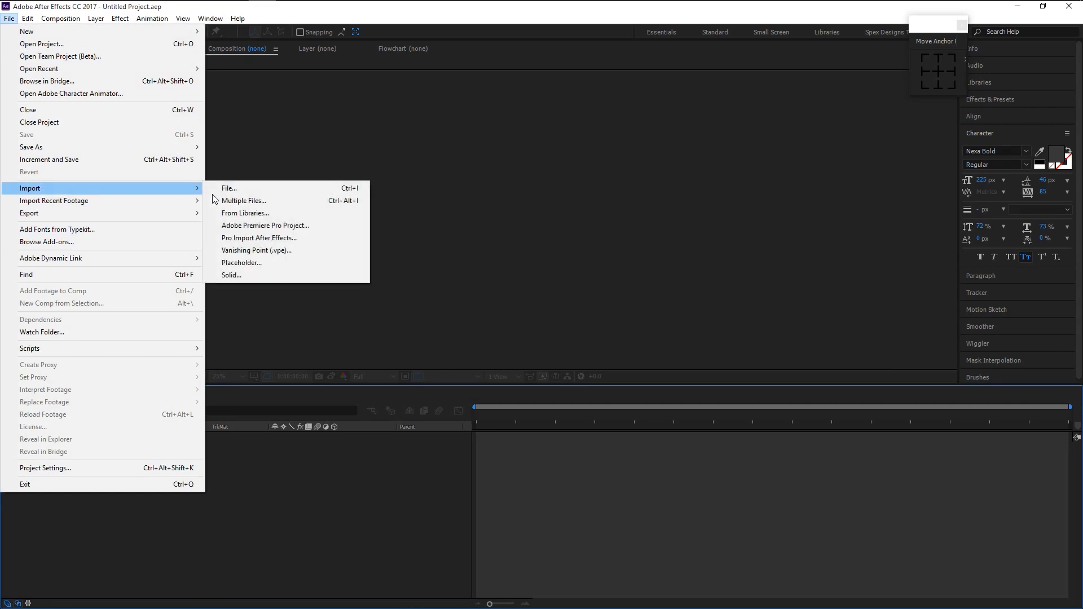
left_click(225, 190)
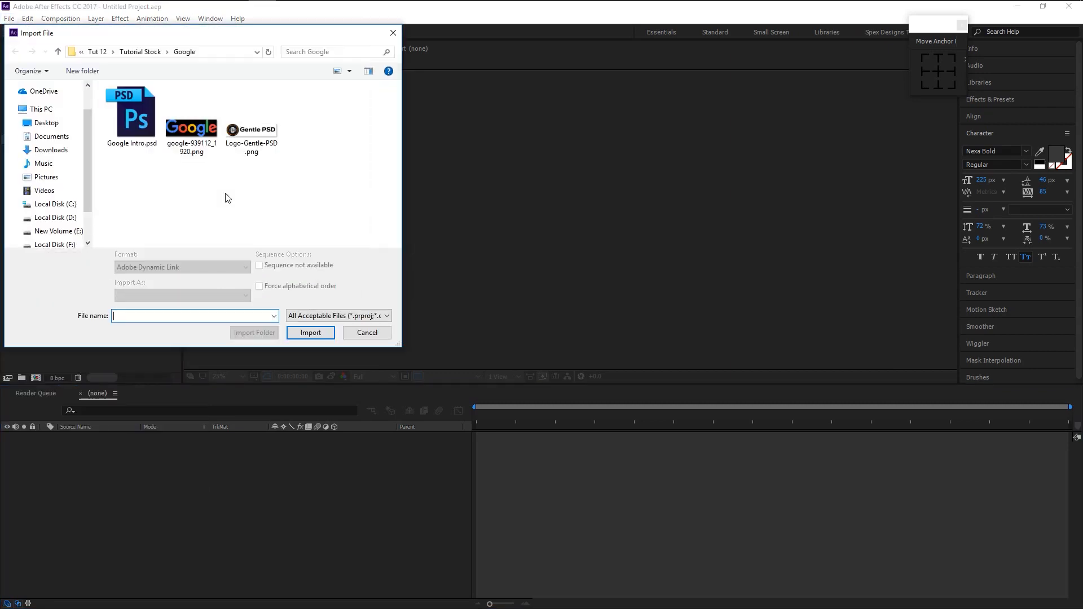
left_click(144, 136)
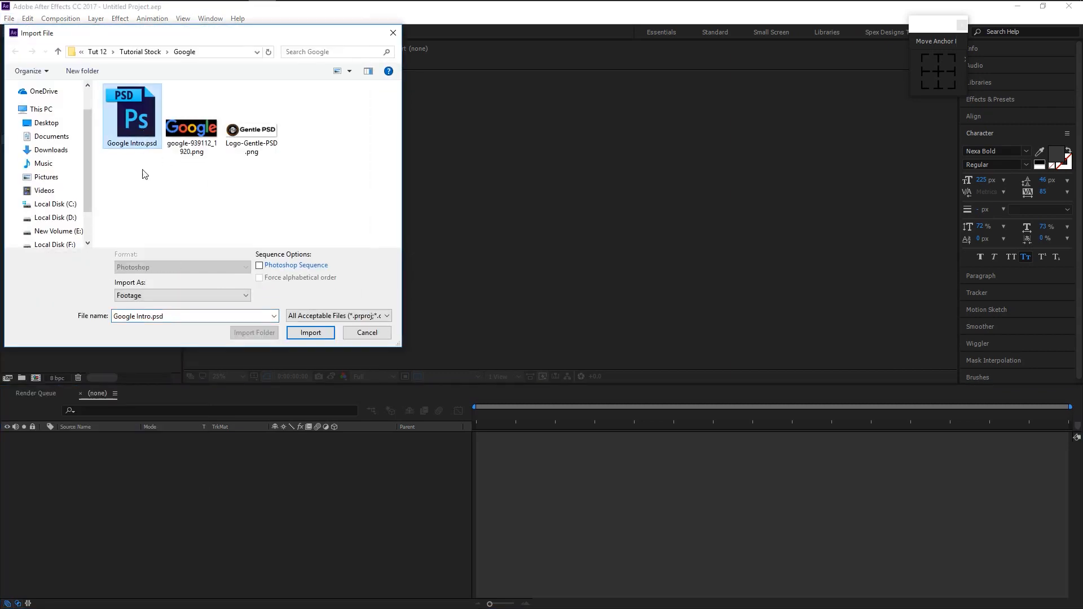
left_click(310, 333)
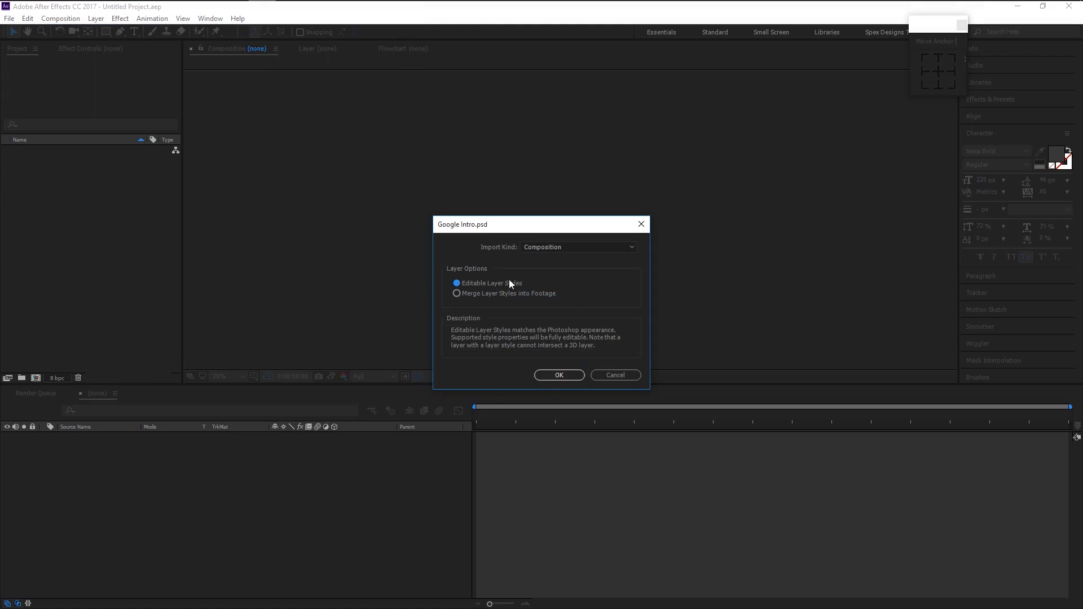
left_click(564, 248)
left_click(570, 269)
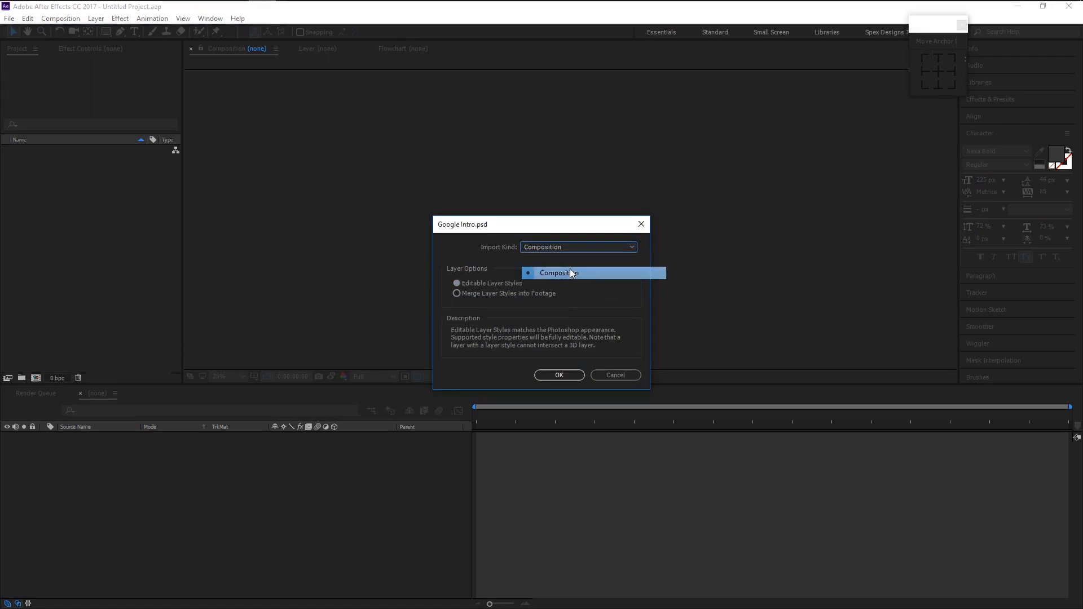
left_click(574, 379)
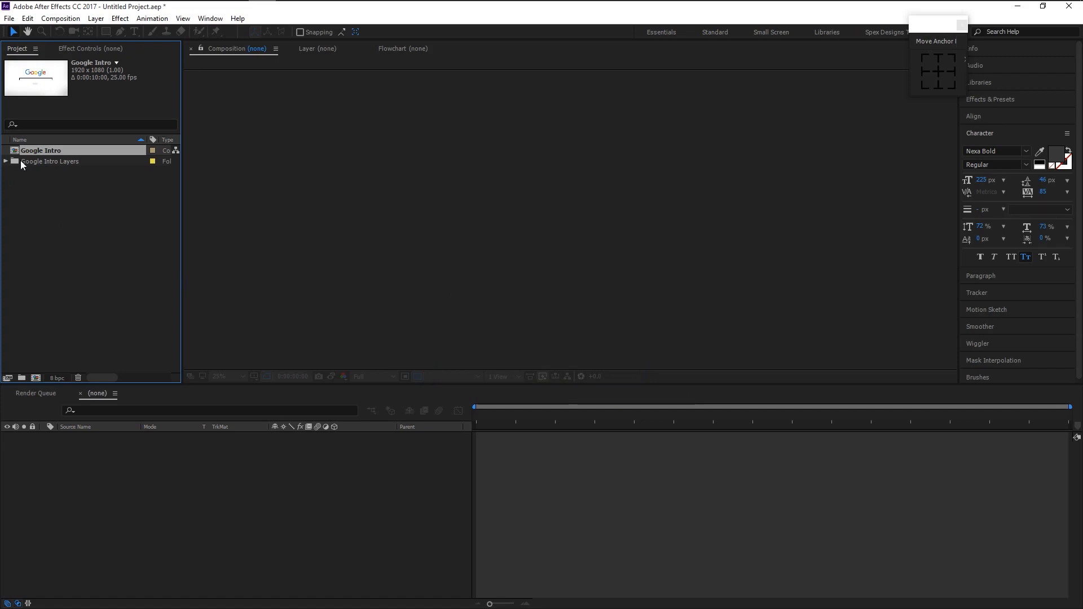
Open the Google Intro composition and set its preview resolution to Half.
left_click(7, 162)
double_click(33, 153)
left_click_drag(478, 419, 642, 422)
left_click_drag(526, 424, 472, 423)
key("ctrl+shift+j")
Turn the search Button, search box, Google and BG layers into 3D layers.
left_click(82, 456)
key("=")
left_click_drag(331, 436, 336, 459)
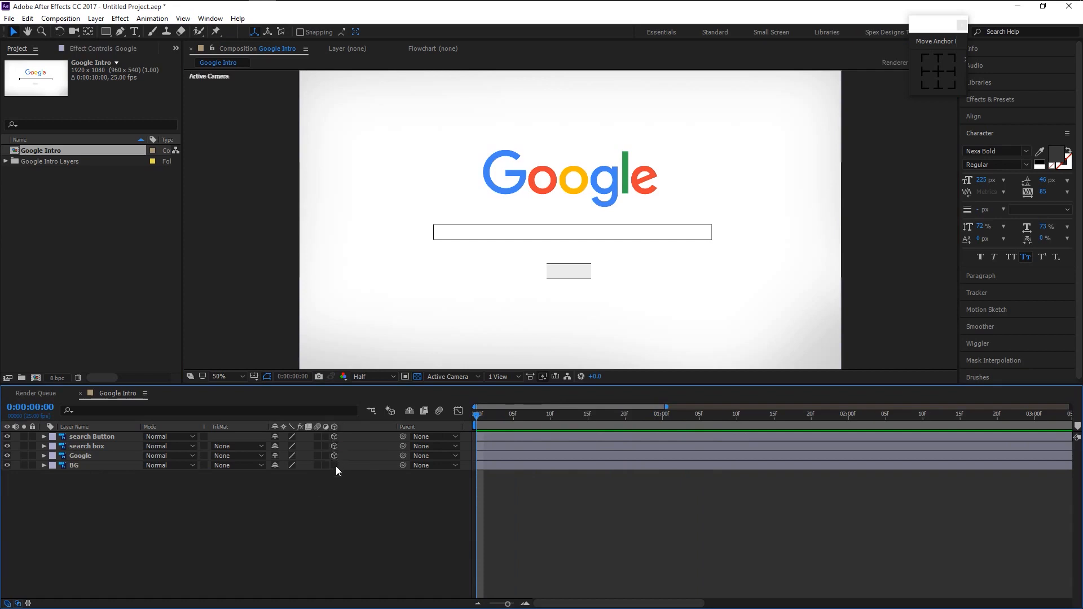
Add a Position keyframe to the Google layer at 0:00:00:00 with the value 960, 585, -2881.
left_click(81, 455)
key("p")
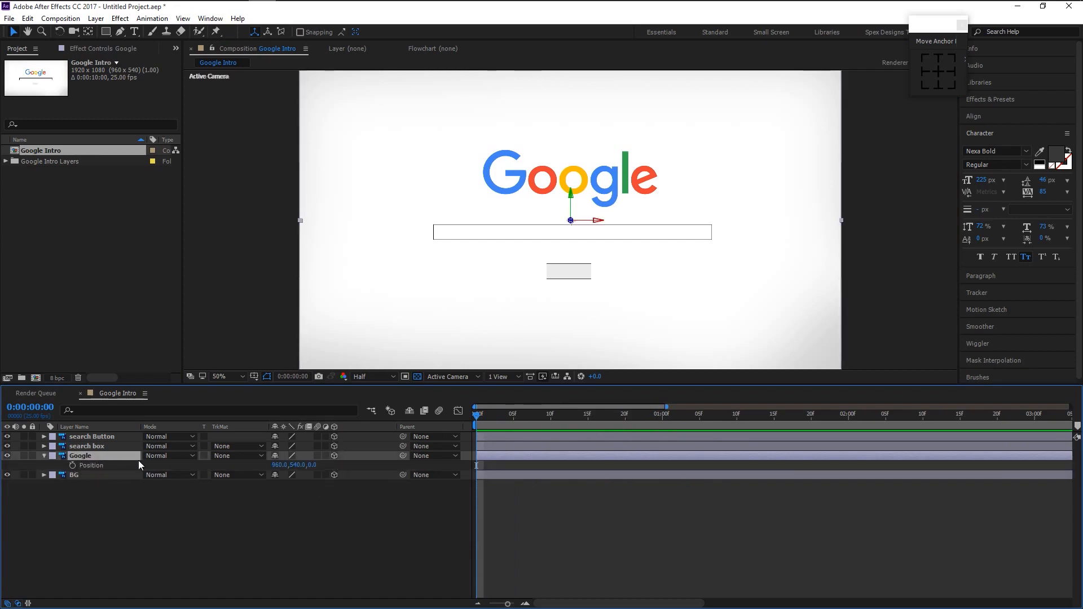
left_click(72, 465)
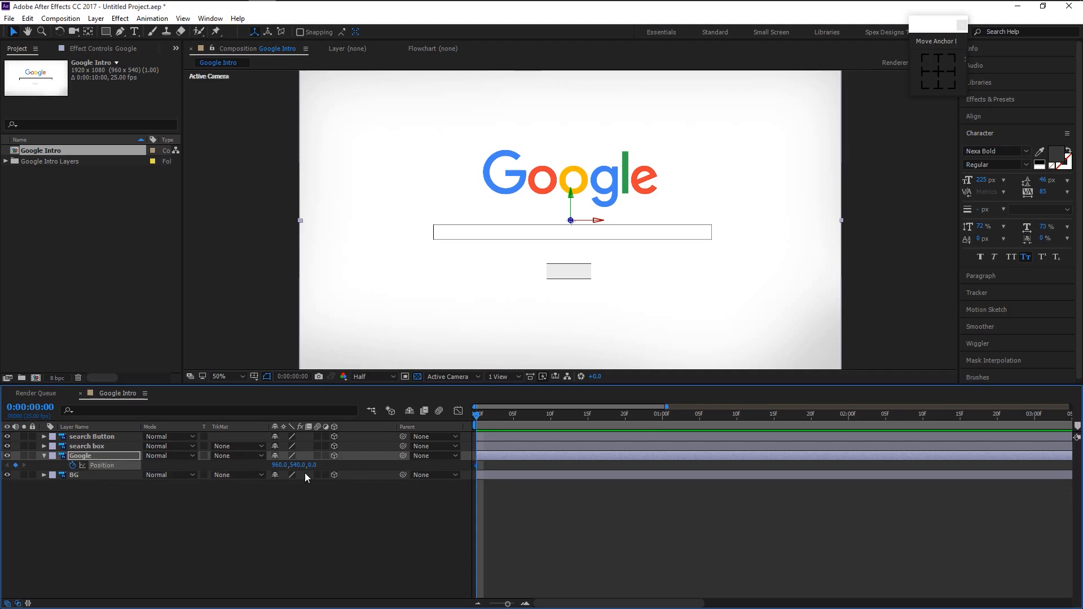
left_click_drag(313, 465, 110, 451)
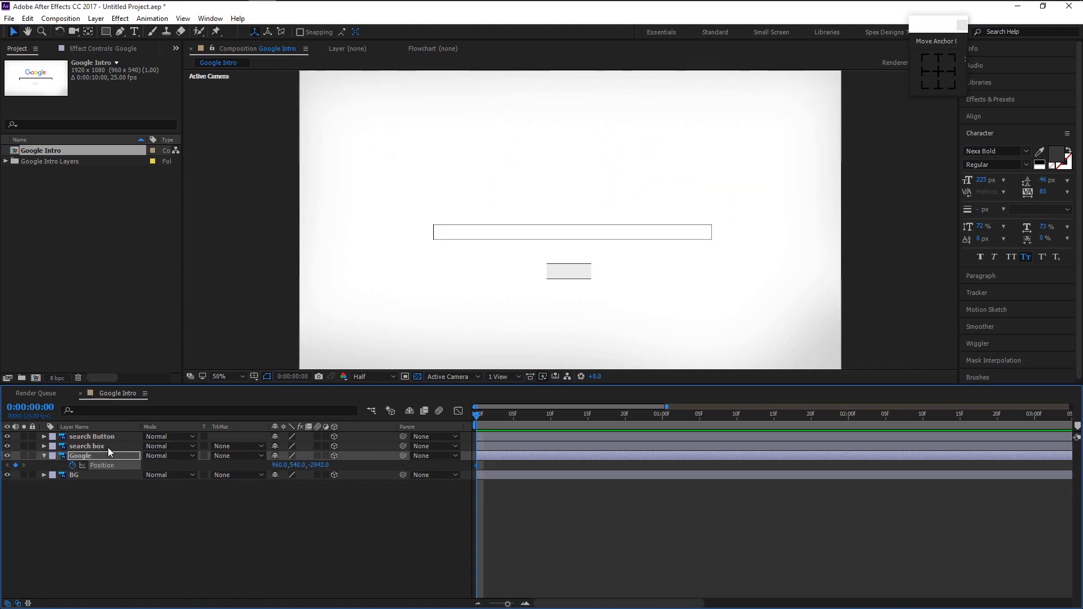
left_click_drag(331, 466, 321, 469)
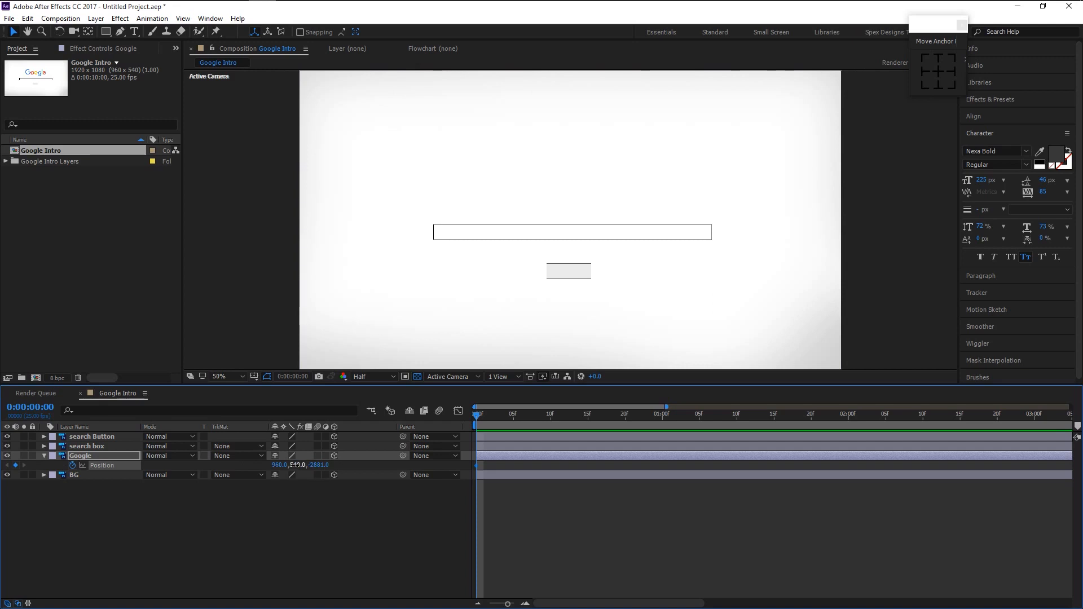
left_click_drag(299, 465, 313, 466)
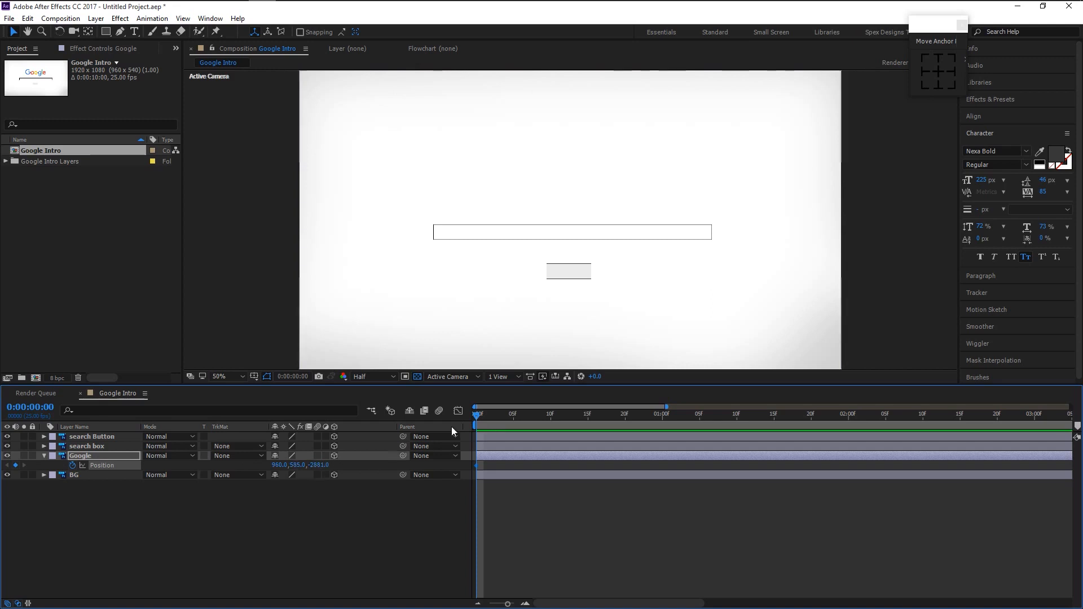
Undo the Google layer's Y-position change and keyframe its Z position at 0 at 0:00:00:15.
key("ctrl+z")
key("ctrl+z")
left_click_drag(477, 414, 587, 421)
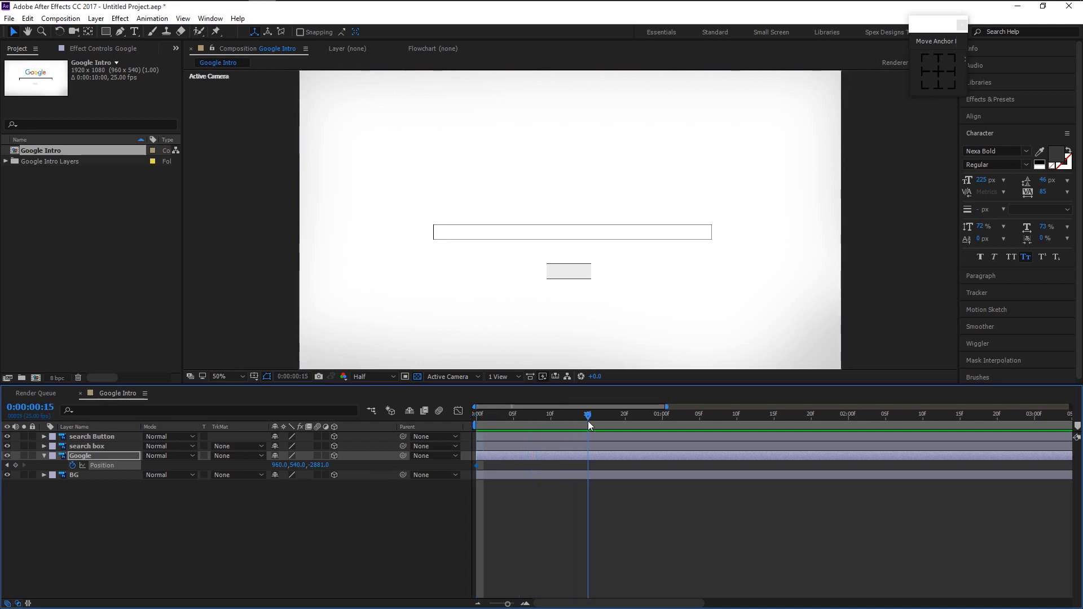
left_click(326, 465)
type("0")
key("Return")
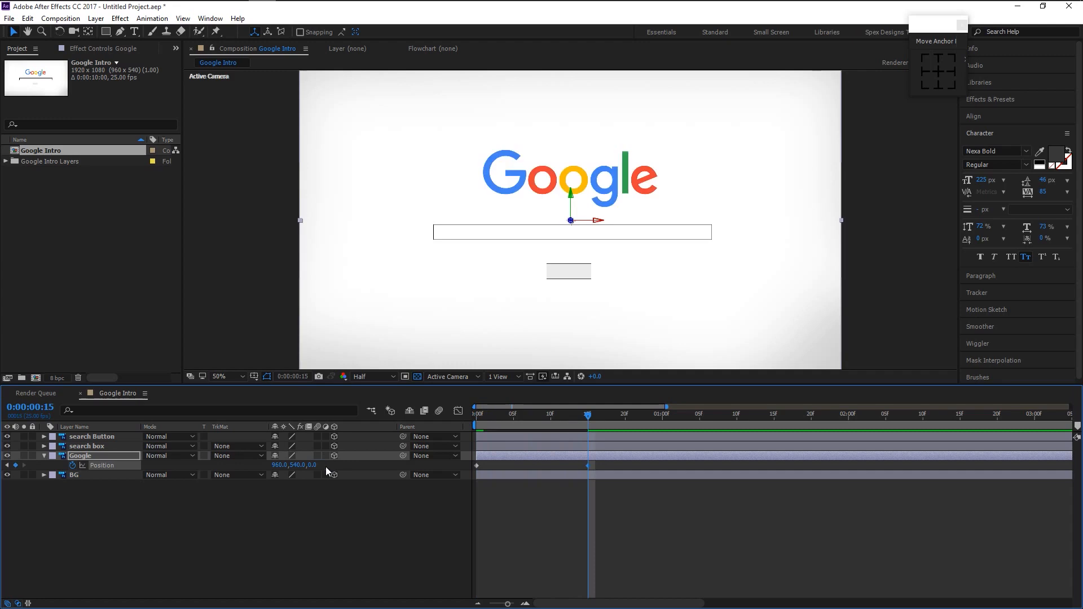
left_click(620, 496)
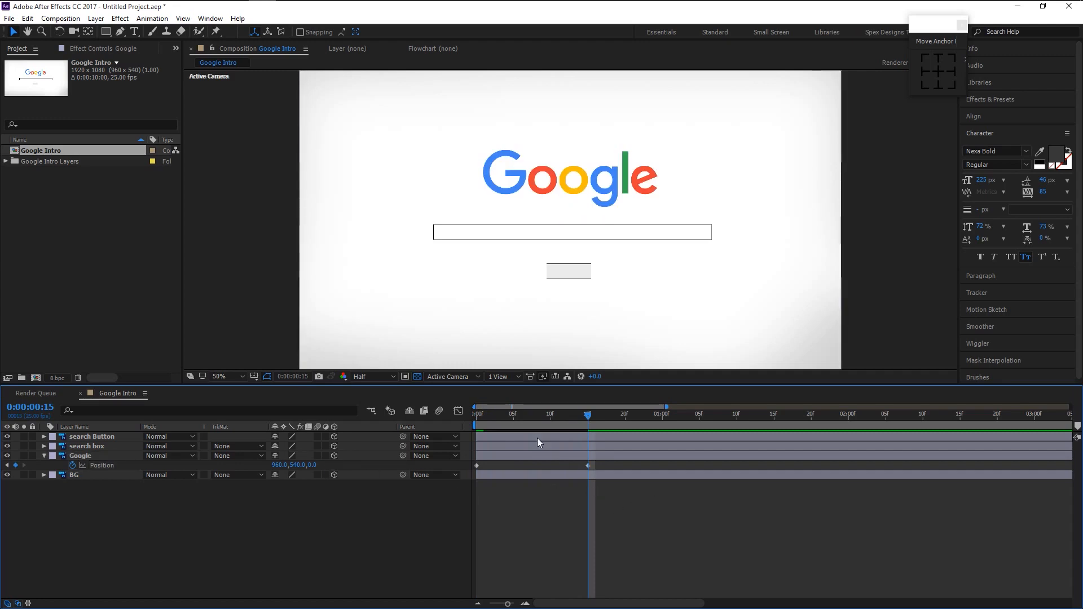
Add a Position keyframe to the search box layer at 0:00:00:02 with a Z value of -3190.
key("Home")
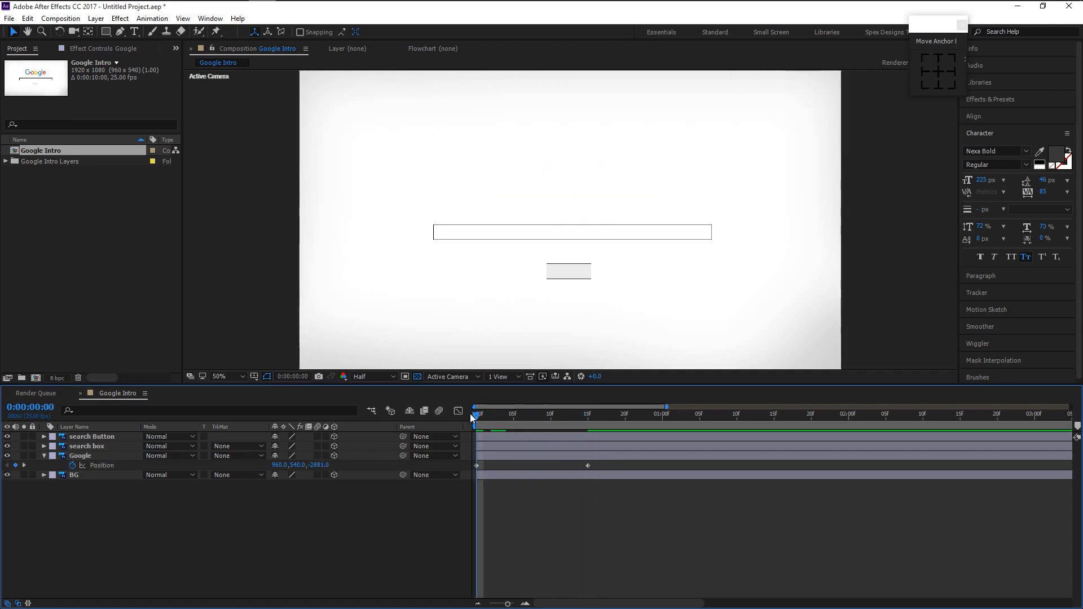
left_click_drag(476, 414, 491, 415)
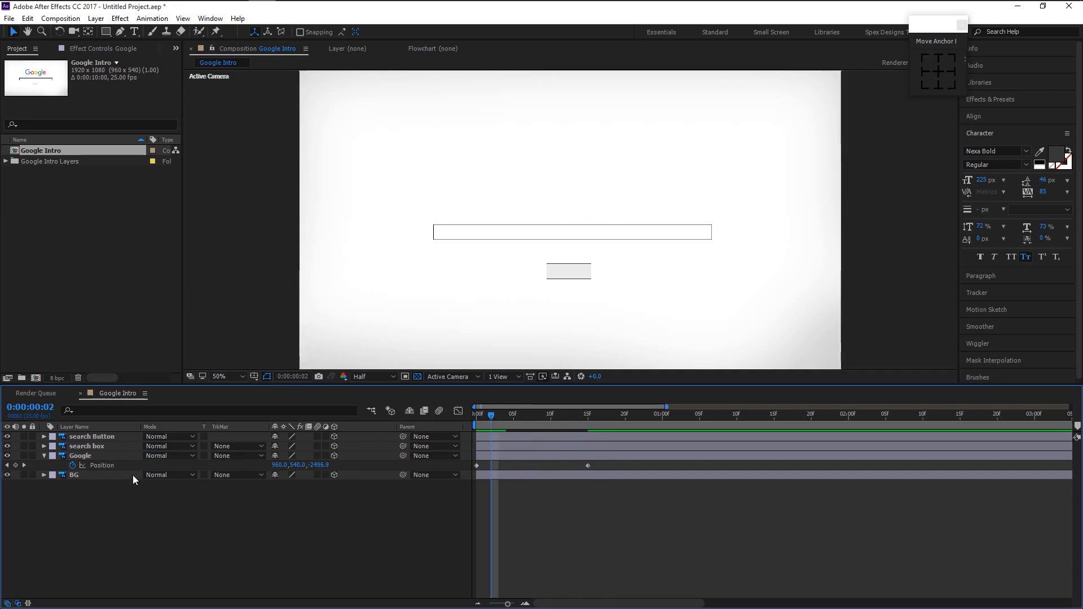
left_click(88, 448)
key("p")
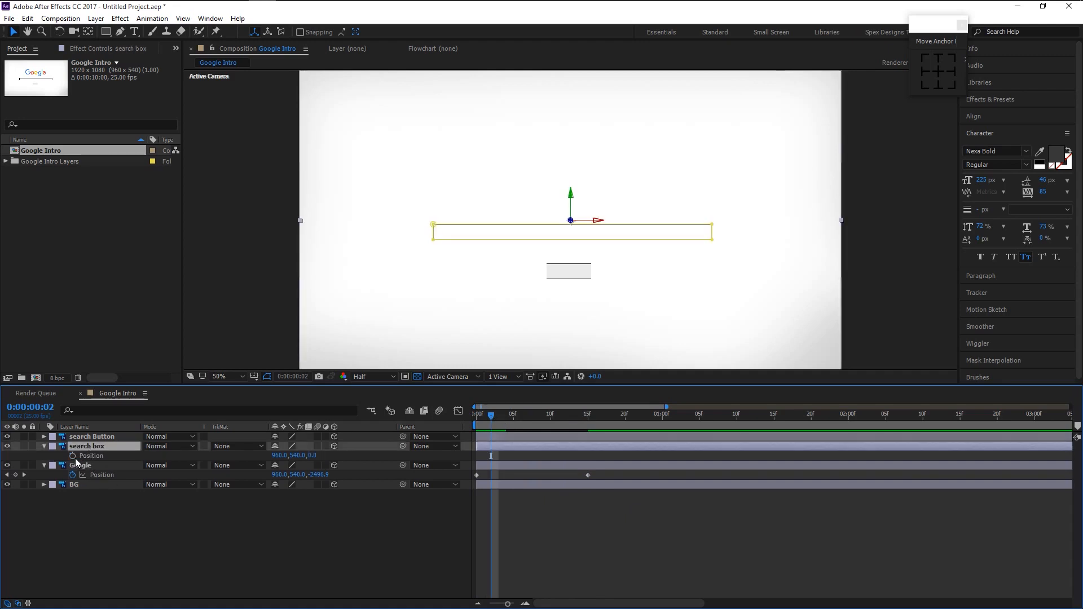
left_click(74, 457)
left_click_drag(315, 455, 169, 456)
left_click_drag(321, 458, 237, 455)
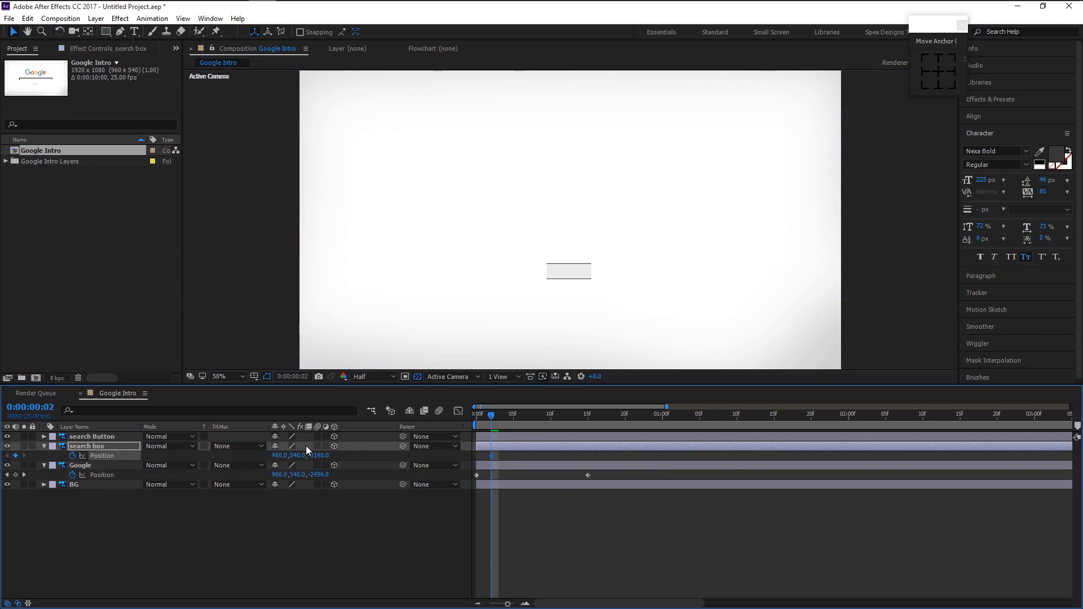
Keyframe the search box layer's Z position at 0 at 0:00:00:18.
left_click_drag(493, 419, 613, 425)
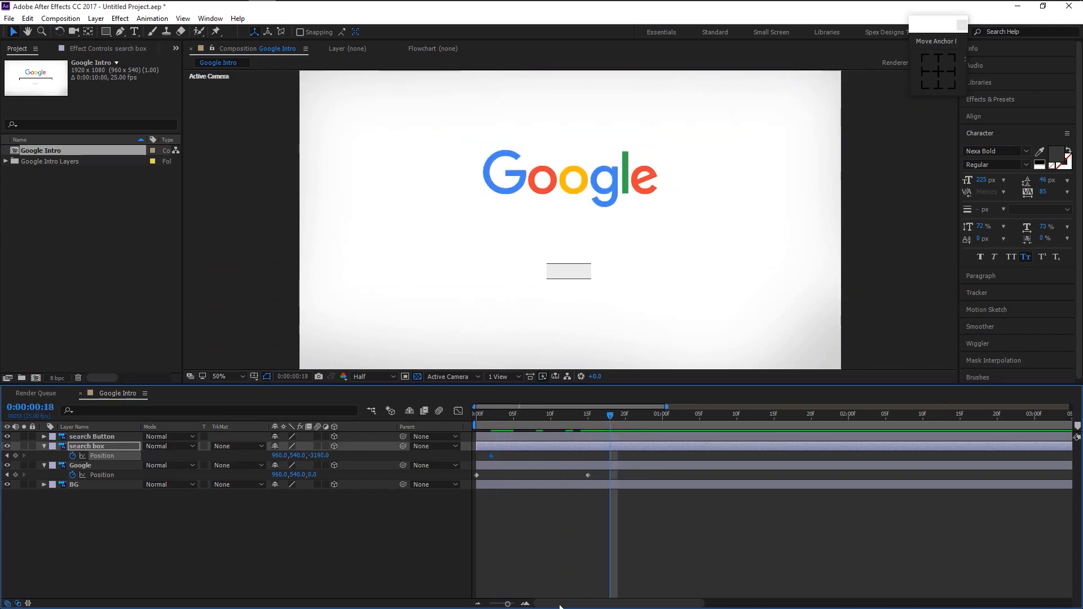
left_click_drag(509, 604, 506, 604)
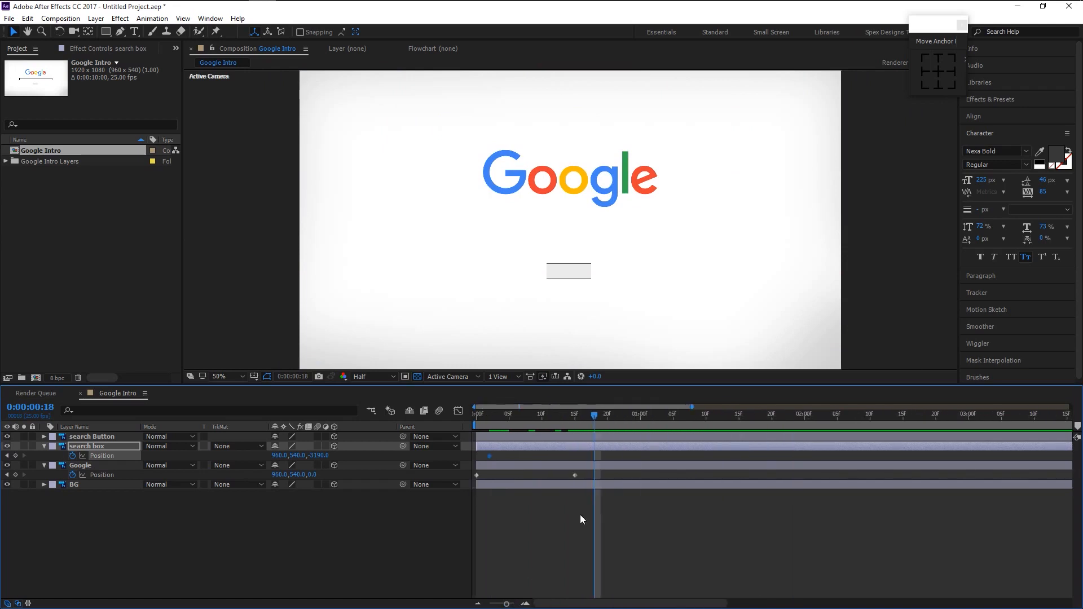
left_click(318, 455)
type("0")
key("Return")
Add a Position keyframe to the search Button layer at 0:00:00:04 with a Z value of -2295.
left_click_drag(566, 415, 504, 424)
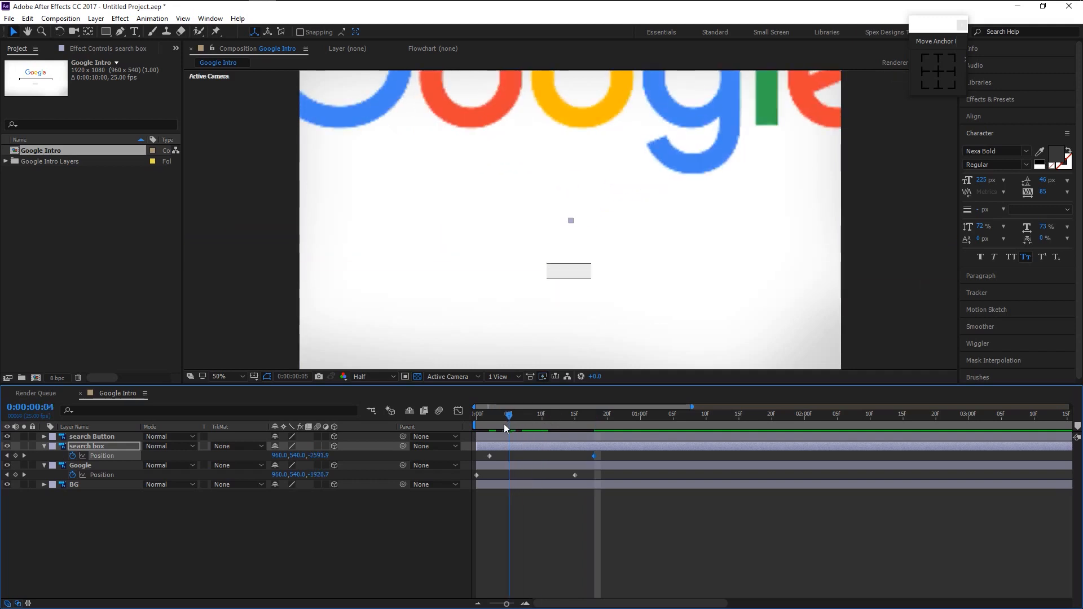
left_click(87, 427)
left_click(88, 436)
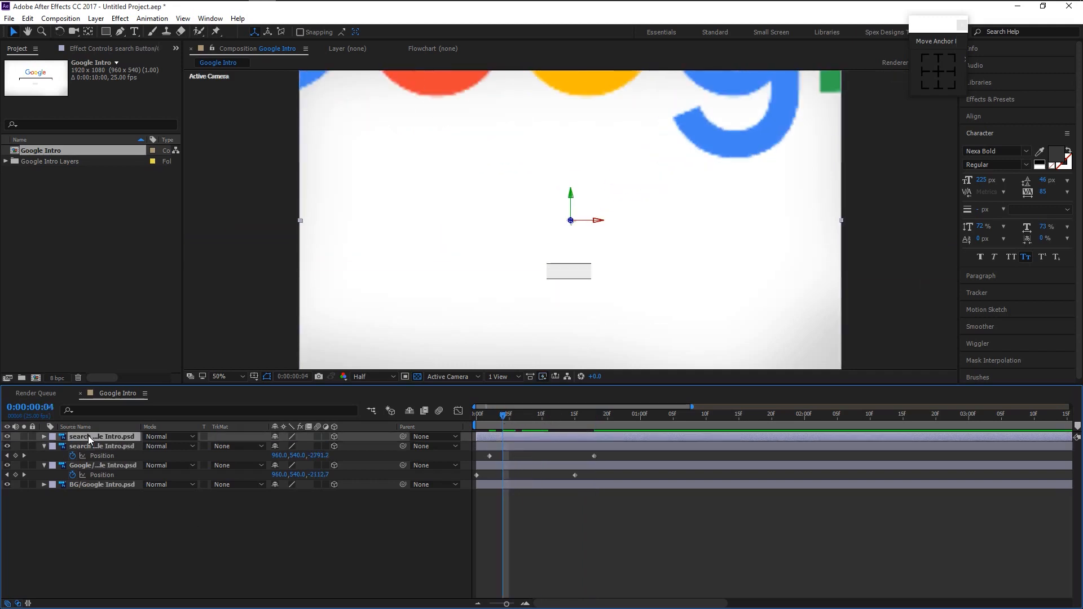
key("p")
left_click(97, 427)
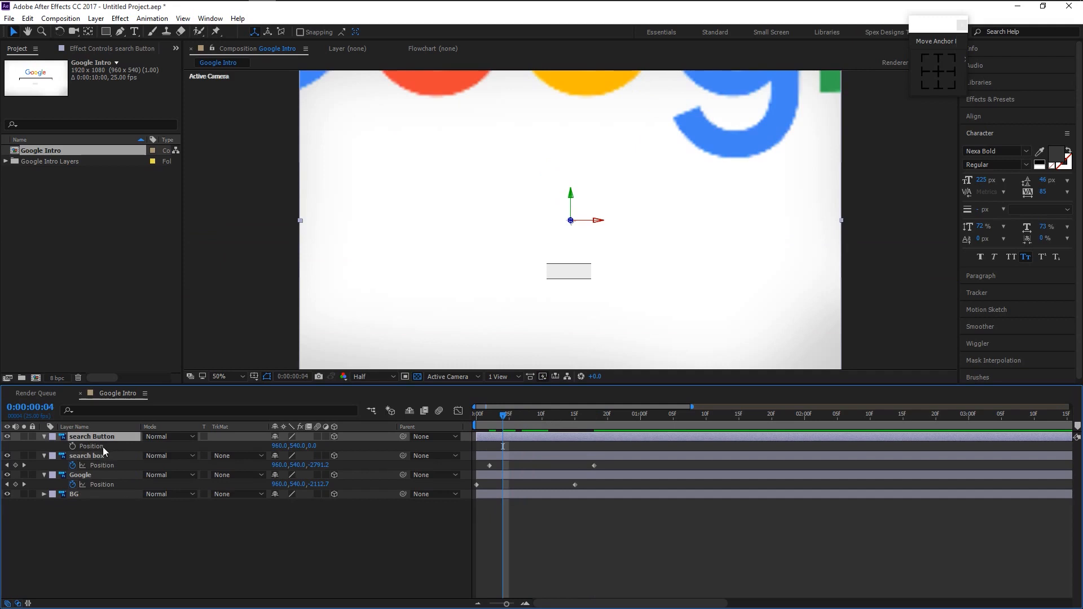
left_click(73, 447)
left_click_drag(312, 446, 227, 446)
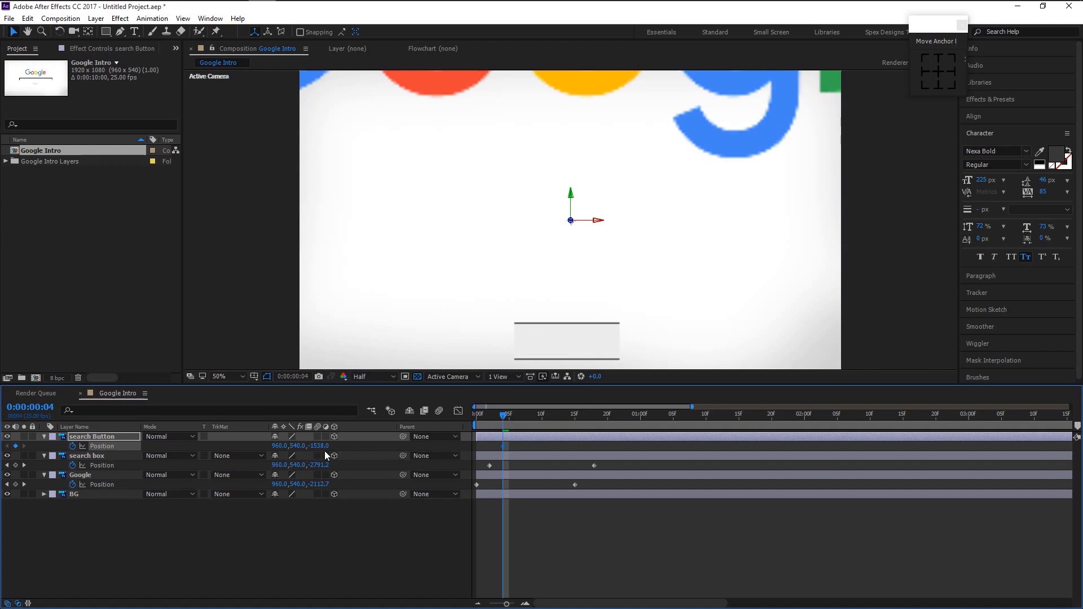
left_click_drag(142, 451, 104, 451)
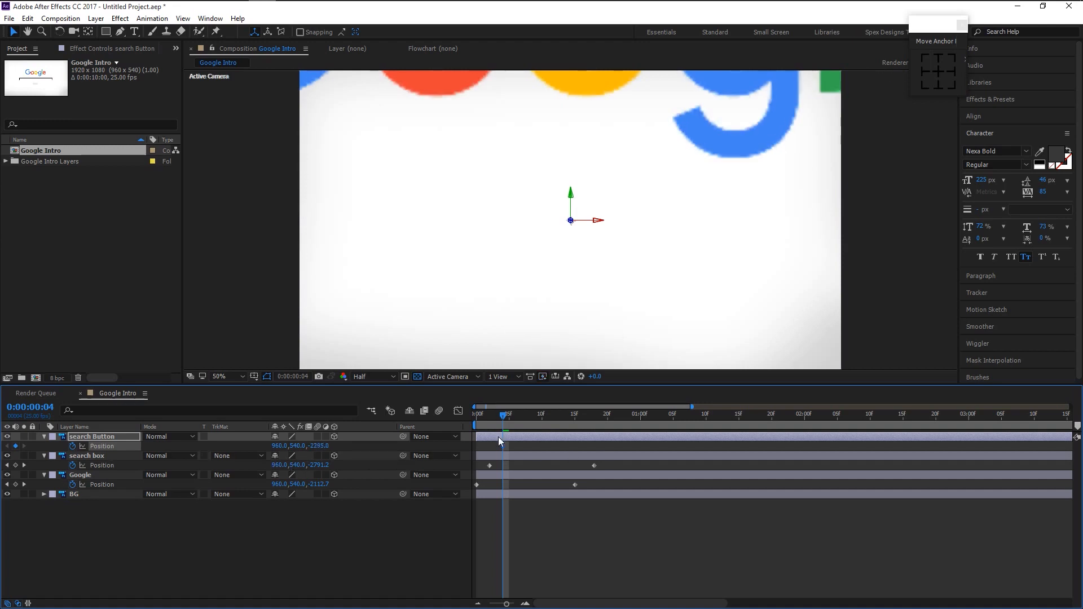
Keyframe the search Button's Z position at 0 at 0:00:00:20 and apply Easy Ease to all Position keyframes of the three layers.
left_click_drag(505, 417, 608, 415)
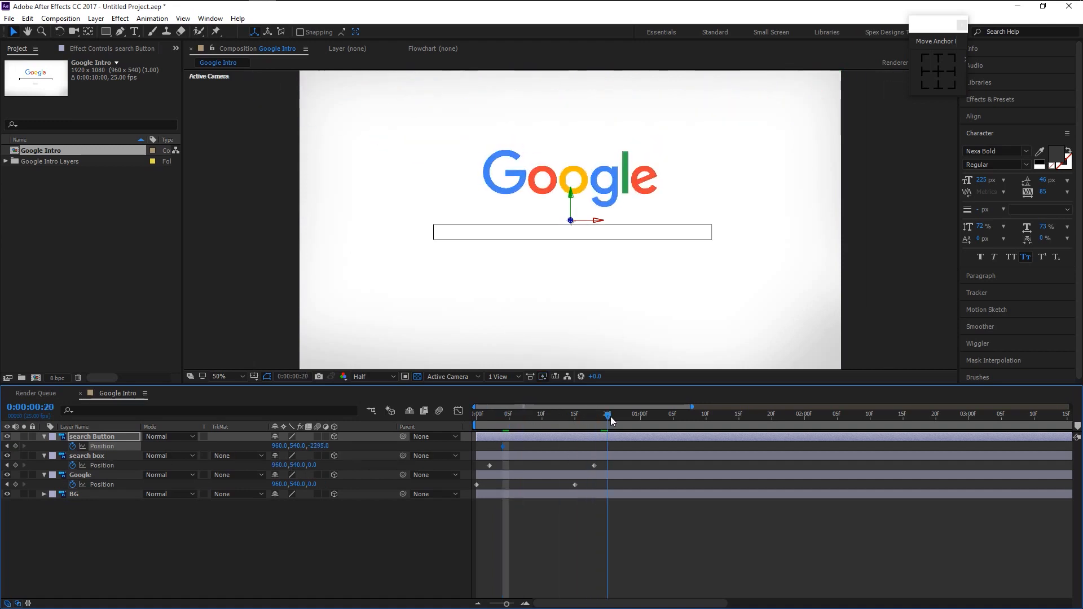
left_click(318, 445)
type("0")
key("Return")
left_click_drag(635, 543, 467, 445)
key("F9")
left_click(621, 542)
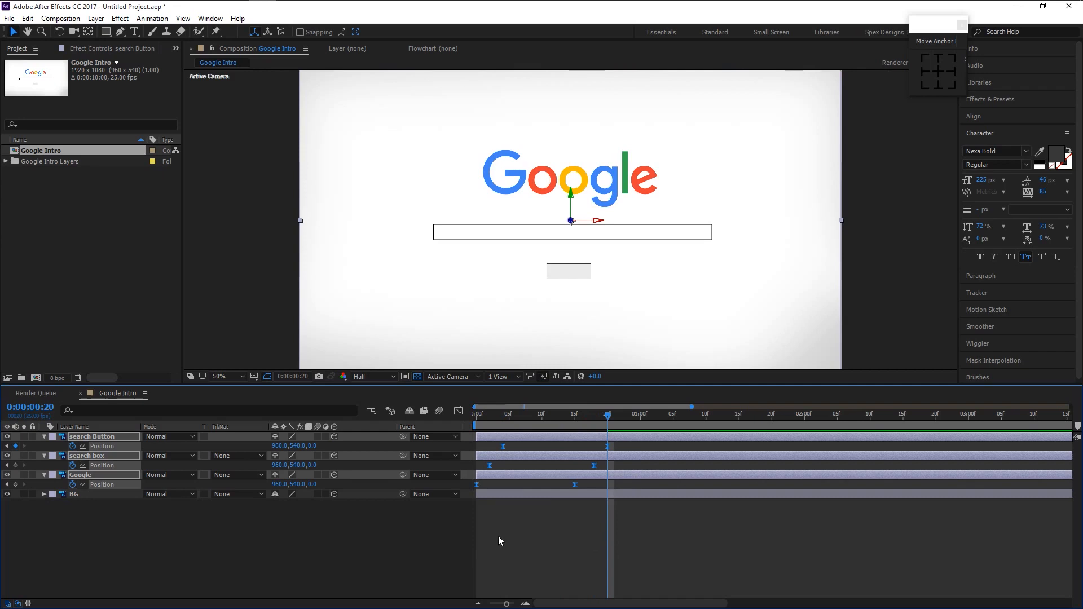
Preview the fly-in animation of the logo, search box and button from the start of the composition.
key("Home")
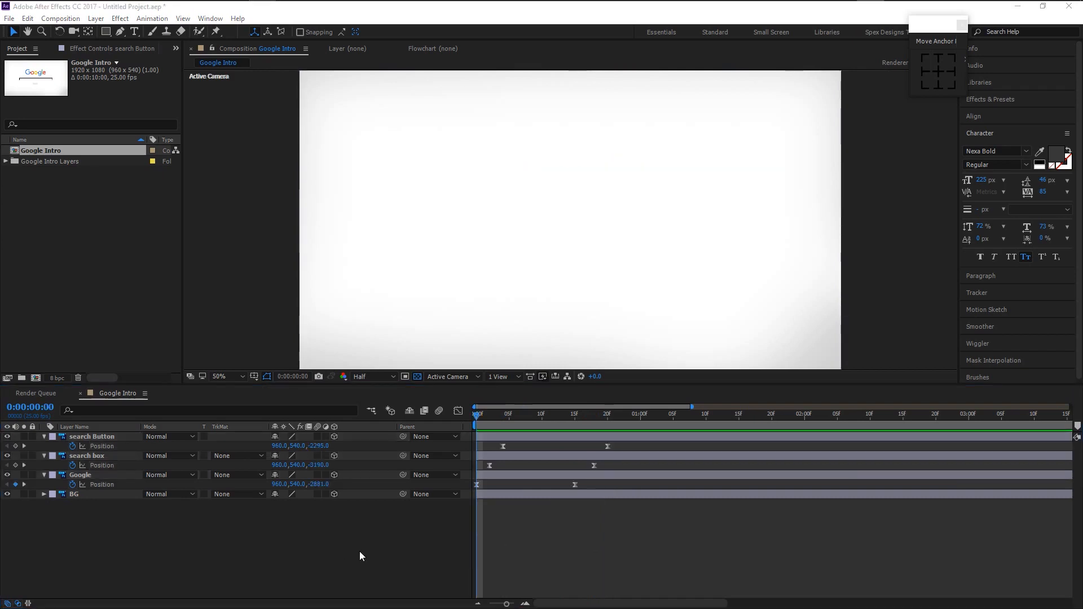
key("space")
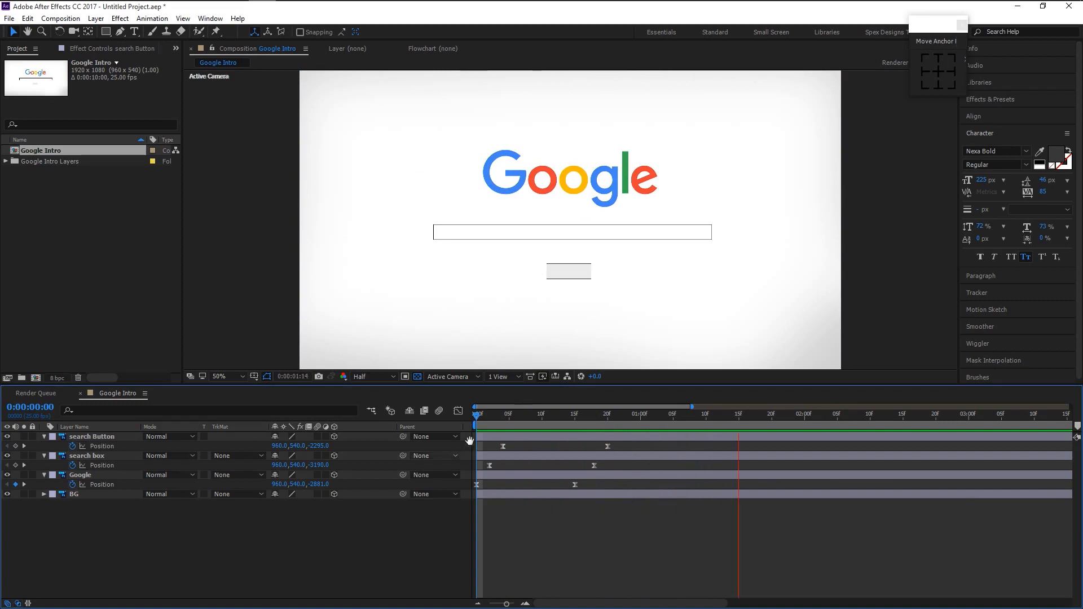
key("space")
key("Home")
key("space")
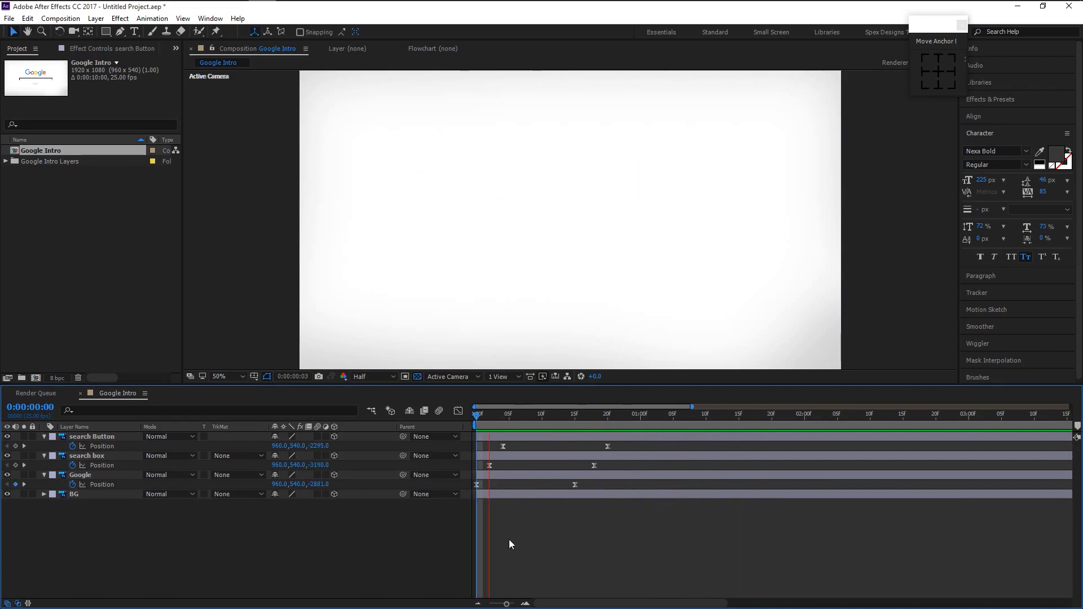
key("space")
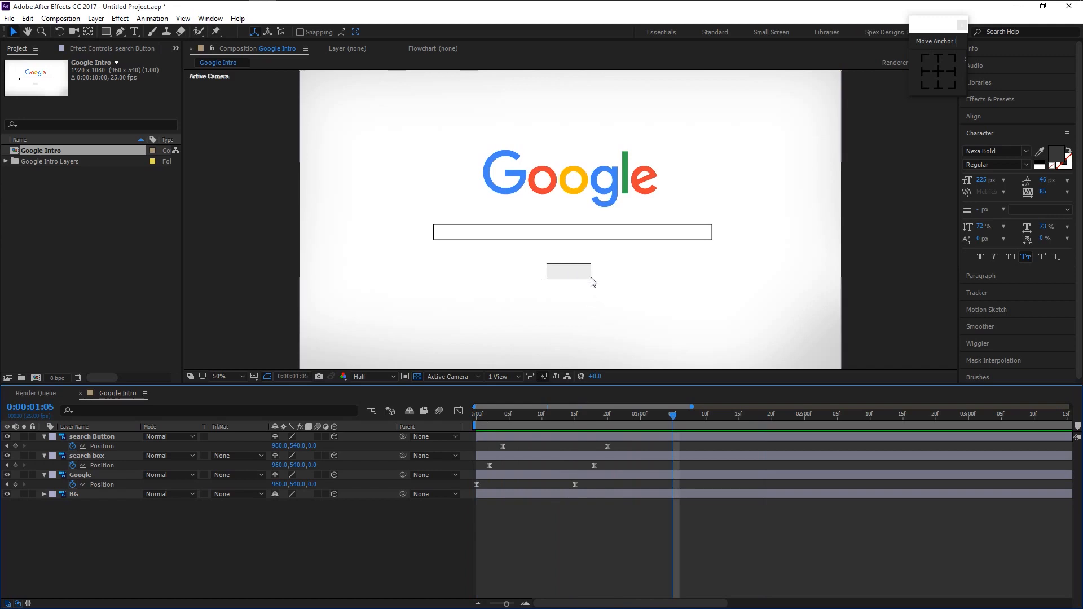
Pre-compose the search Button layer as search Button, leaving all attributes in Google Intro.
right_click(117, 440)
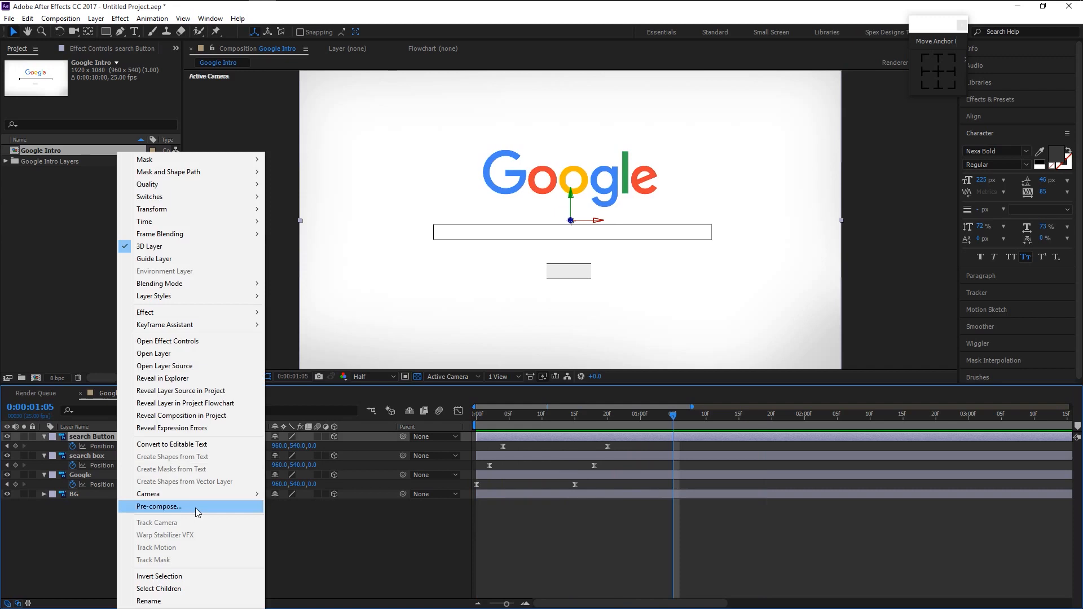
left_click(195, 507)
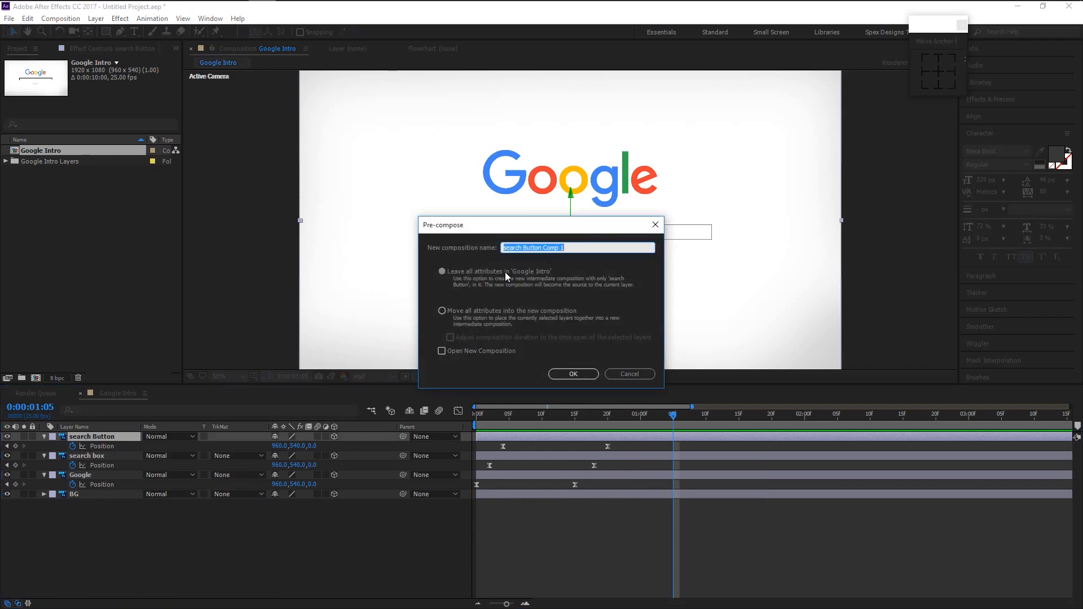
left_click_drag(565, 249, 548, 250)
key("BackSpace")
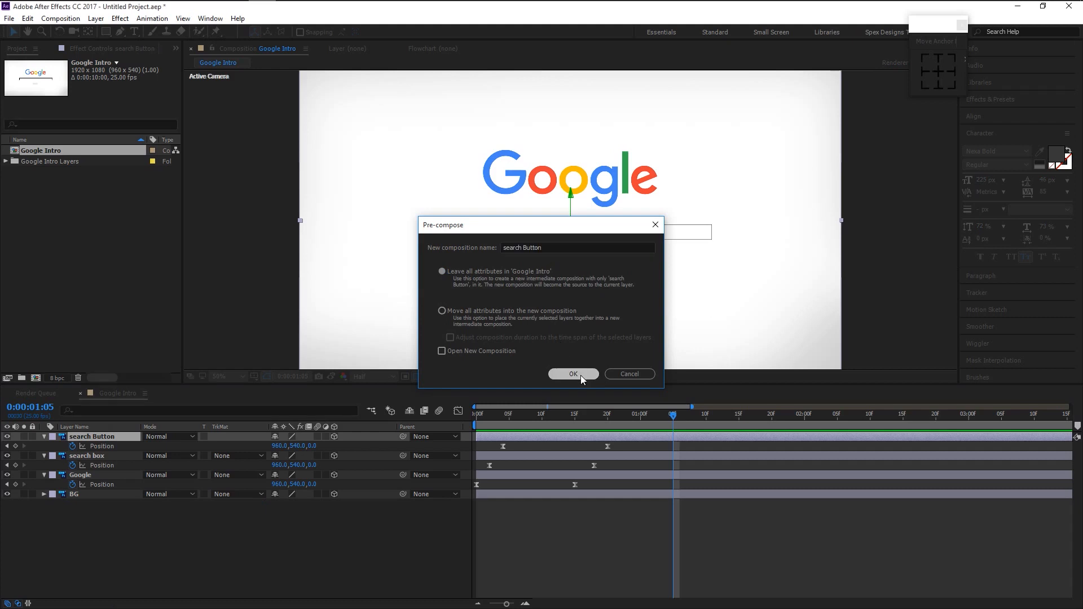
left_click(573, 374)
Open the search Button composition and set the Type tool to the Lato font at 26 px.
double_click(108, 436)
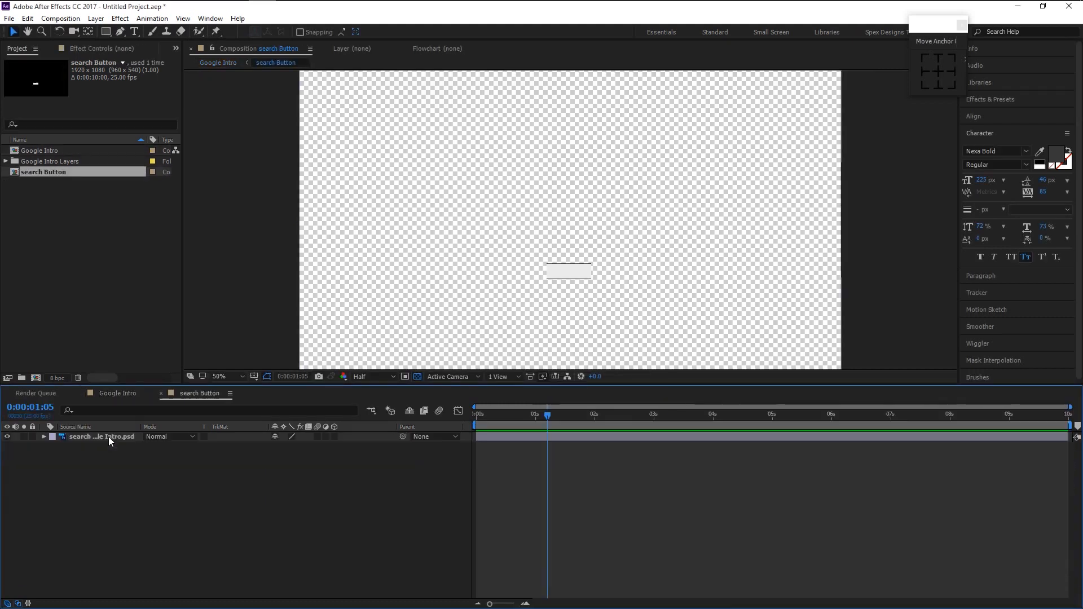
scroll(556, 310, "up", 4)
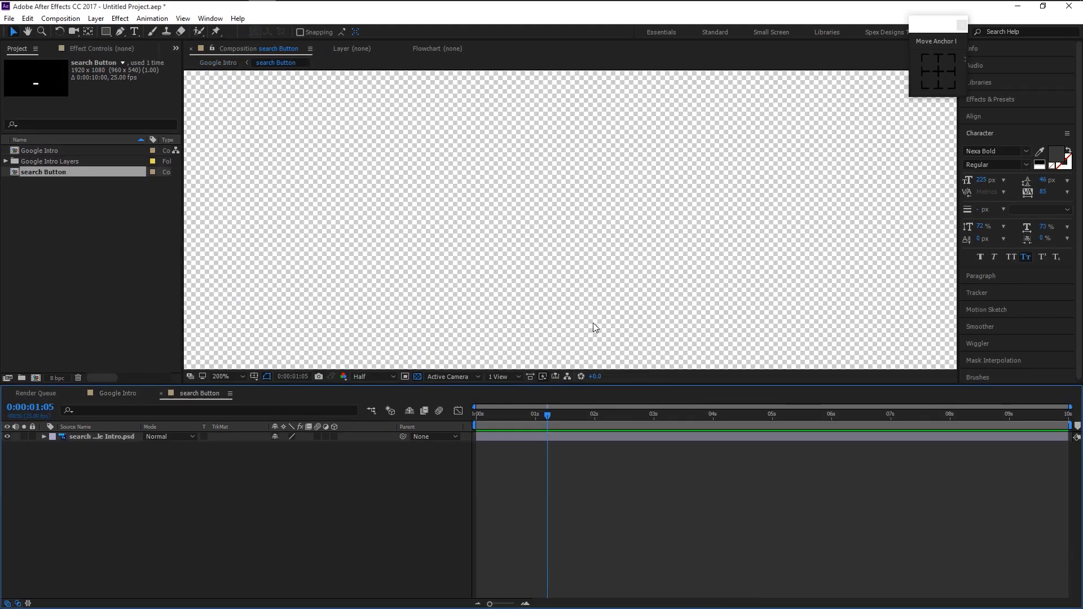
left_click_drag(582, 331, 574, 138)
key("v")
left_click(134, 32)
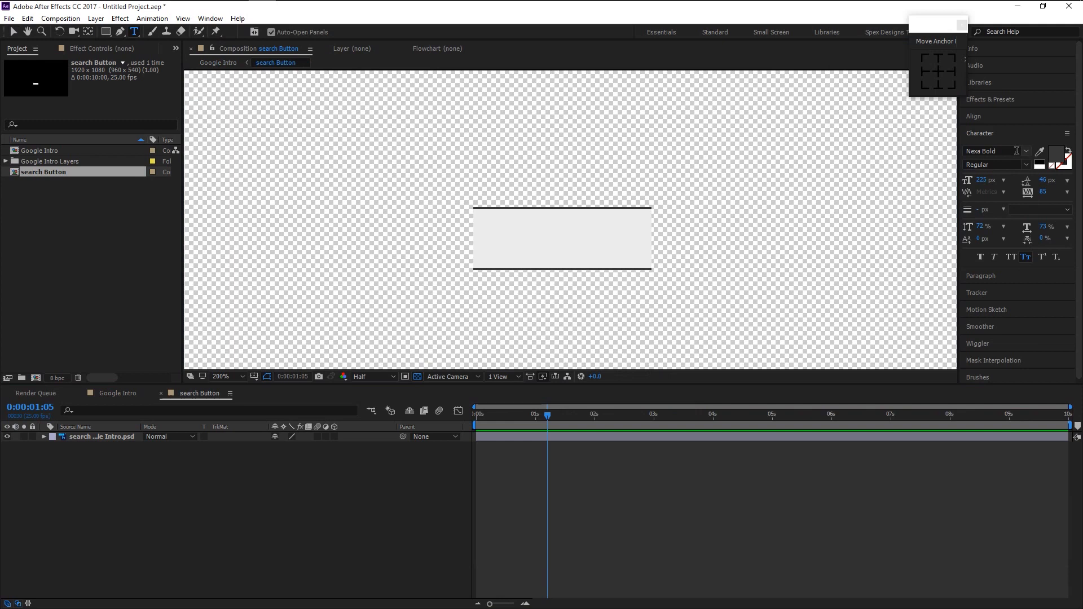
left_click(971, 150)
type("Lato")
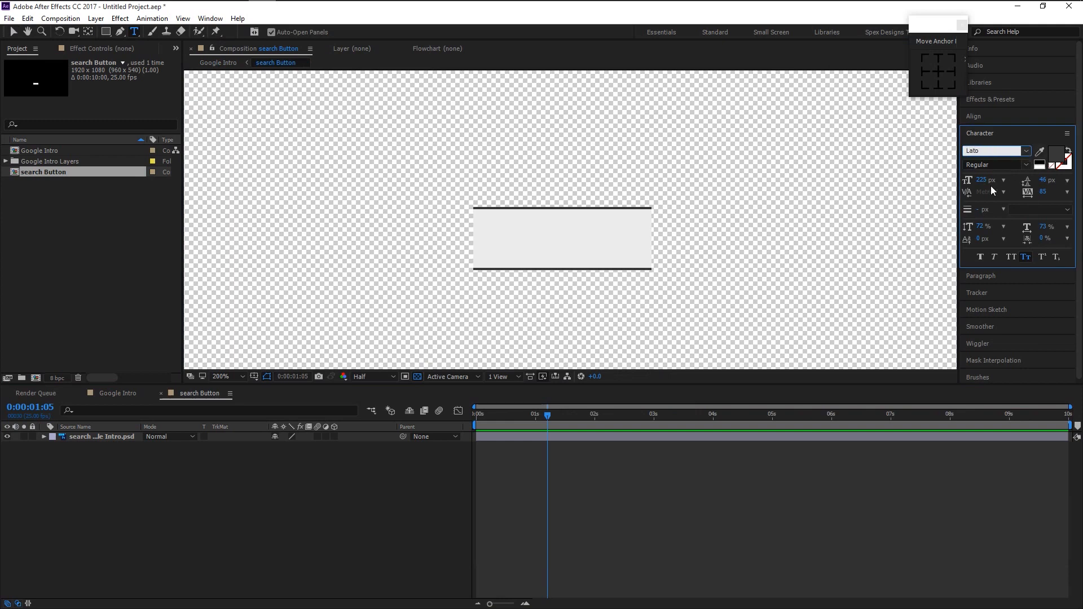
left_click_drag(982, 181, 965, 182)
left_click_drag(897, 181, 863, 184)
Add the text "search" on the button and set its font size to 51 px.
left_click(495, 256)
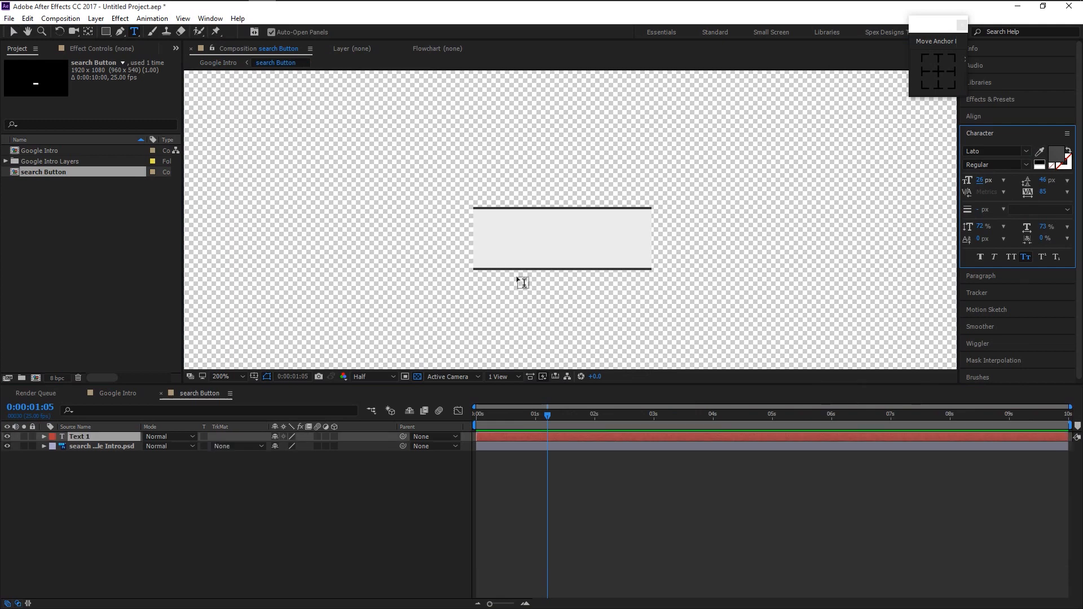
scroll(710, 223, "down", 2)
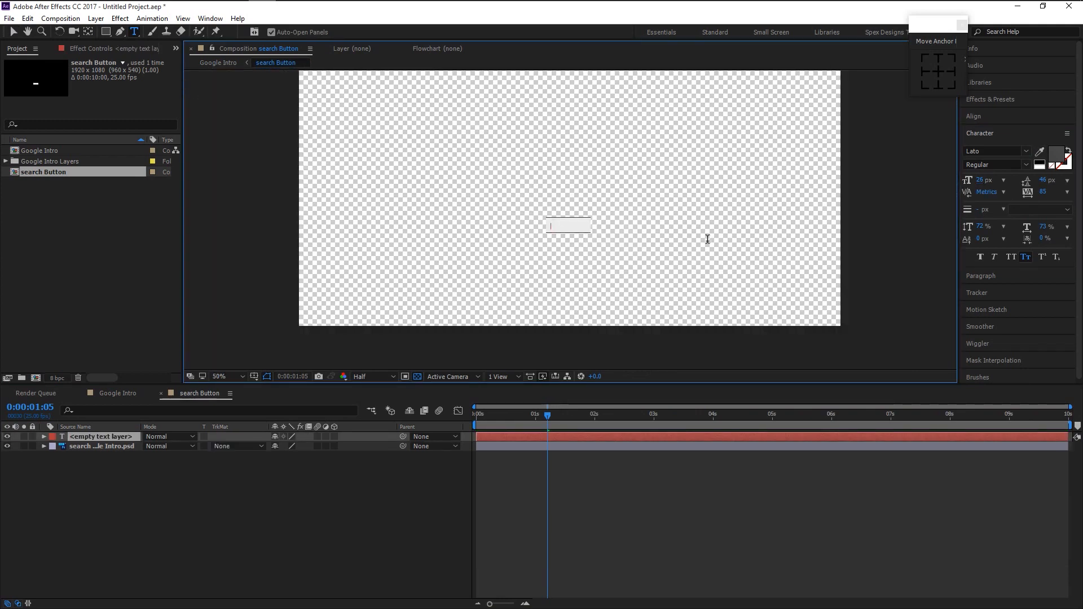
type("se")
left_click(138, 437)
key("v")
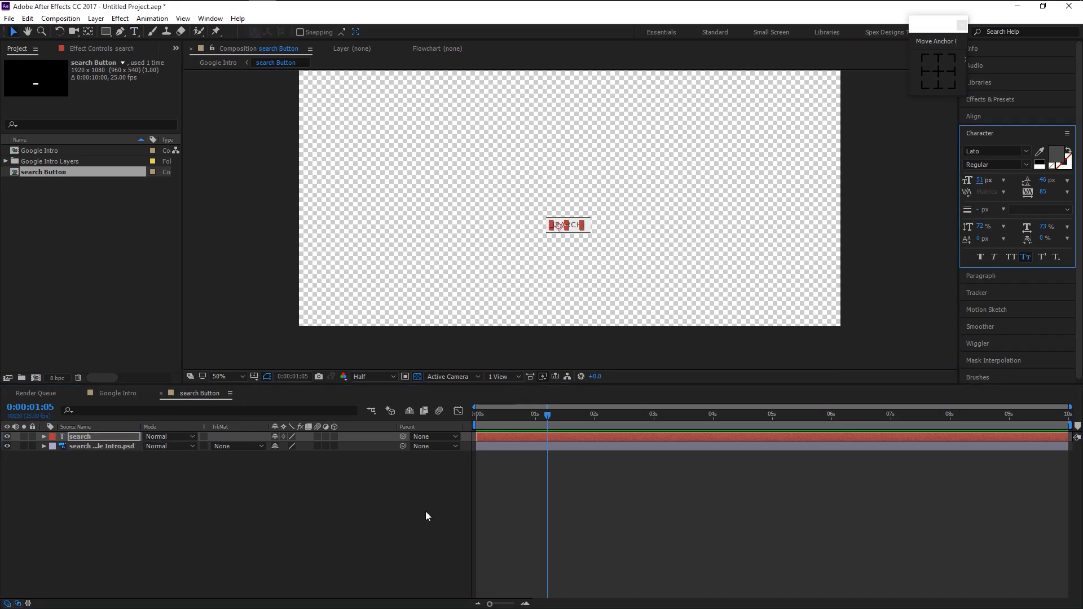
left_click(353, 504)
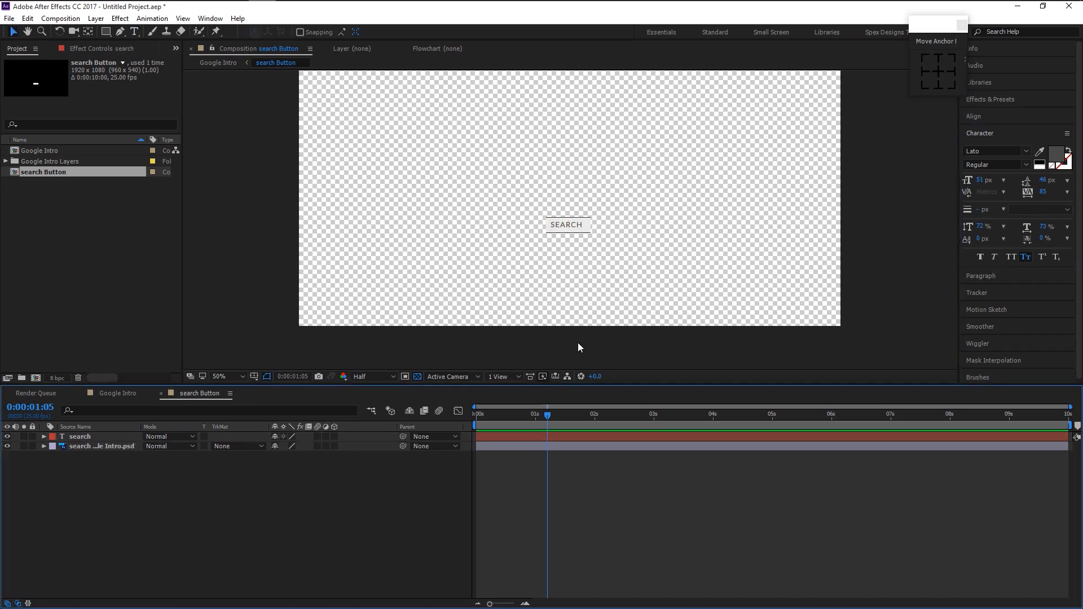
Centre the search text and its anchor point on the button in Medium style, and return to the Google Intro composition.
scroll(571, 242, "up", 1)
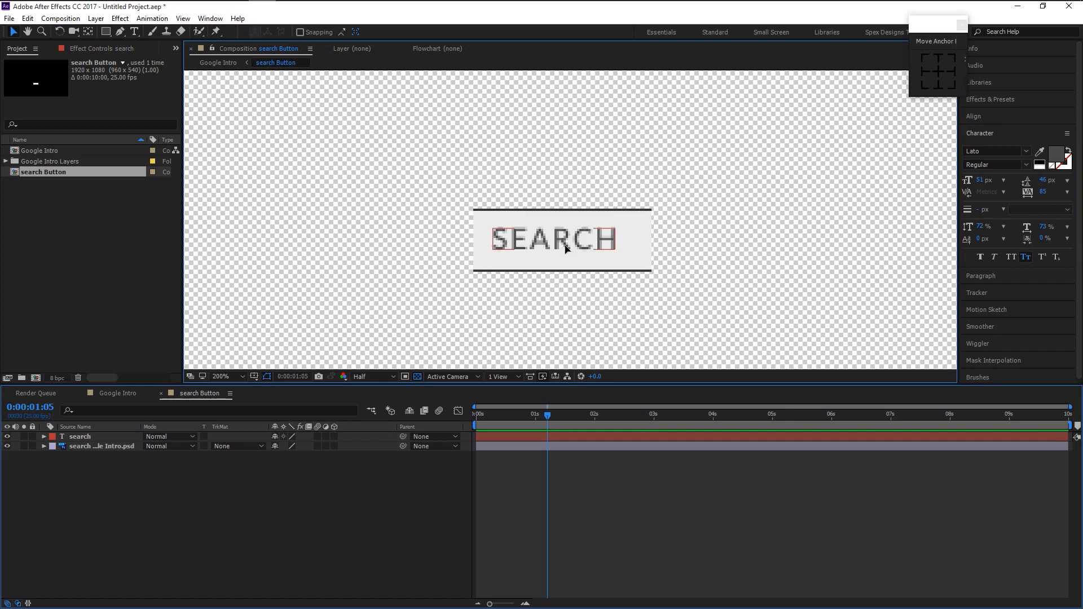
left_click(568, 239)
key("comma")
key("comma")
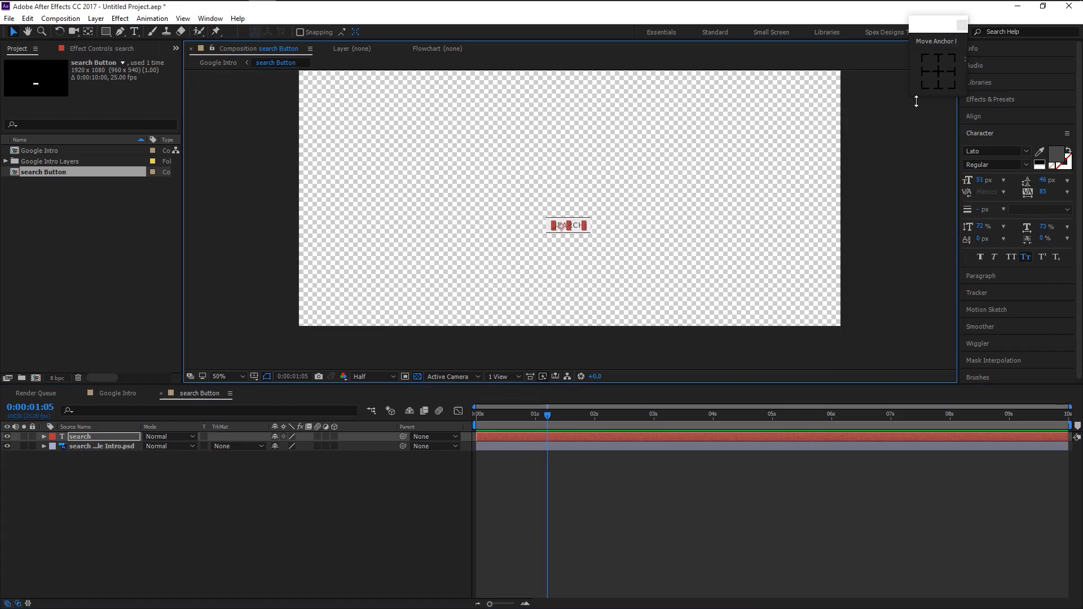
left_click(941, 72)
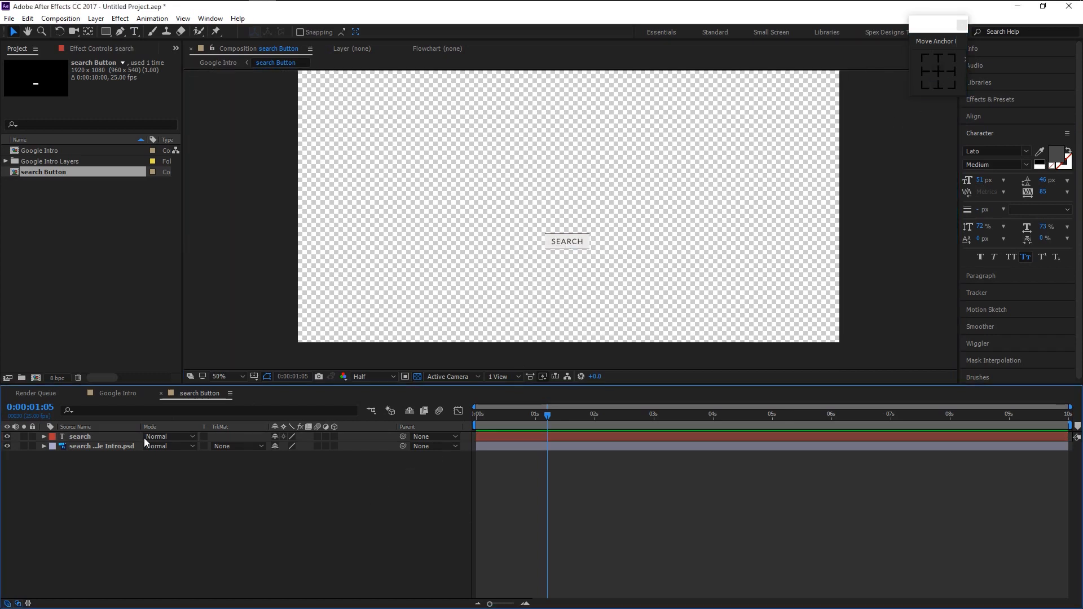
left_click(127, 394)
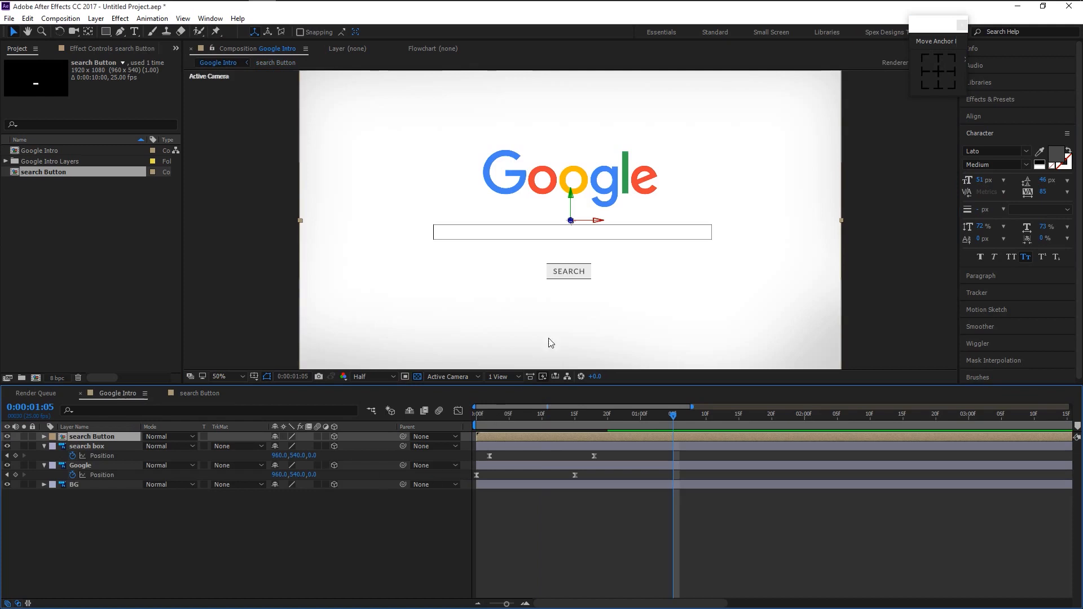
At 0:00:01:00, add the text "Where to get the best logo intro" inside the search box.
left_click(641, 417)
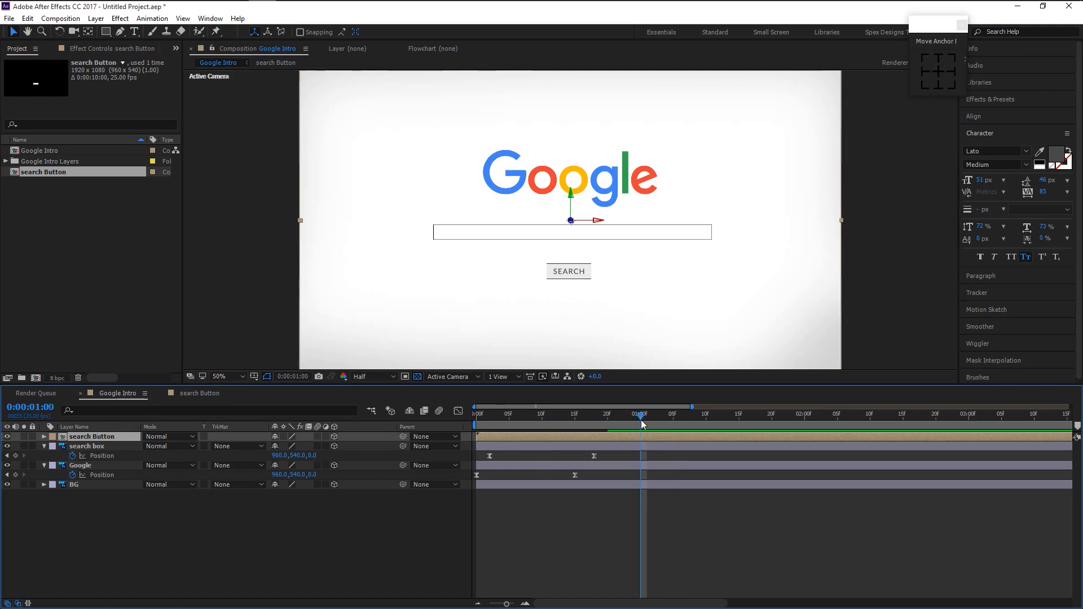
left_click(138, 546)
left_click(135, 33)
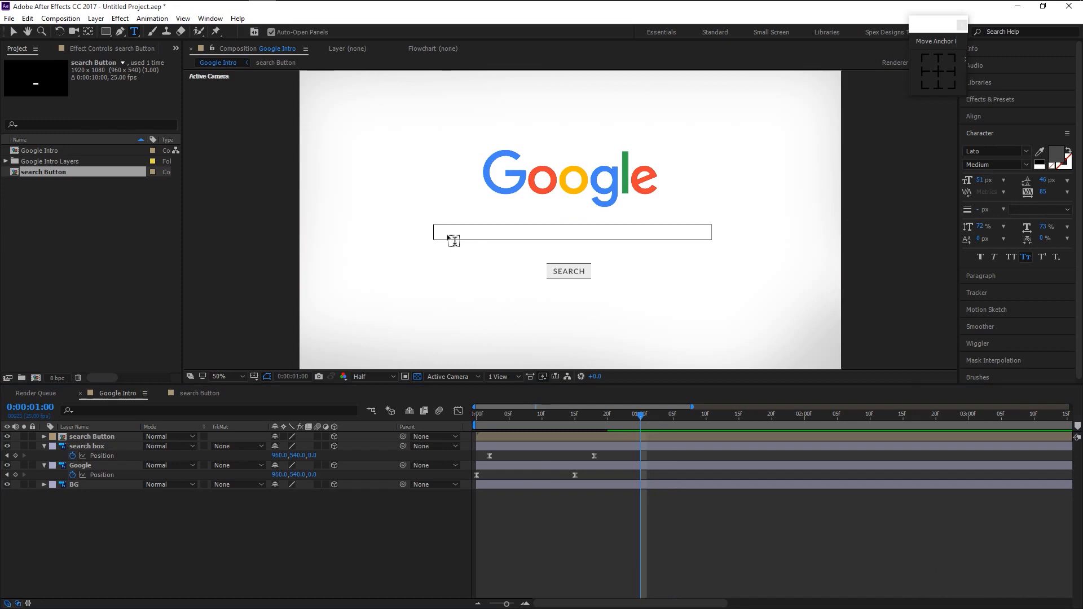
left_click(454, 241)
type("Where to get the best logo intro")
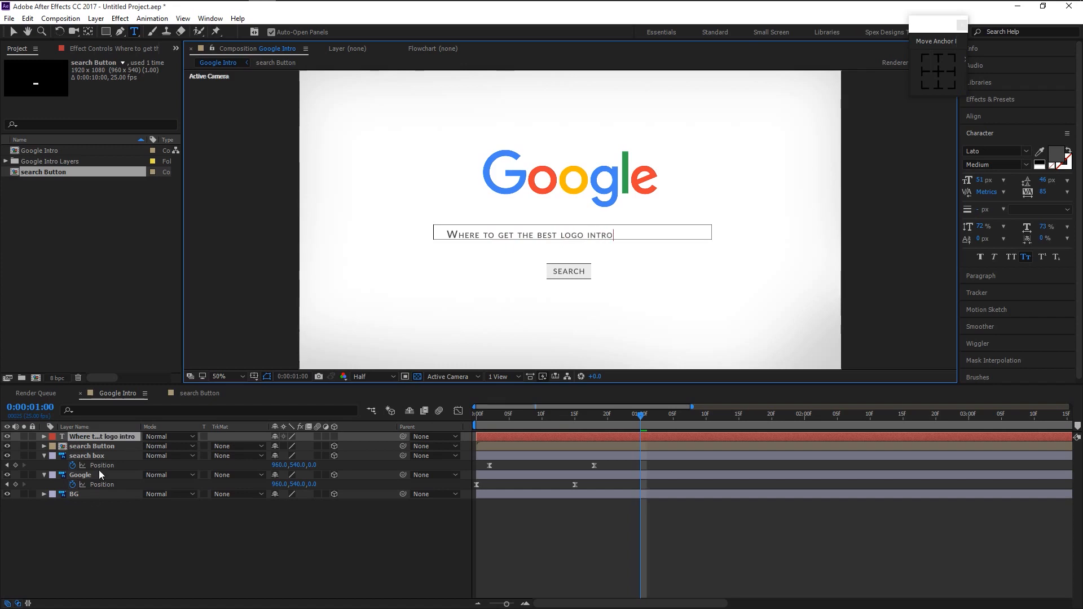
Centre the anchor point of the query text layer and position the text neatly inside the search box, near its left end.
left_click(115, 437)
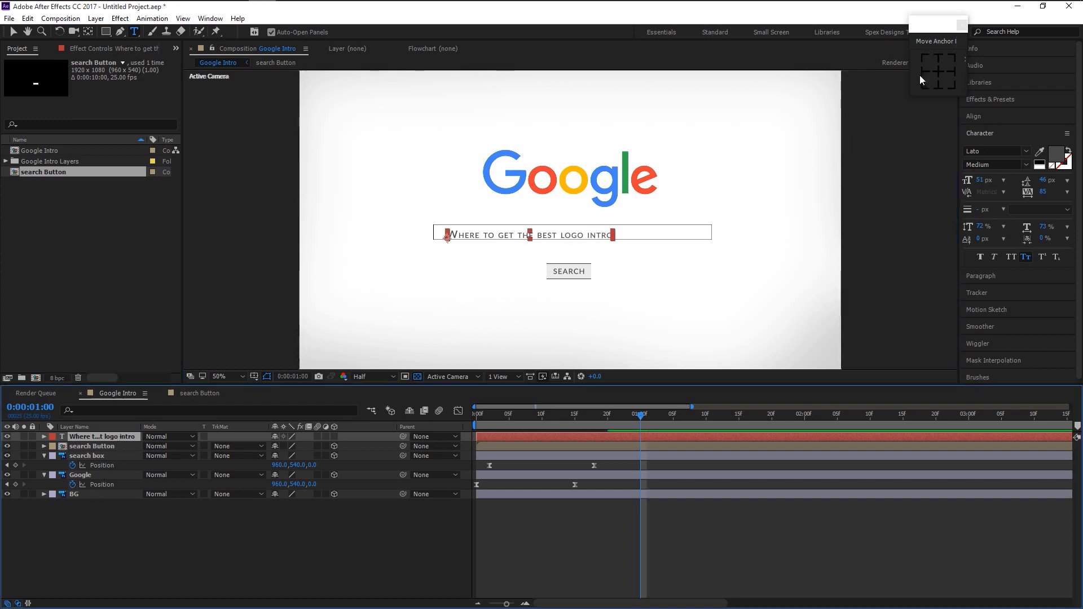
left_click(938, 71)
key("v")
left_click_drag(560, 235, 556, 234)
left_click(372, 530)
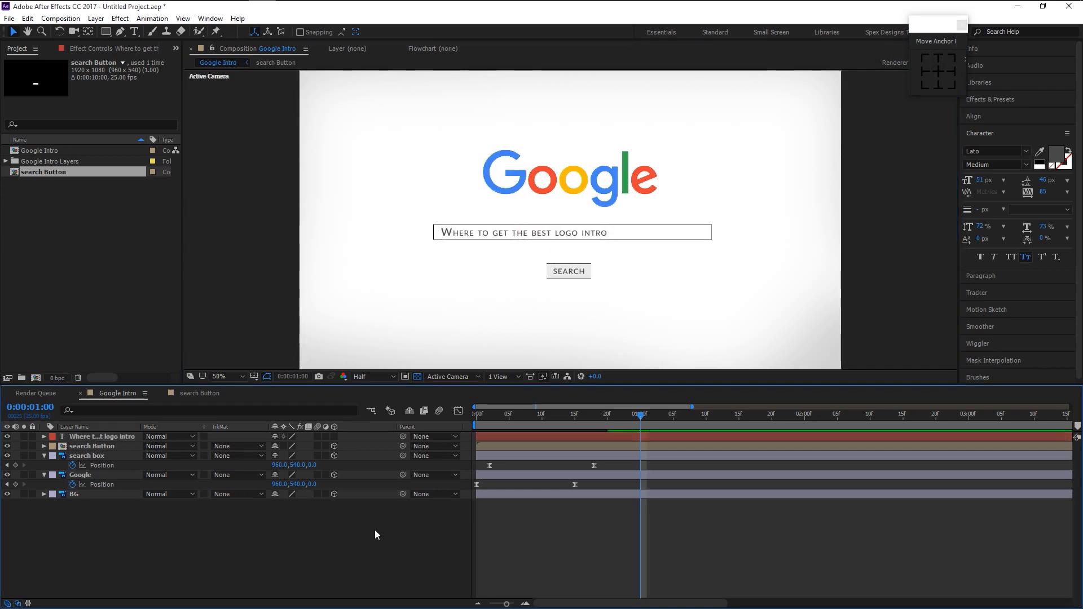
key("period")
left_click(504, 251)
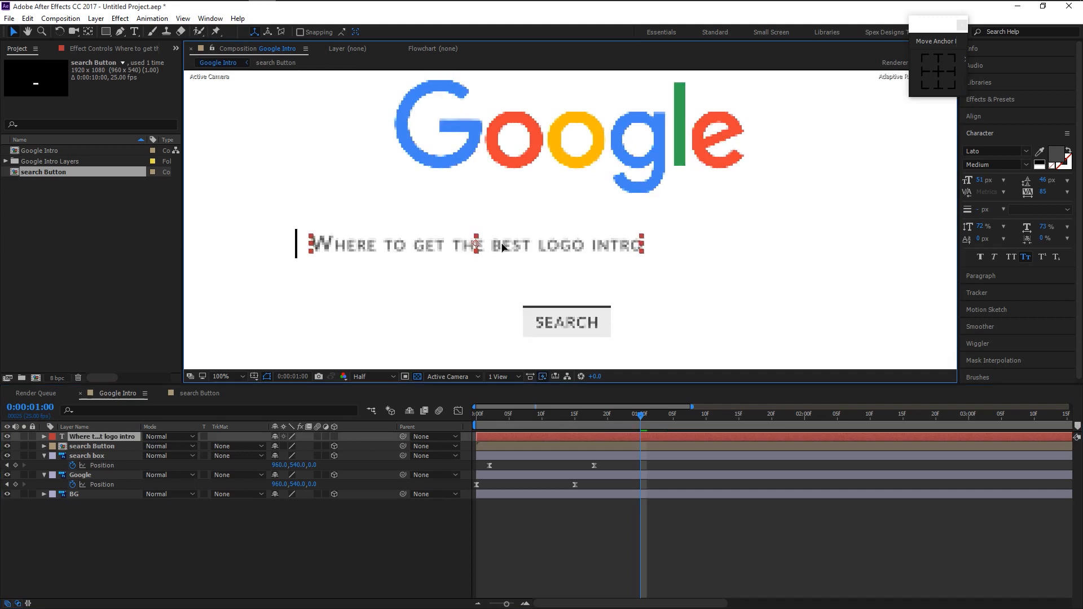
key("comma")
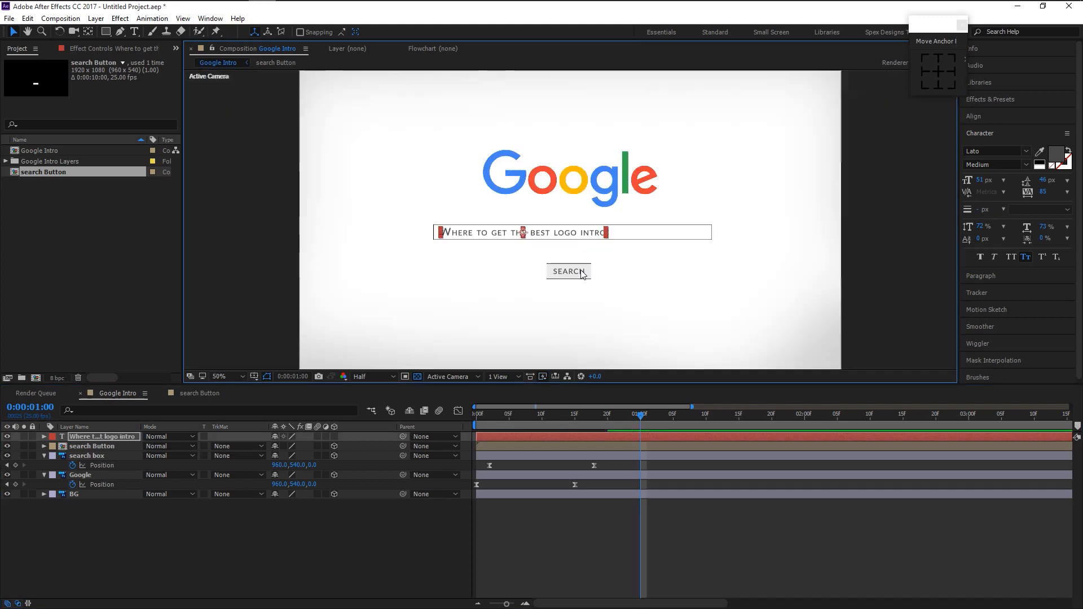
left_click(377, 545)
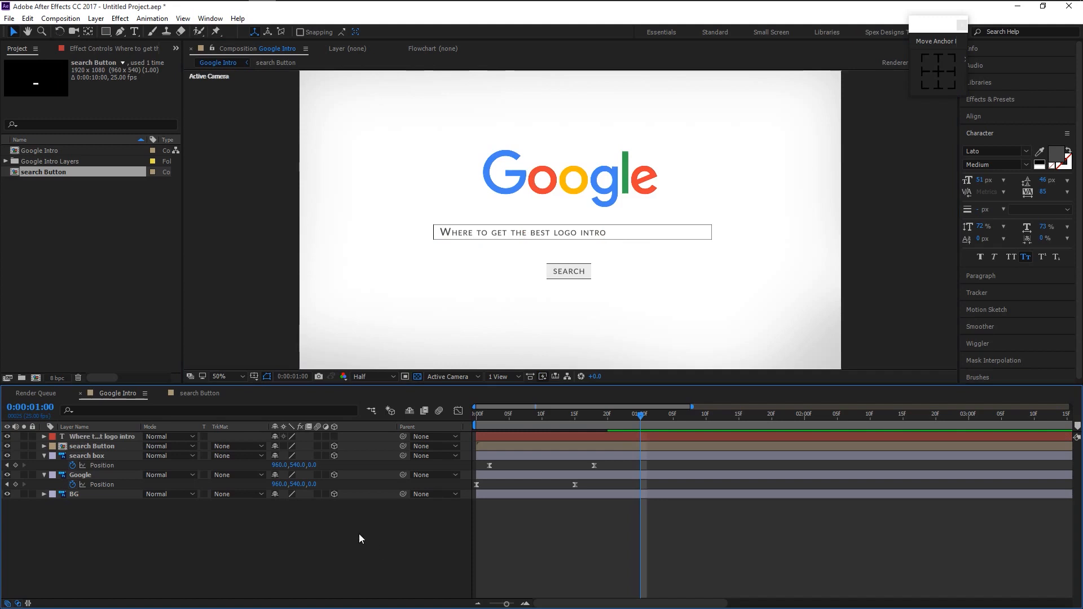
At 0:00:00:20, draw a rectangular mask around the whole query text and invert it.
left_click(131, 436)
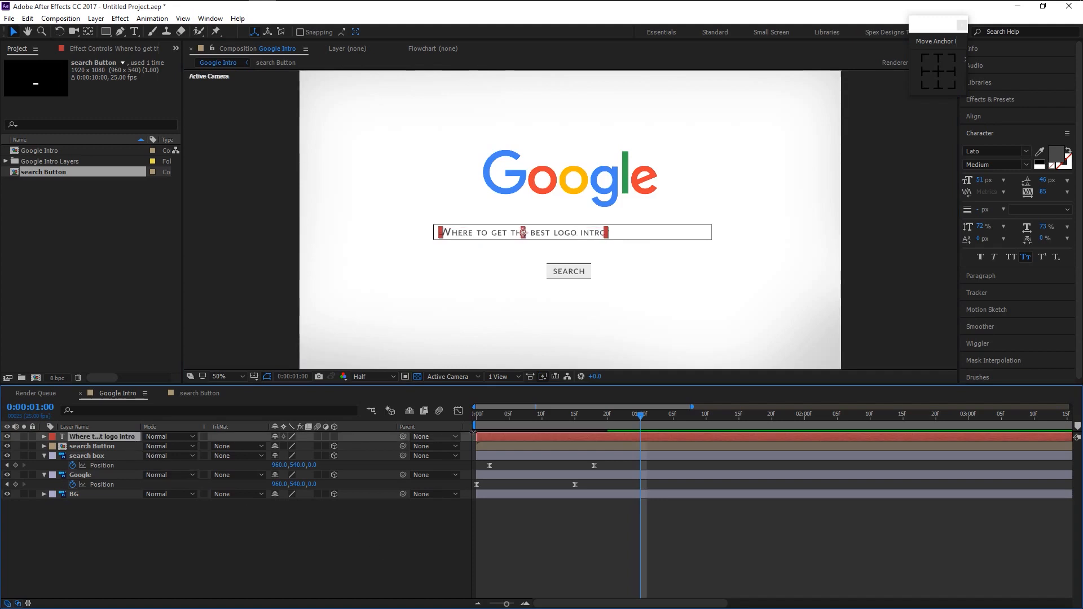
left_click(522, 418)
left_click_drag(499, 418, 643, 434)
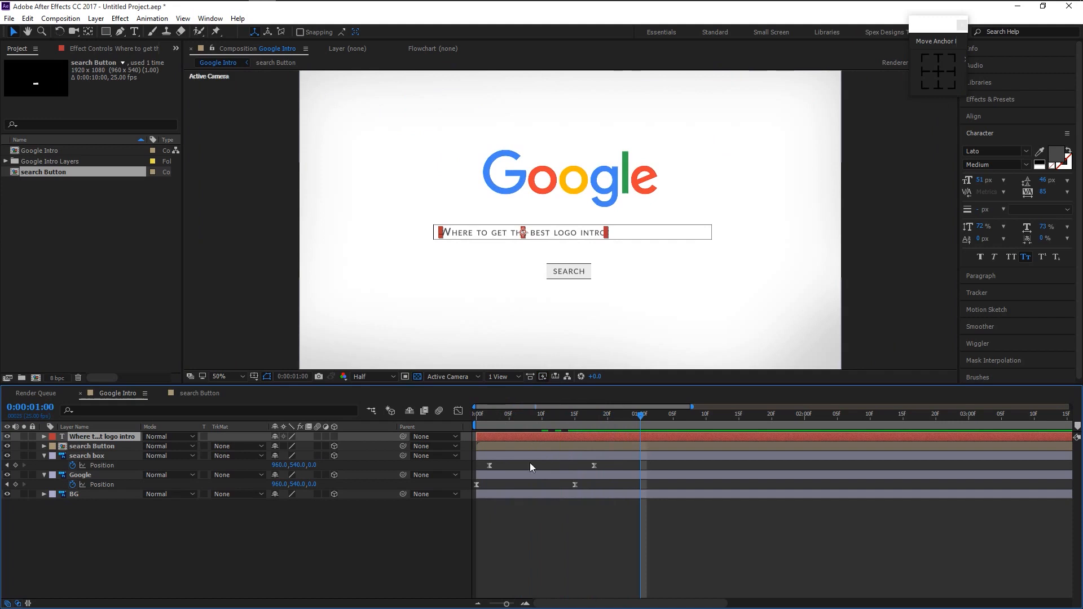
left_click_drag(642, 421, 610, 424)
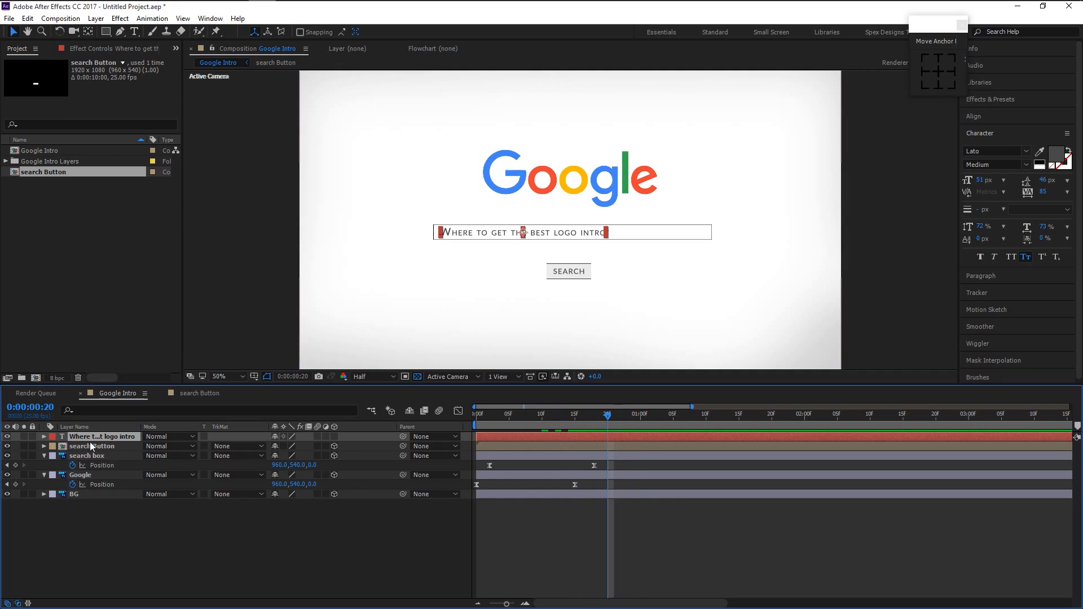
left_click(106, 32)
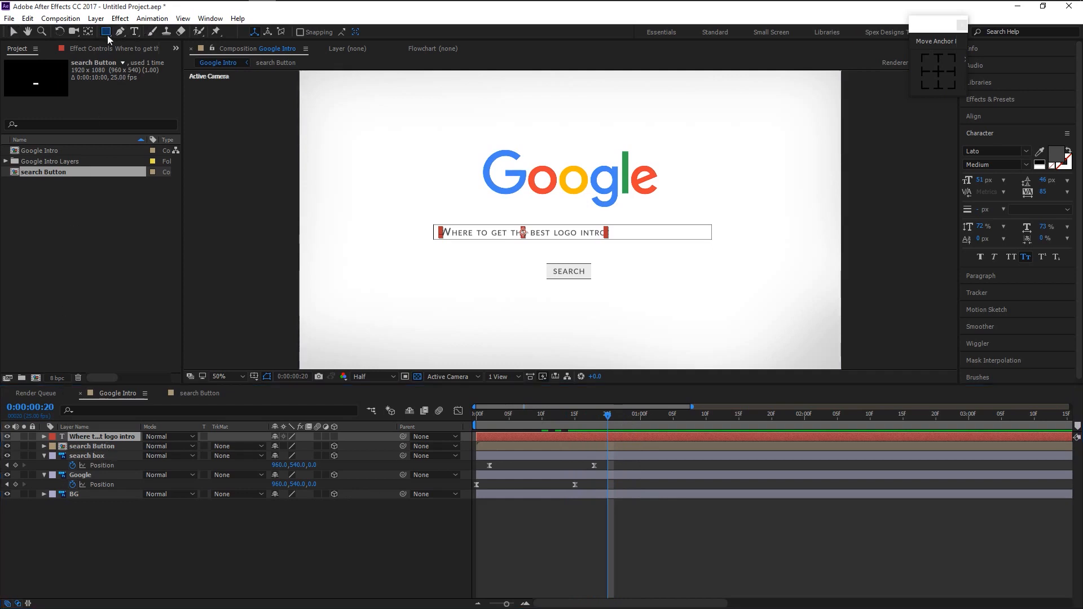
left_click_drag(437, 219, 619, 243)
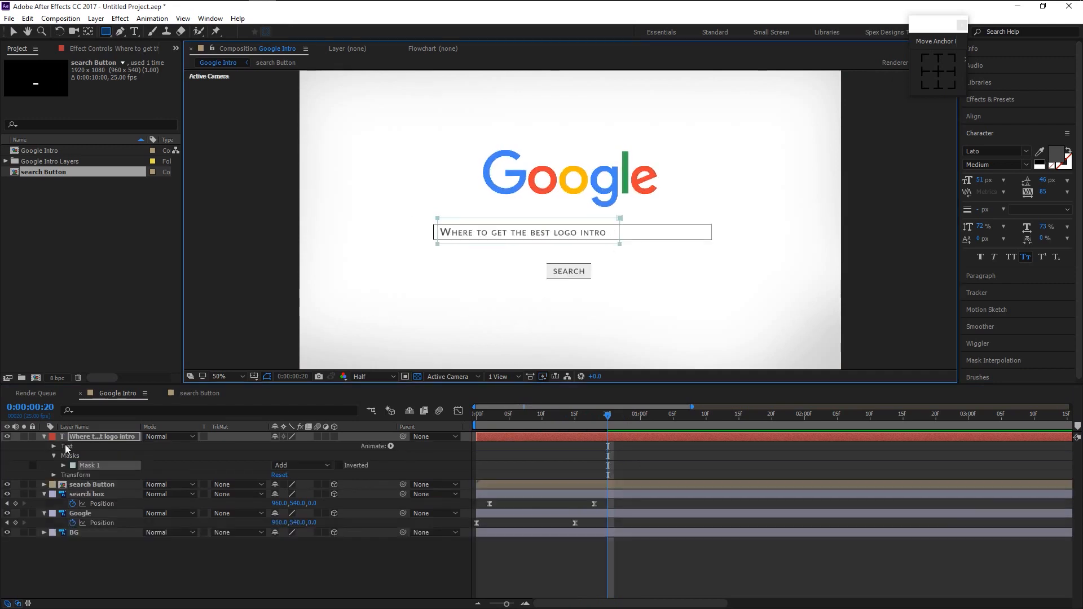
left_click(64, 465)
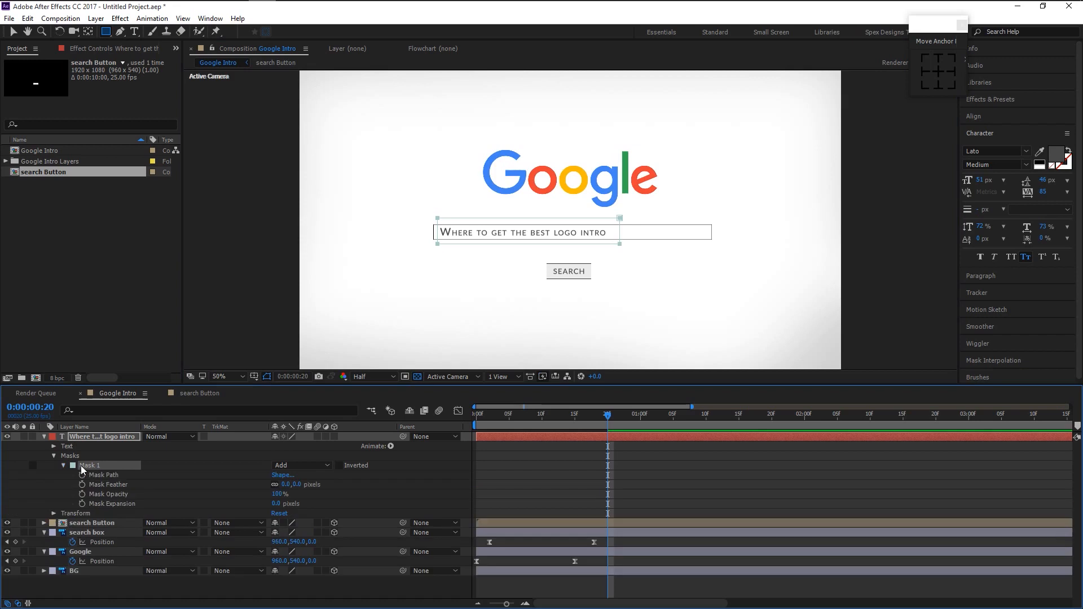
left_click(339, 465)
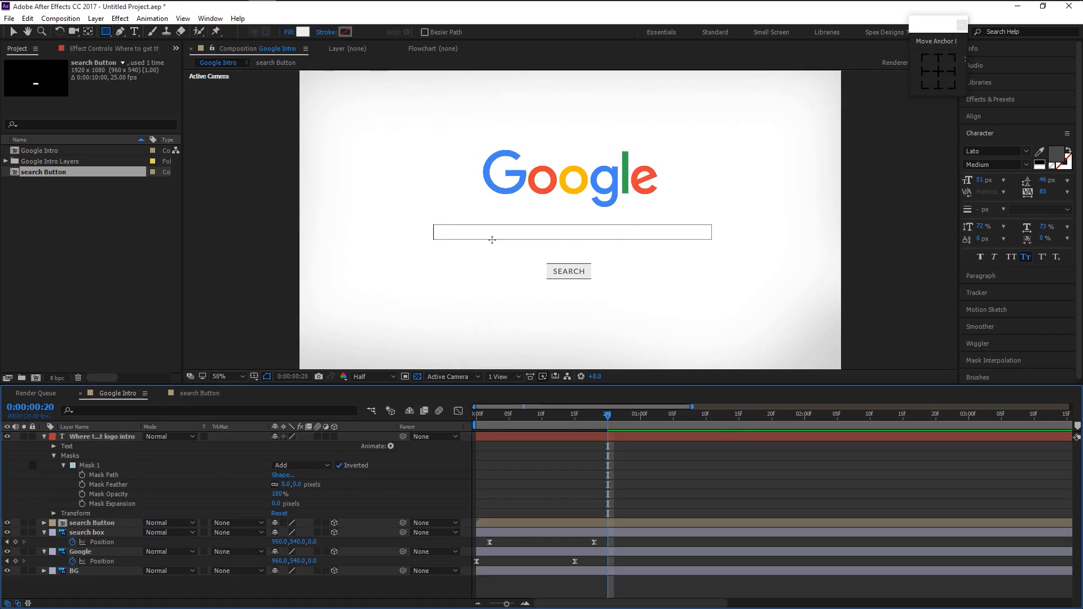
Keyframe the mask path at 0:00:00:20, and at 0:00:03:00 move the mask rightward past the end of the query text.
left_click(89, 466)
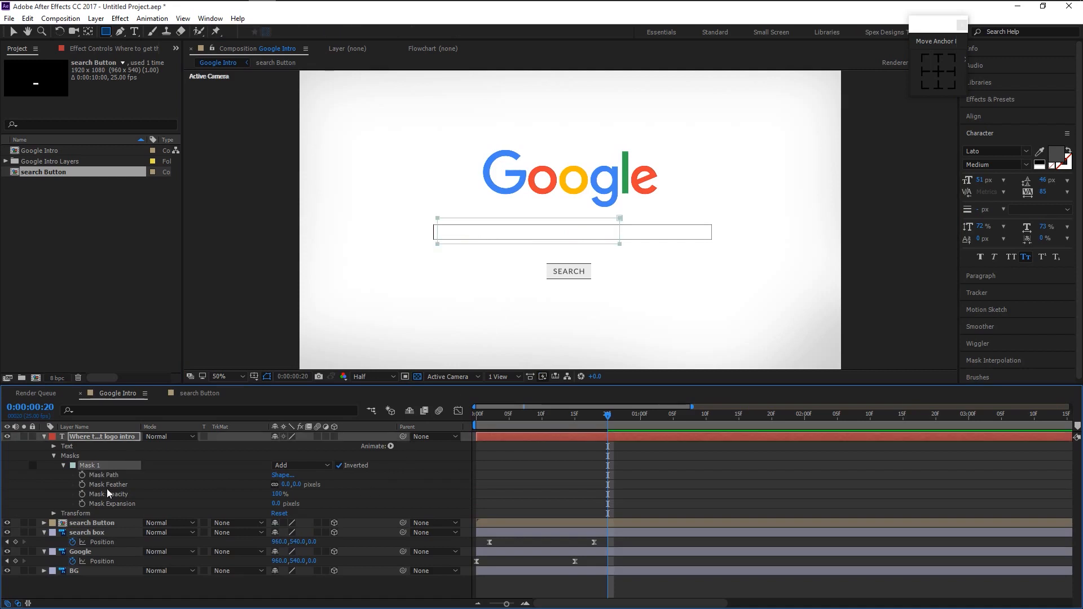
left_click(82, 475)
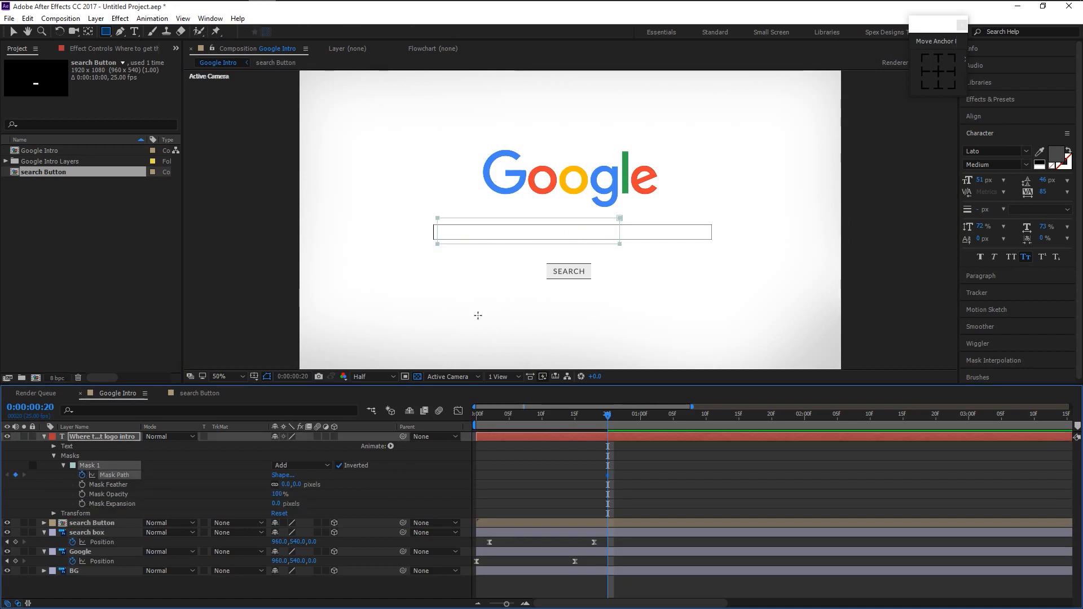
key("minus")
left_click_drag(546, 416, 731, 438)
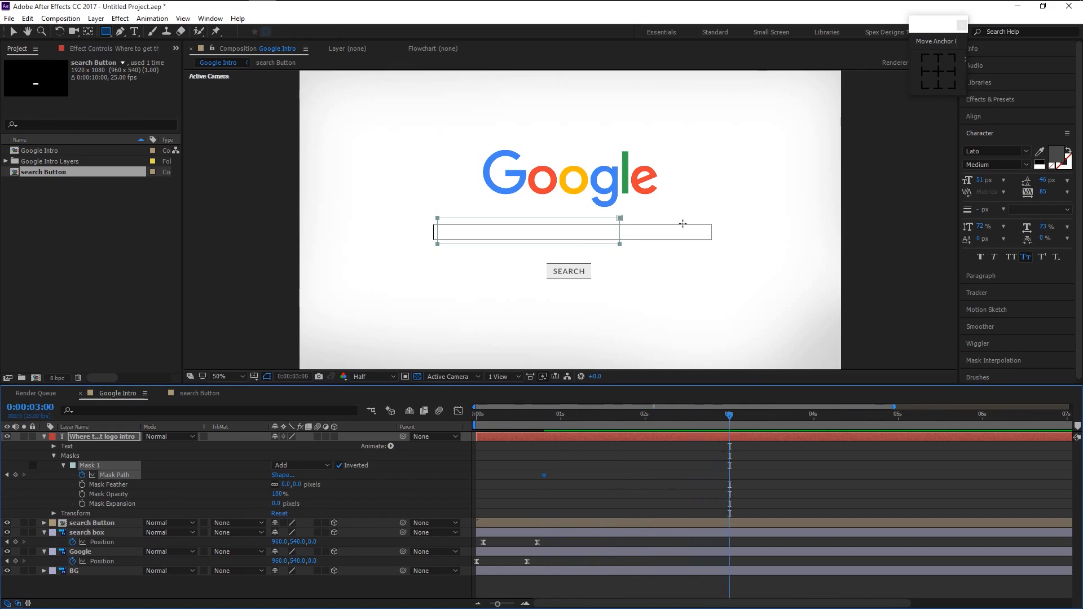
key("v")
left_click_drag(493, 247, 655, 249)
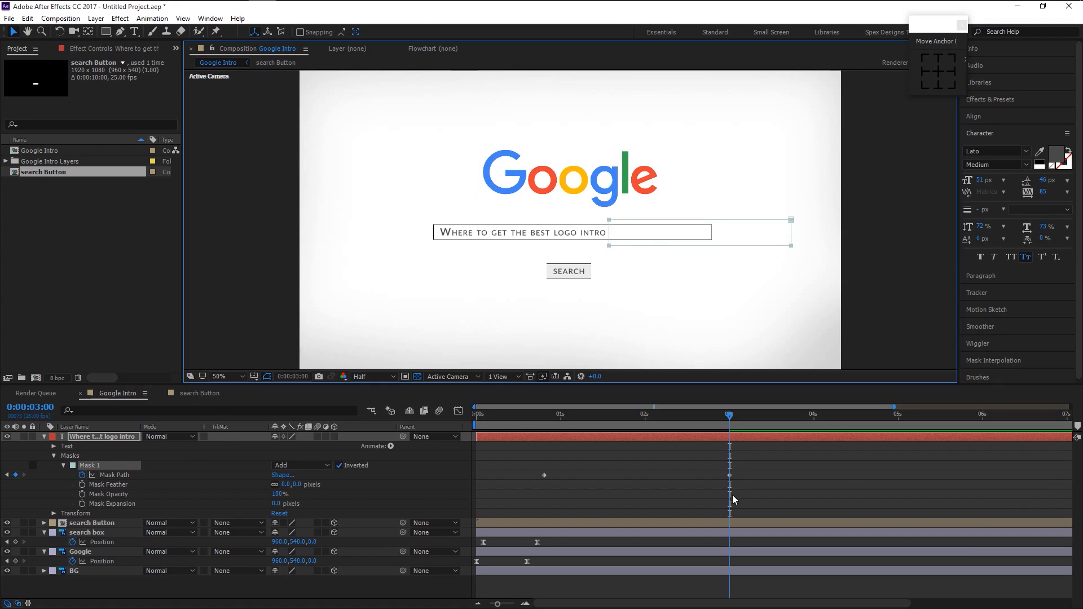
left_click(557, 494)
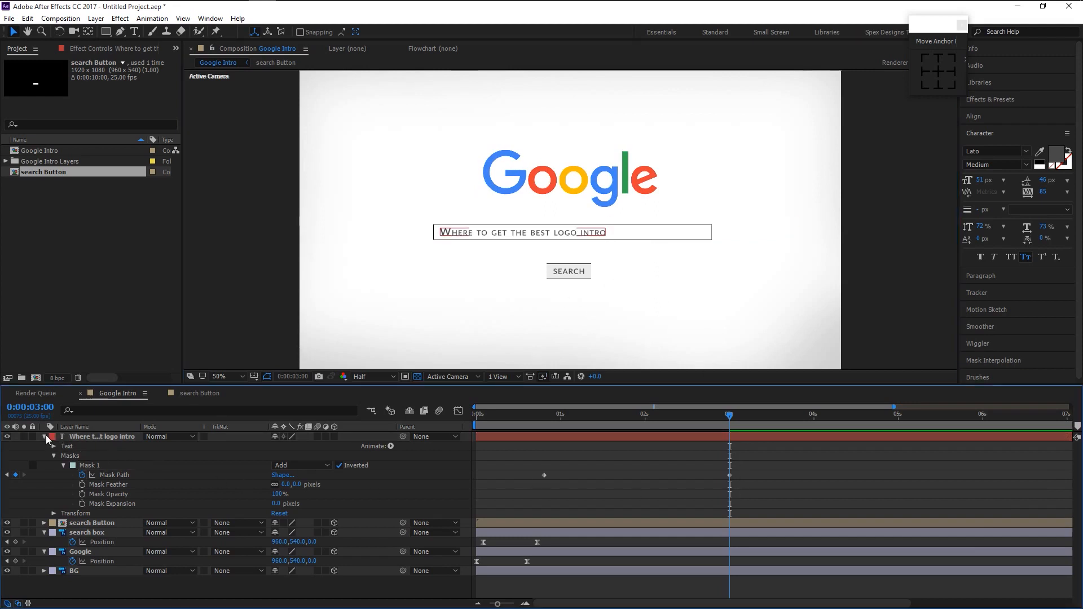
Shift the first mask path keyframe slightly later and preview the text reveal from the start of the composition.
left_click(72, 439)
key("m")
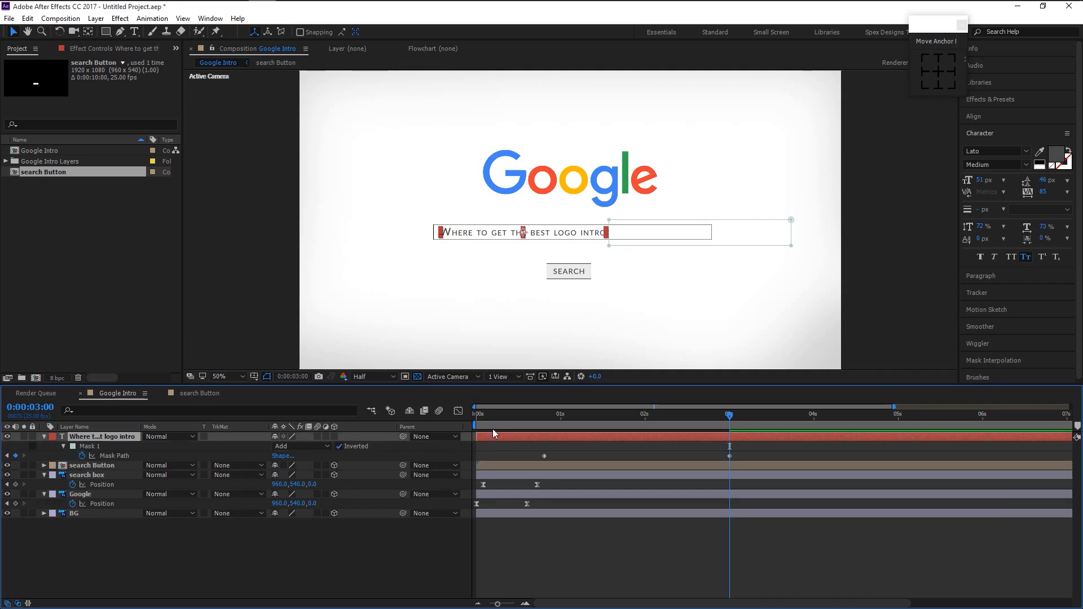
key("Home")
key("space")
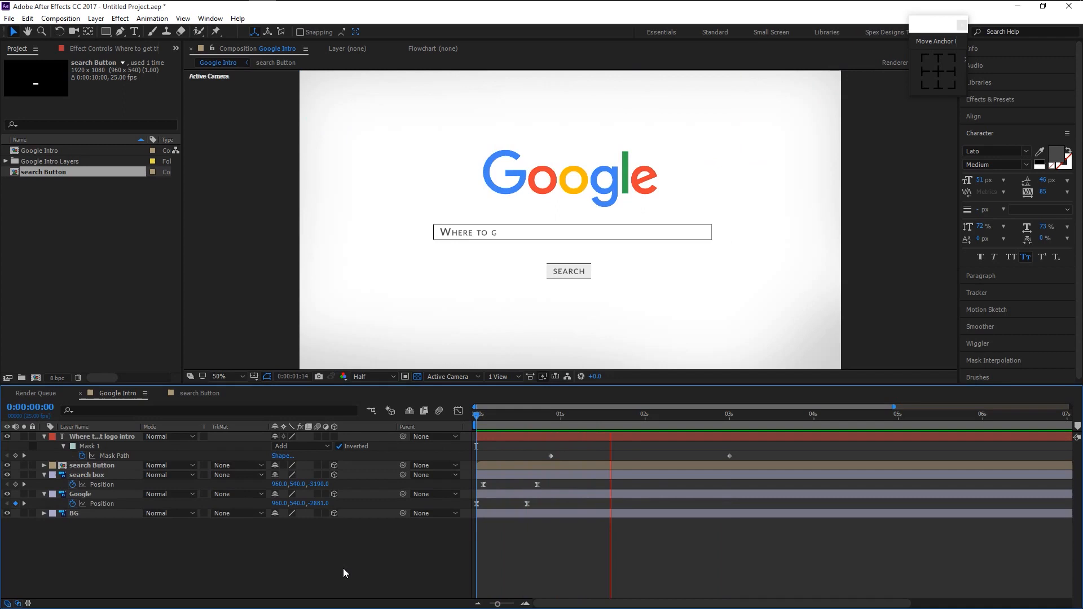
key("space")
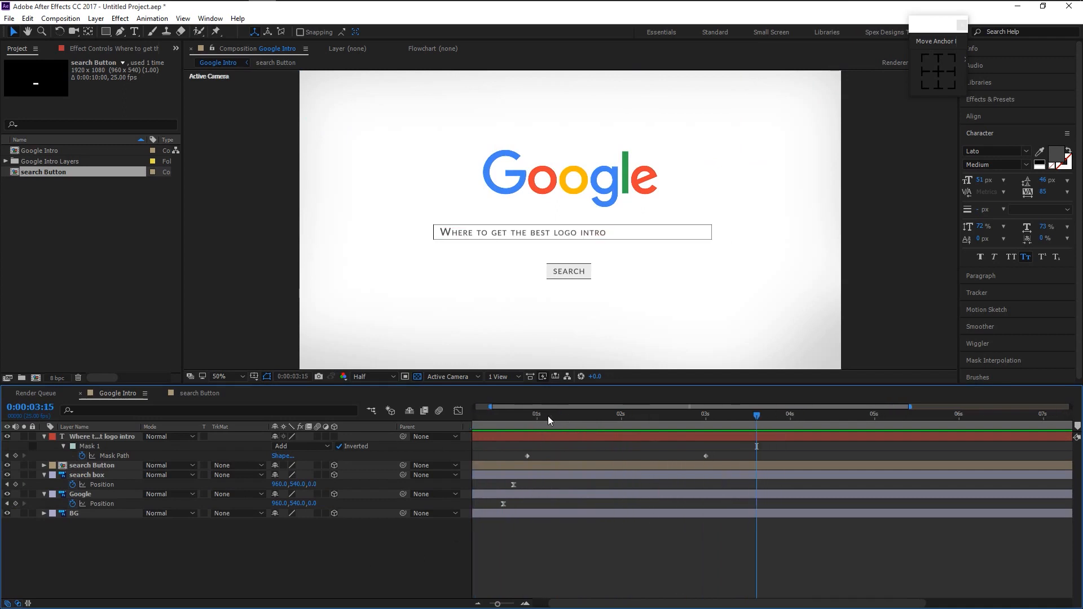
Move the ending mask path keyframe of the query text earlier, to 0:00:02:14.
left_click_drag(556, 417, 693, 464)
left_click(698, 440)
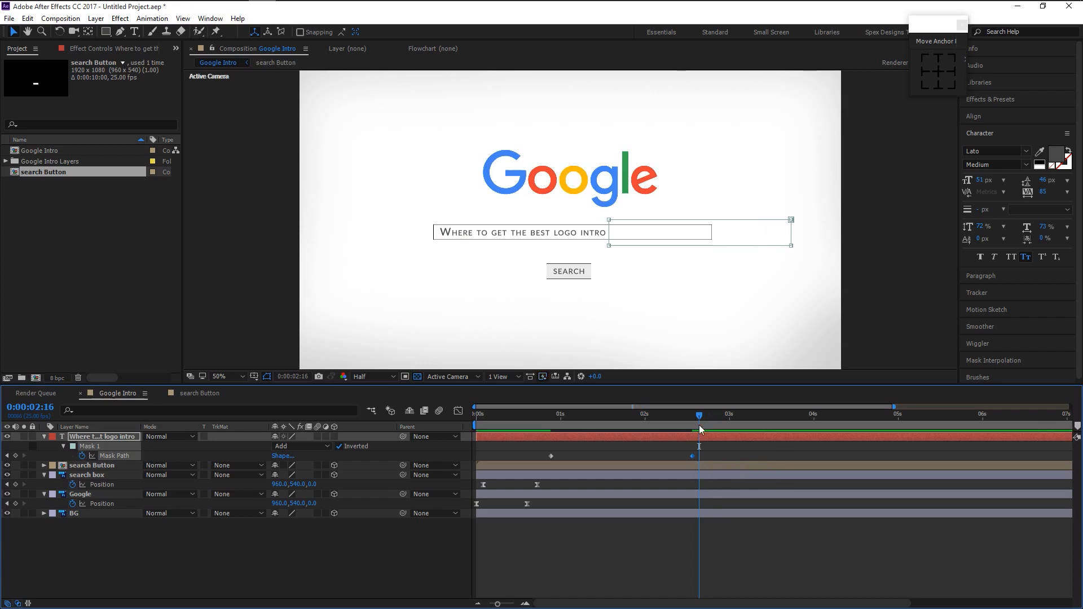
left_click_drag(699, 418, 693, 419)
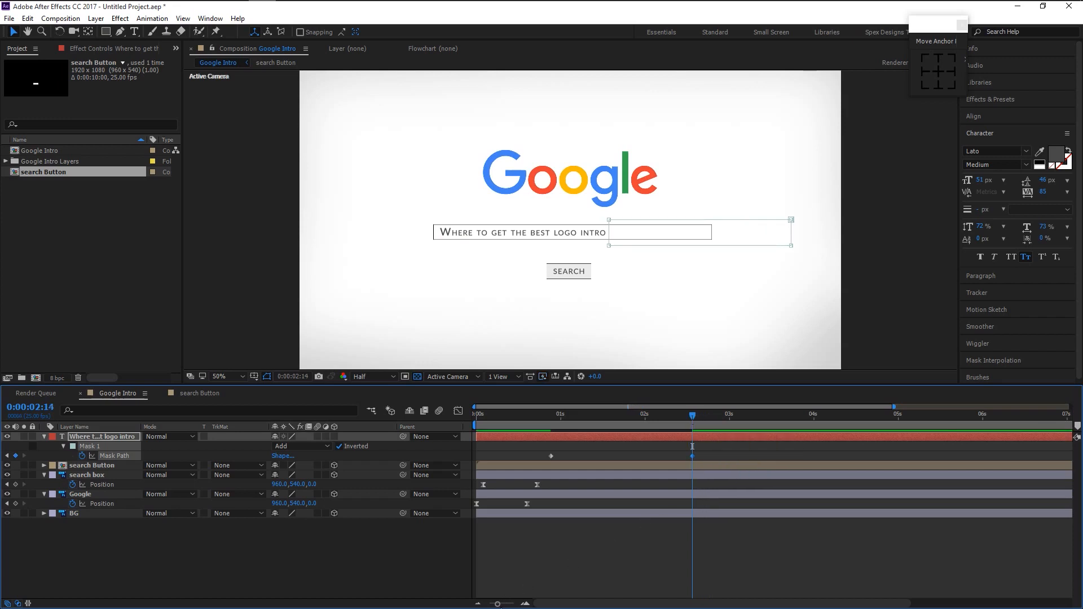
left_click_drag(496, 604, 481, 605)
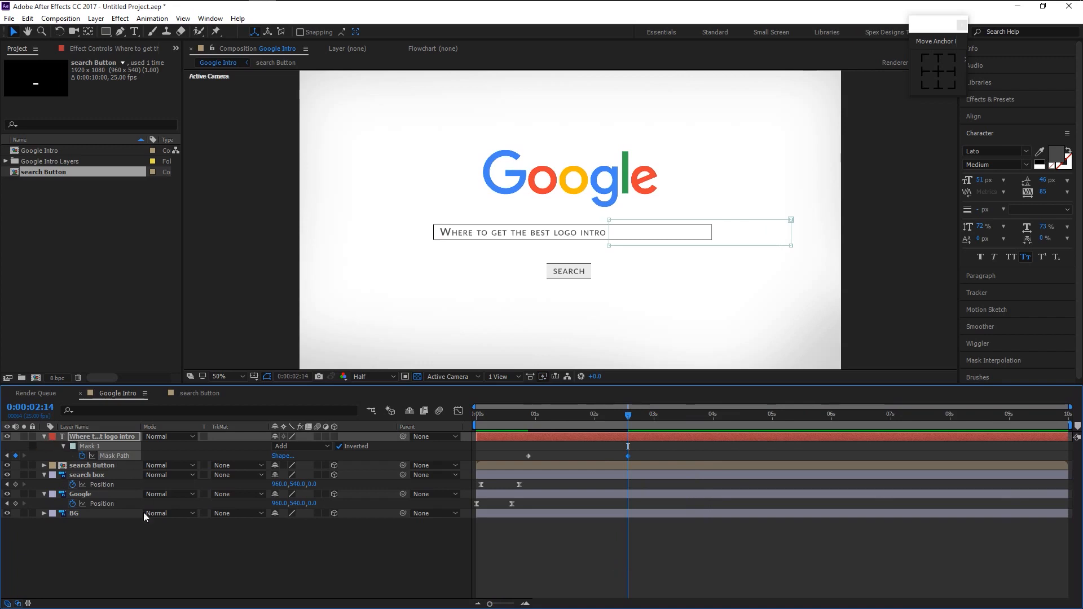
Make the query text layer a 3D layer and collapse its properties.
left_click(190, 574)
left_click(334, 436)
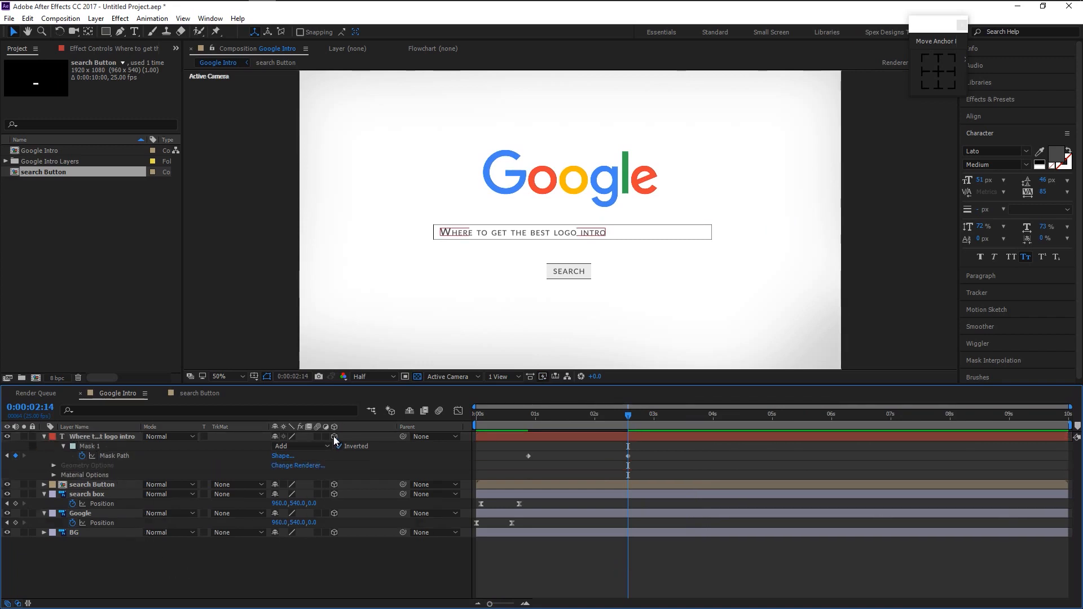
left_click(45, 437)
Pre-compose all the layers of Google Intro as First Half, moving all attributes into the new composition.
left_click_drag(80, 540, 131, 444)
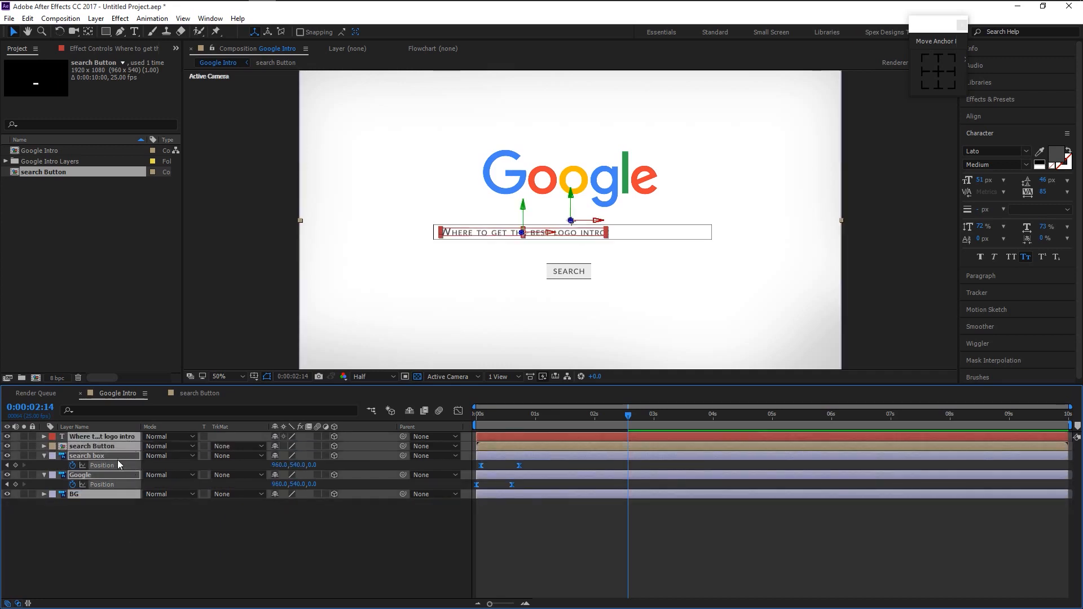
right_click(115, 445)
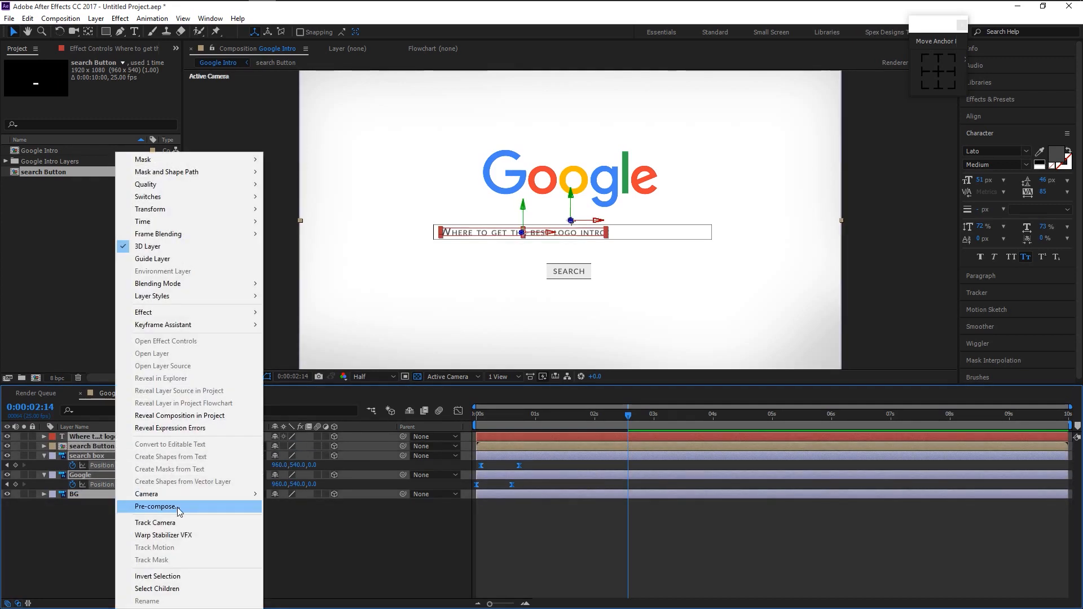
left_click(177, 507)
left_click(498, 311)
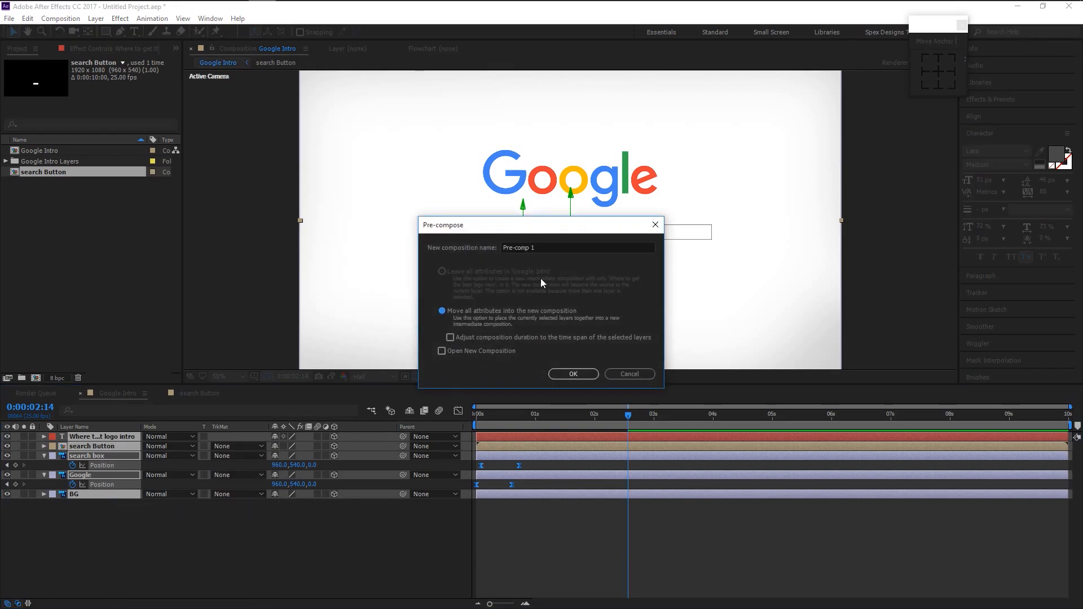
left_click_drag(568, 246, 500, 256)
key("BackSpace")
type("First Half")
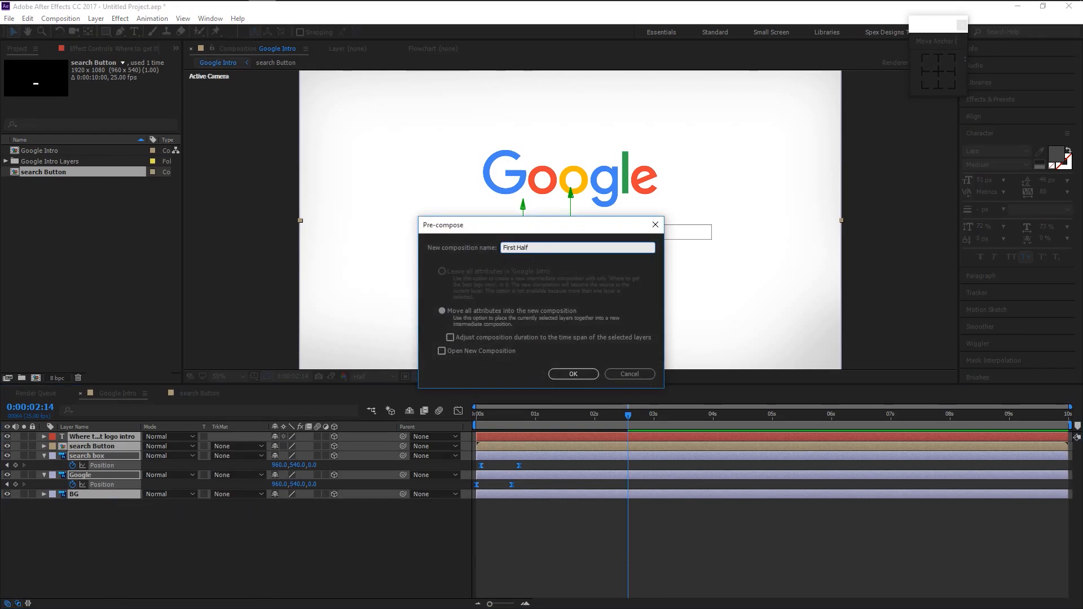
key("Return")
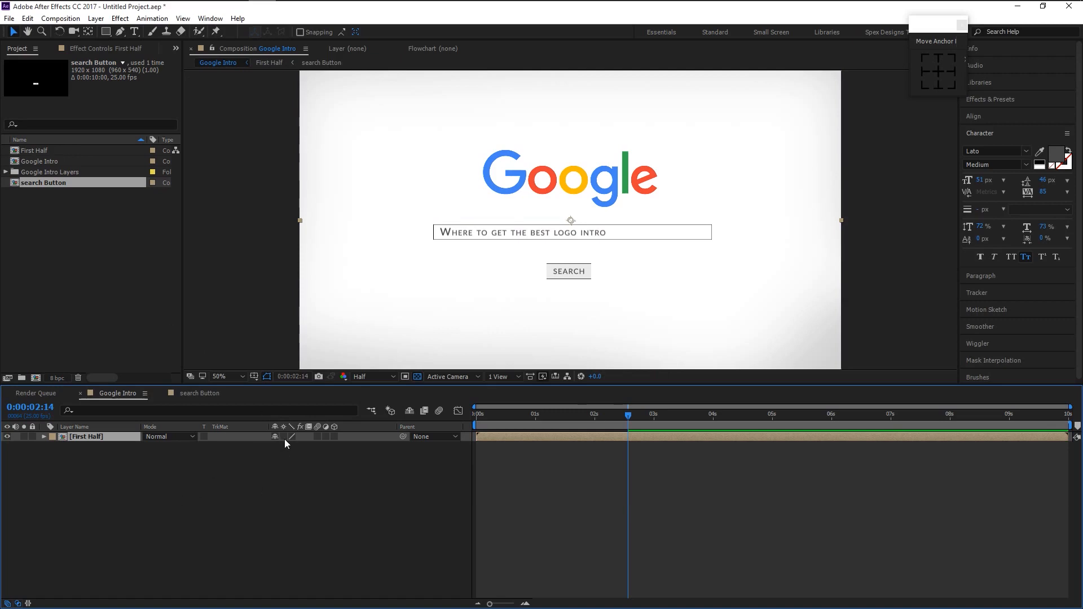
Make First Half a 3D layer and enable collapse transformations for it.
left_click(334, 437)
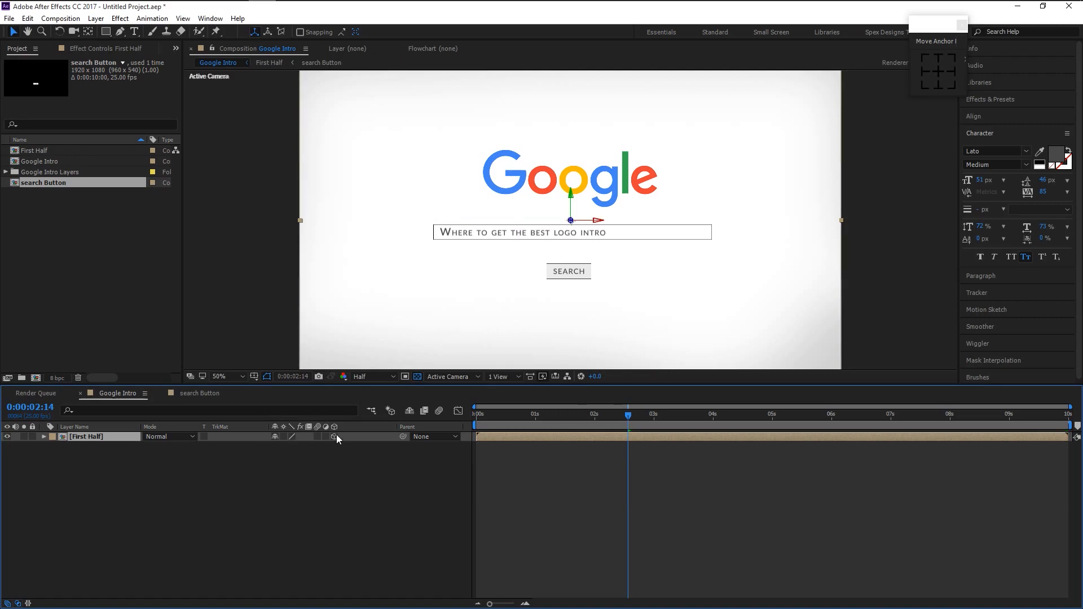
left_click(283, 437)
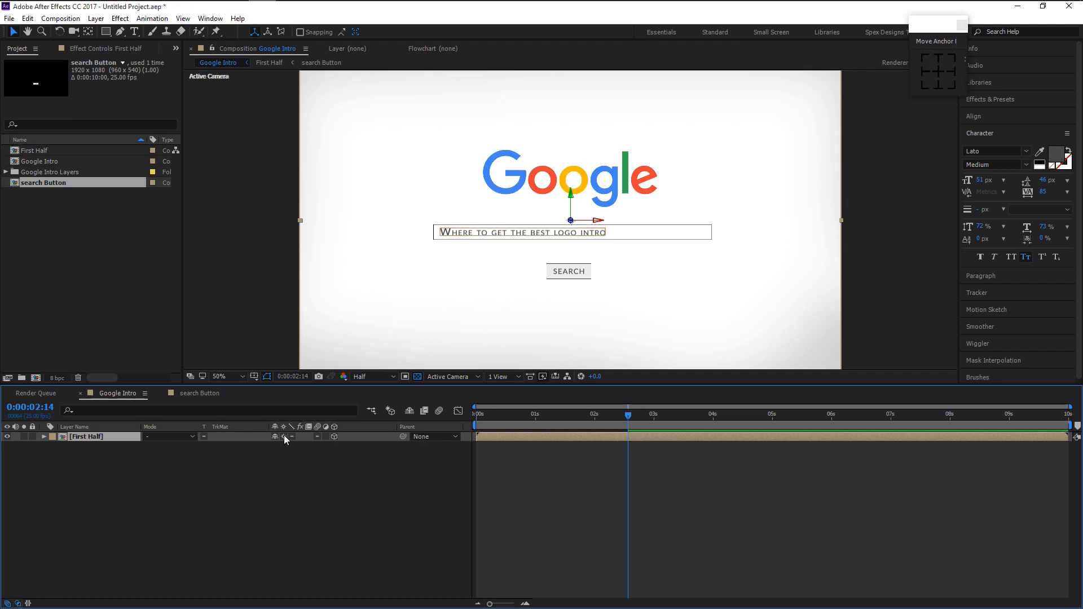
left_click(225, 488)
Add a two-node 20mm camera named Camera to Google Intro and reveal its position property.
right_click(182, 487)
mouse_move(238, 495)
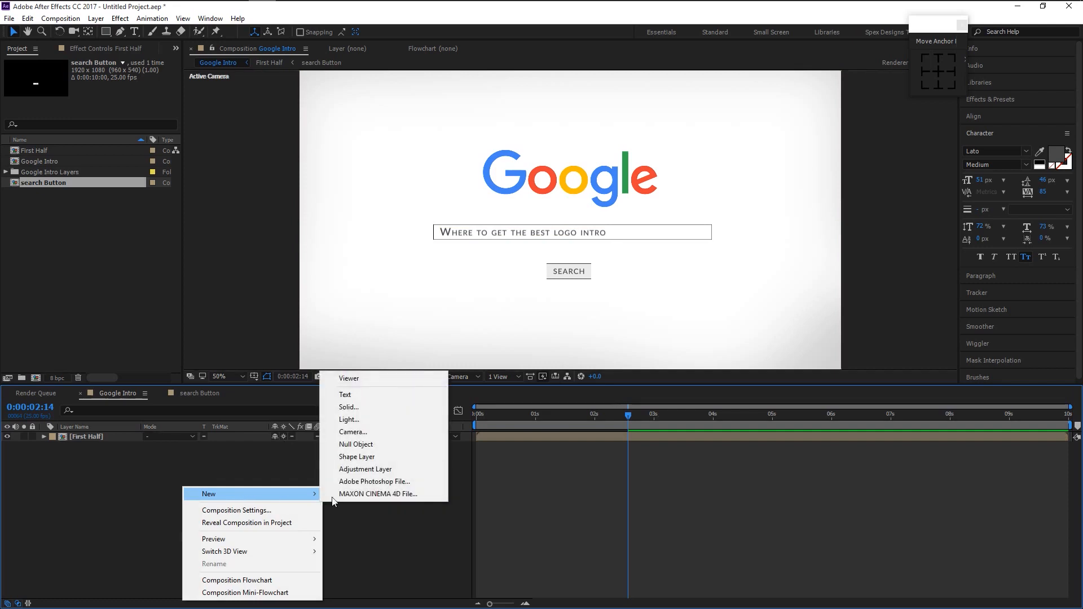
left_click(362, 432)
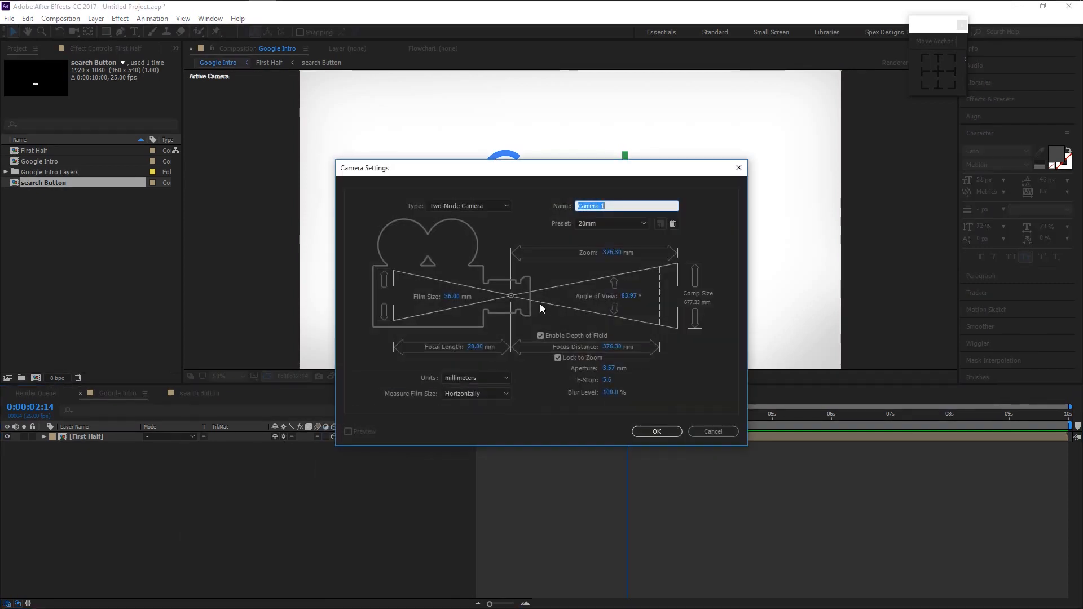
left_click(612, 206)
key("BackSpace")
key("BackSpace")
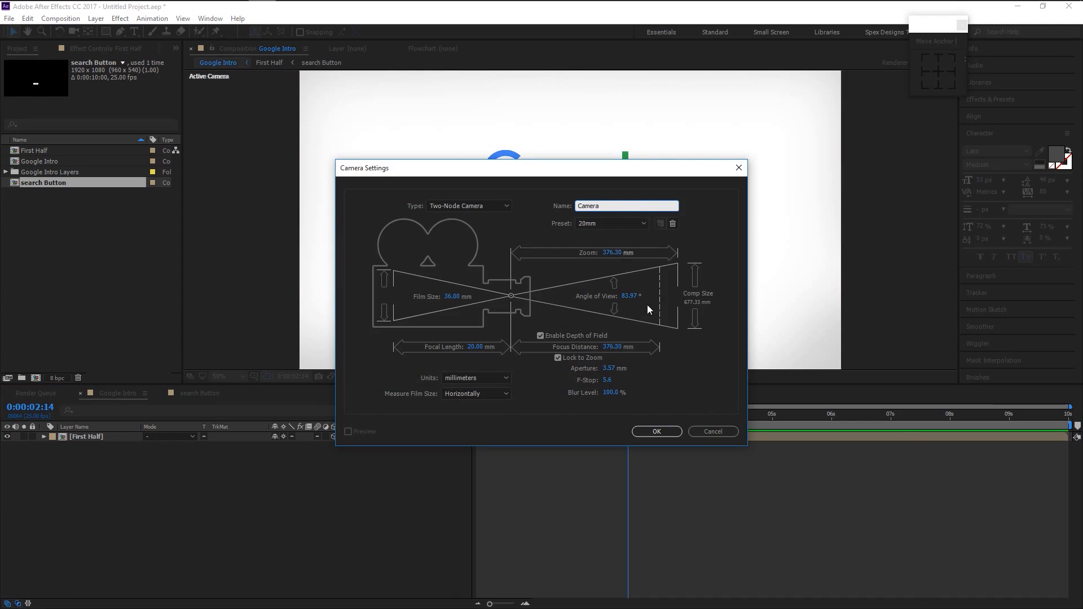
left_click(665, 431)
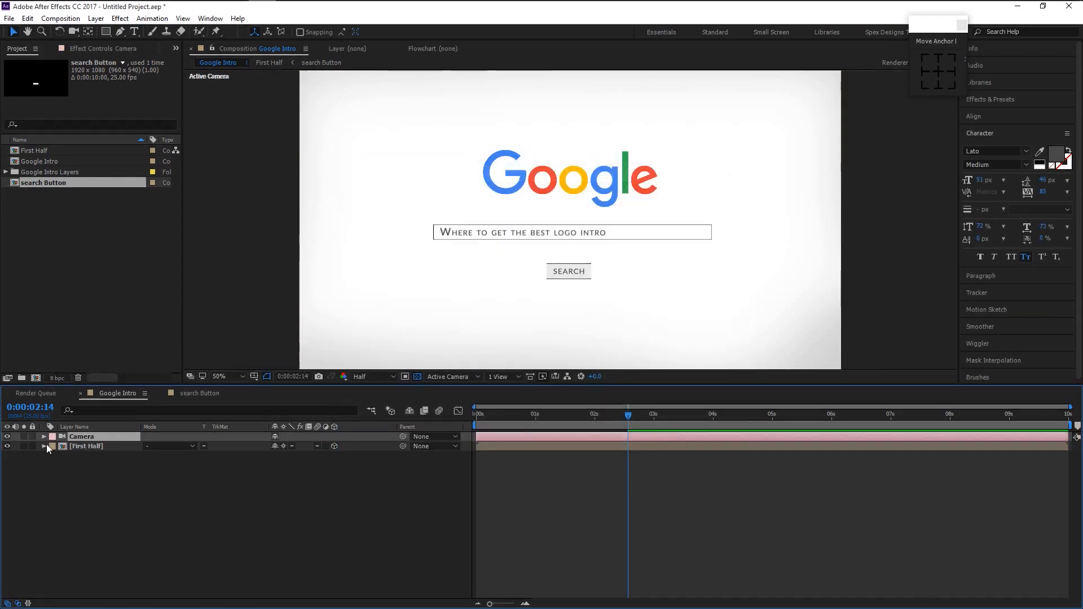
key("p")
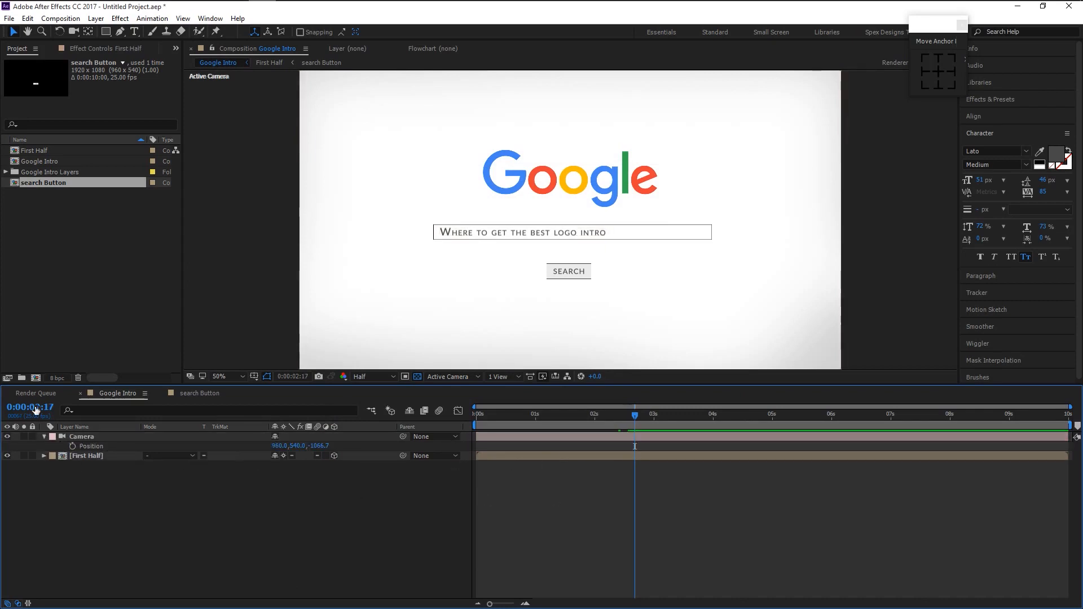
Create a new 1920 x 1080, 25 fps composition and draw a filled triangle pointing up with the Pen tool.
left_click(37, 378)
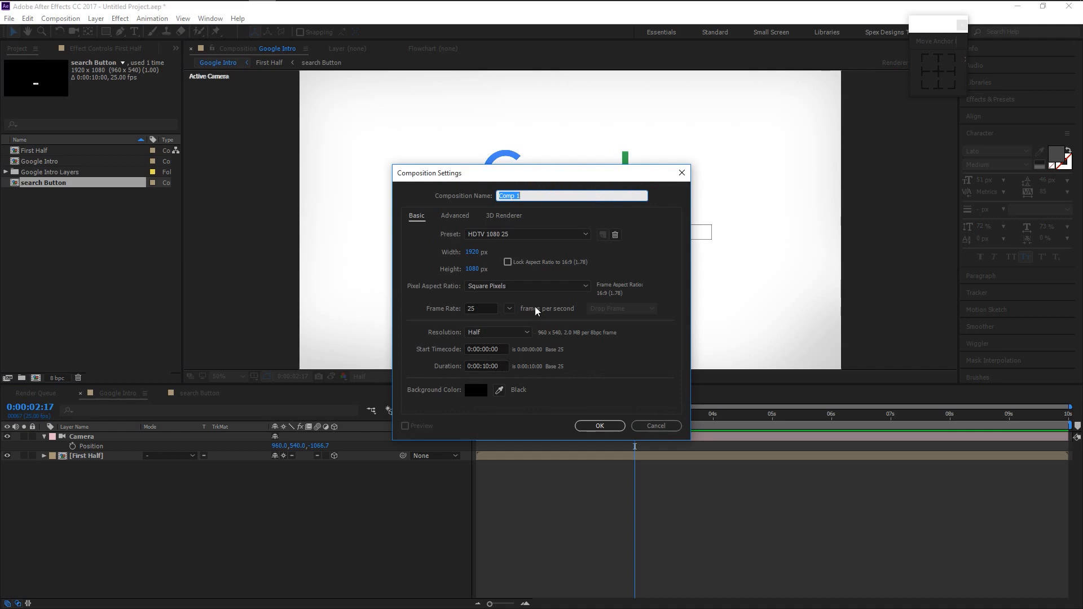
left_click(600, 426)
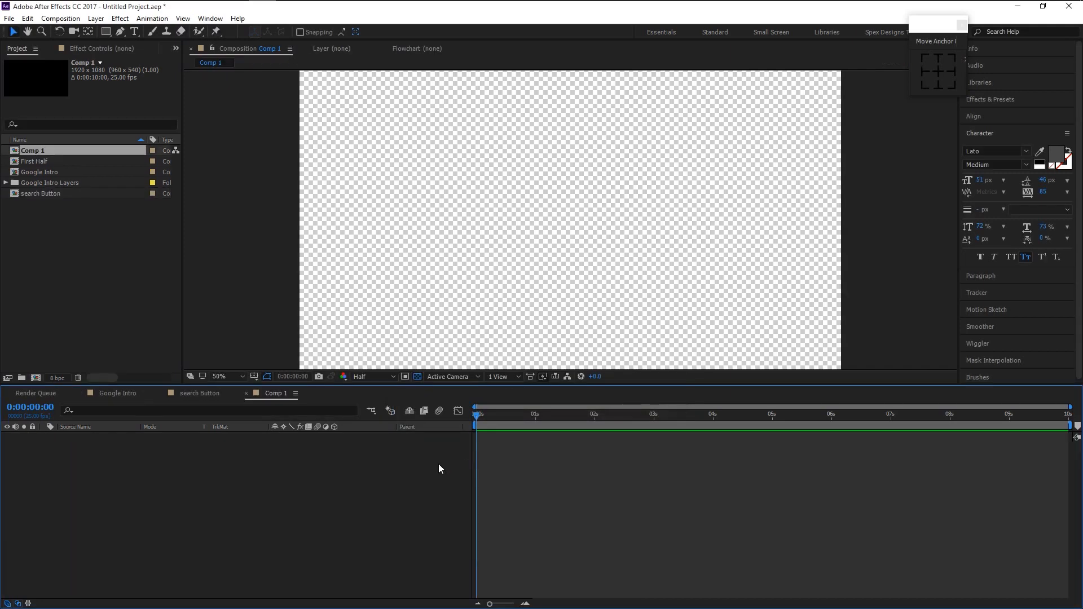
left_click(120, 32)
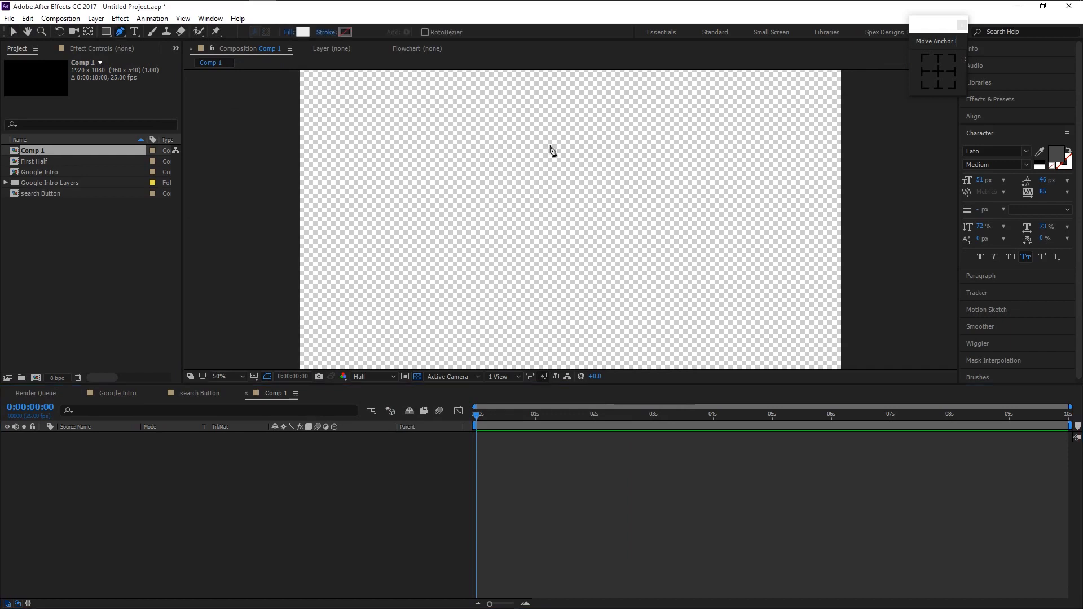
left_click(540, 98)
left_click(481, 156)
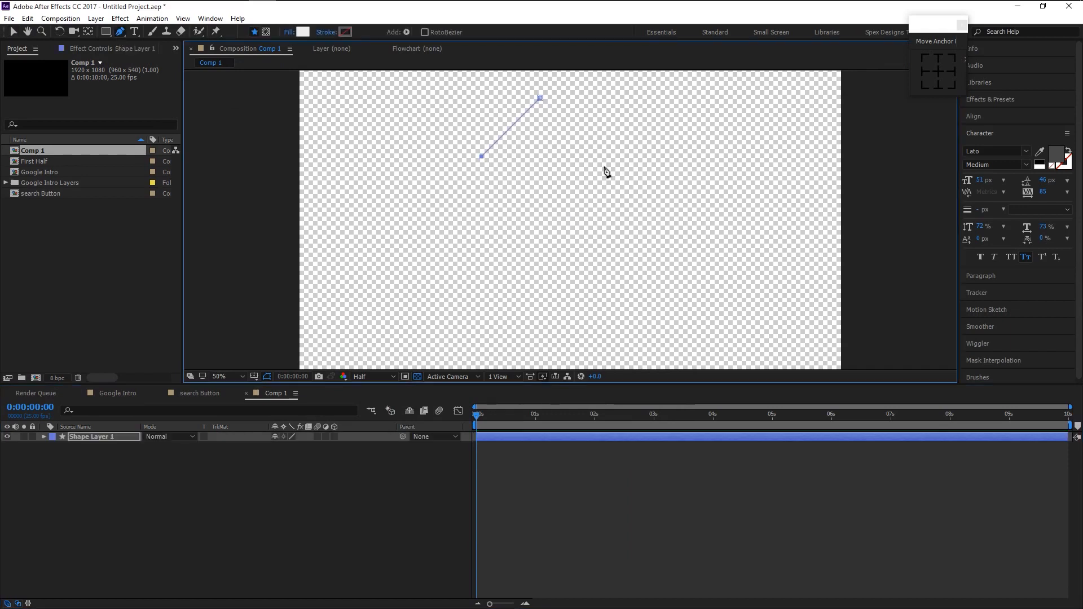
left_click(606, 156)
left_click(540, 99)
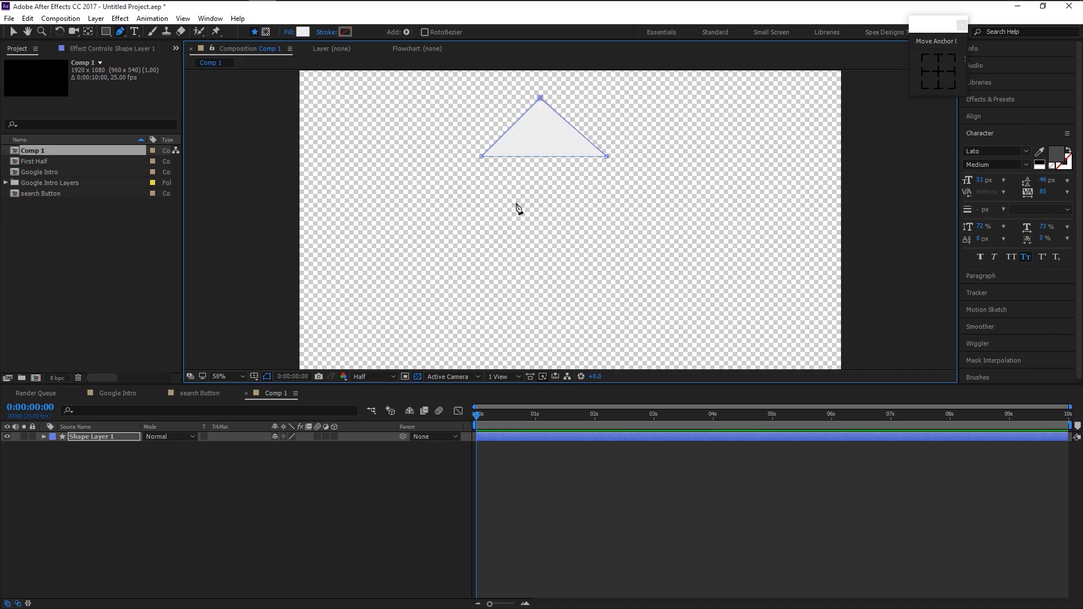
Indent the triangle's base to form an arrowhead and draw a rectangular shaft below it on a new shape layer.
left_click_drag(540, 157, 590, 212)
left_click_drag(590, 172, 591, 162)
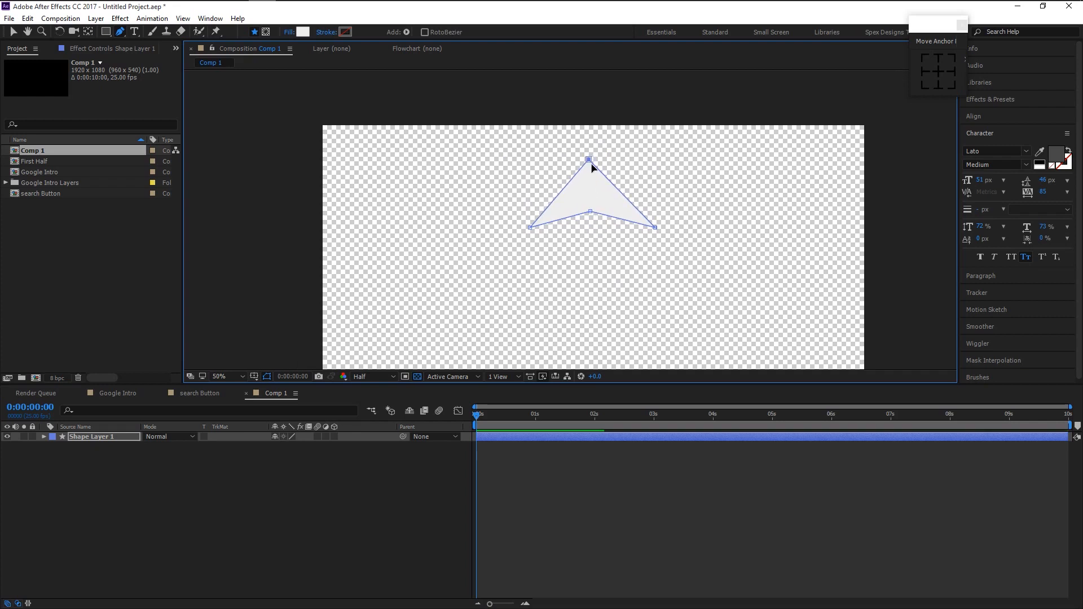
left_click_drag(603, 248, 585, 226)
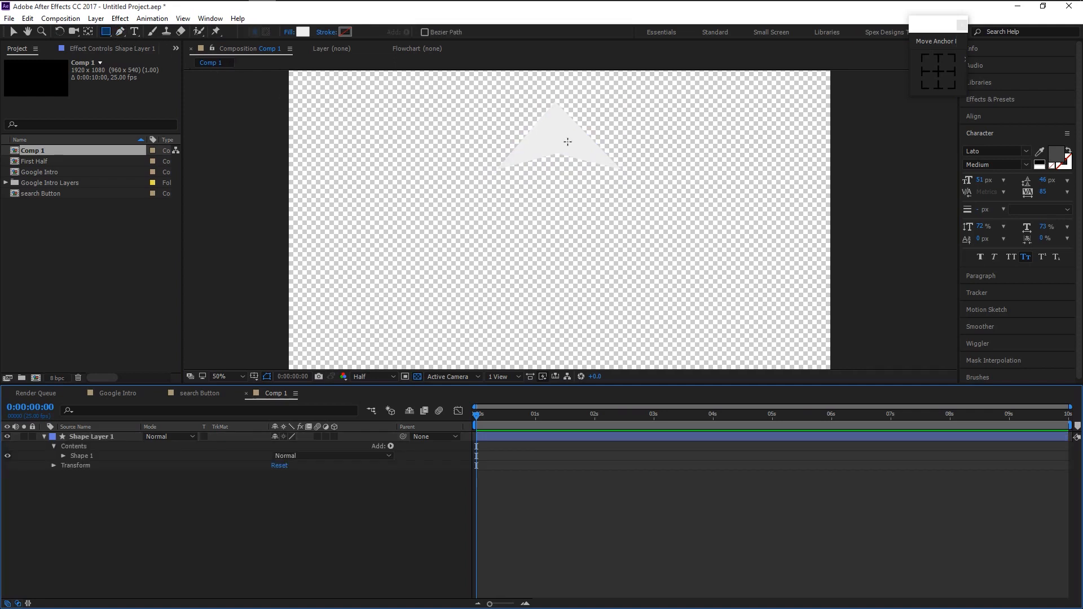
mouse_move(536, 150)
left_mouse_down()
mouse_move(573, 210)
mouse_move(579, 274)
left_mouse_up()
left_click(281, 553)
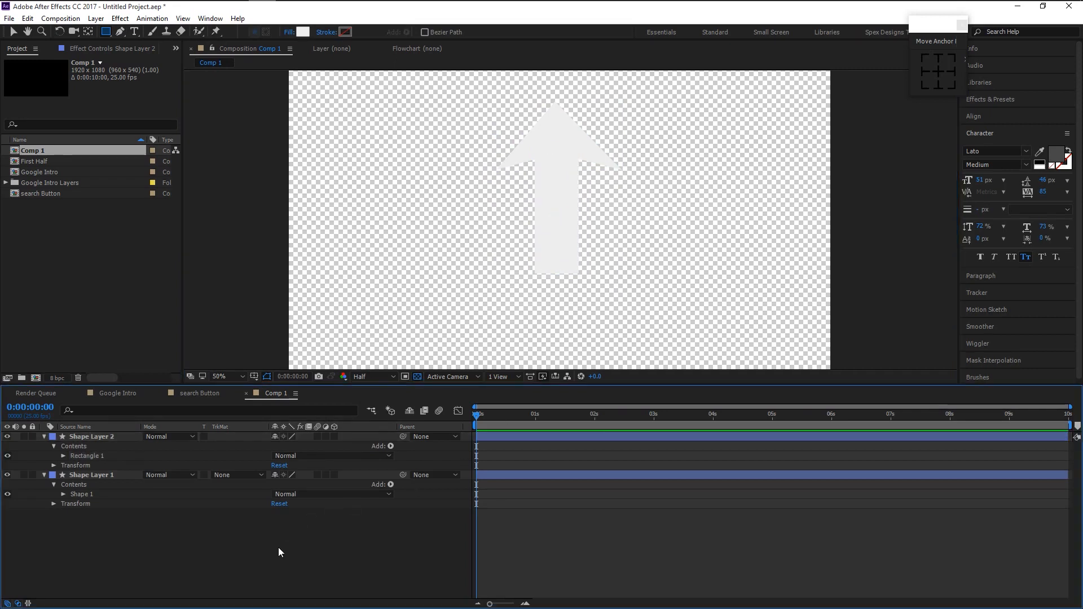
Give the arrowhead on Shape Layer 1 a 3 px stroke in dark grey #171717.
left_click(125, 475)
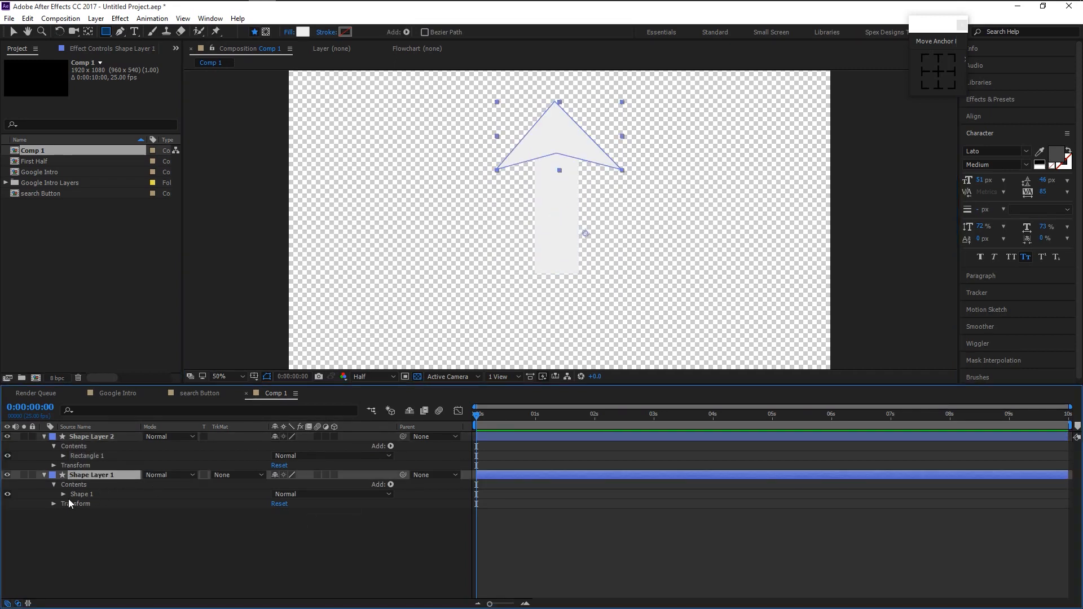
left_click(345, 32)
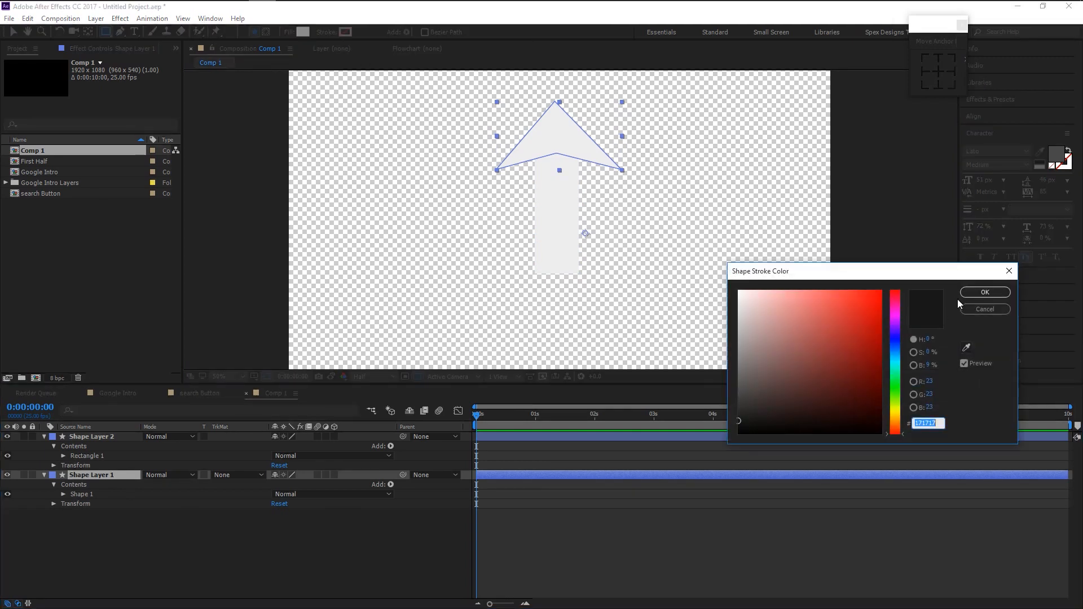
left_click(966, 293)
left_click(361, 34)
type("3")
key("Return")
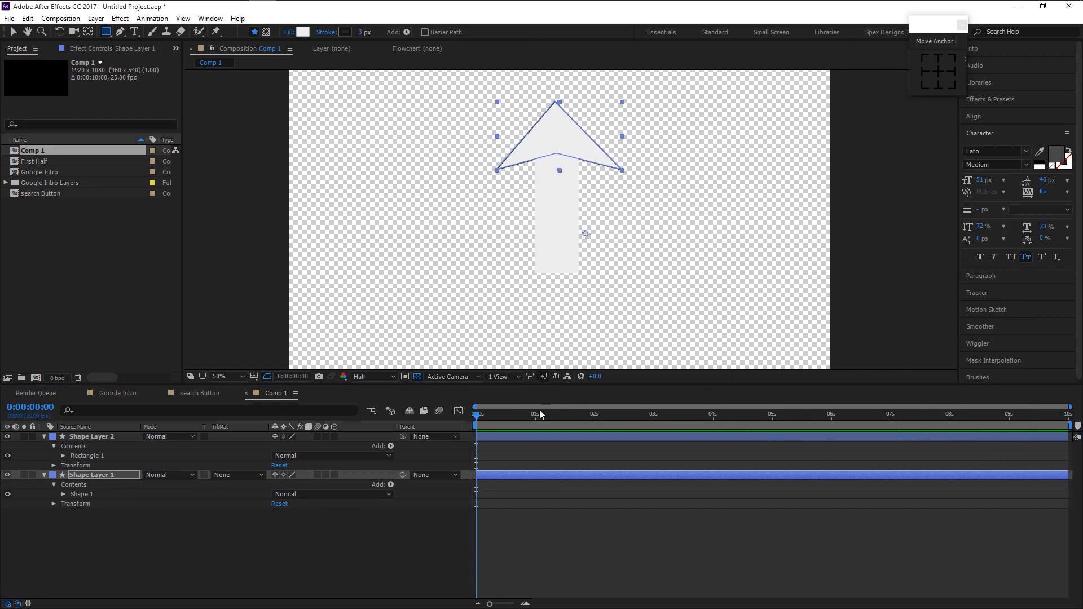
left_click(293, 536)
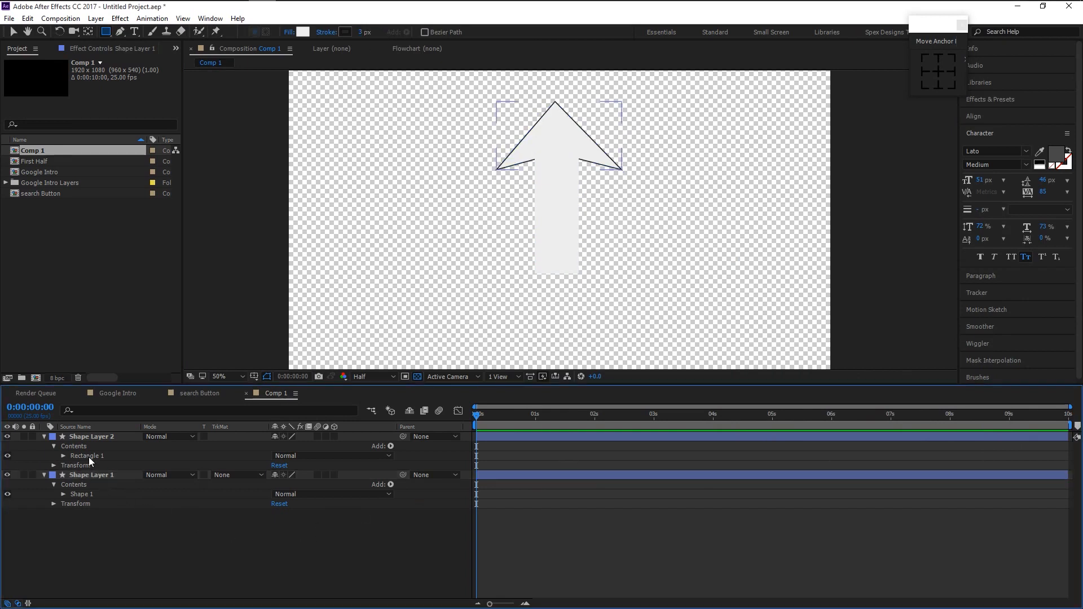
Give the rectangular shaft on Shape Layer 2 a 3 px stroke in dark grey #171717.
left_click(93, 436)
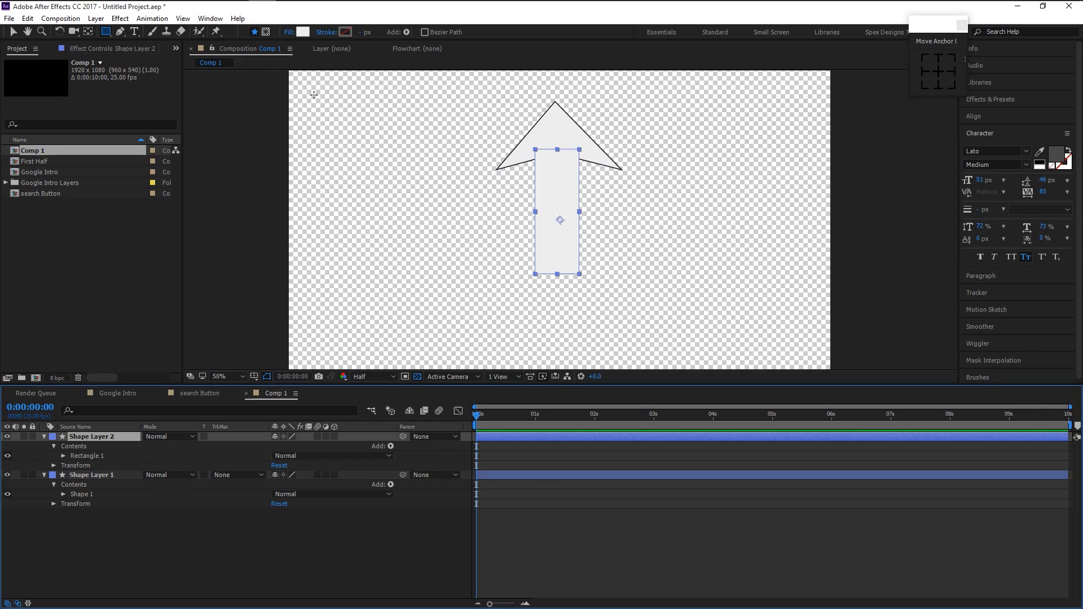
left_click(346, 32)
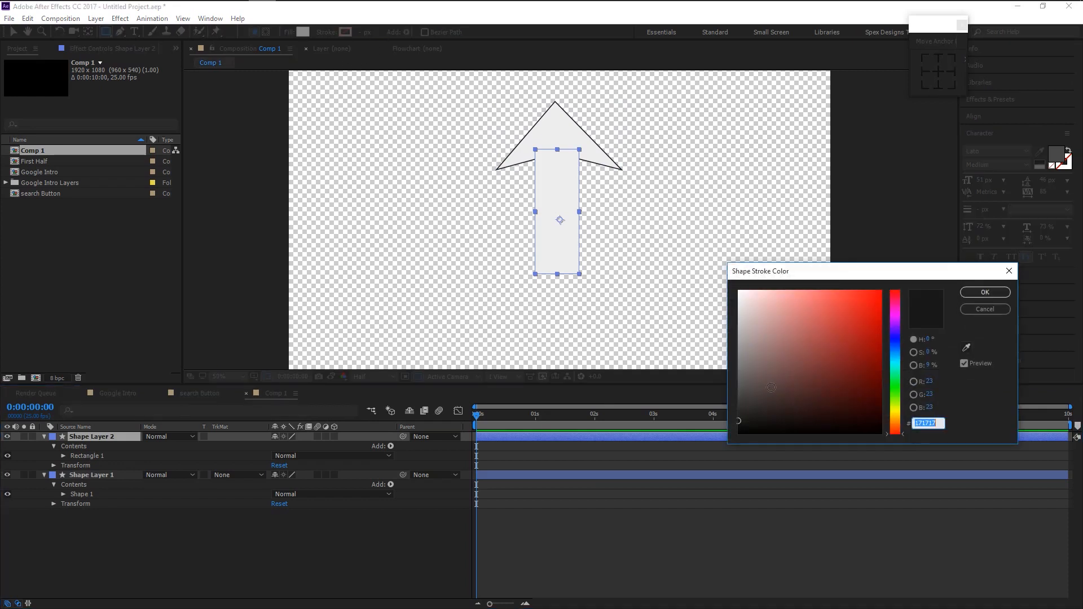
left_click(985, 292)
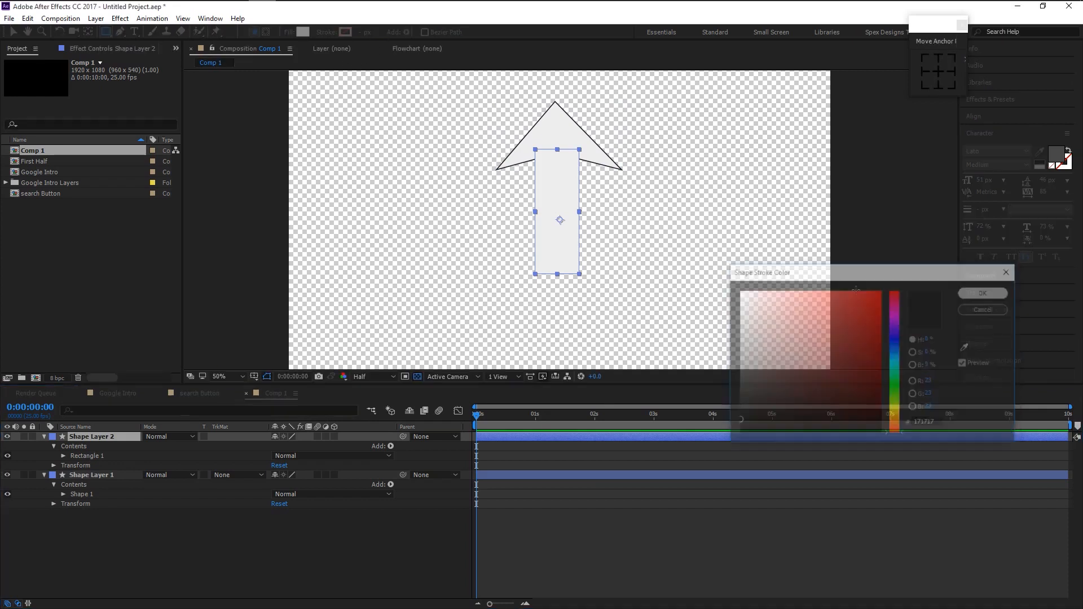
left_click(364, 32)
type("3")
key("Return")
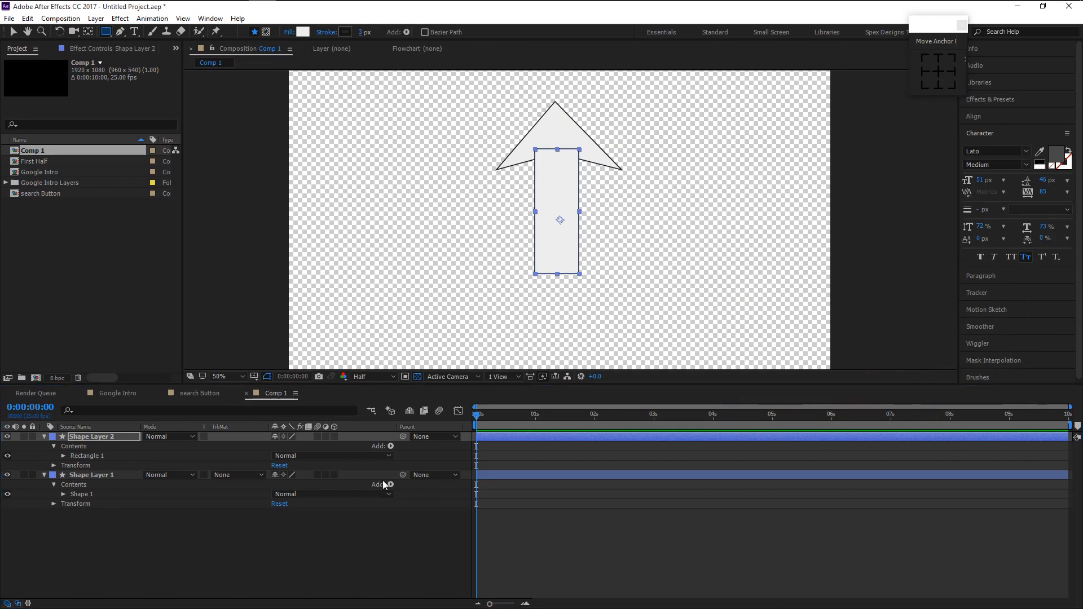
left_click(217, 551)
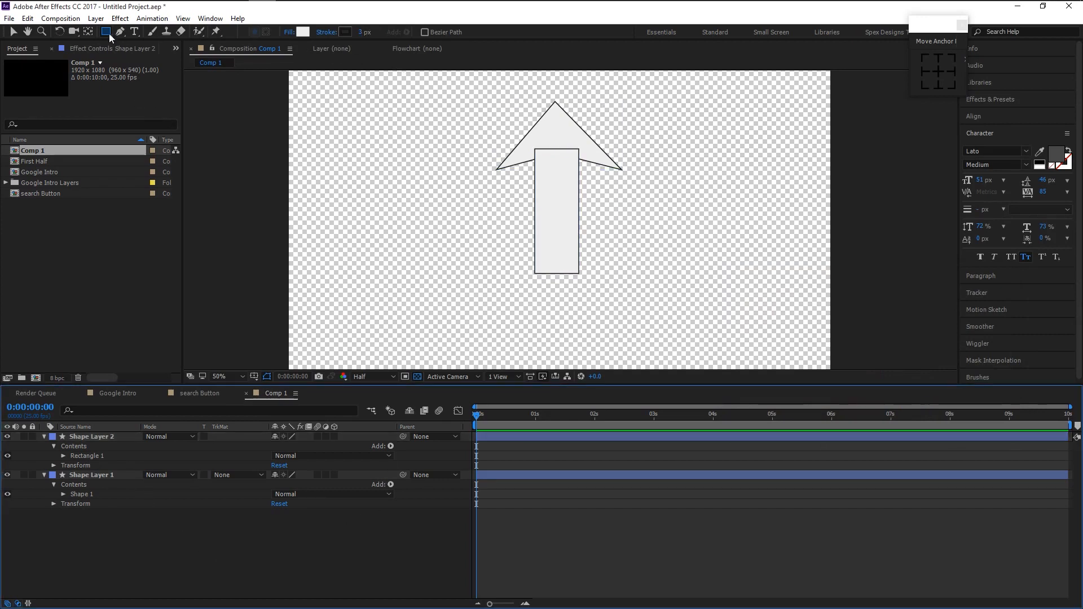
Cover the shaft's outline inside the arrowhead with a small rectangle without a stroke, and collapse the three shape layers.
left_click(303, 33)
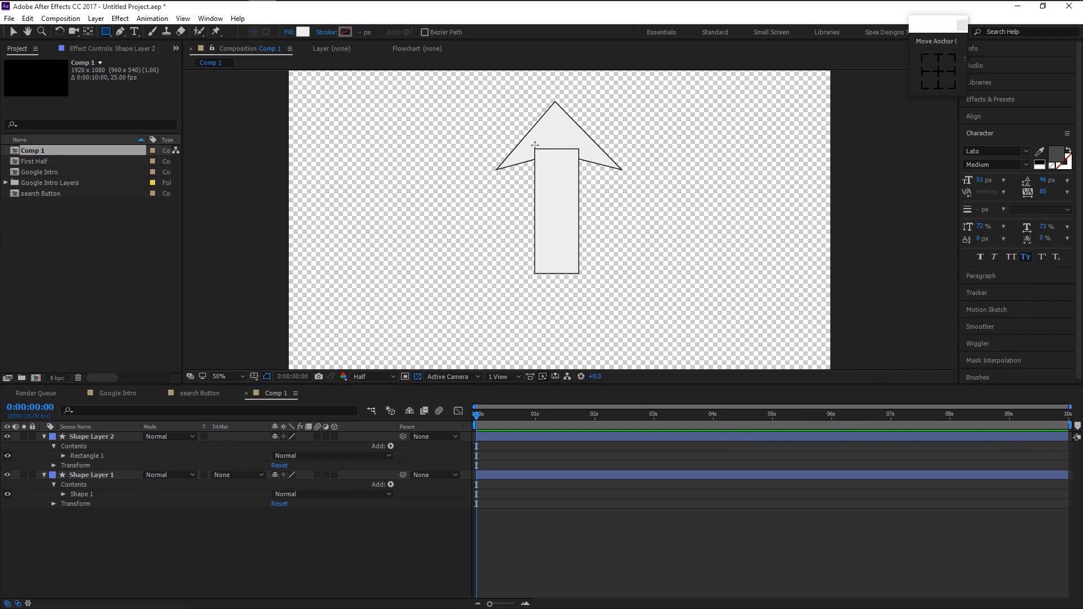
left_click_drag(530, 144, 584, 160)
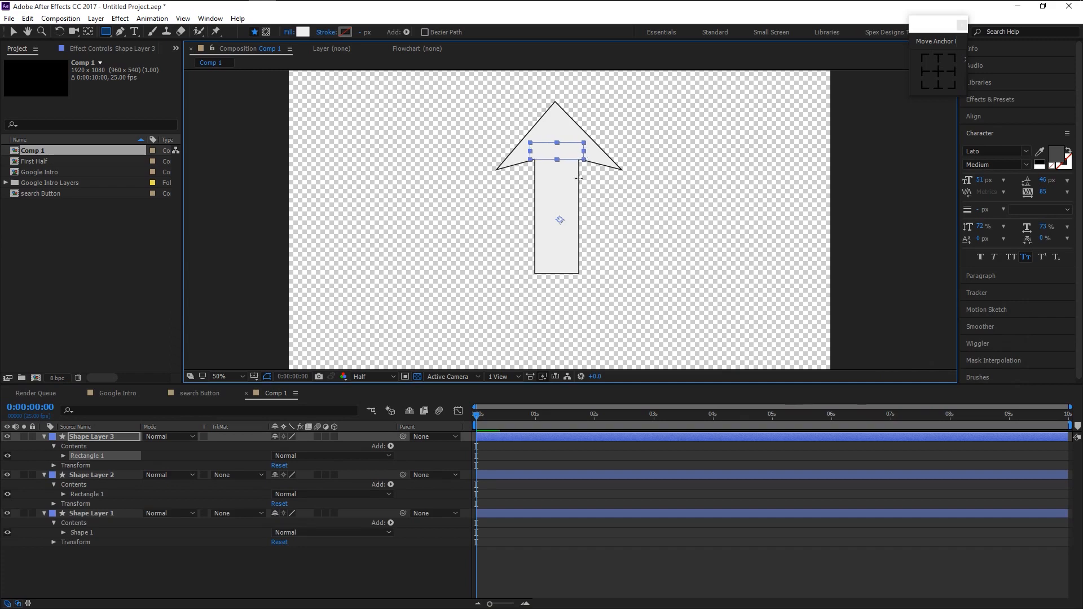
left_click(368, 570)
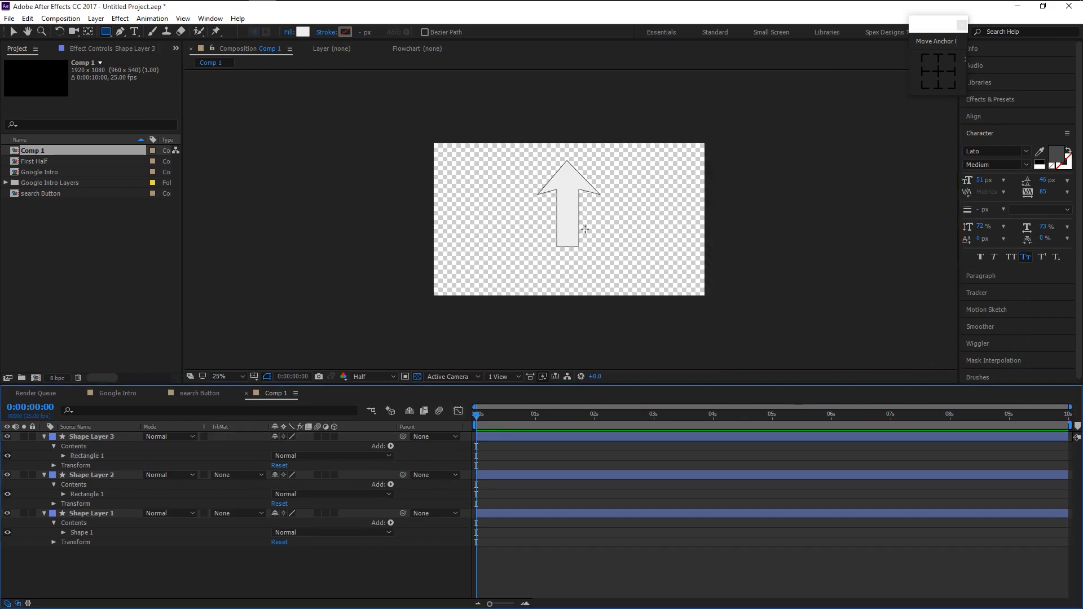
left_click(553, 204)
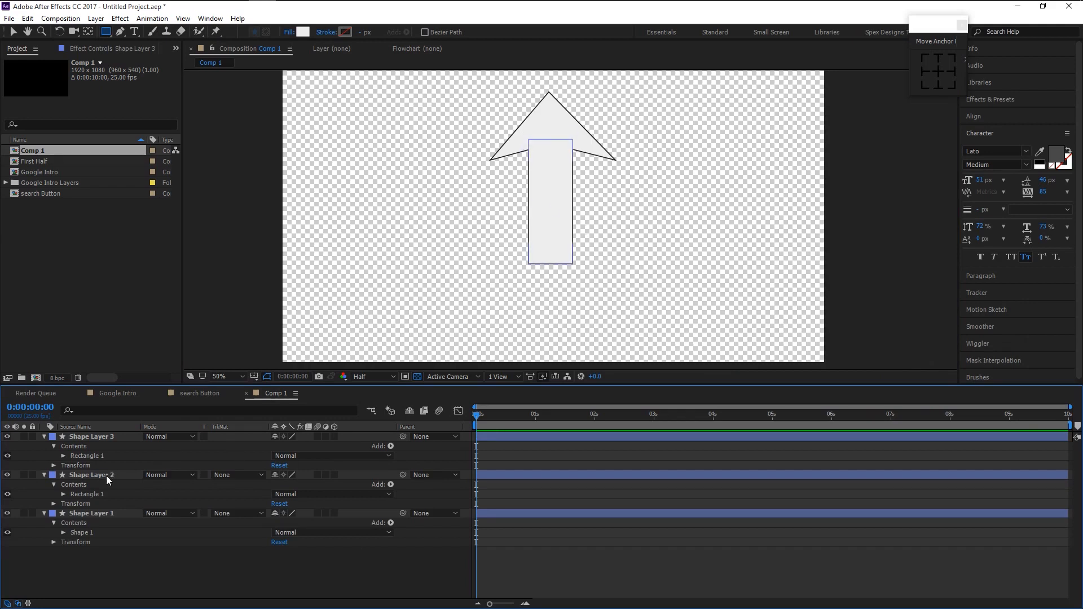
left_click(331, 568)
left_click(44, 437)
left_click(44, 446)
left_click(44, 456)
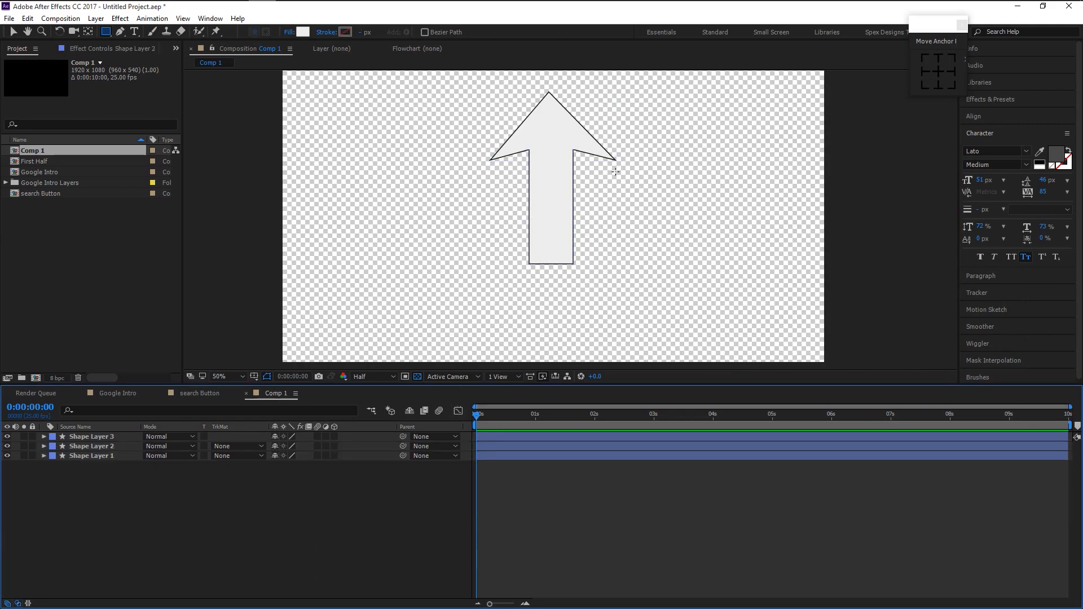
Return to the Google Intro composition and rename Comp 1 as Arrow in the project.
left_click(118, 393)
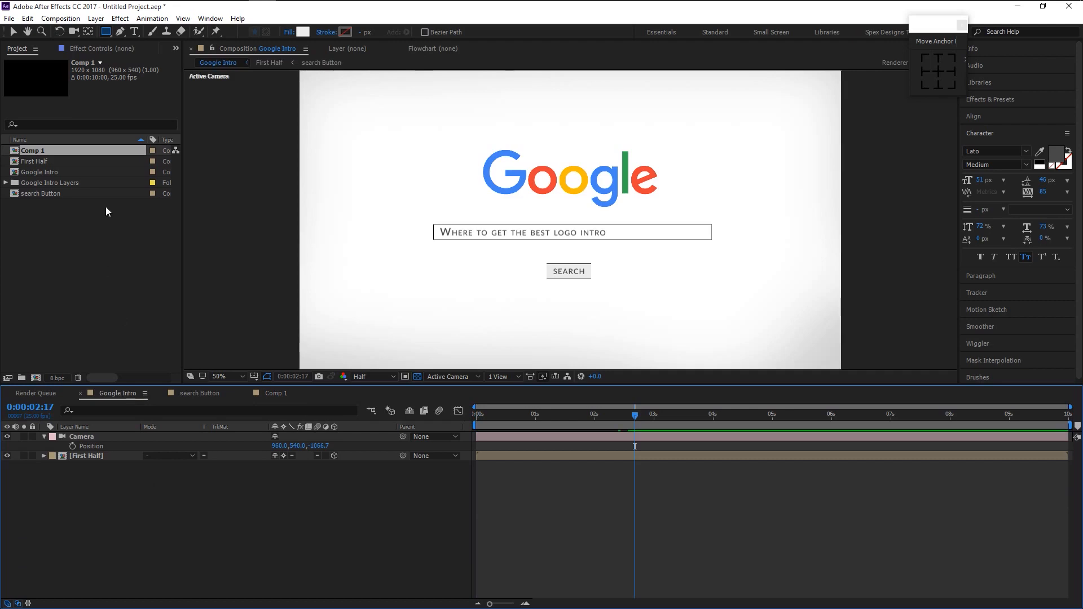
left_click(33, 151)
key("Return")
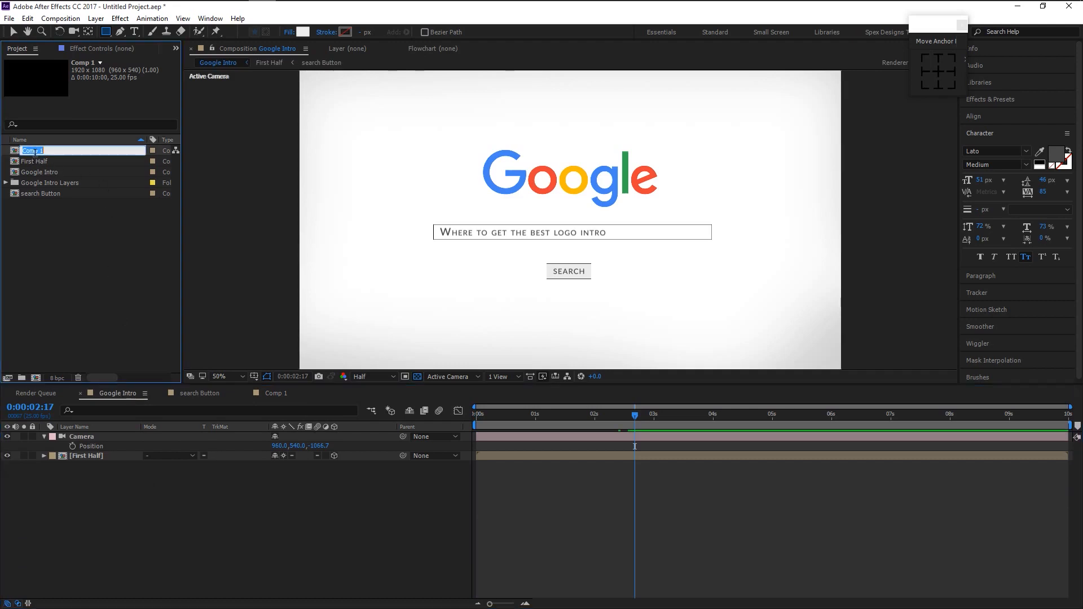
type("Arrow")
key("Return")
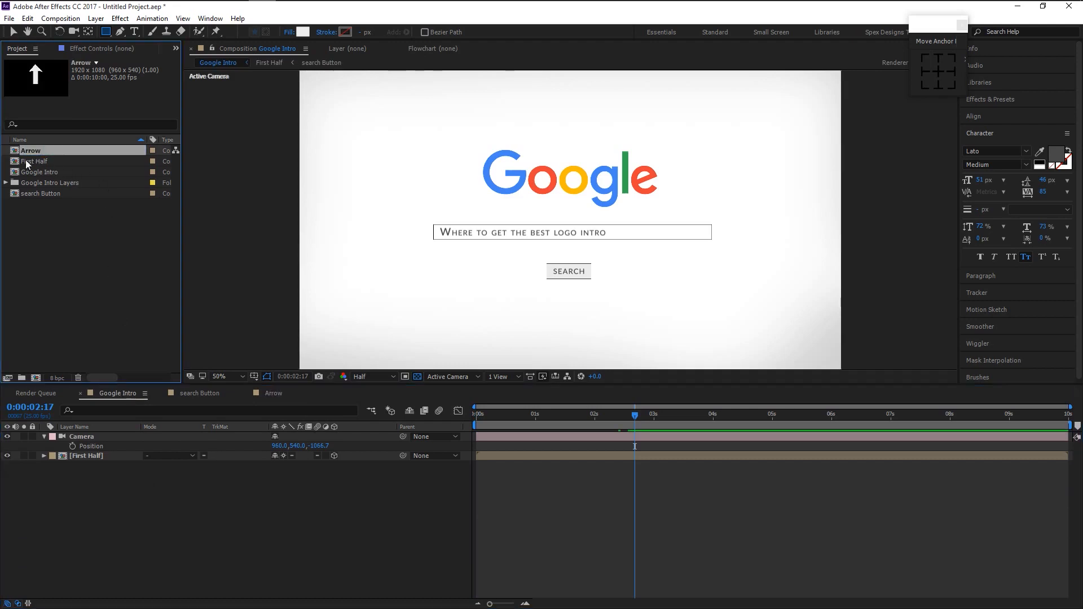
Place the Arrow composition between Camera and First Half in Google Intro and scale it to 22%.
left_click_drag(31, 152, 89, 447)
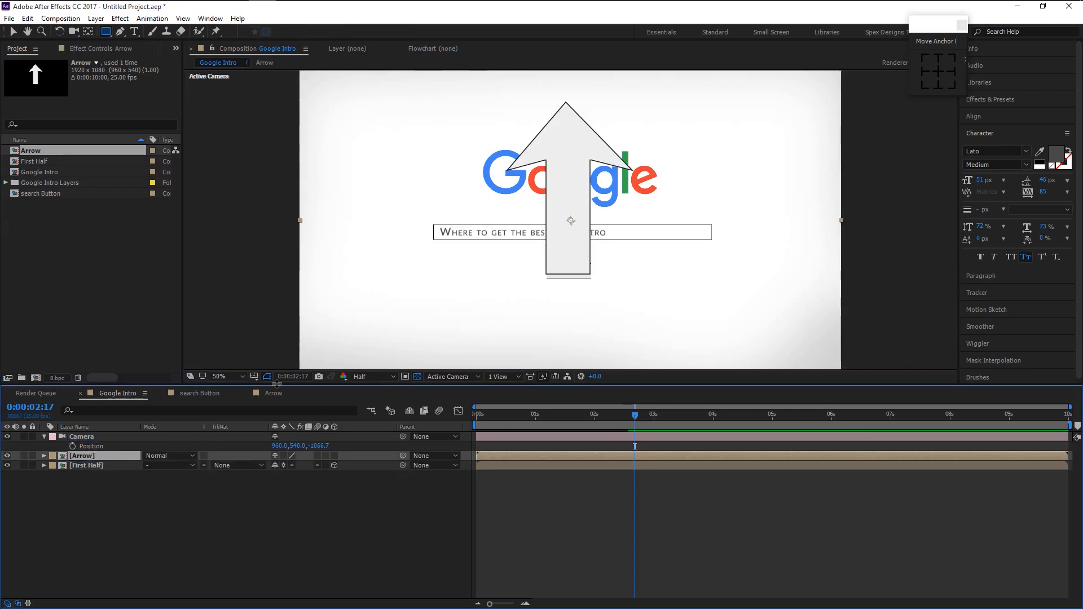
key("s")
left_click_drag(308, 466, 262, 466)
key("v")
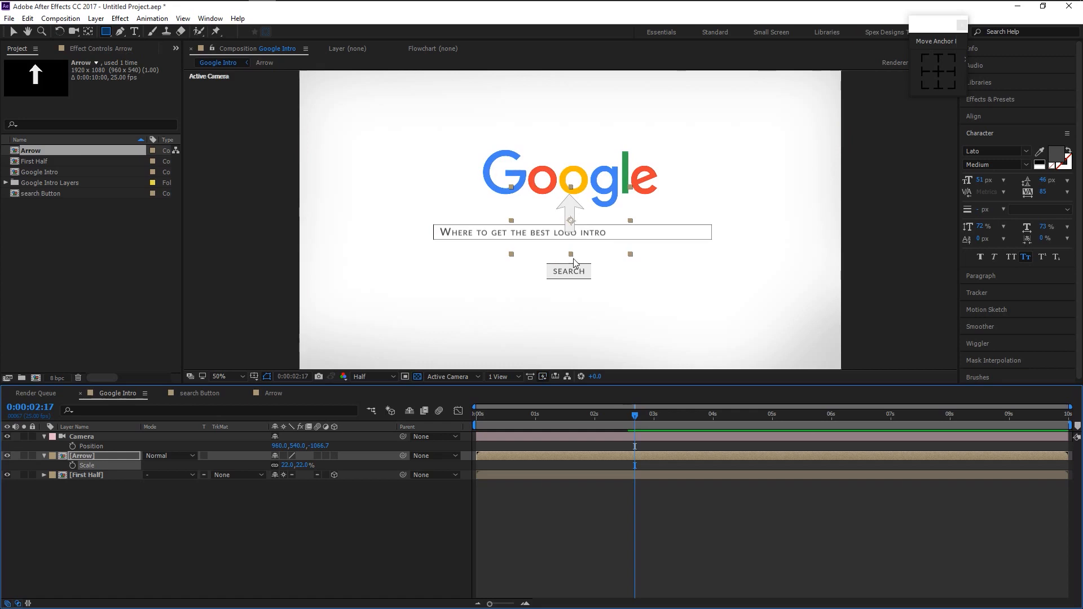
Rotate the Arrow layer to -43° and reduce its scale to 11%.
key("r")
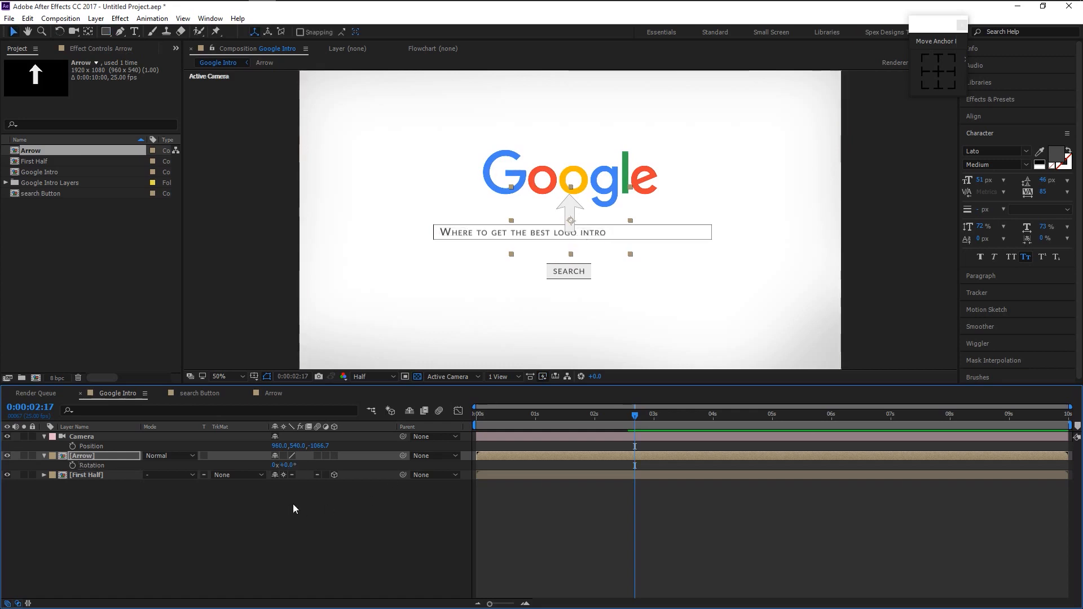
left_click_drag(289, 466, 263, 475)
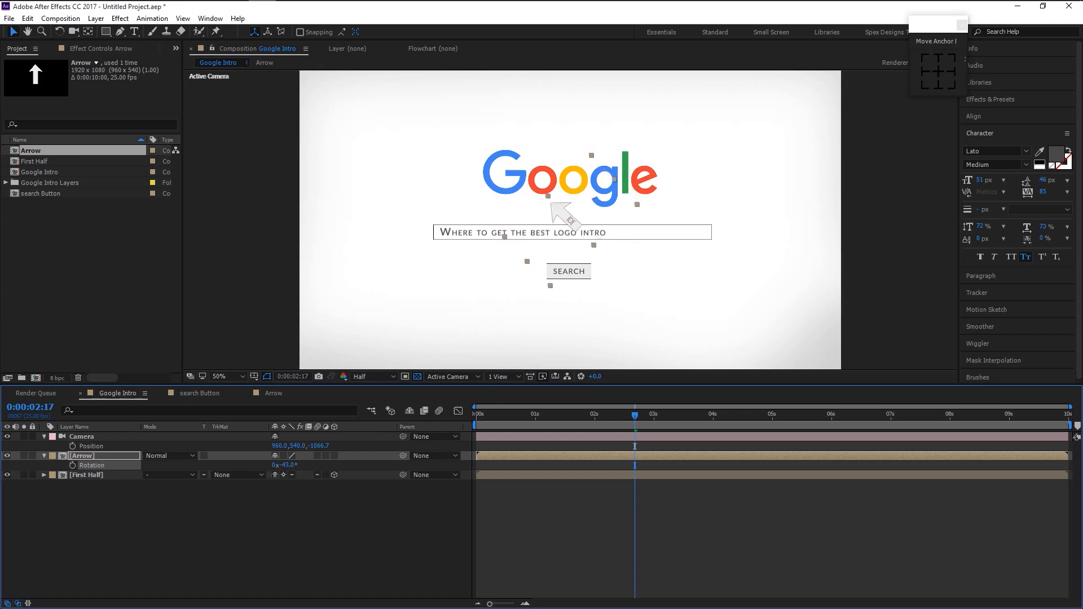
key("s")
left_click_drag(297, 466, 291, 467)
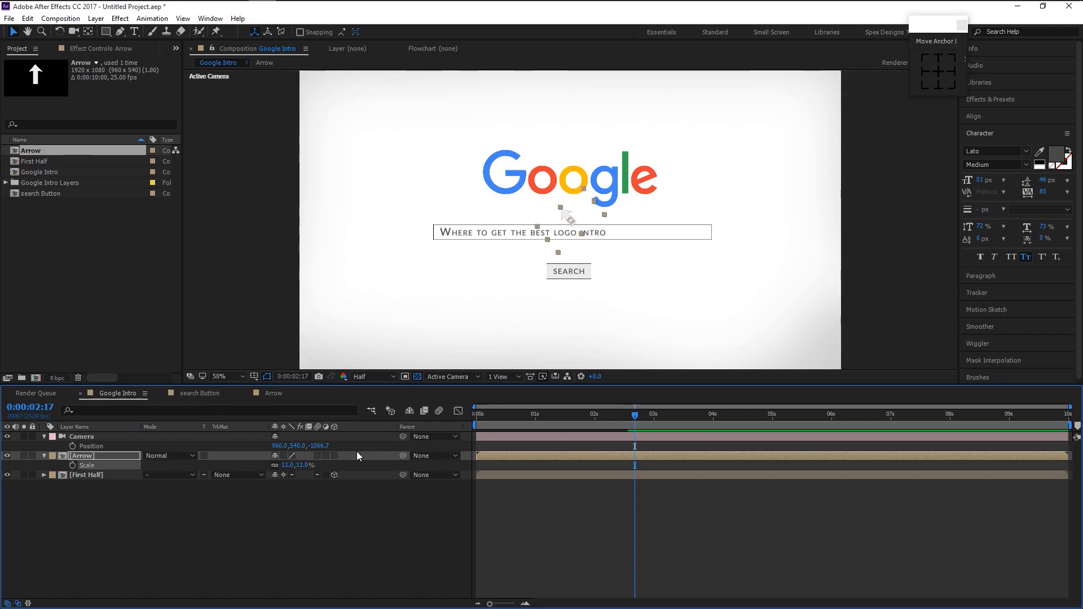
Keyframe the Arrow layer's position from below the frame (1276, 1124) at 0:00:02:17 to the Search button (1000, 750) at 0:00:03:00.
left_click(121, 457)
key("p")
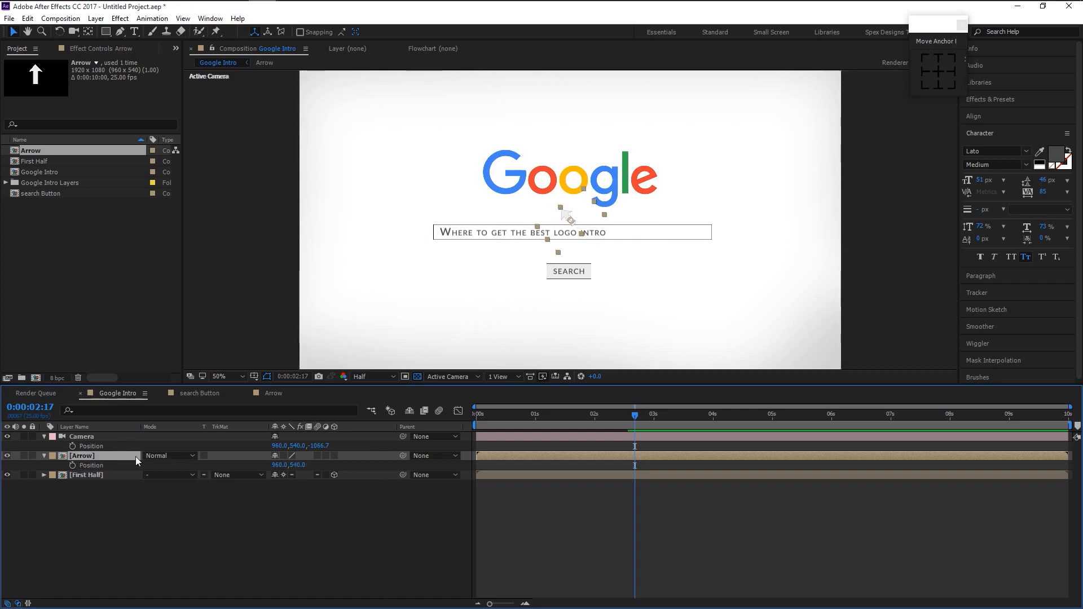
scroll(619, 303, "down", 2)
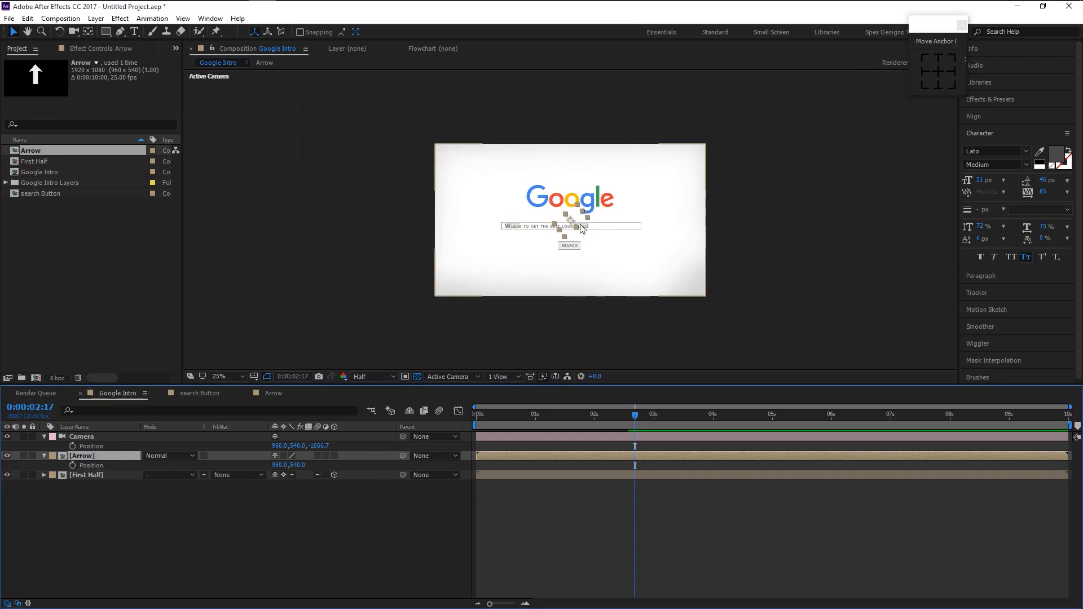
left_click_drag(578, 224, 623, 305)
scroll(642, 283, "up", 2)
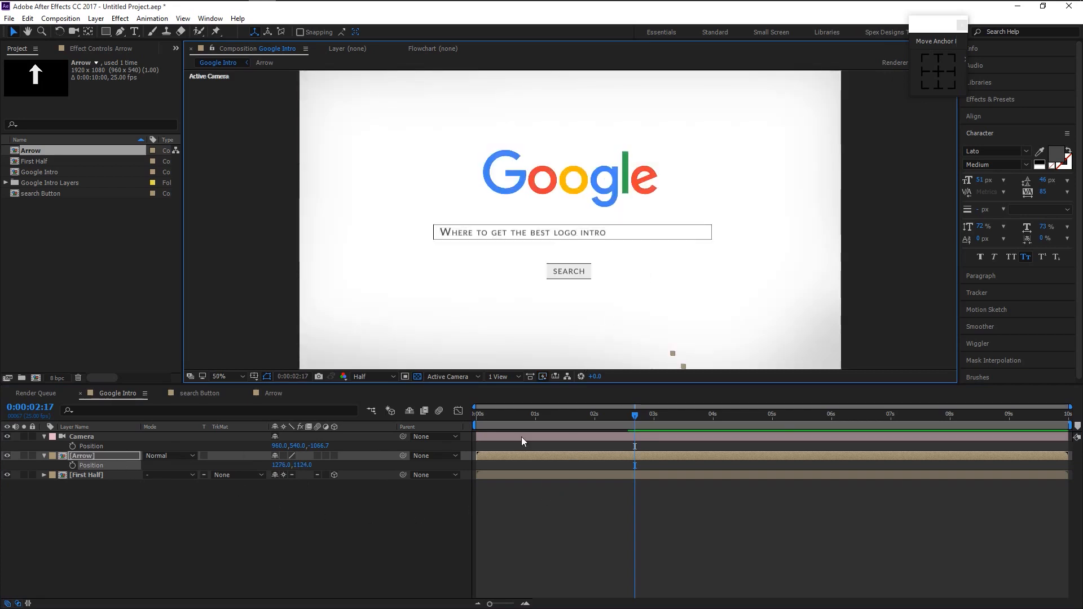
left_click_drag(634, 414, 635, 417)
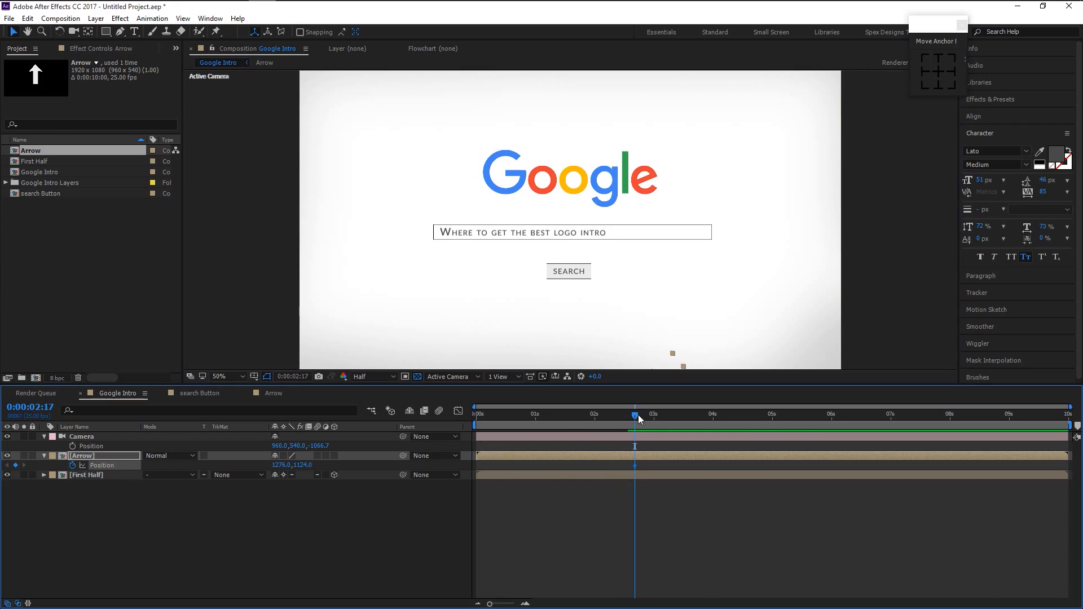
left_click_drag(640, 415, 655, 425)
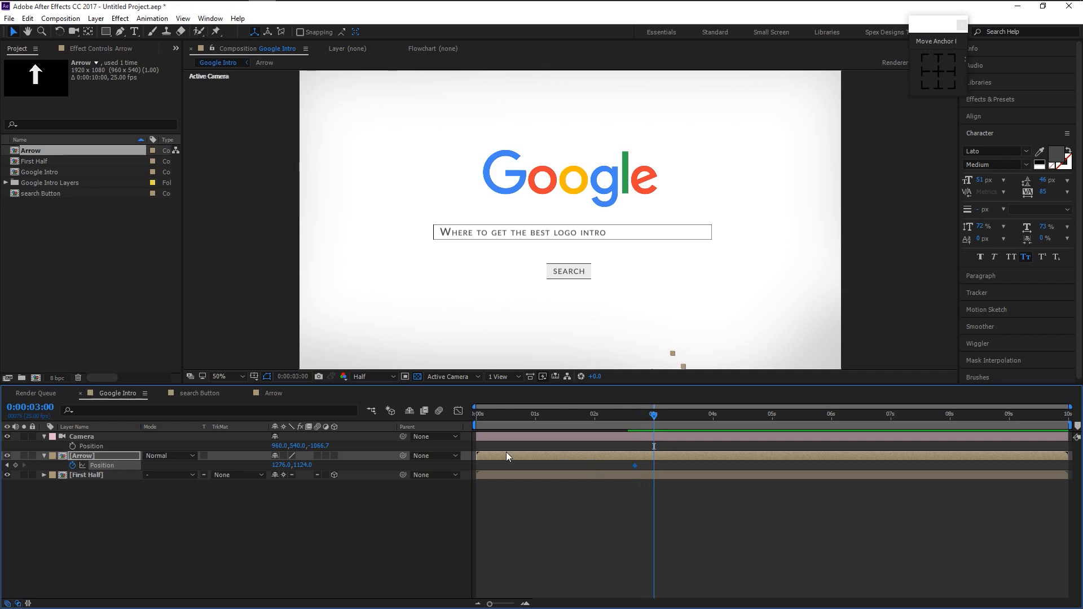
left_click_drag(658, 361, 588, 261)
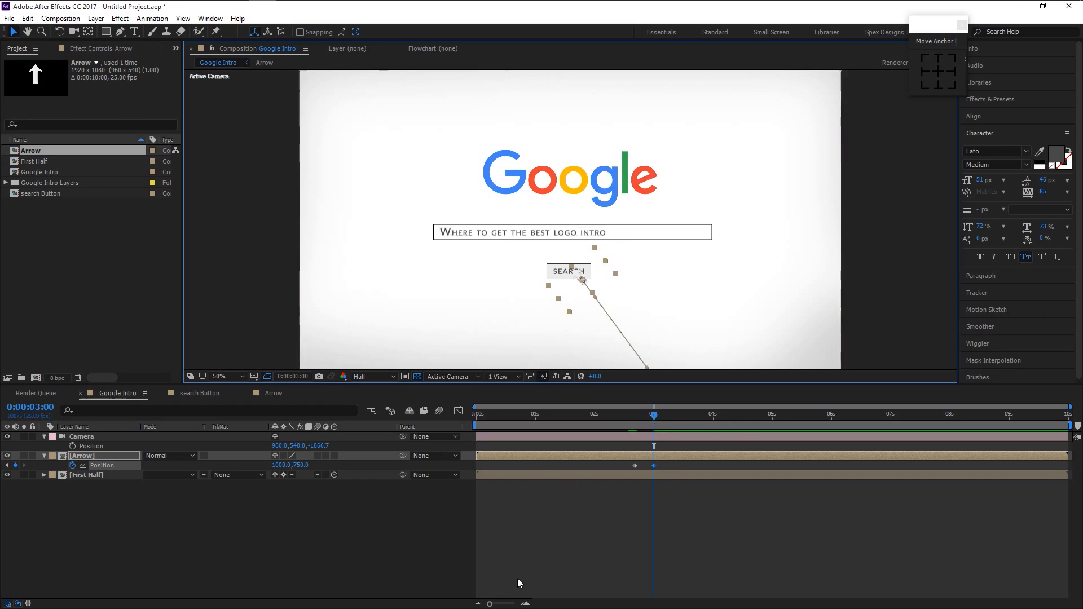
Keyframe the Arrow layer's scale at 11% on 0:00:03:02 and at 9% on 0:00:03:03.
left_click_drag(490, 604, 511, 604)
left_click_drag(771, 420, 800, 422)
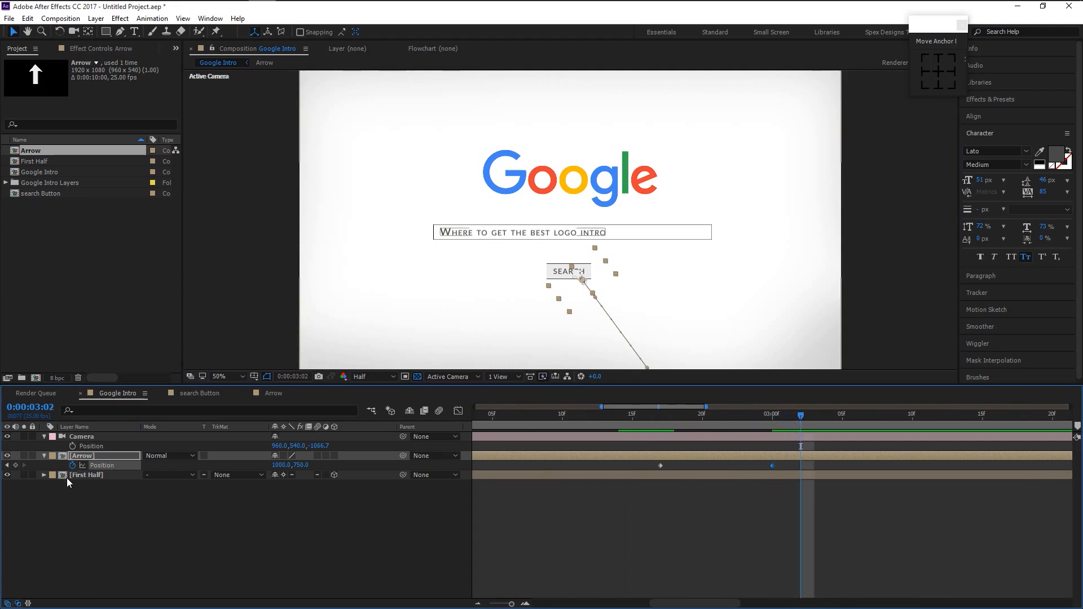
key("s")
left_click(76, 466)
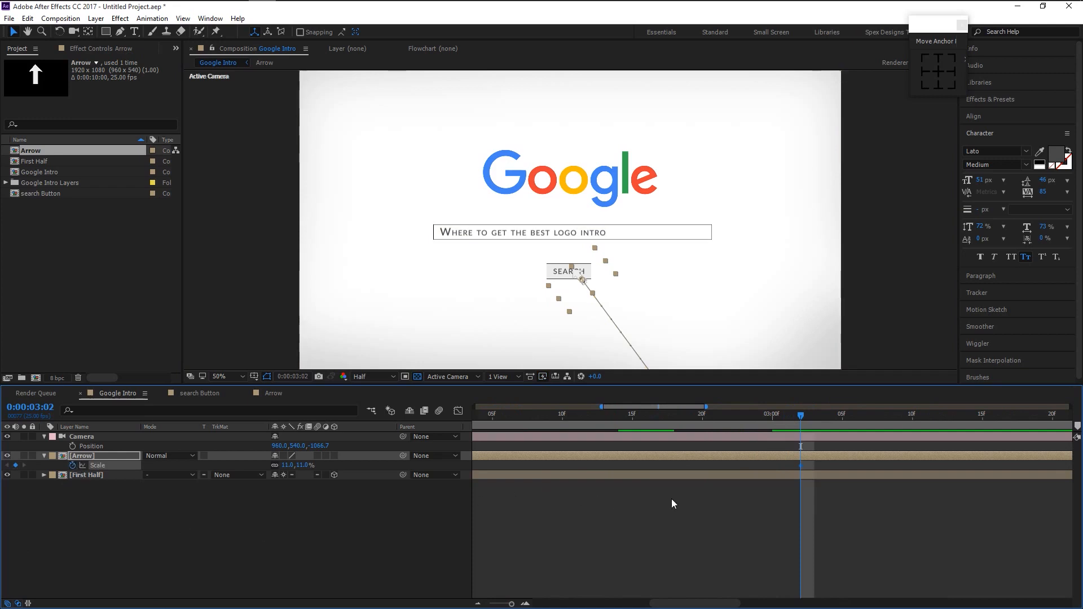
left_click(809, 417)
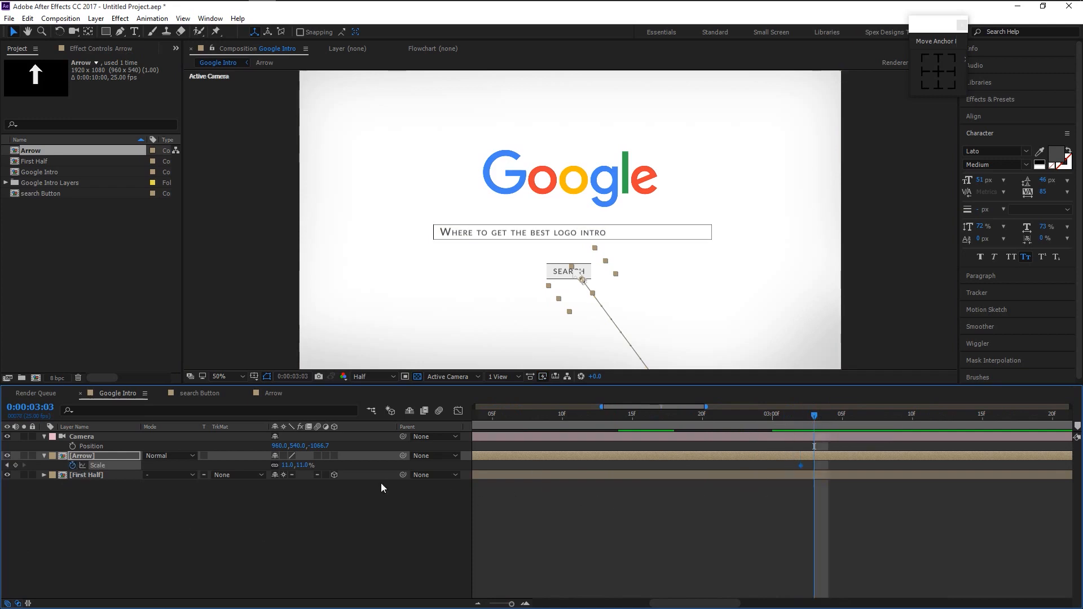
left_click(287, 465)
type("9")
key("Return")
Hold the Arrow's 9% scale with a keyframe at 0:00:03:05 and return it to 11% at 0:00:03:06.
left_click_drag(820, 418, 835, 422)
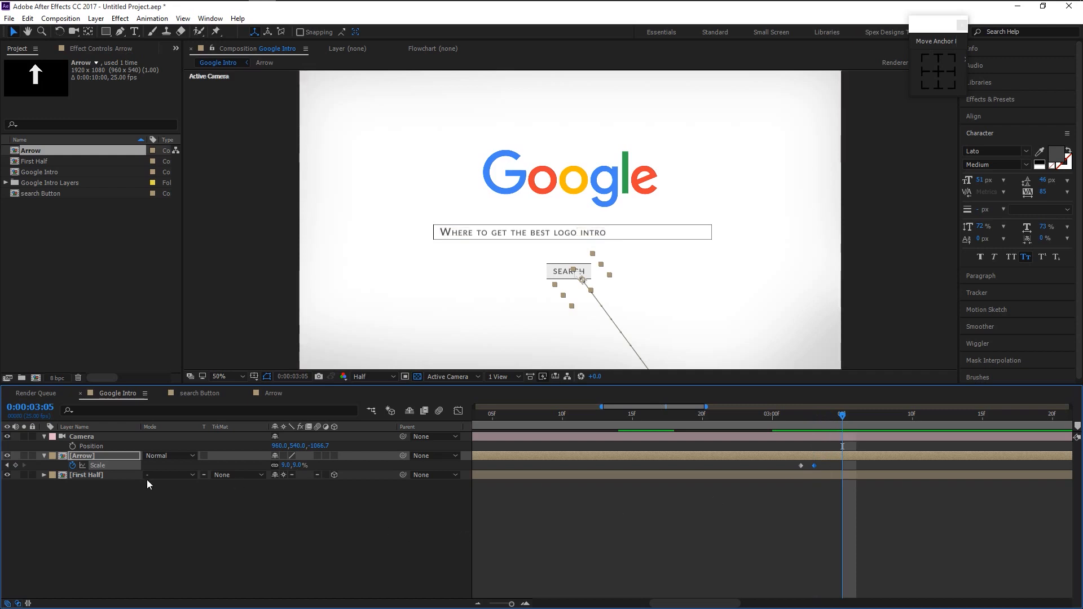
left_click(15, 466)
left_click_drag(844, 419, 857, 419)
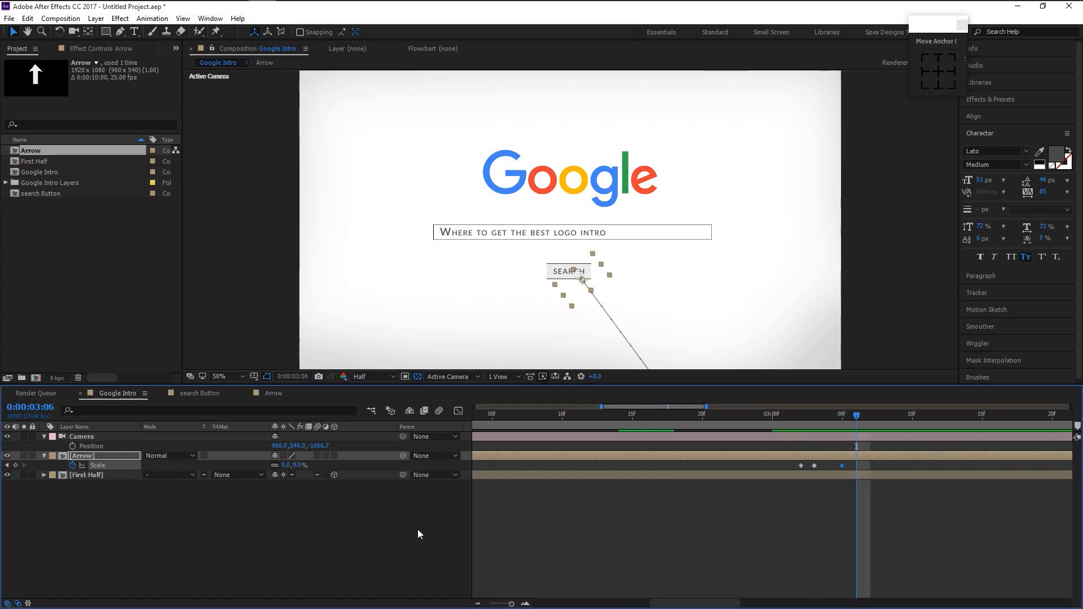
type("11")
key("Return")
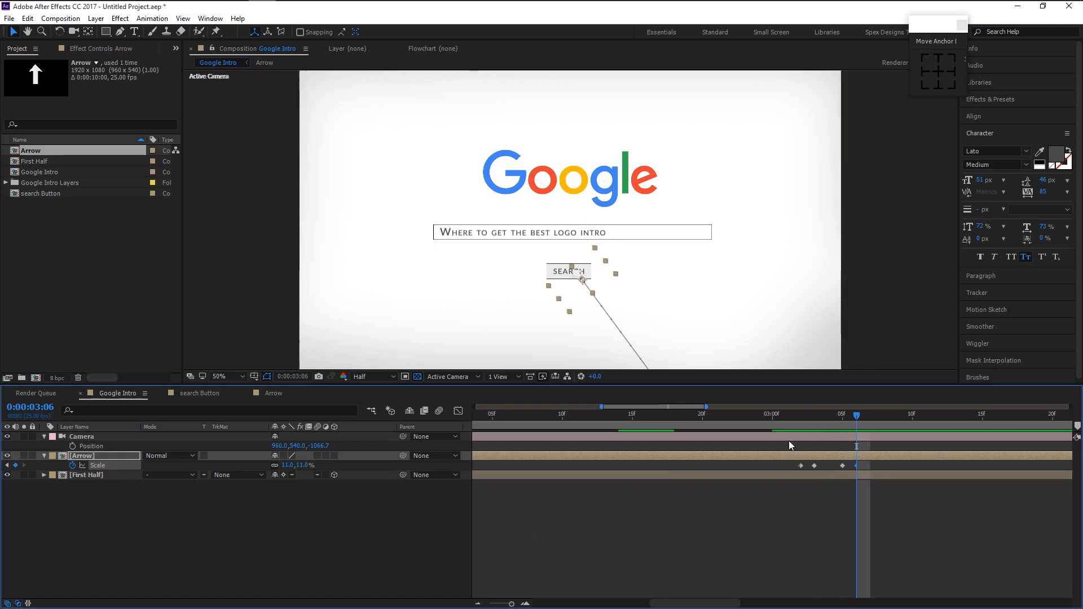
Preview the arrow's movement and click animation over the Search button in Google Intro.
mouse_move(790, 414)
left_mouse_down()
mouse_move(870, 434)
mouse_move(796, 428)
left_mouse_up()
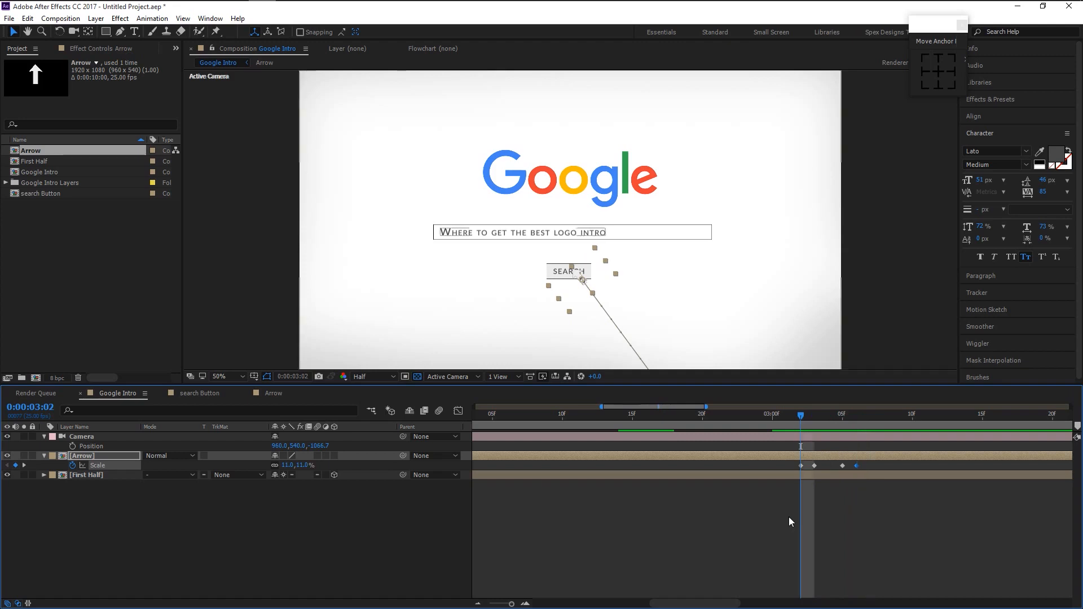
left_click(783, 532)
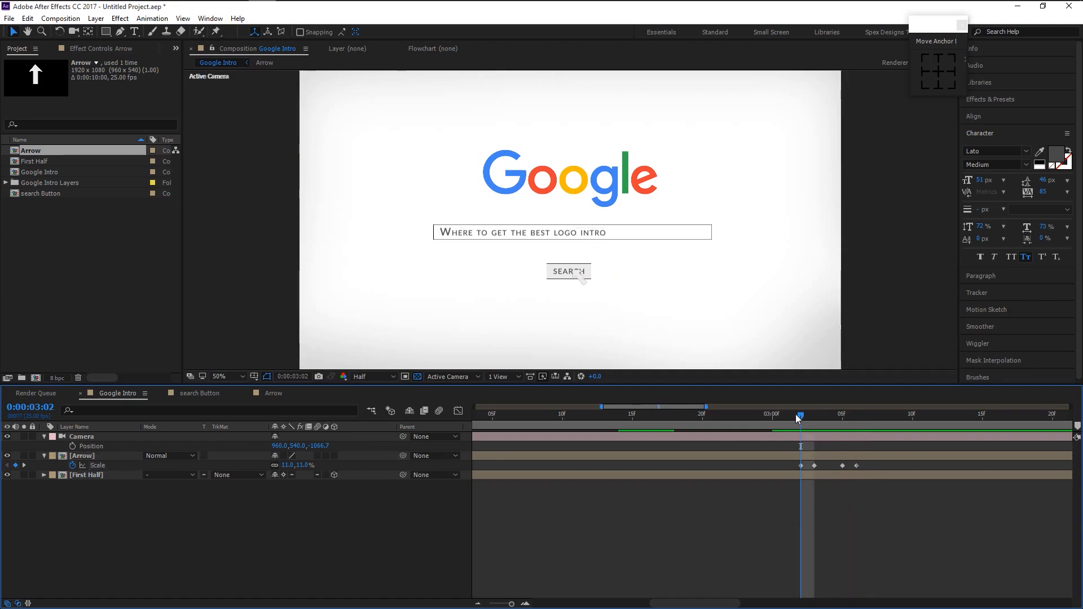
key("space")
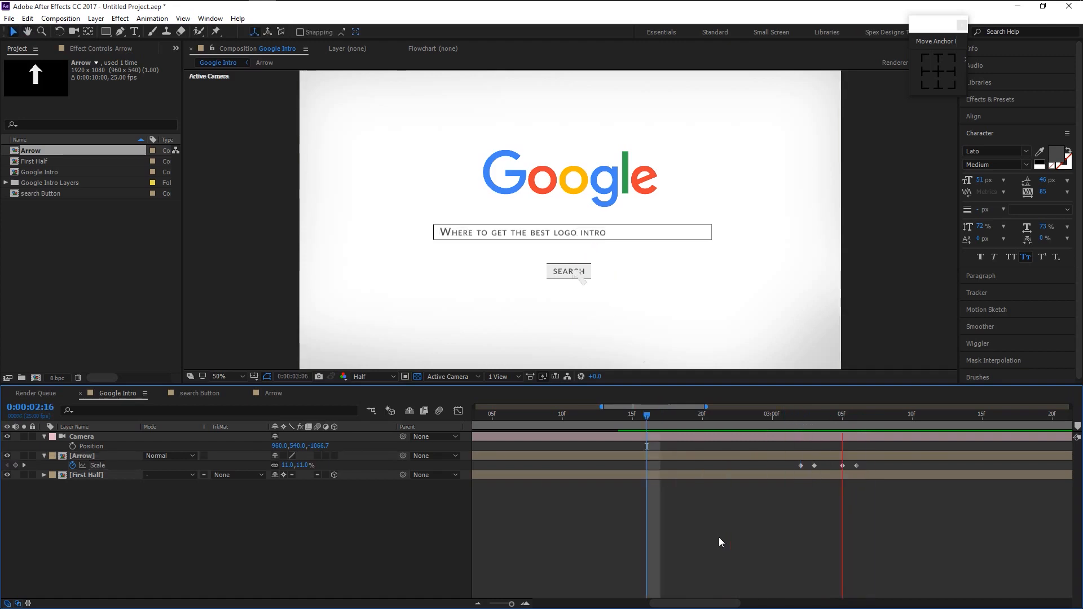
key("space")
double_click(708, 408)
key("space")
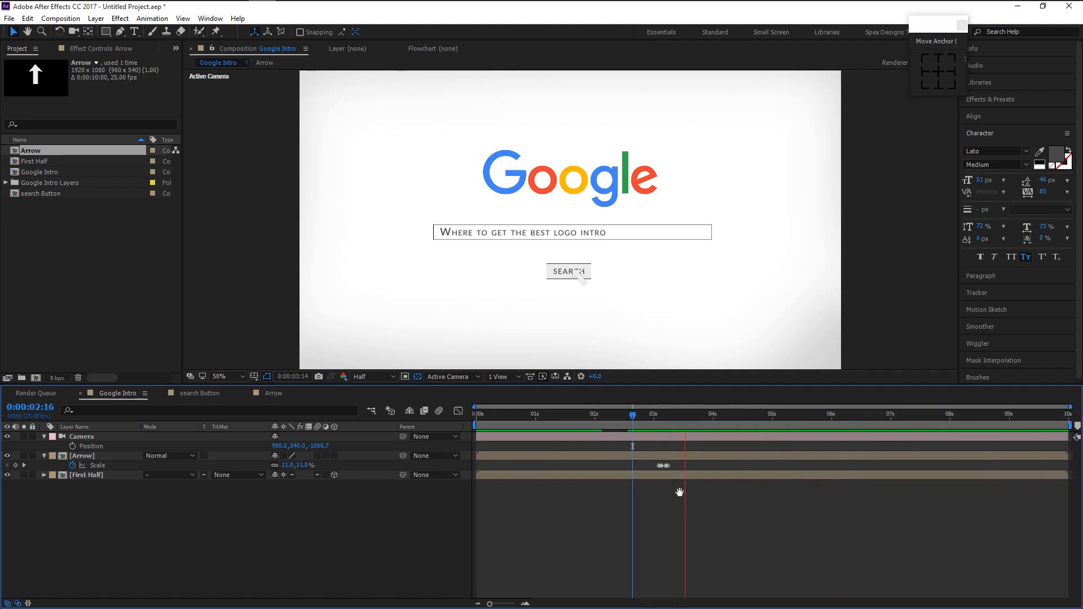
key("space")
Go to the Arrow's first scale keyframe at 0:00:03:02 and open the First Half composition there.
left_click_drag(655, 416, 659, 417)
left_click(670, 472)
scroll(671, 466, "up", 3)
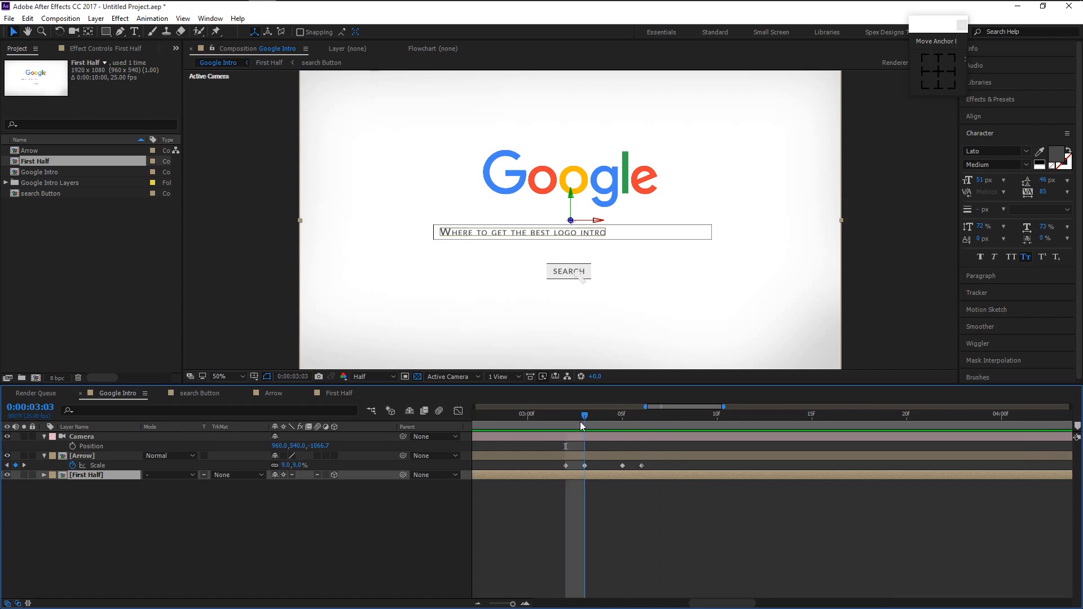
left_click(473, 458)
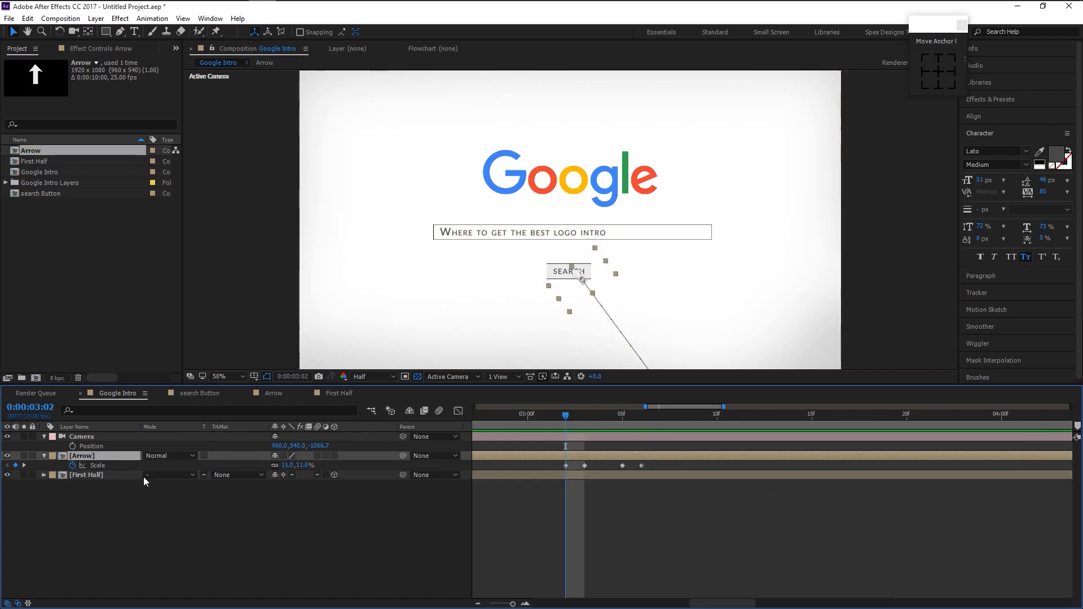
double_click(124, 473)
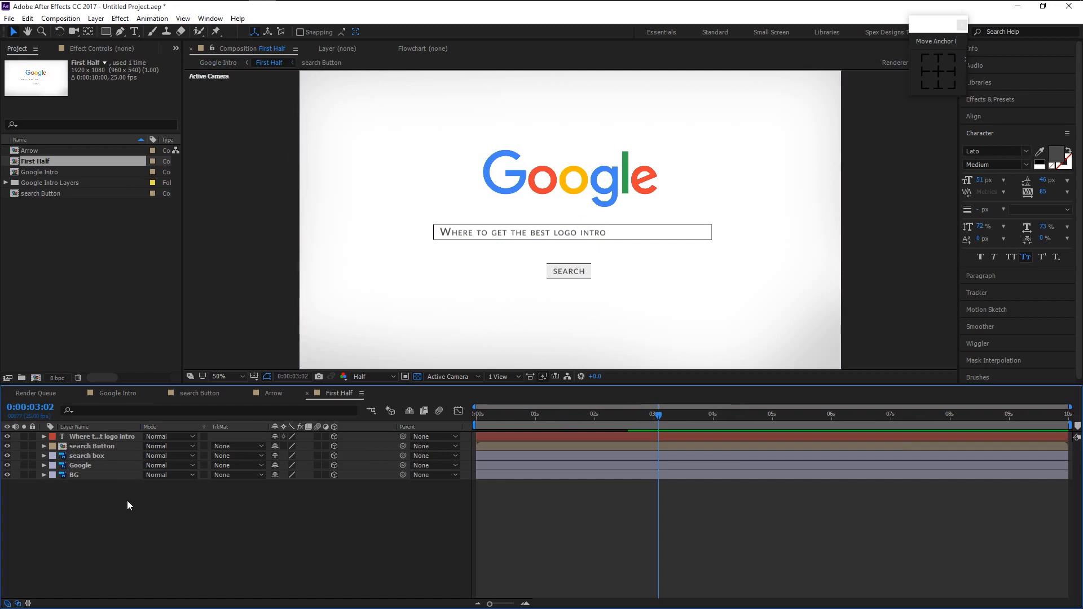
Find the Tint effect and apply it to the search Button layer in First Half.
left_click(100, 447)
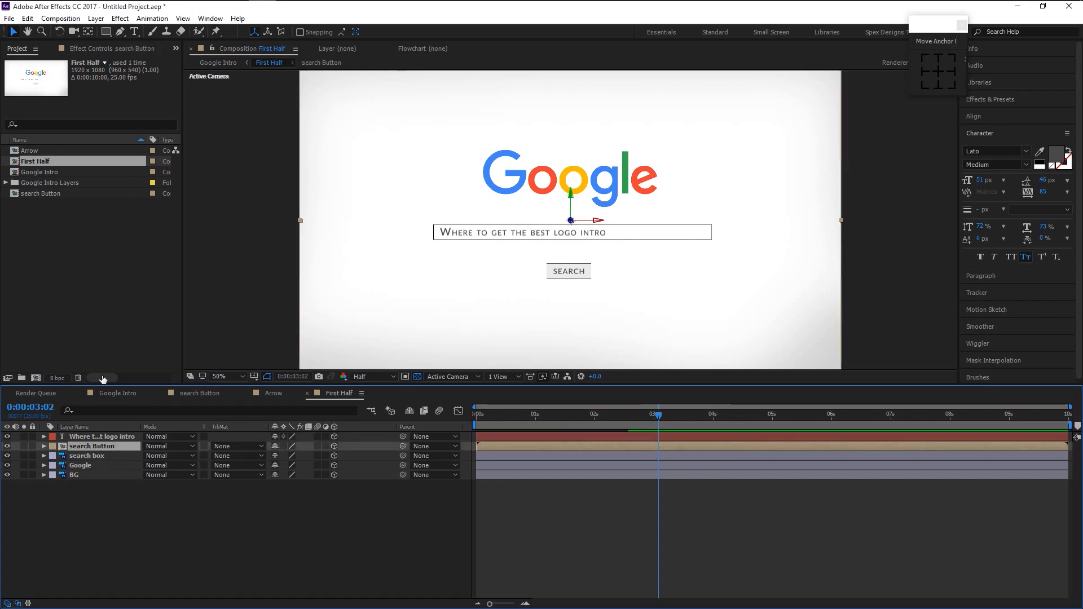
left_click(107, 51)
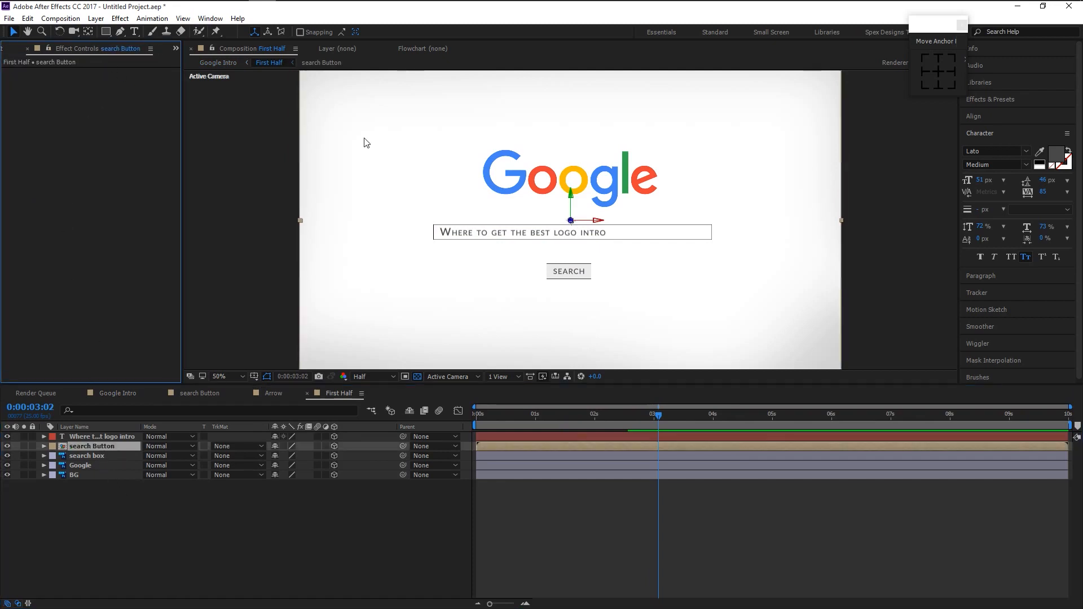
left_click(993, 99)
left_click(1010, 114)
type("tint")
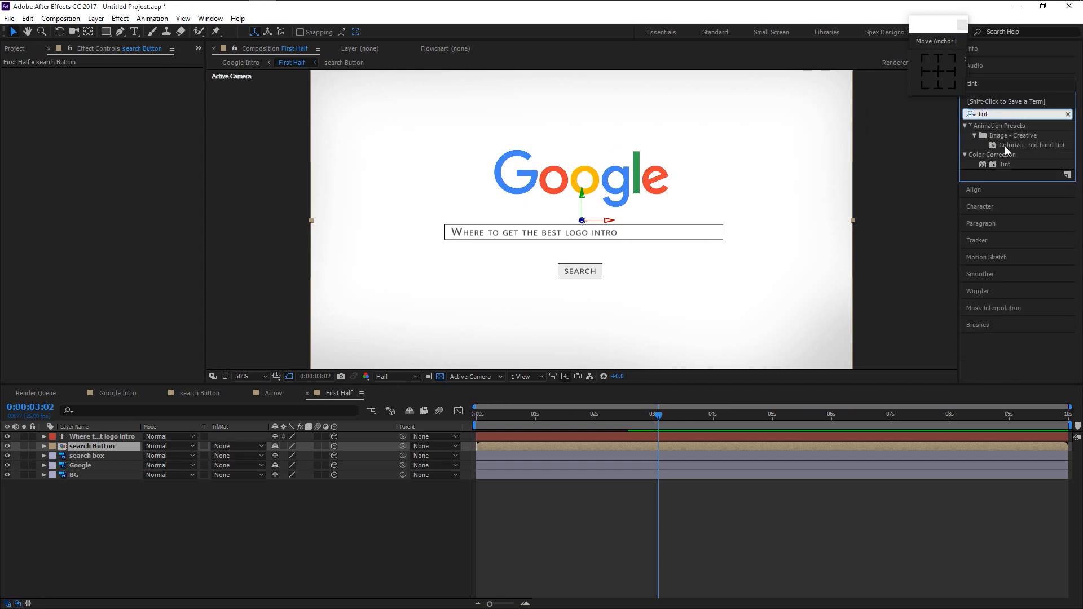
left_click_drag(993, 165, 96, 444)
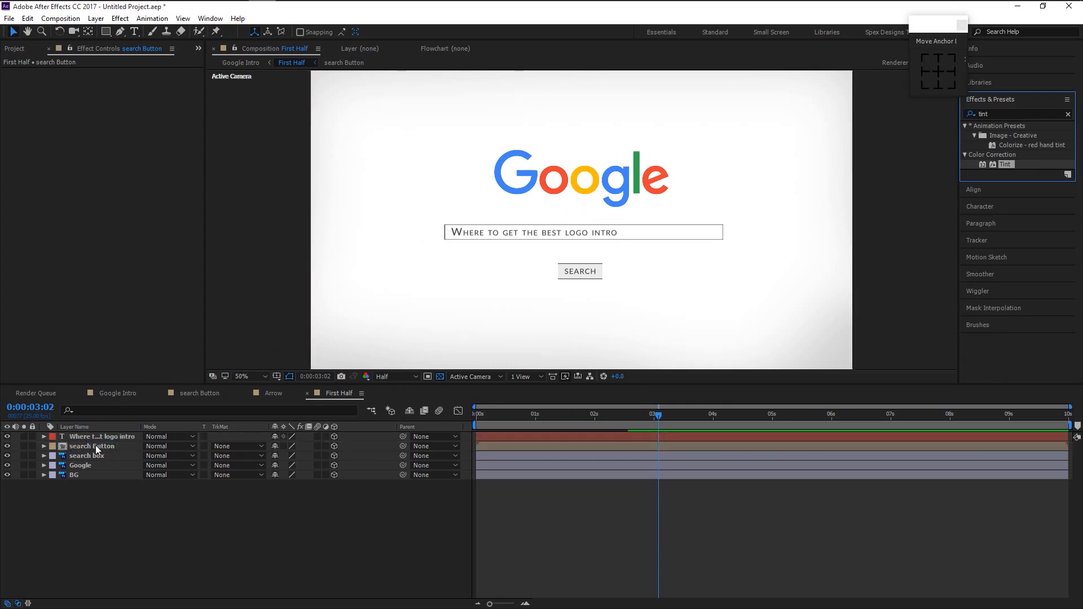
Set the Tint effect's Map Black To colour to light blue 56A6FF.
left_click(117, 82)
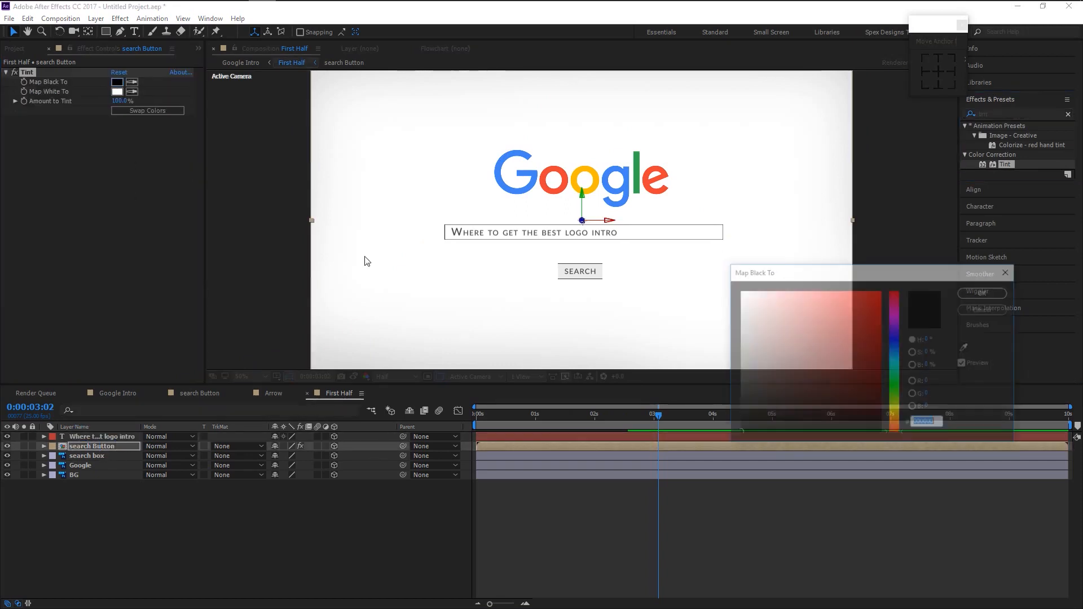
left_click_drag(894, 364, 895, 349)
left_click_drag(850, 303, 833, 271)
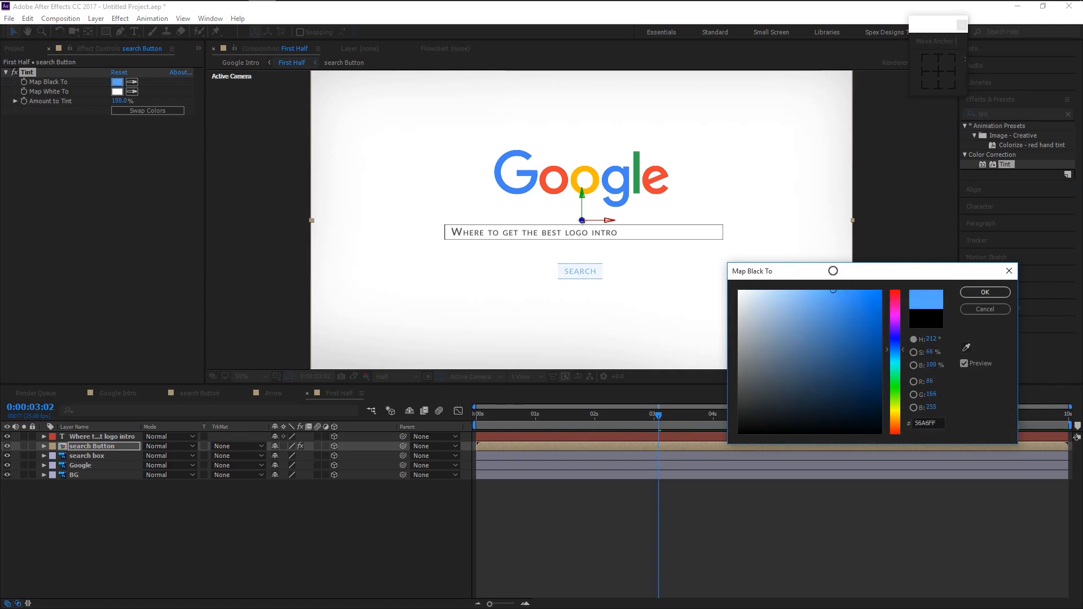
left_click(976, 290)
Set the Tint effect's Map White To colour to very pale blue F3F9FF.
left_click(118, 91)
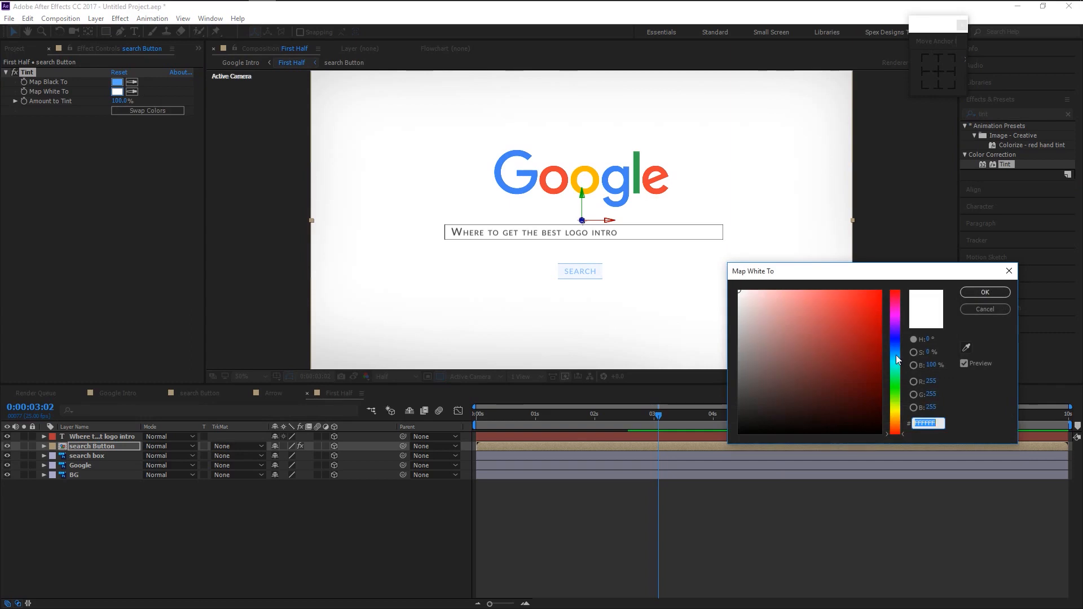
left_click(894, 351)
mouse_move(809, 302)
left_mouse_down()
mouse_move(812, 292)
mouse_move(745, 270)
left_mouse_up()
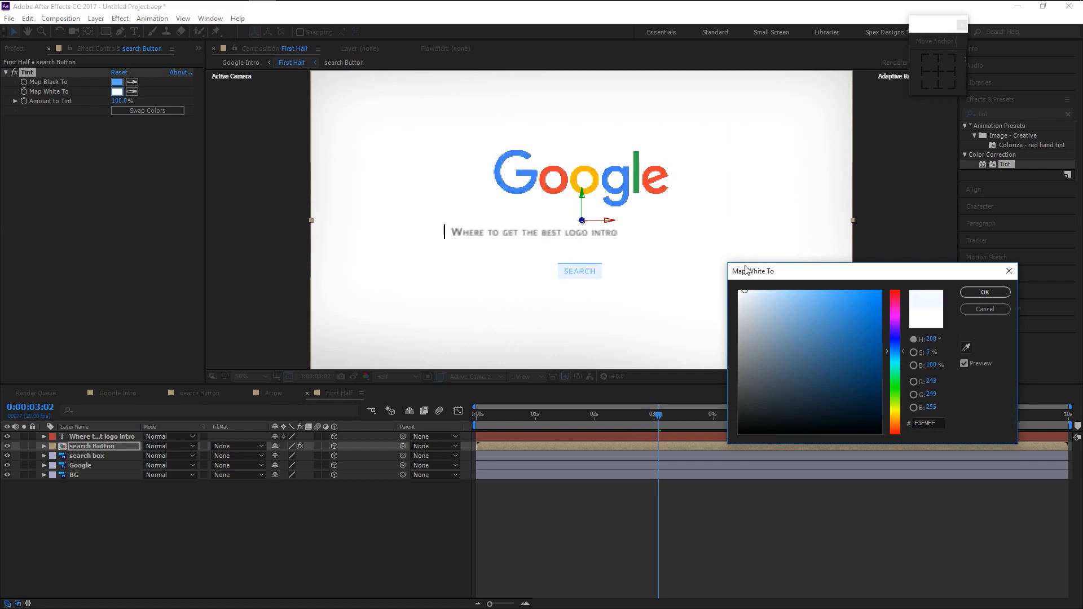
left_click(987, 292)
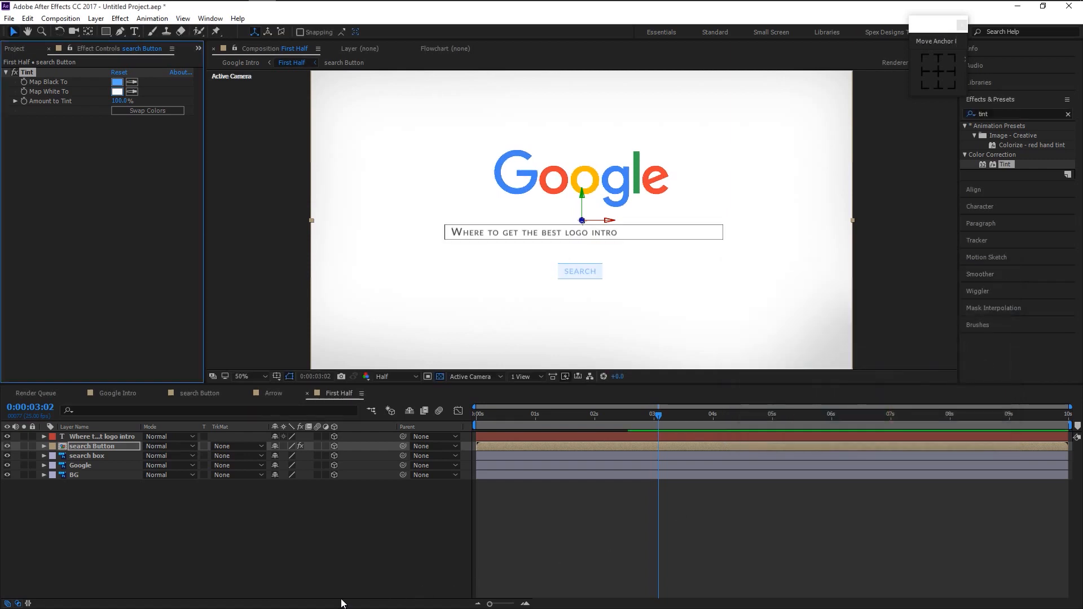
Reveal the search Button layer's Tint properties and add an Amount to Tint keyframe at 0:00:03:02.
left_click(105, 445)
left_click(44, 445)
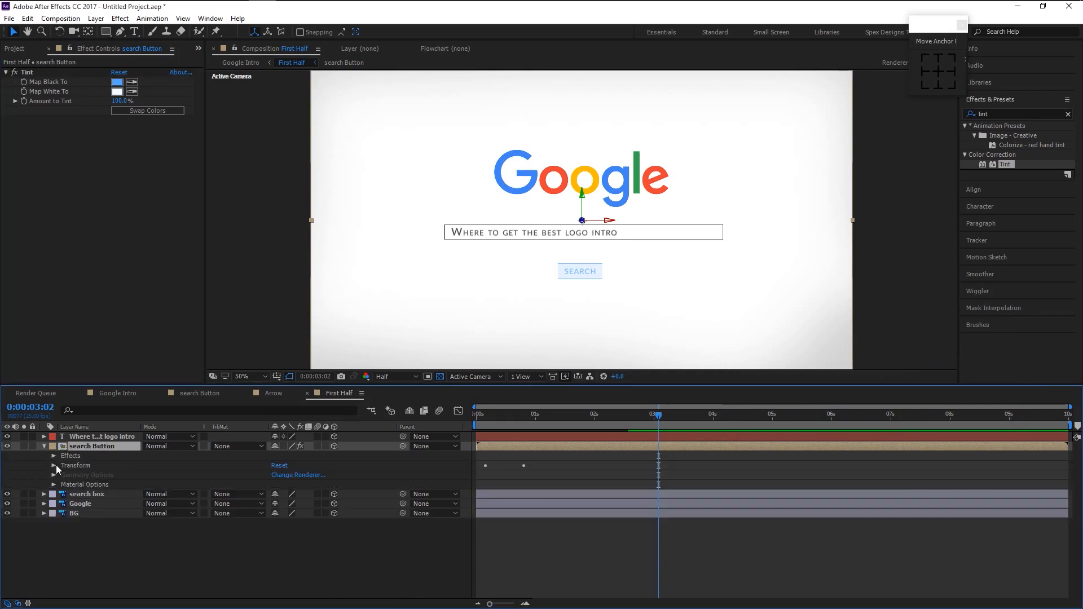
left_click(54, 456)
left_click(63, 466)
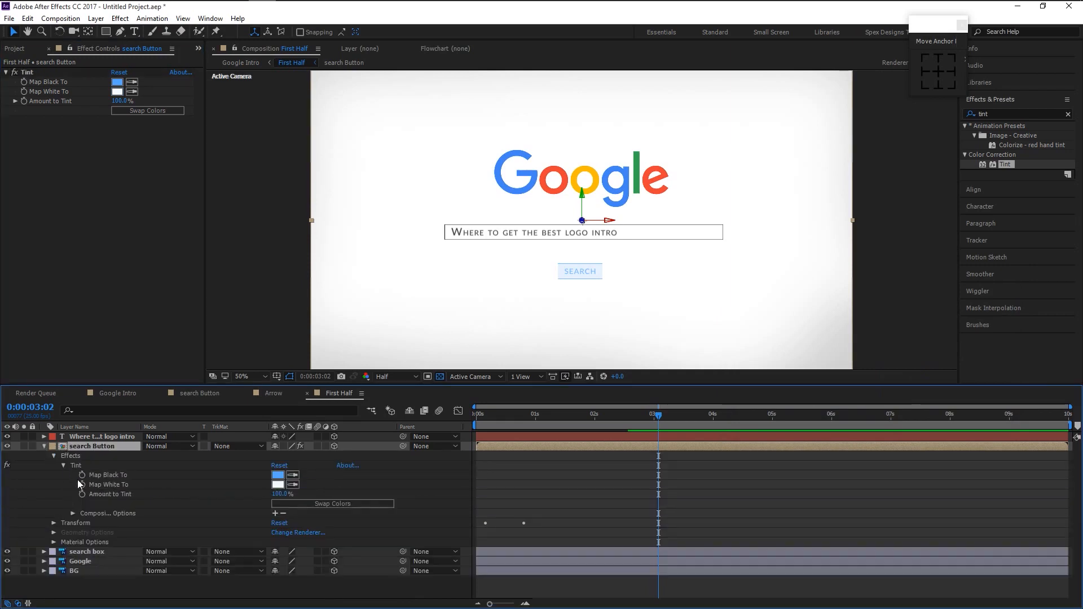
left_click(83, 494)
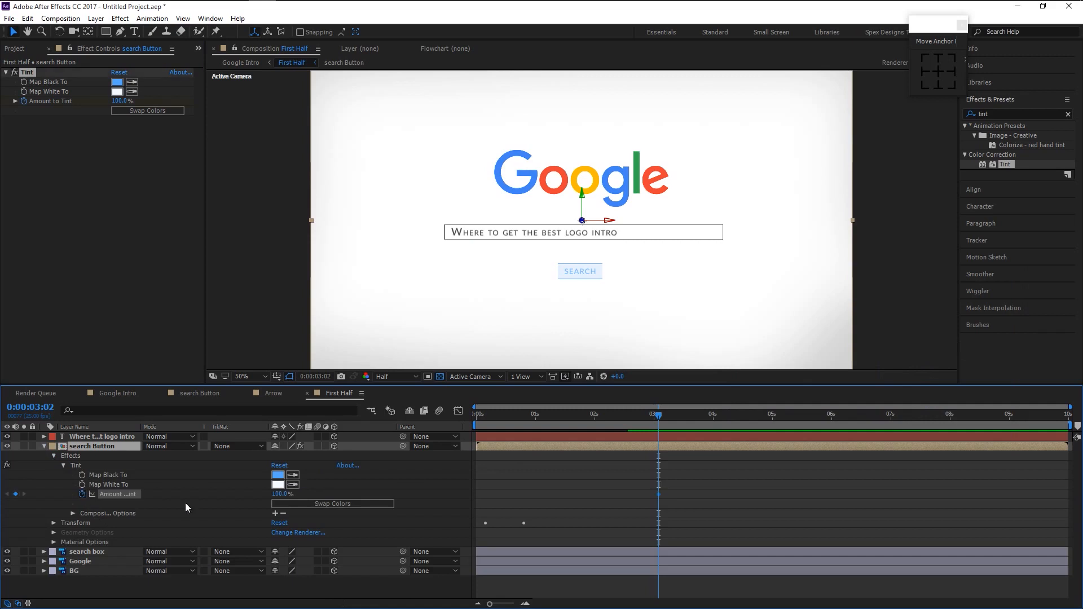
Keyframe the search Button's Amount to Tint at 0% on 0:00:03:02 and 100% on 0:00:03:03.
left_click(280, 494)
type("0")
key("Return")
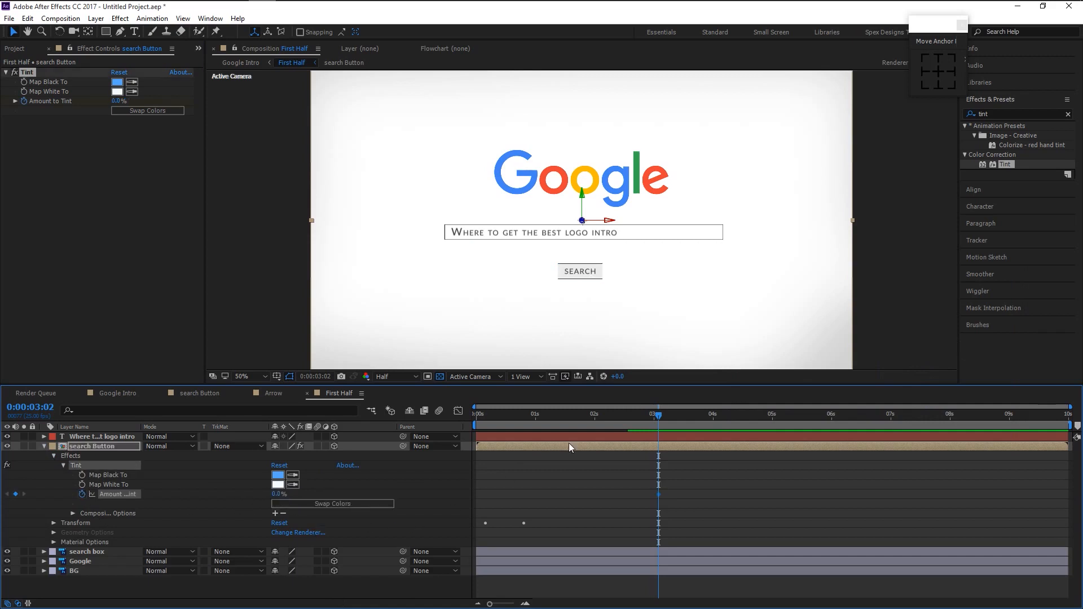
left_click_drag(657, 414, 661, 414)
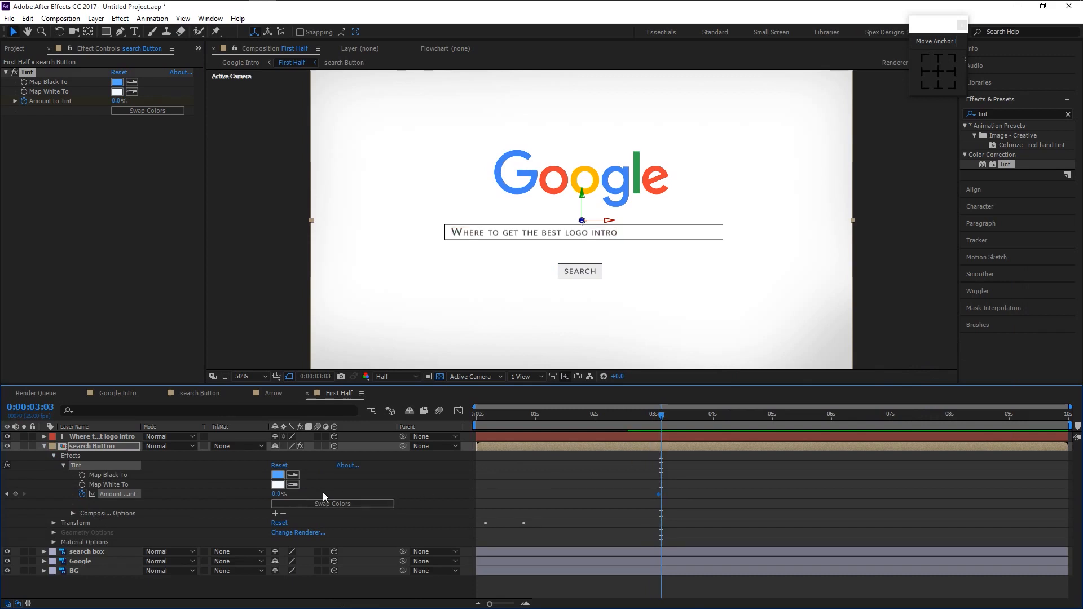
left_click(279, 494)
type("100")
key("Return")
Add a keyframe holding the search Button's tint amount at 0:00:03:05, and set the amount to 0% at 0:00:03:06.
left_click_drag(662, 415, 666, 415)
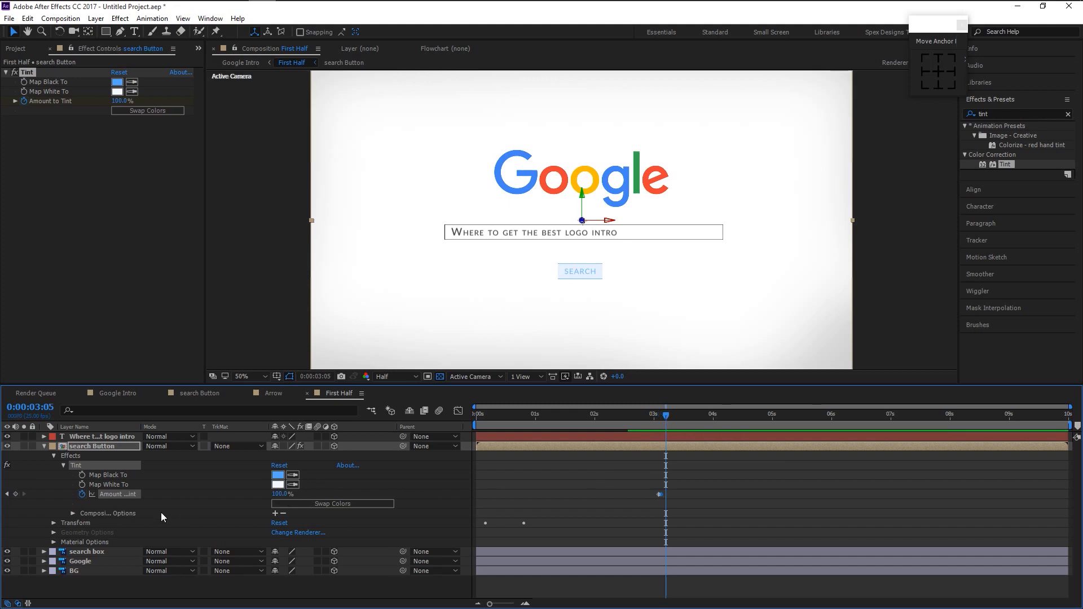
left_click(16, 494)
left_click_drag(665, 414, 668, 417)
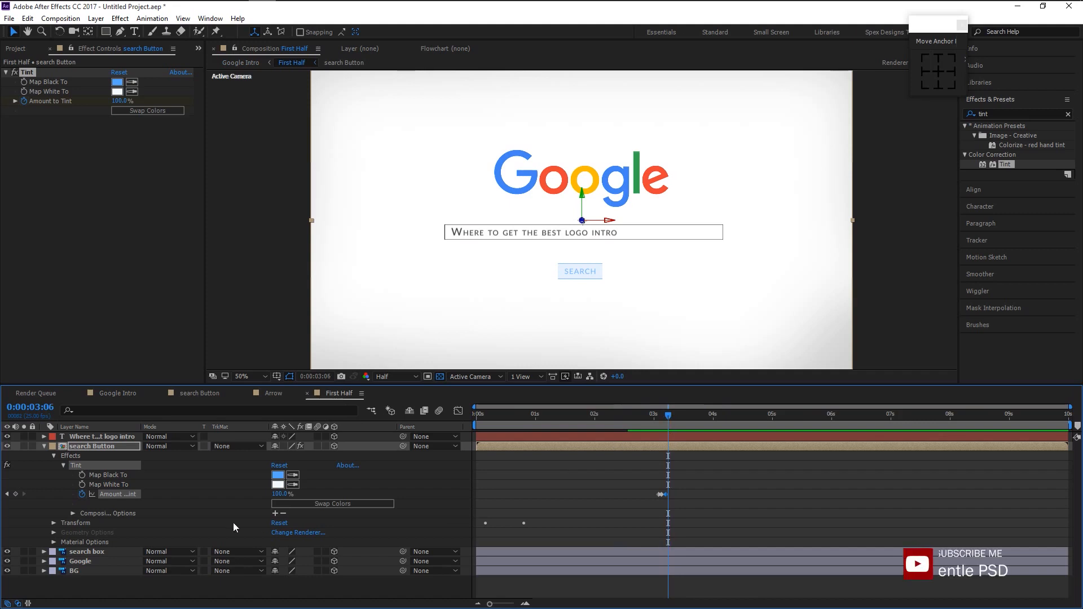
left_click_drag(279, 495, 130, 495)
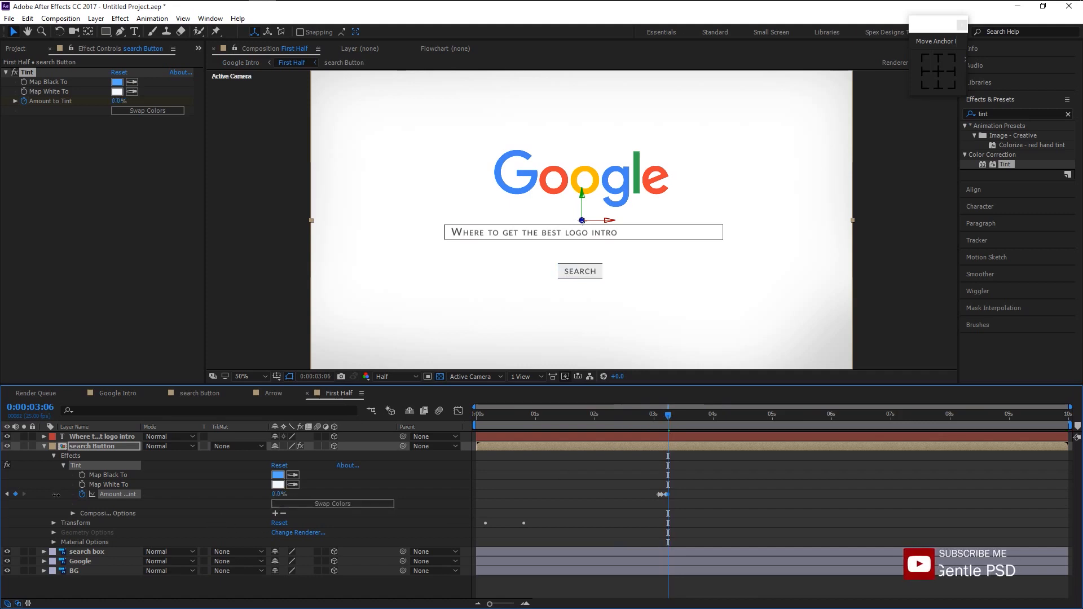
Play the Google Intro composition from the start to review the arrow and search button animation.
left_click(107, 393)
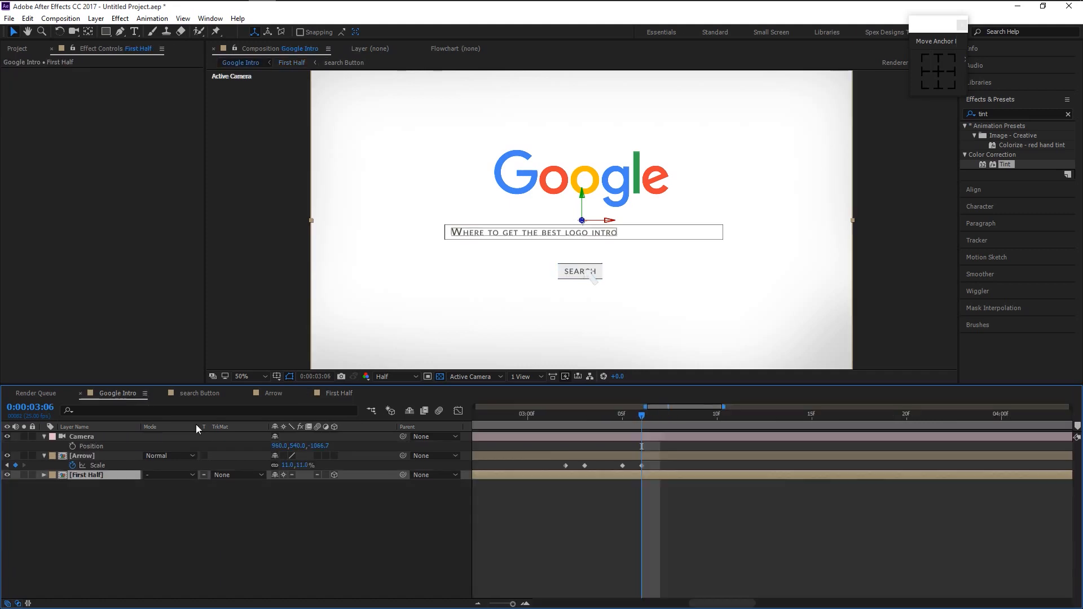
left_click(561, 415)
left_click_drag(559, 416, 556, 417)
scroll(599, 485, "down", 4)
key("Home")
left_click(287, 523)
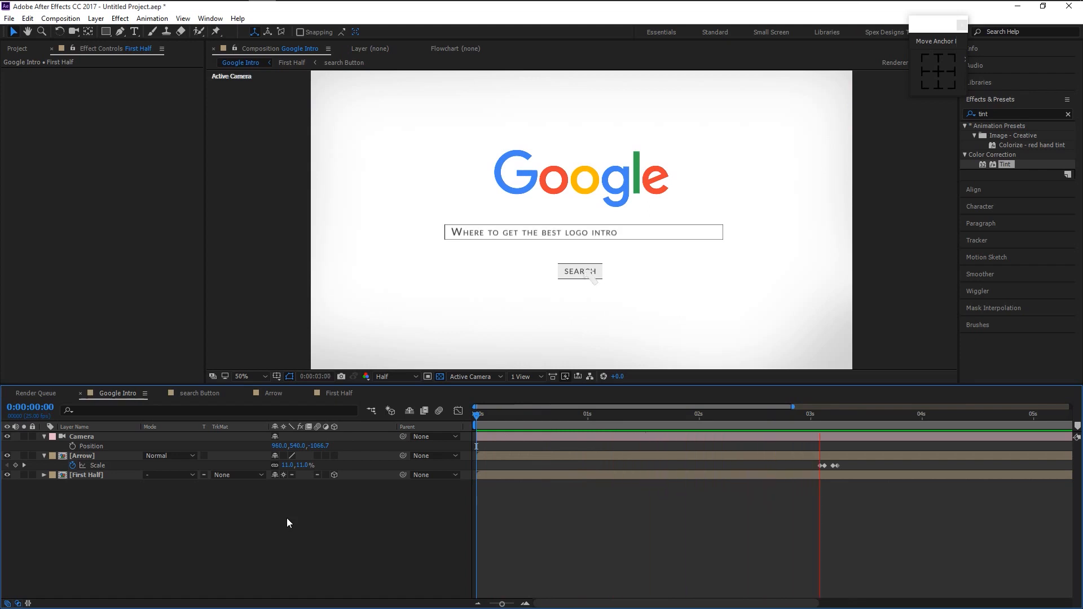
key("space")
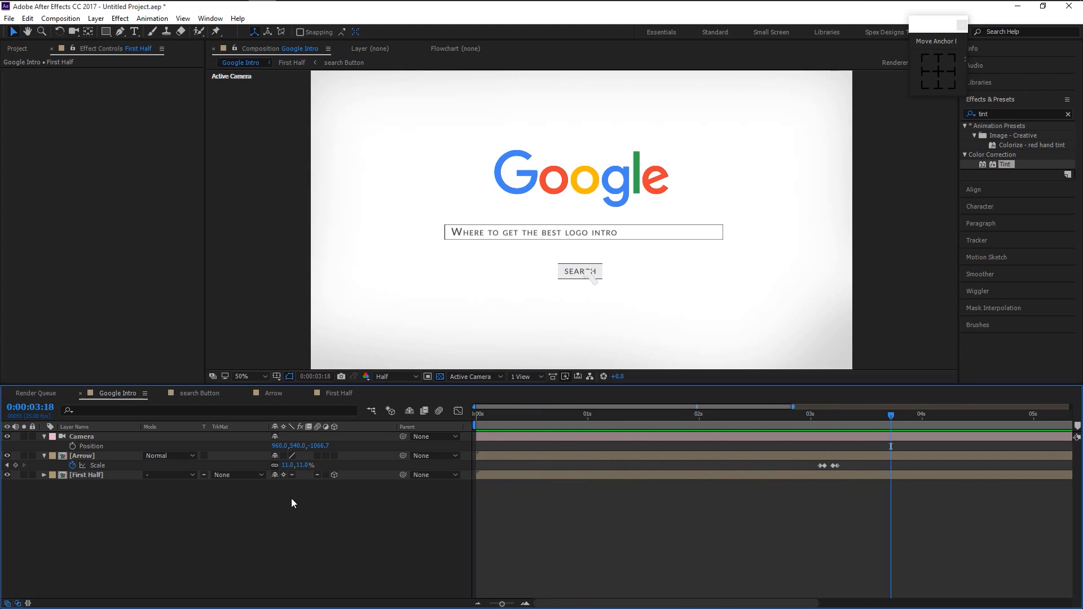
Make the Arrow layer 3D and move the current time to 0:00:03:07.
left_click(334, 456)
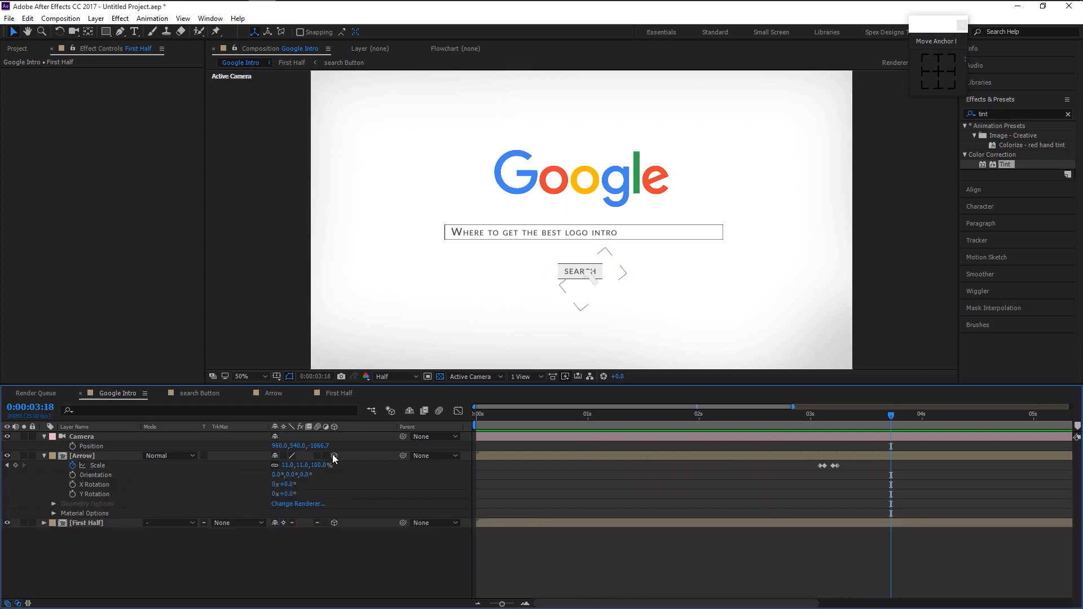
left_click(44, 456)
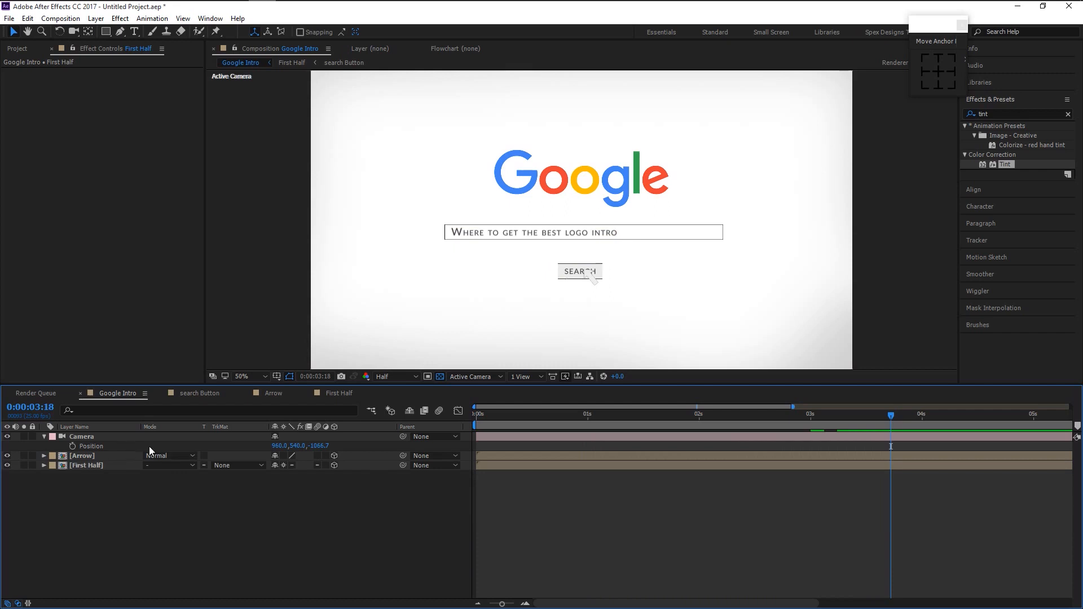
left_click_drag(587, 420, 841, 438)
key("minus")
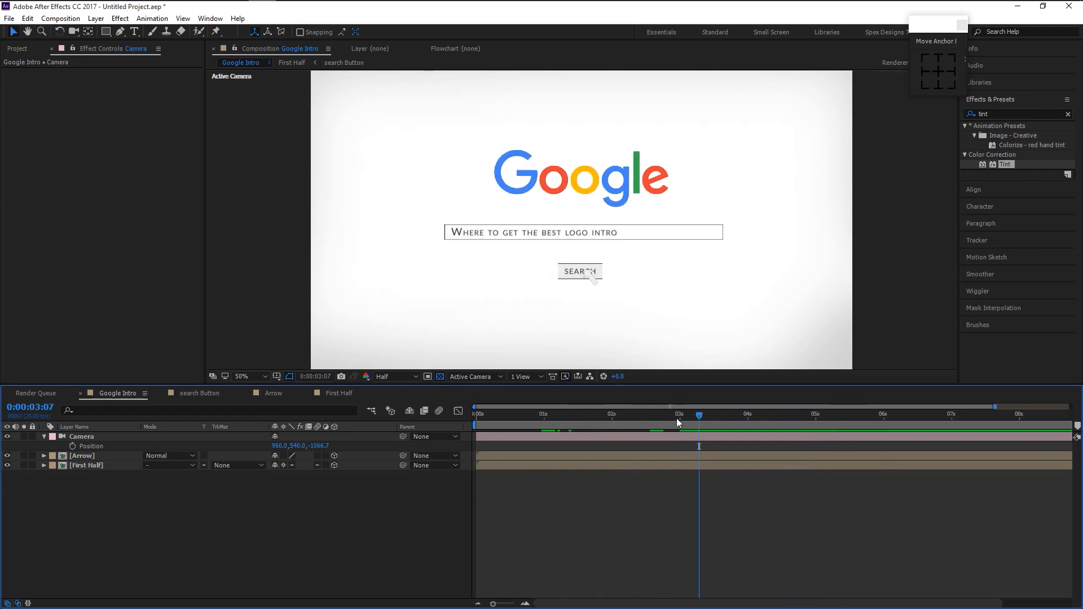
Switch the composition viewer to the 2 Views - Horizontal layout.
left_click(527, 377)
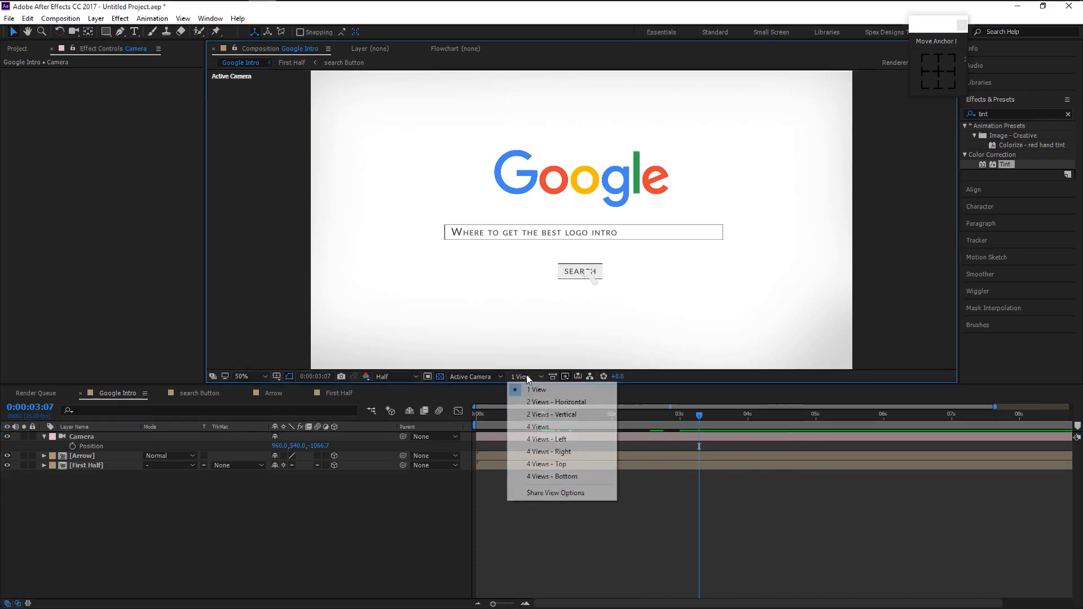
left_click(553, 403)
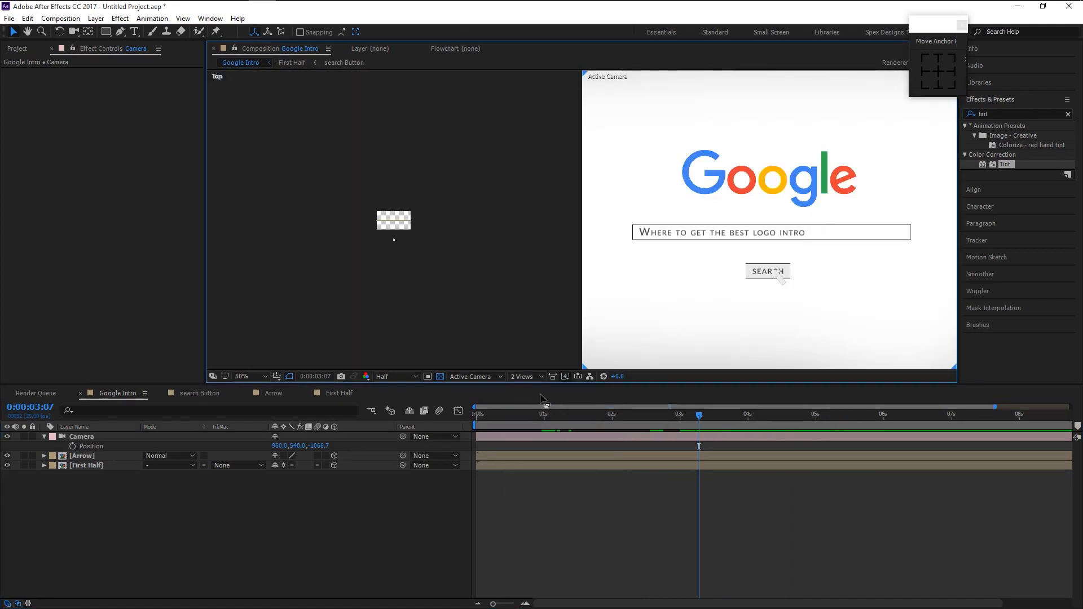
scroll(385, 256, "up", 6)
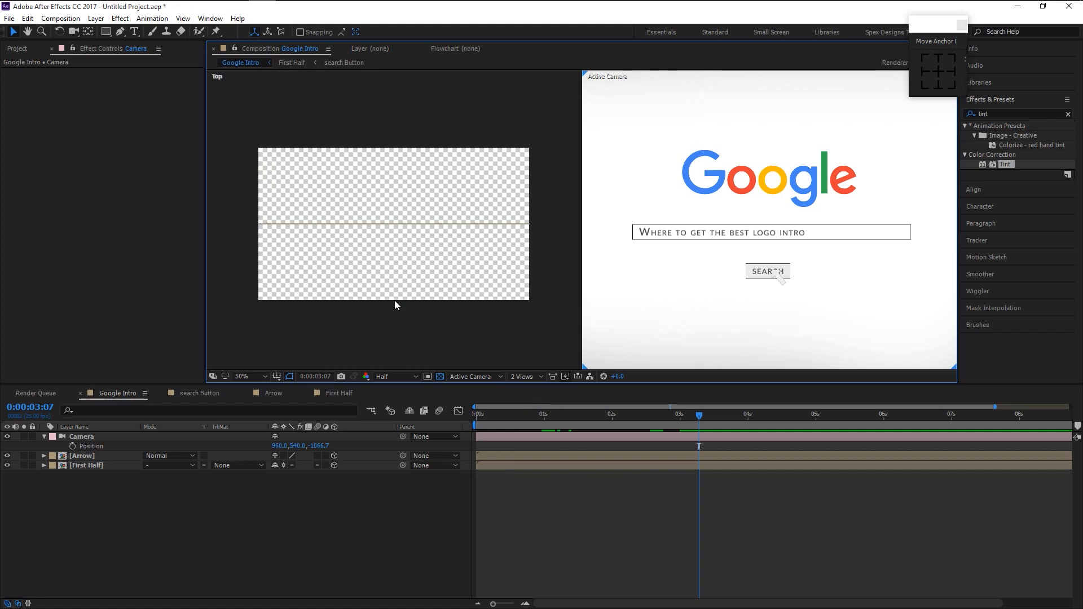
Examine the placement of the Arrow and First Half layers relative to the camera in the Top view.
left_click(407, 225)
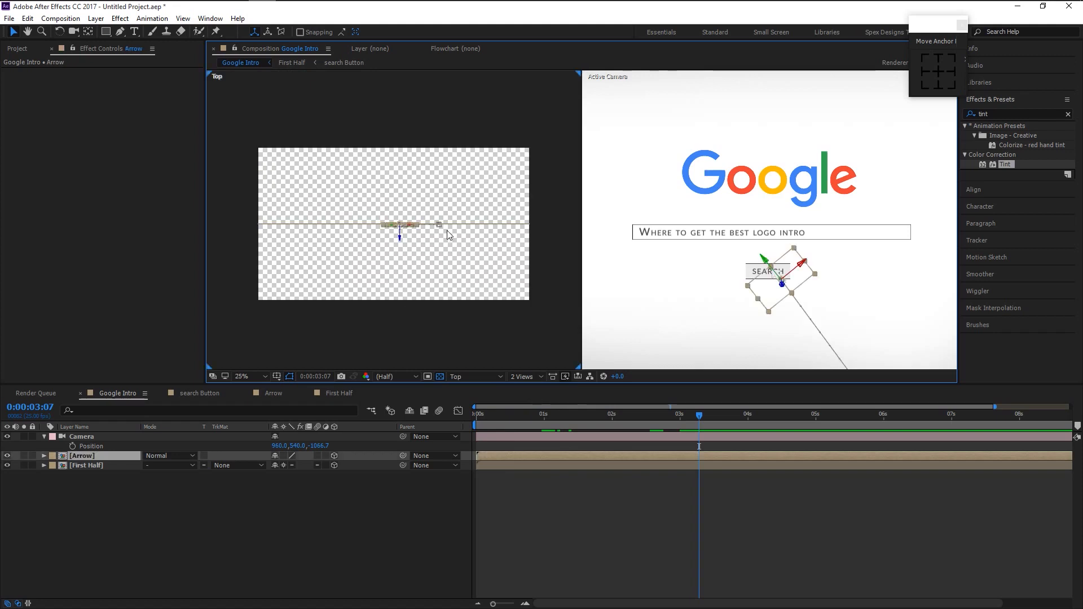
left_click(462, 225)
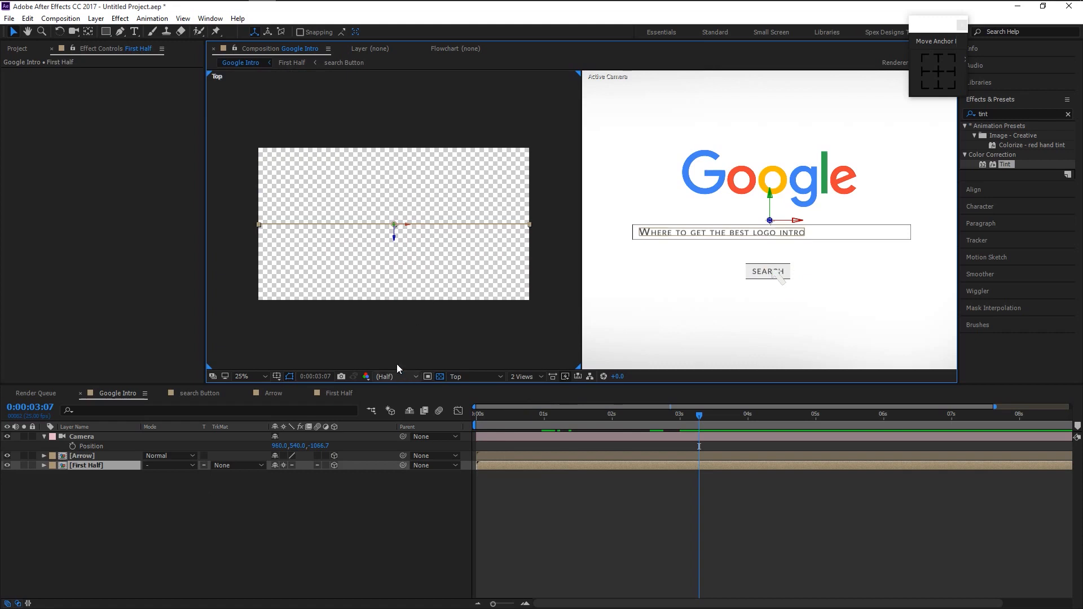
scroll(440, 314, "down", 3)
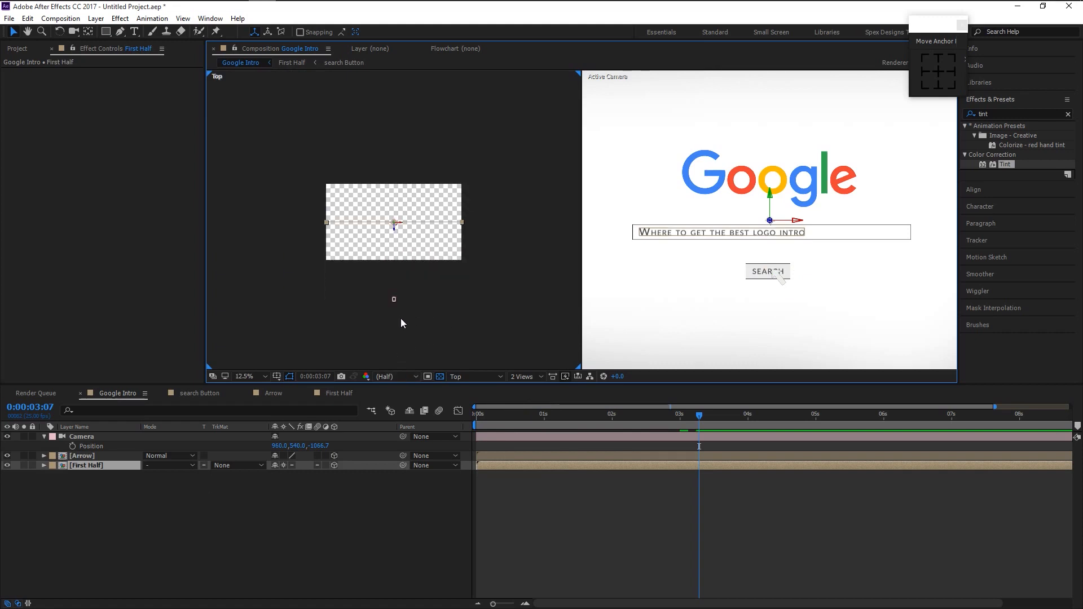
scroll(401, 323, "up", 1)
left_click_drag(430, 286, 430, 229)
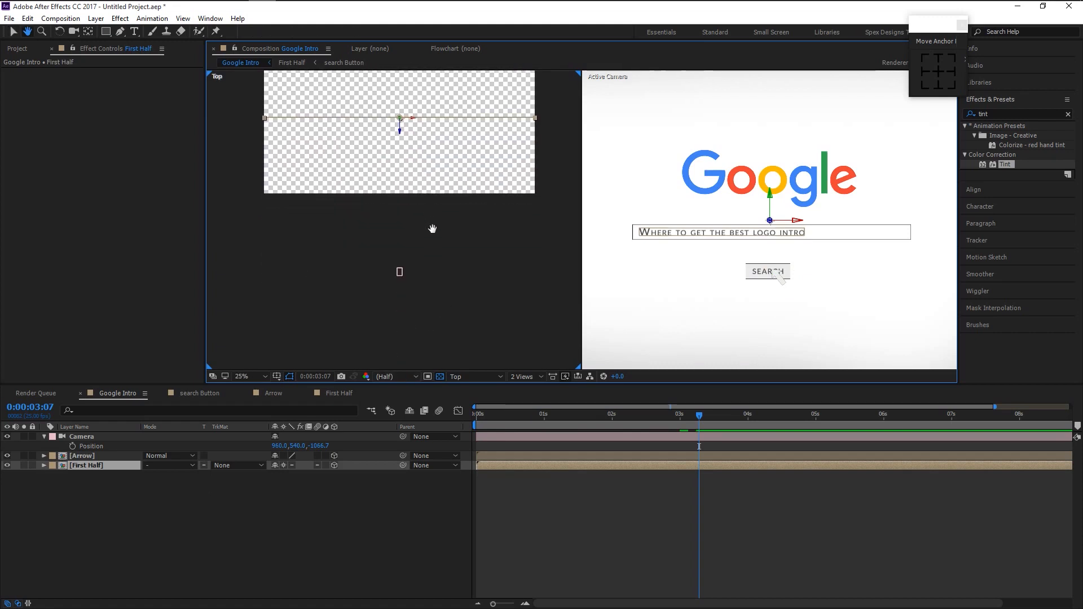
left_click(401, 276)
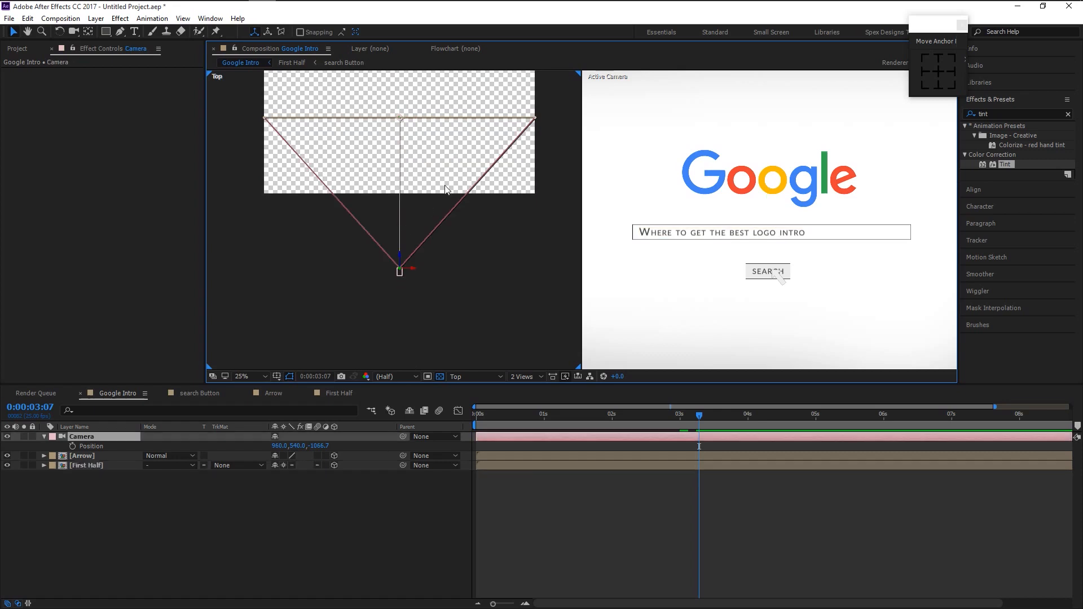
left_click_drag(482, 227, 477, 348)
scroll(491, 288, "down", 1)
left_click_drag(528, 219, 496, 229)
Create a project folder named Images.
left_click(19, 50)
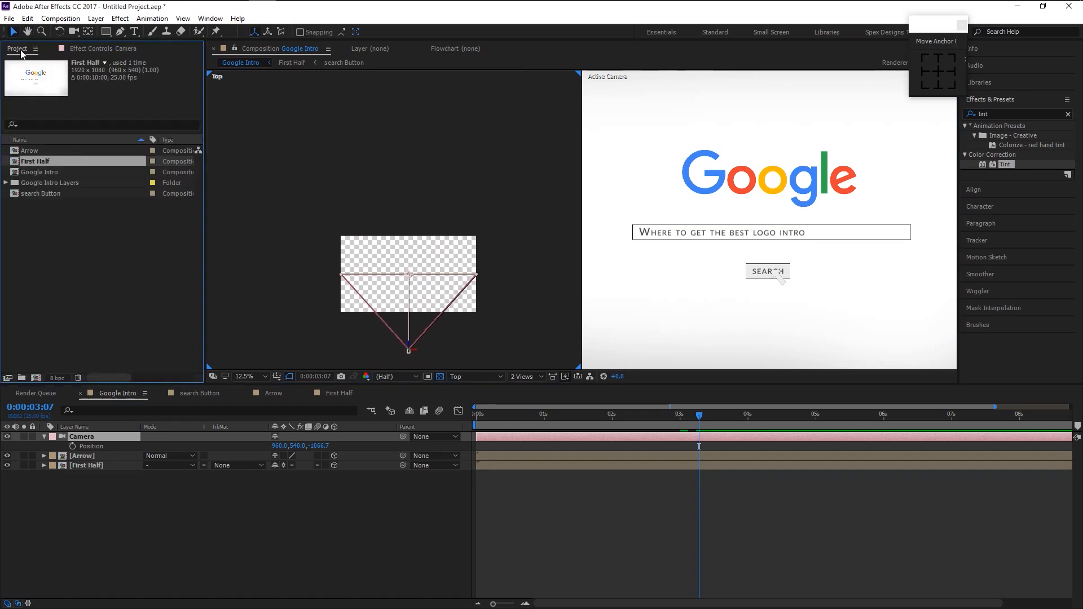
left_click(22, 378)
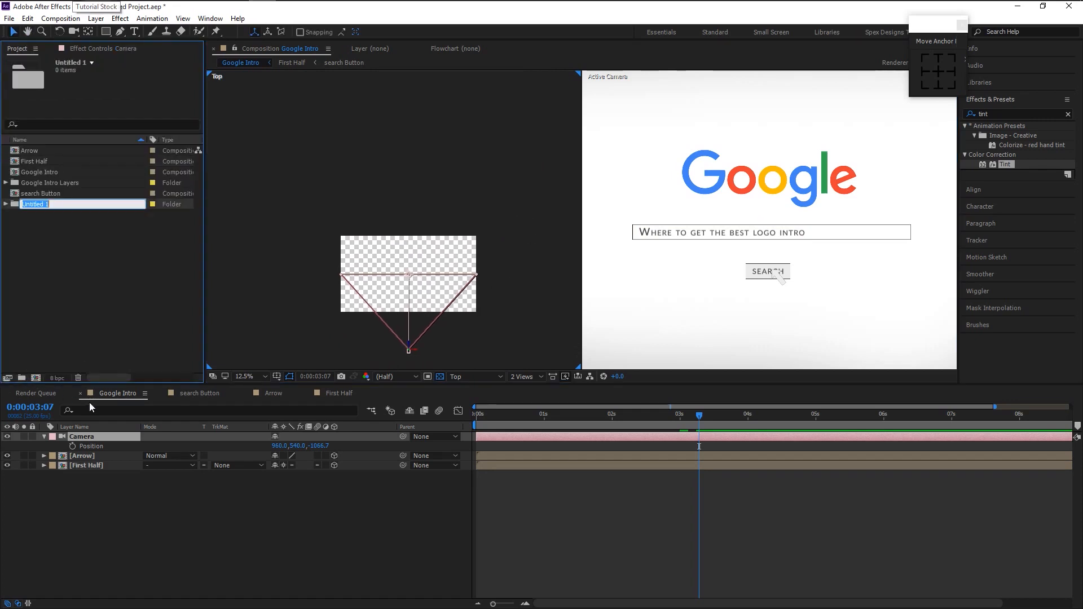
type("Images")
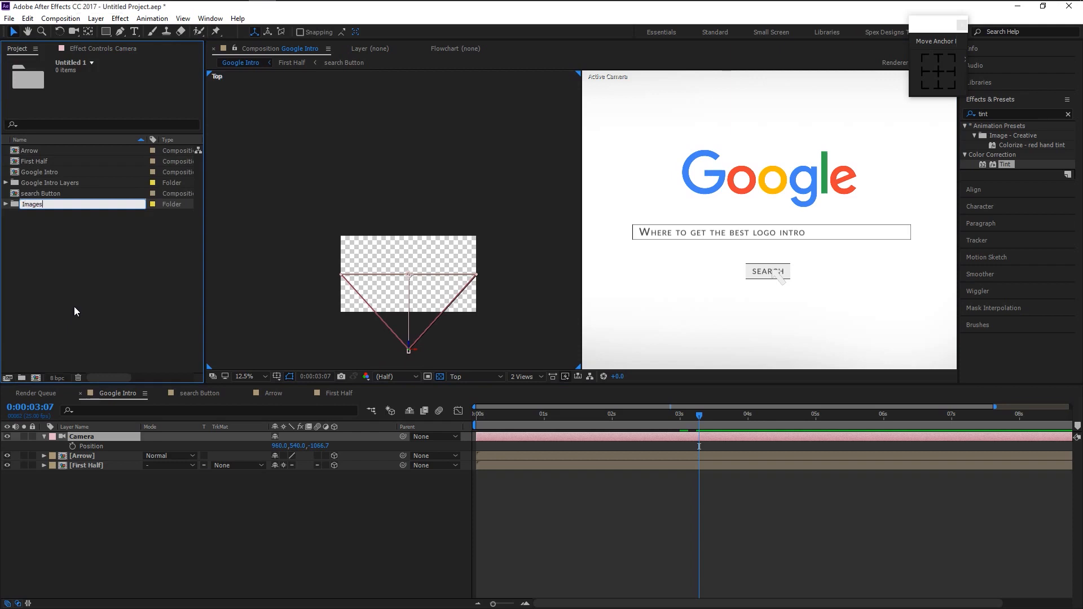
key("Return")
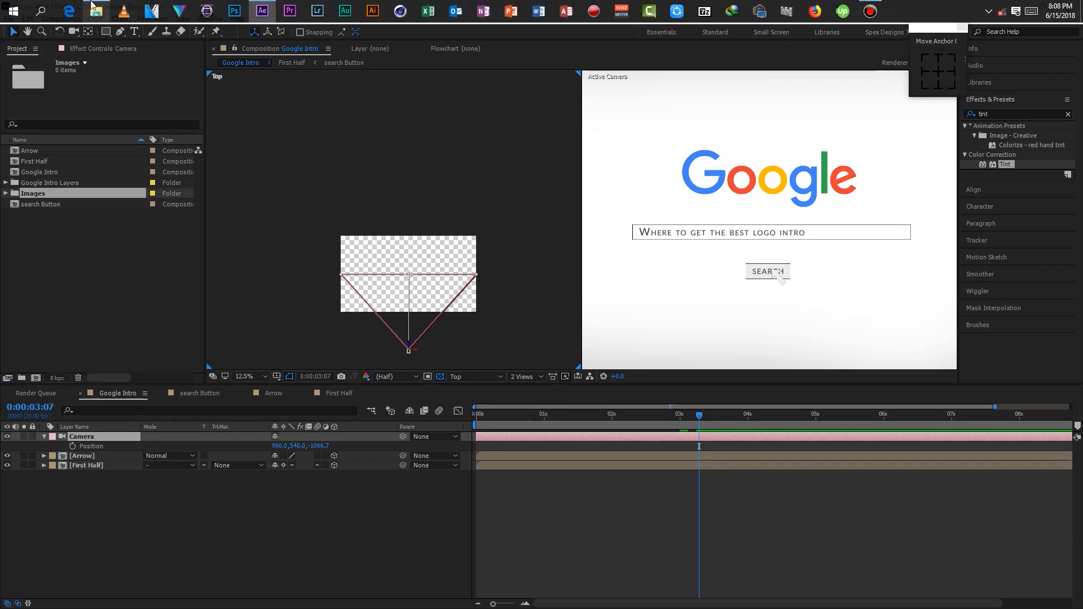
Import all the logo image files from the Tutorial Stock folder in File Explorer into the project's Images folder.
left_click(96, 11)
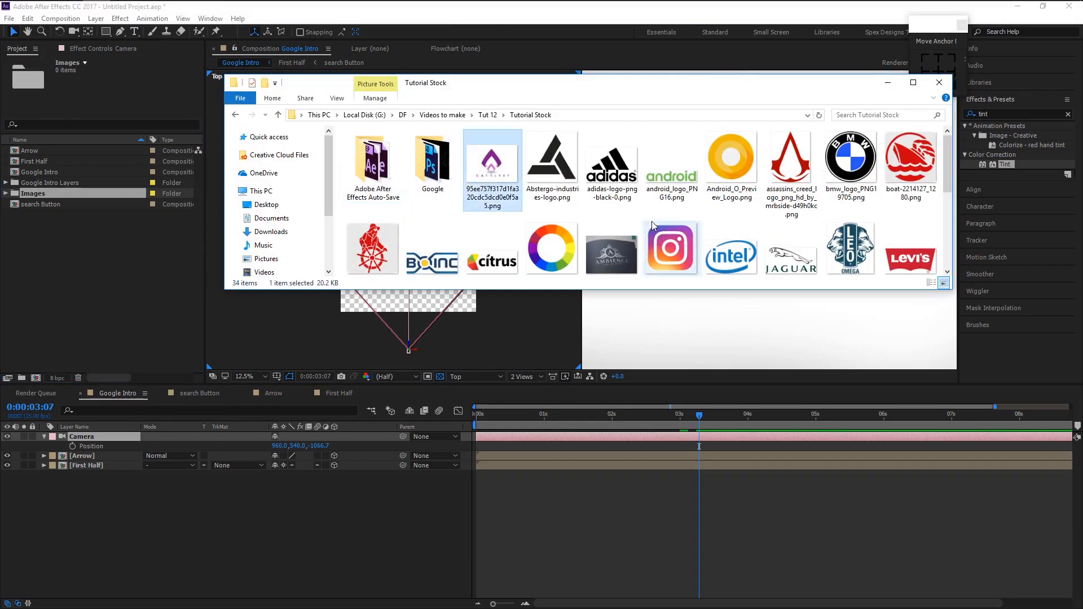
scroll(651, 228, "down", 3)
left_click(573, 245)
key("ctrl+a")
scroll(448, 226, "up", 3)
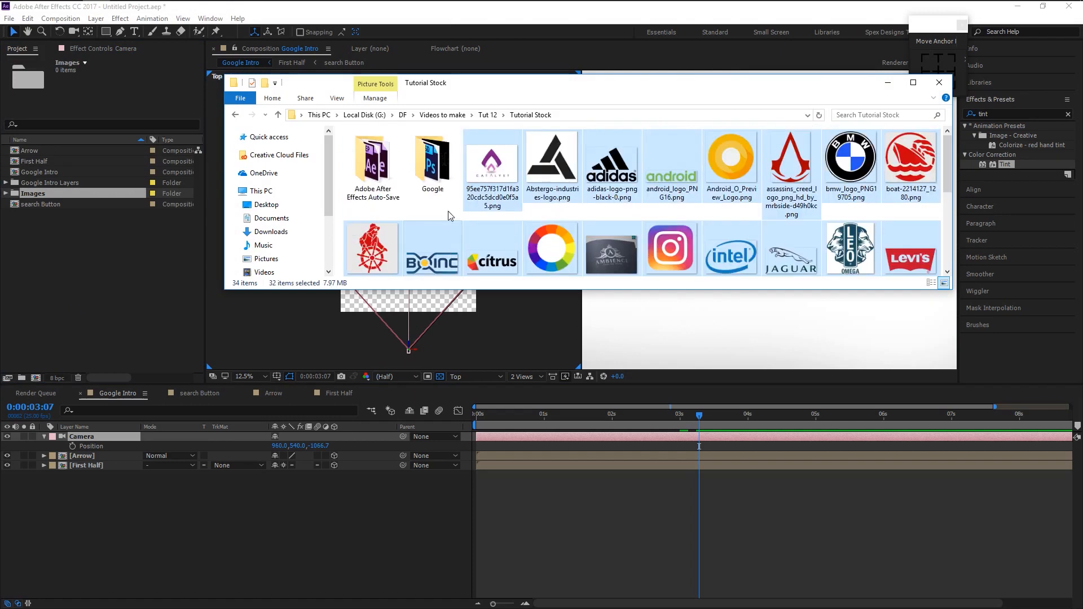
left_click_drag(482, 173, 95, 188)
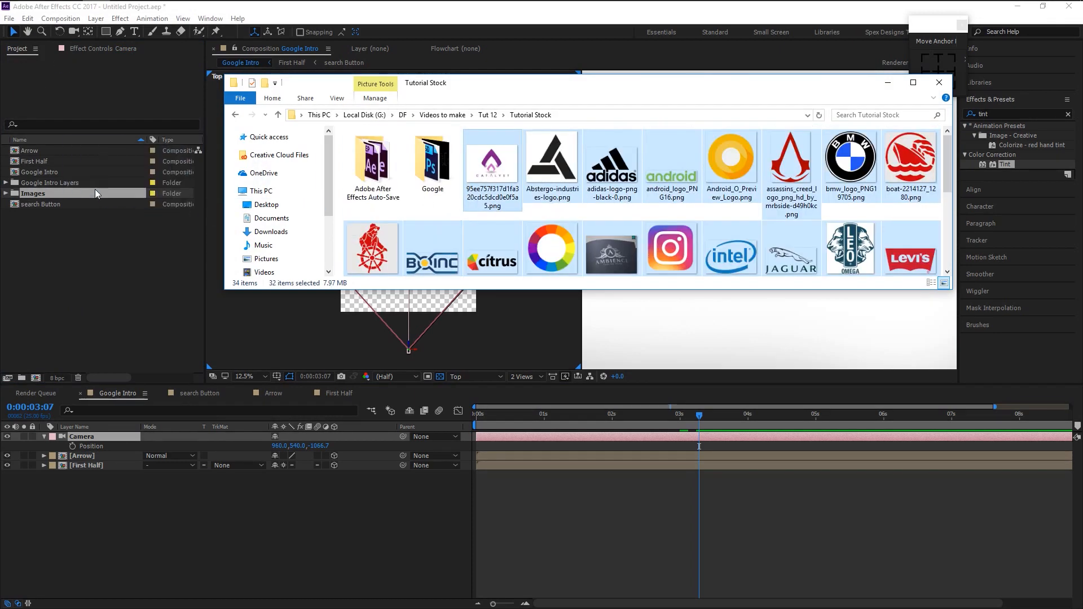
Import Logo-Gentle-PSD.png from File Explorer into the project, outside any folder.
left_click(104, 234)
left_click(97, 6)
left_click_drag(509, 175, 93, 233)
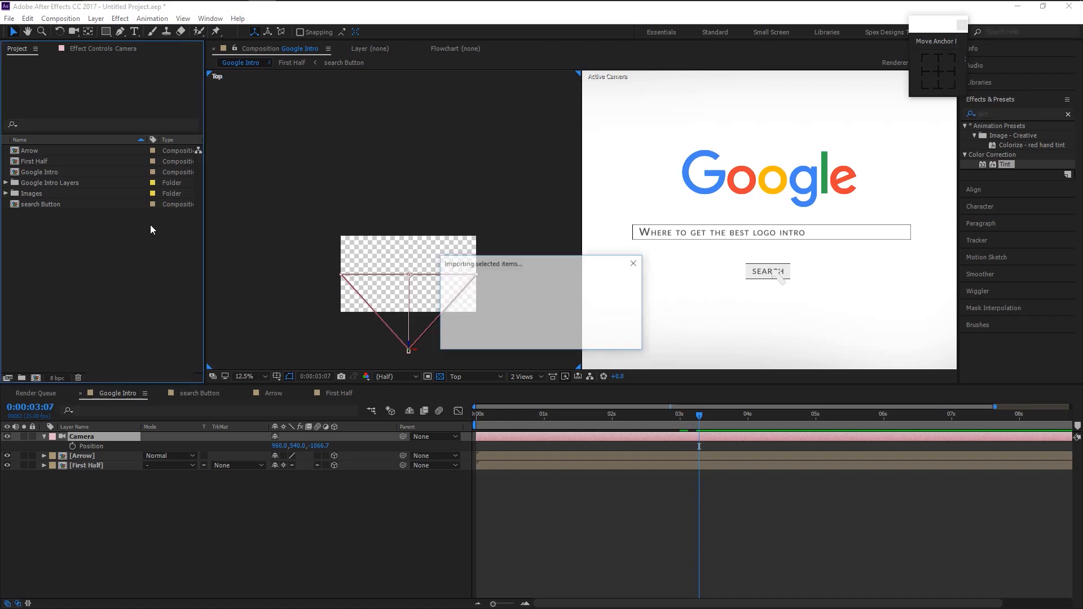
left_click(79, 259)
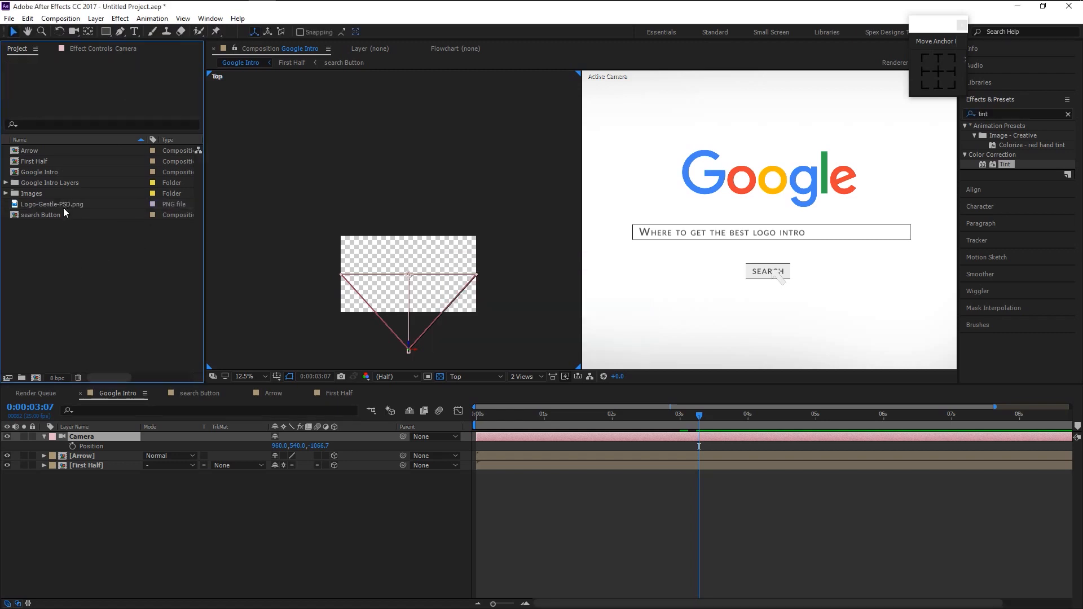
Create a white solid named BG white in the Google Intro composition and place it below all other layers.
left_click(134, 510)
right_click(133, 510)
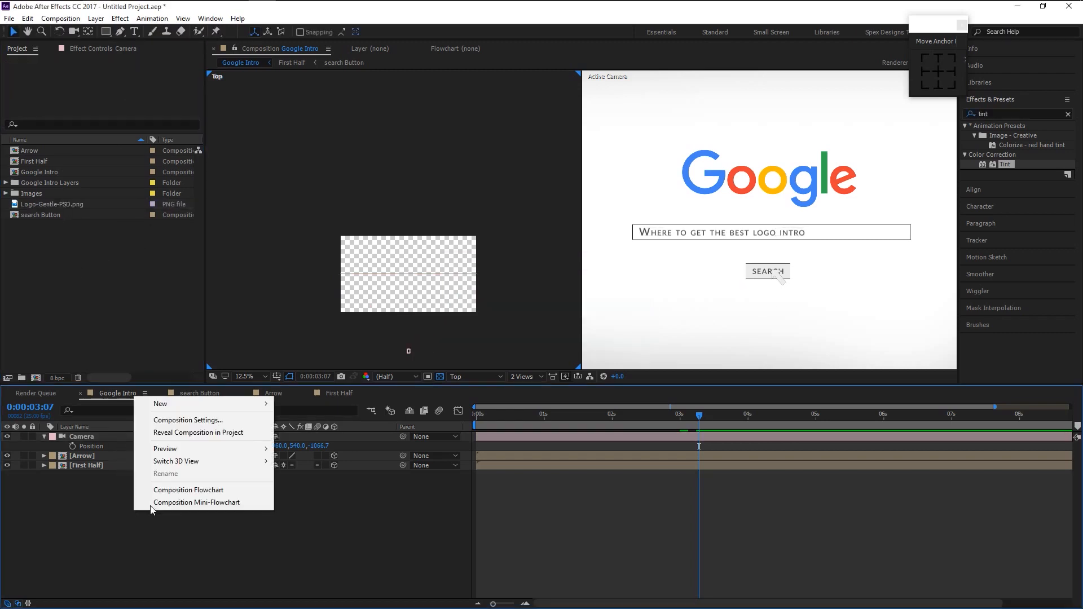
mouse_move(193, 411)
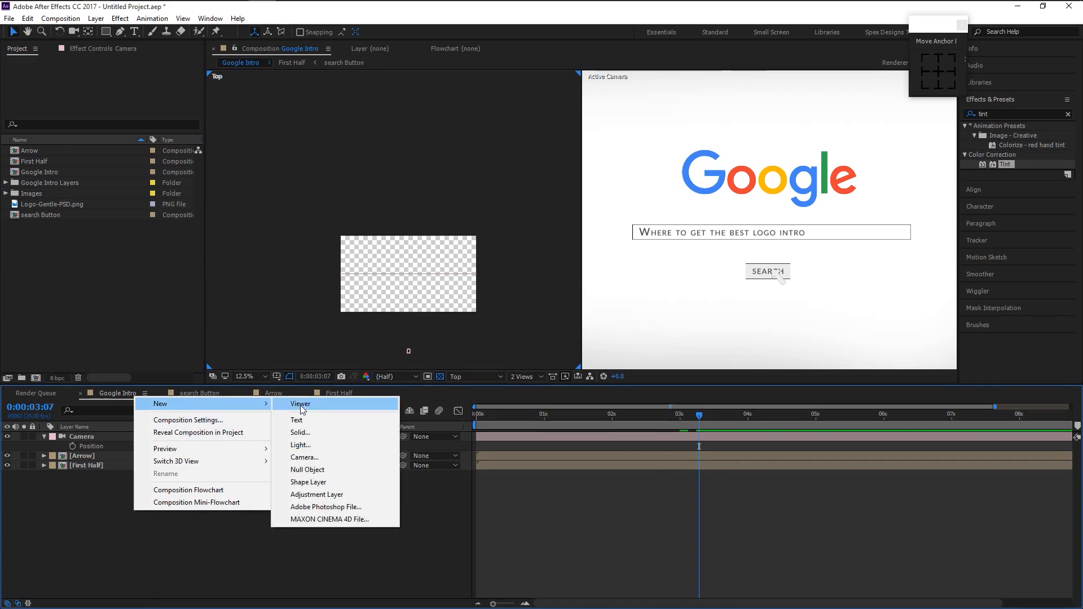
left_click(323, 432)
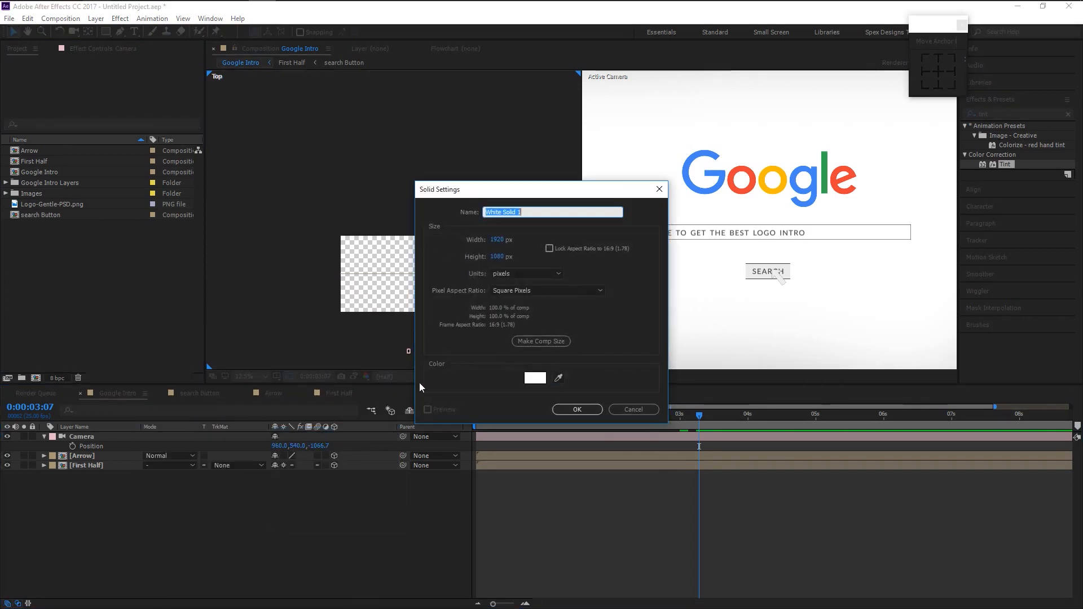
left_click(531, 378)
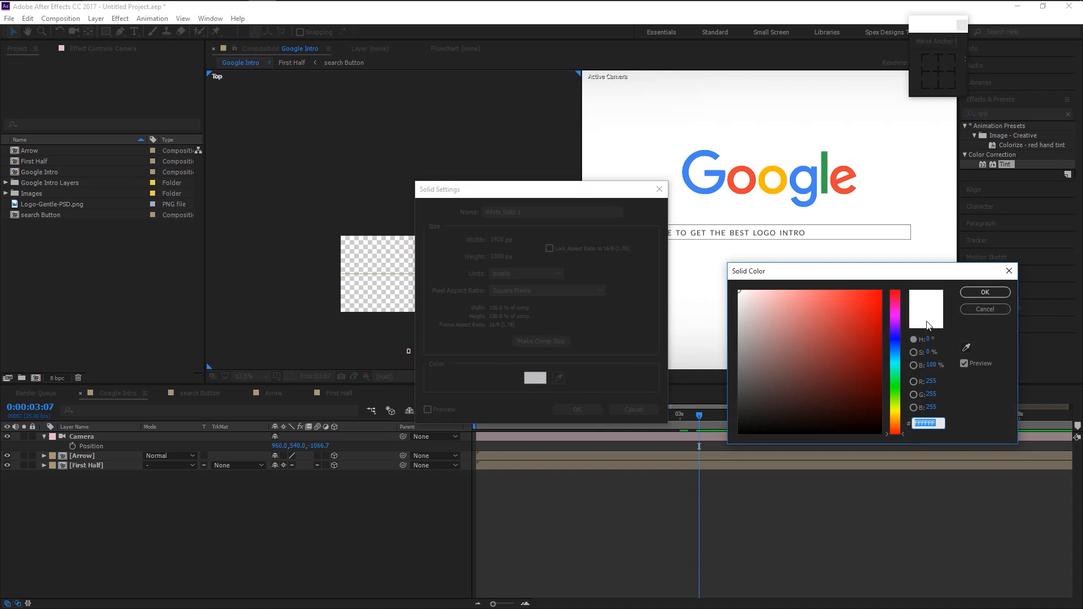
left_click(972, 294)
key("BackSpace")
type("BG white")
key("Return")
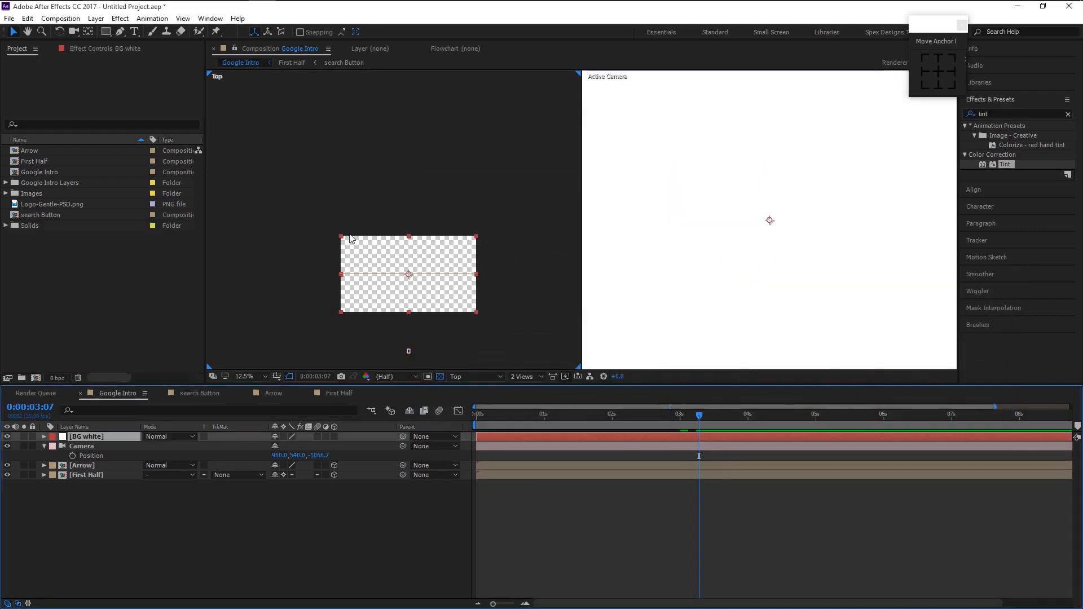
left_click_drag(92, 435, 100, 513)
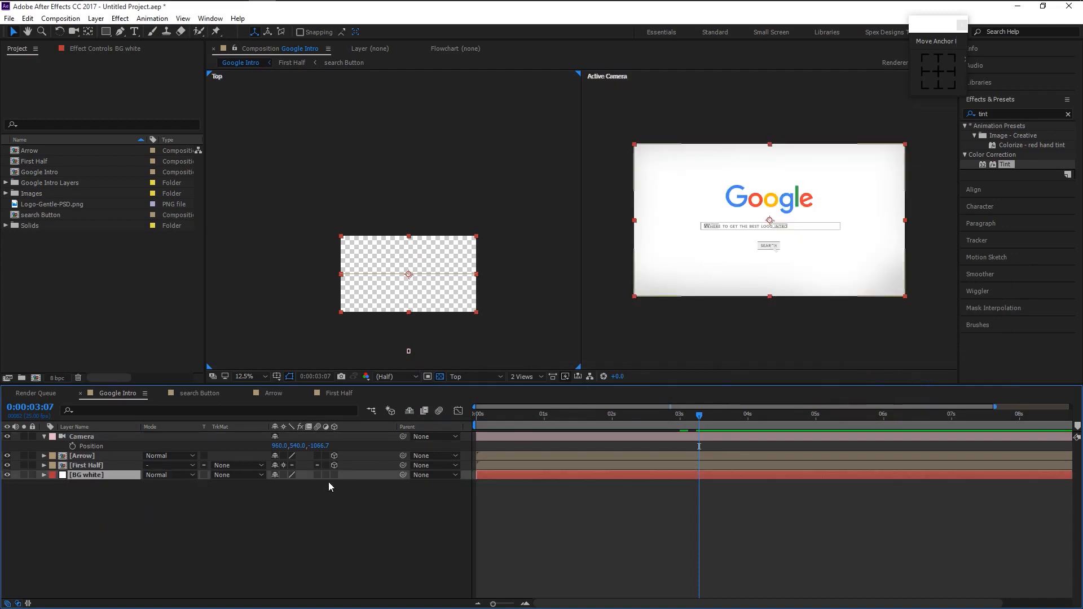
left_click(160, 502)
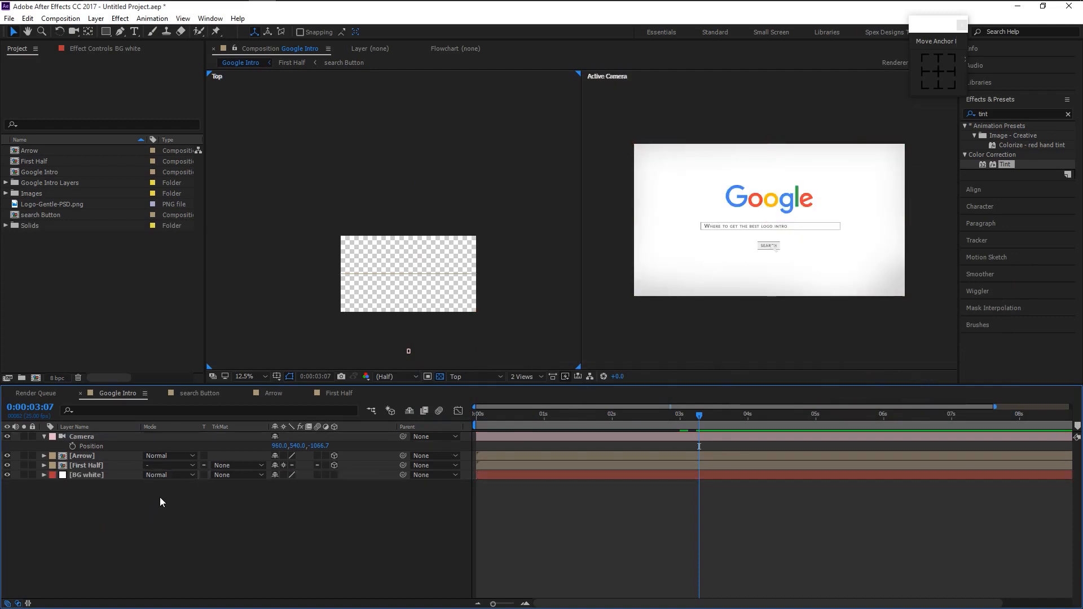
Make the BG white layer 3D and move it back in depth behind the First Half layer in the Top view.
left_click(134, 475)
left_click(335, 474)
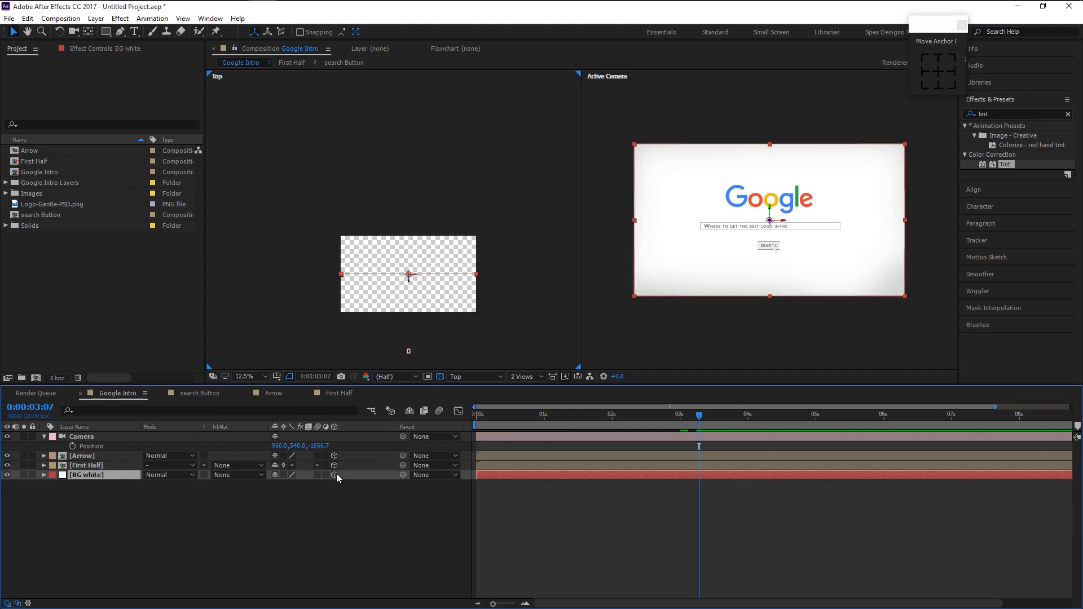
left_click_drag(488, 196, 469, 275)
key("comma")
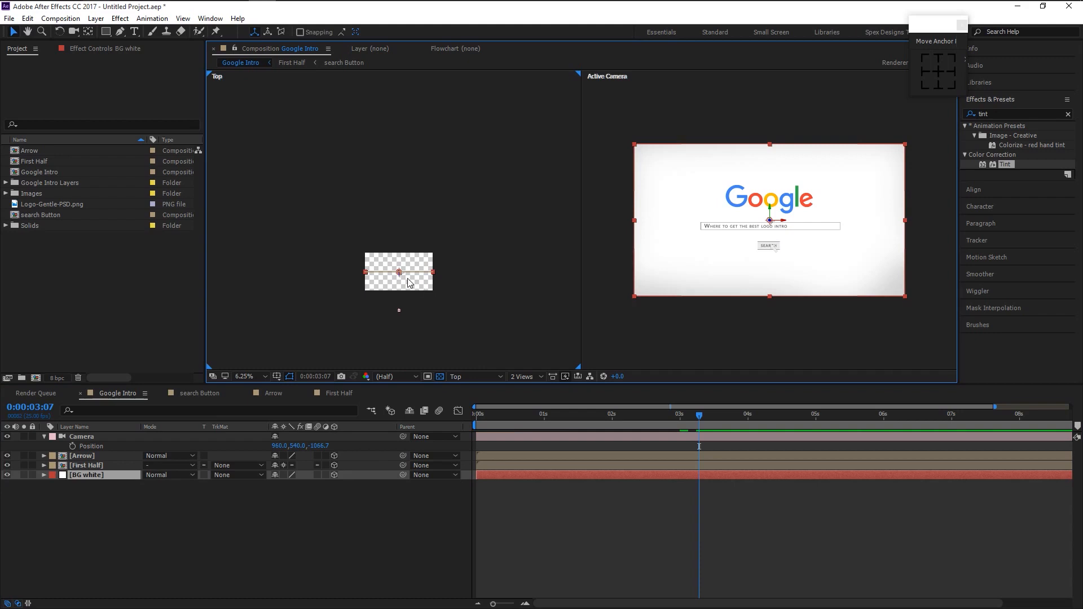
key("period")
key("period")
key("period")
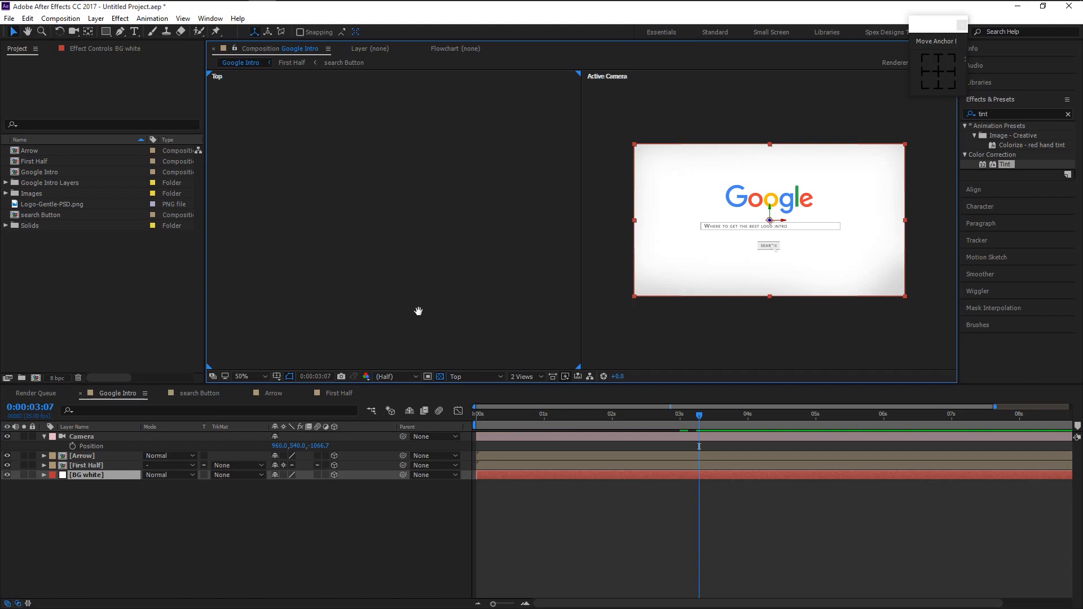
left_click_drag(418, 309, 418, 122)
scroll(442, 235, "down", 8)
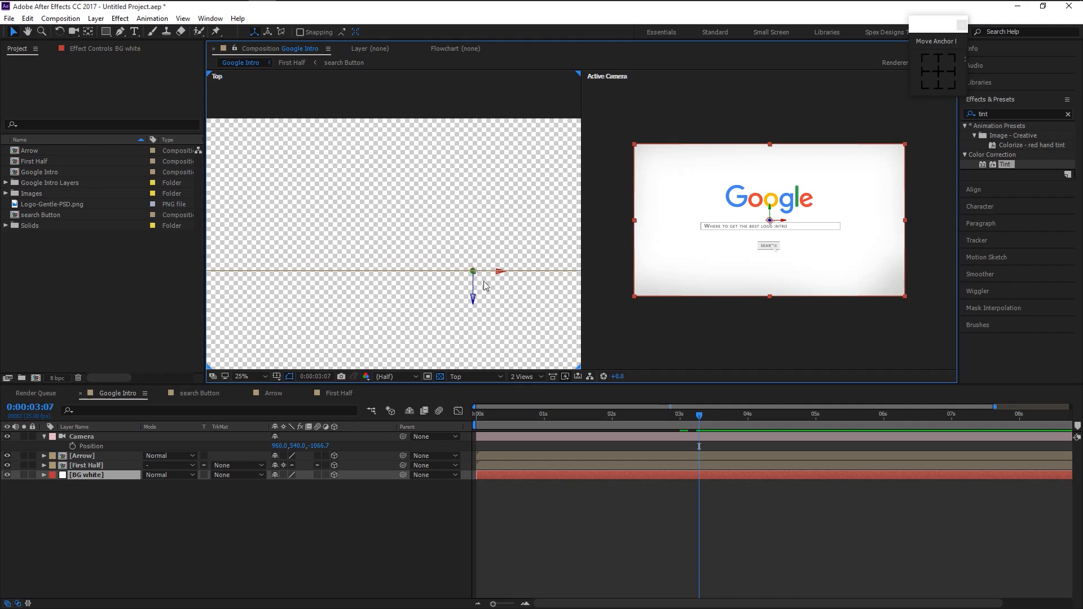
scroll(484, 285, "down", 1)
left_click_drag(488, 296, 425, 294)
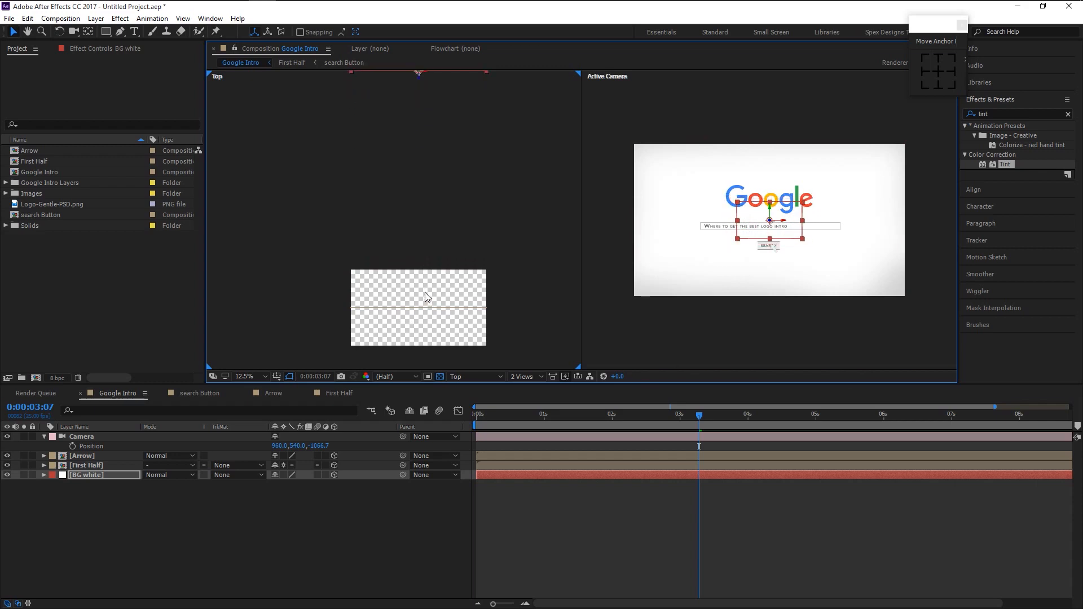
Nudge the BG white layer still farther back along the Z axis.
key("comma")
key("comma")
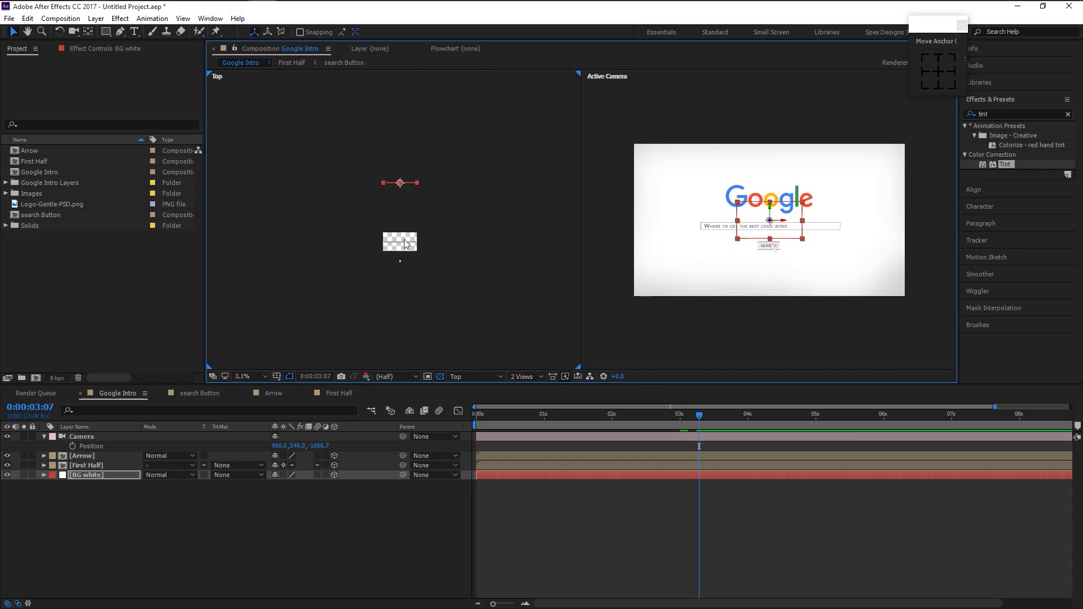
key("shift+Up")
key("shift+Up")
key("shift+Up")
key("shift+Up")
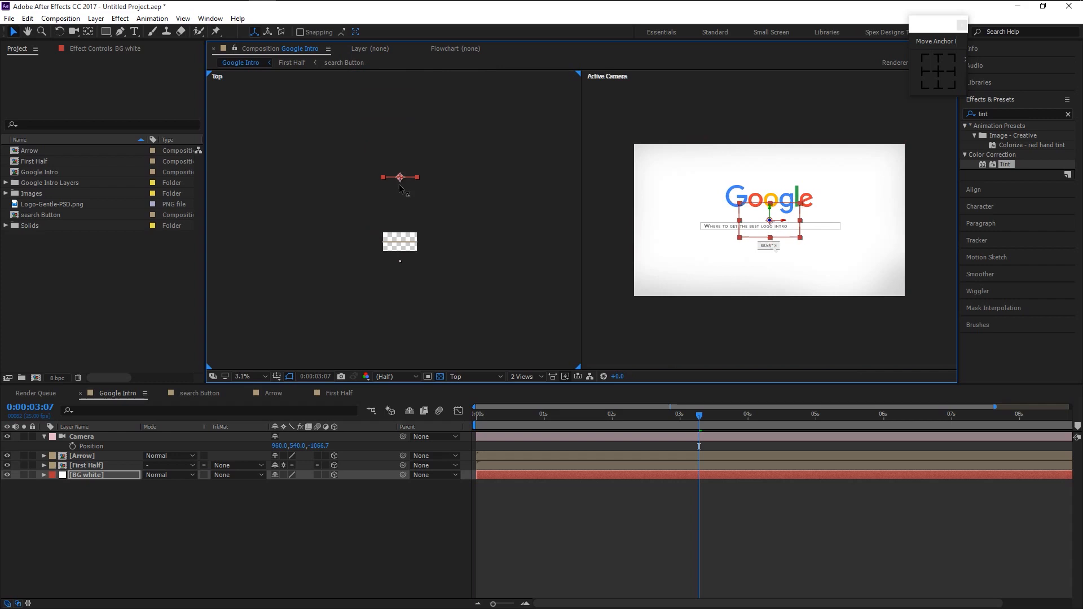
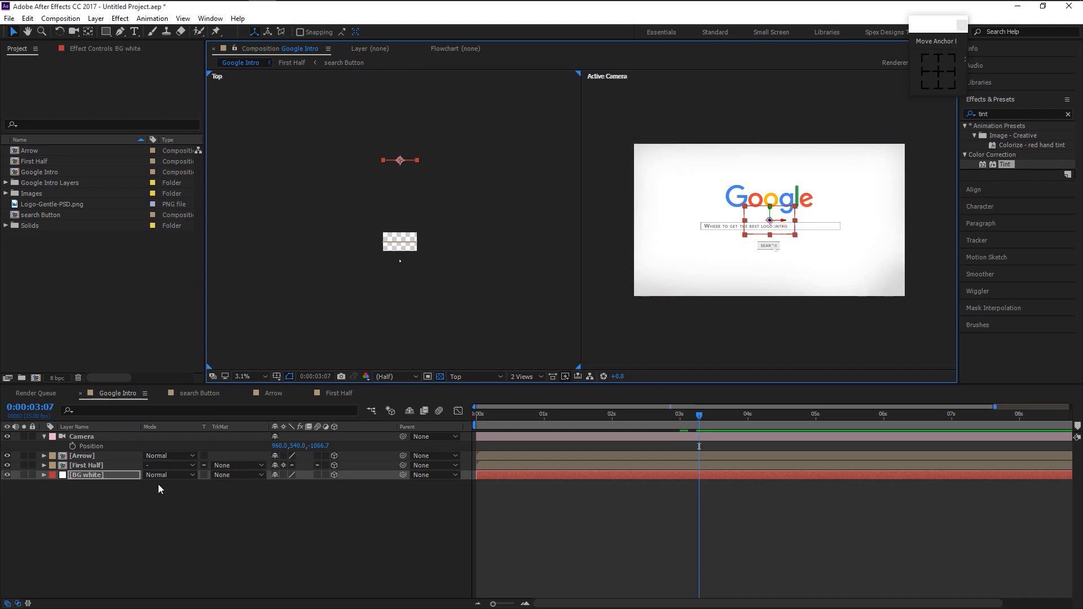
Scale the BG white layer up to 926% and move it farther away from the camera in the Top view.
left_click(105, 478)
key("s")
left_click_drag(326, 484, 593, 495)
key("period")
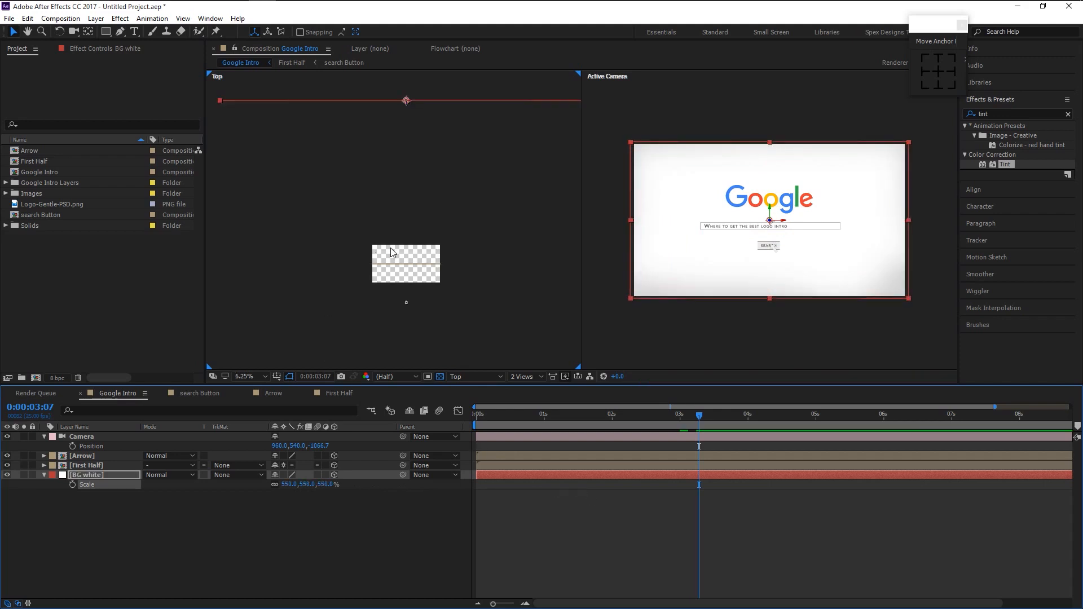
key("comma")
left_click(400, 161)
left_click_drag(400, 162, 400, 89)
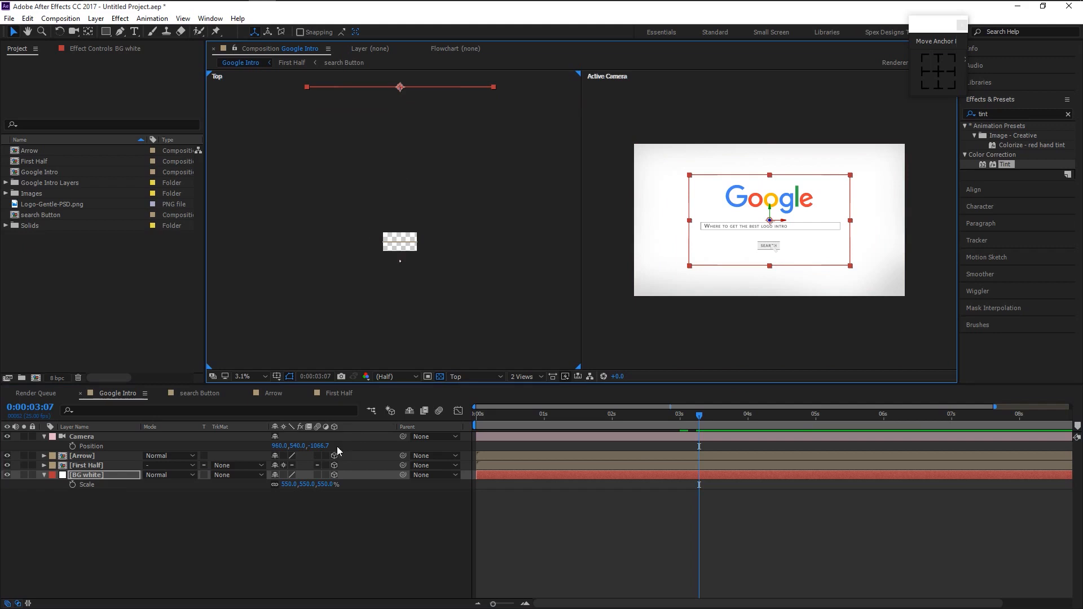
left_click_drag(319, 490, 546, 499)
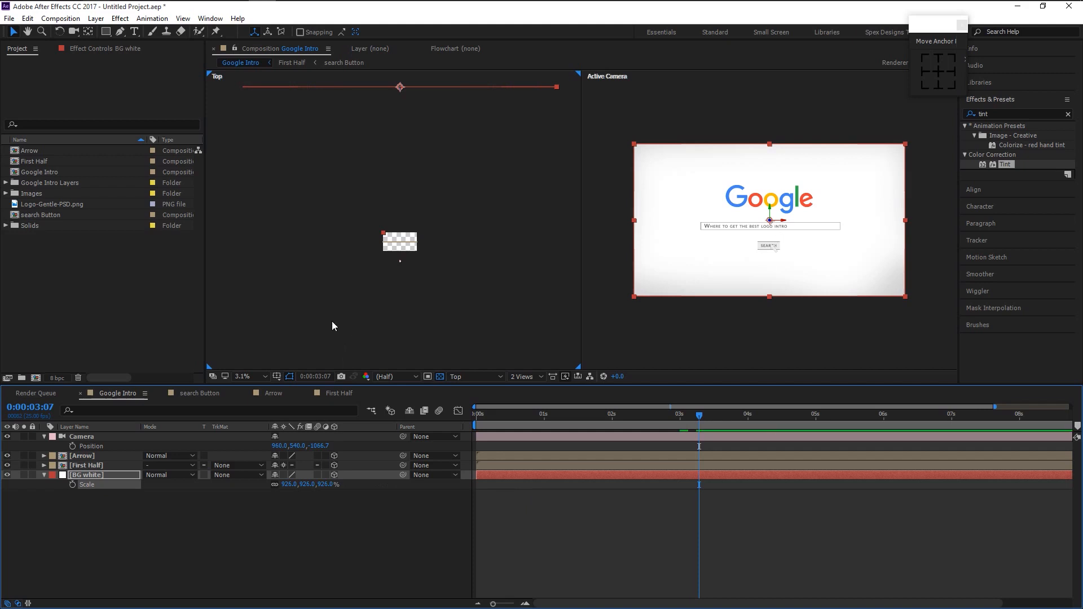
Select the Camera layer and expand its Transform properties, including Point of Interest.
key("period")
scroll(459, 234, "down", 1)
left_click_drag(407, 272, 438, 56)
left_click(401, 334)
scroll(400, 333, "up", 1)
scroll(407, 235, "up", 3)
left_click_drag(473, 361, 499, 203)
left_click_drag(506, 250, 460, 327)
left_click(441, 288)
scroll(499, 135, "up", 2)
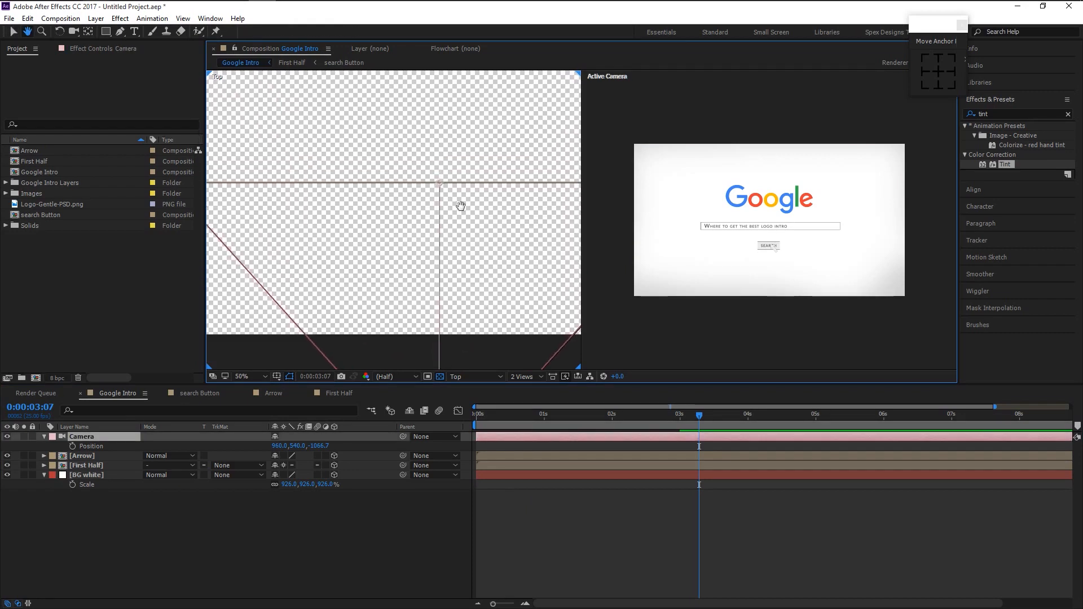
left_click_drag(493, 168, 438, 250)
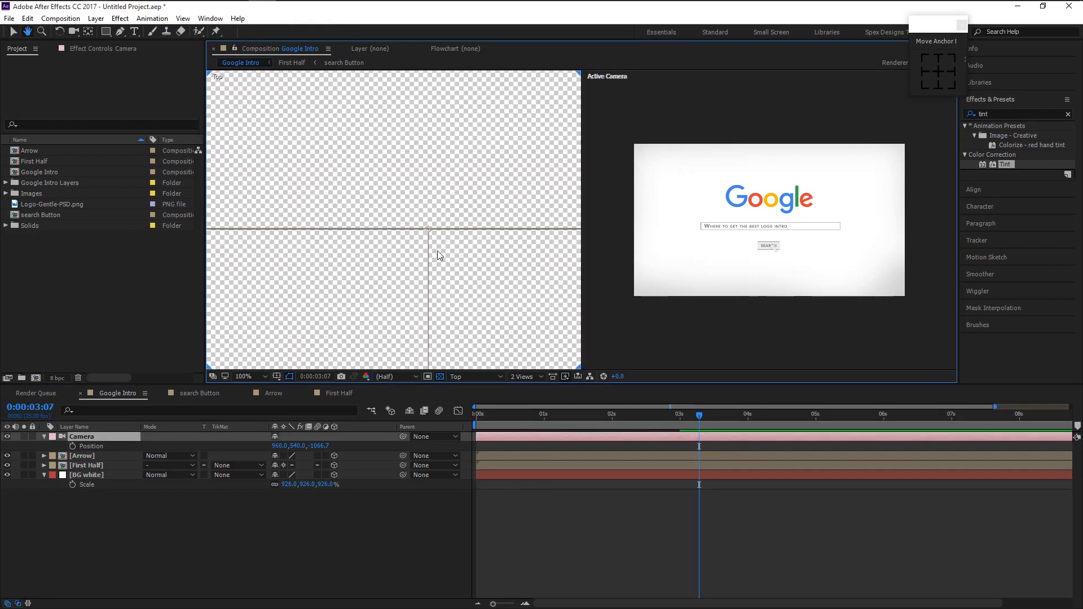
scroll(437, 251, "up", 1)
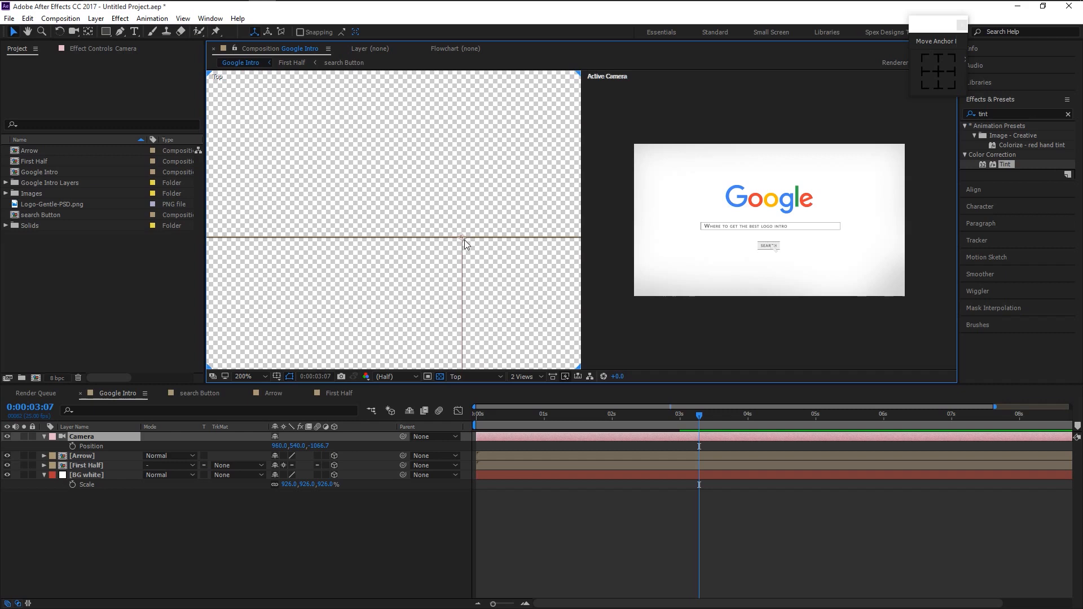
left_click(45, 437)
left_click(45, 437)
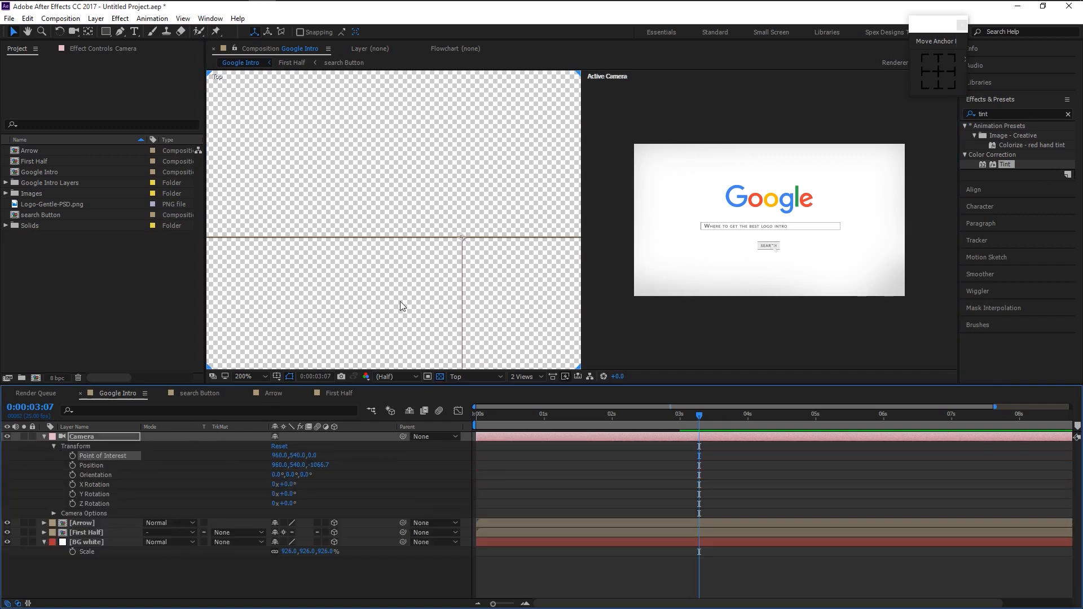
Move the camera's Point of Interest back in the Top view, just beyond the BG white layer, to a Z of about 9232.
scroll(462, 236, "down", 12)
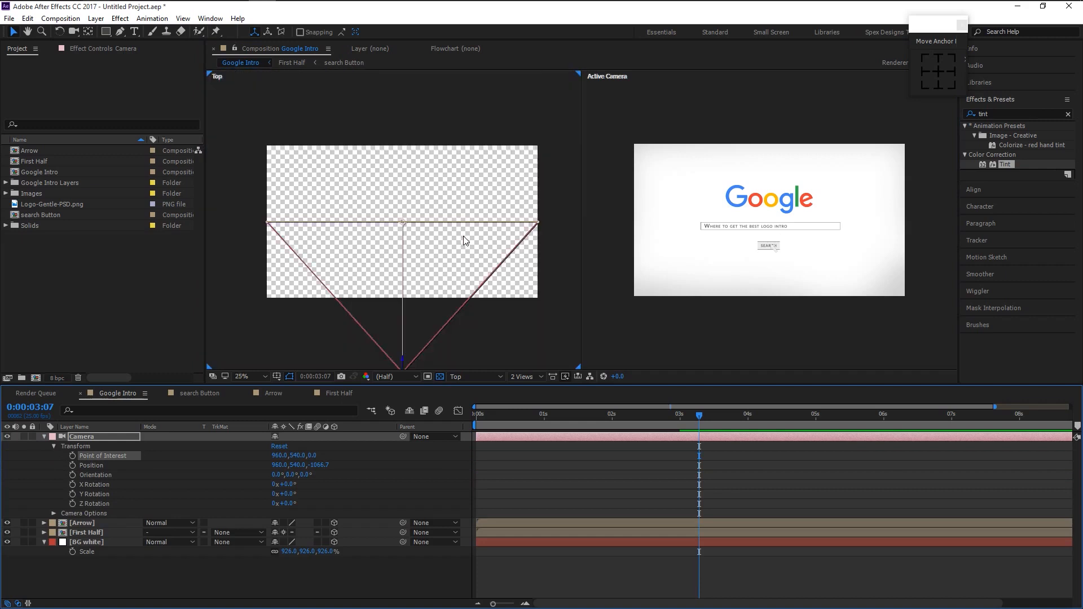
left_click_drag(443, 183, 451, 276)
scroll(416, 311, "up", 2)
left_click_drag(423, 318, 440, 131)
left_click_drag(455, 281, 464, 167)
left_click_drag(496, 213, 489, 259)
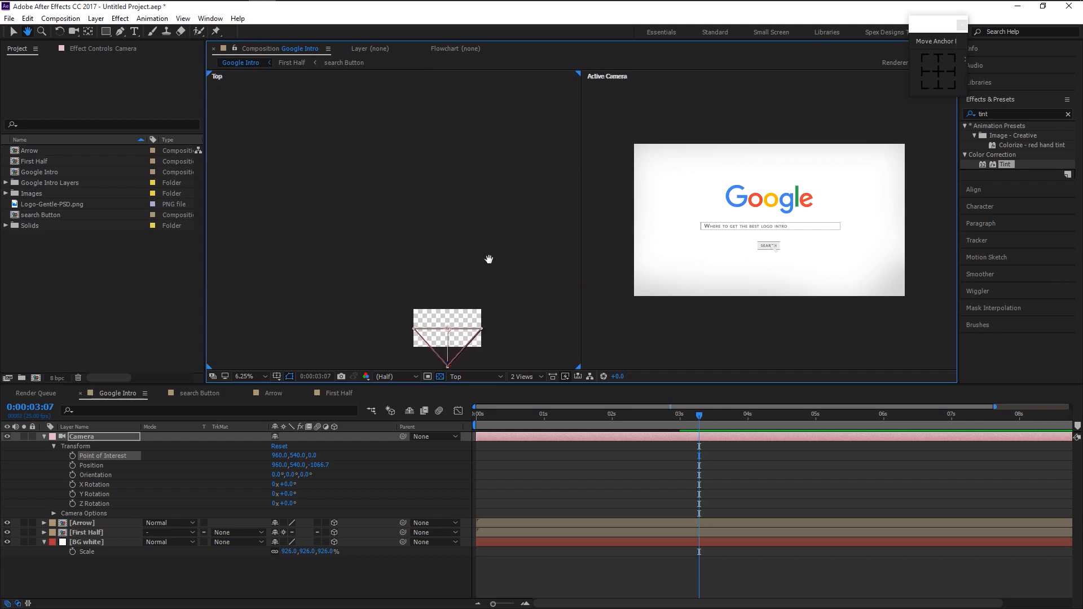
key("v")
left_click_drag(451, 295, 455, 256)
left_click_drag(457, 205, 460, 50)
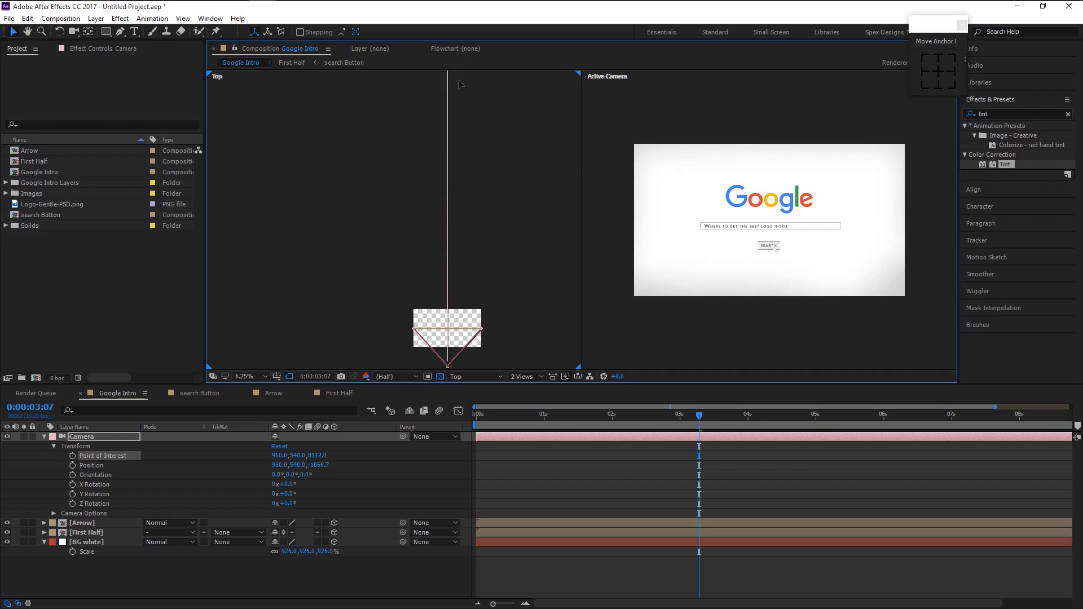
key("comma")
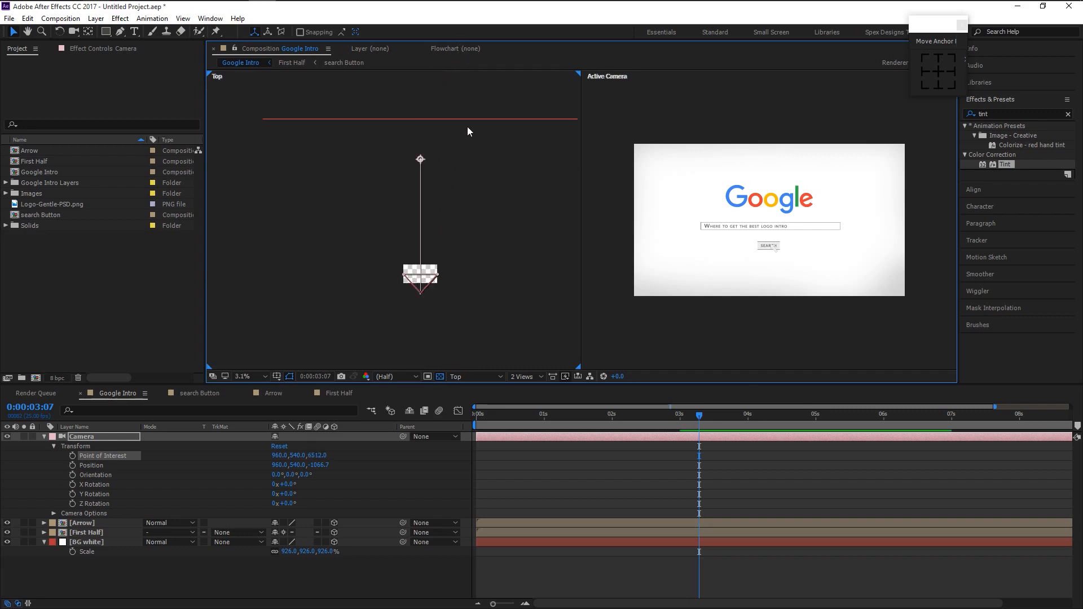
left_click_drag(421, 159, 421, 105)
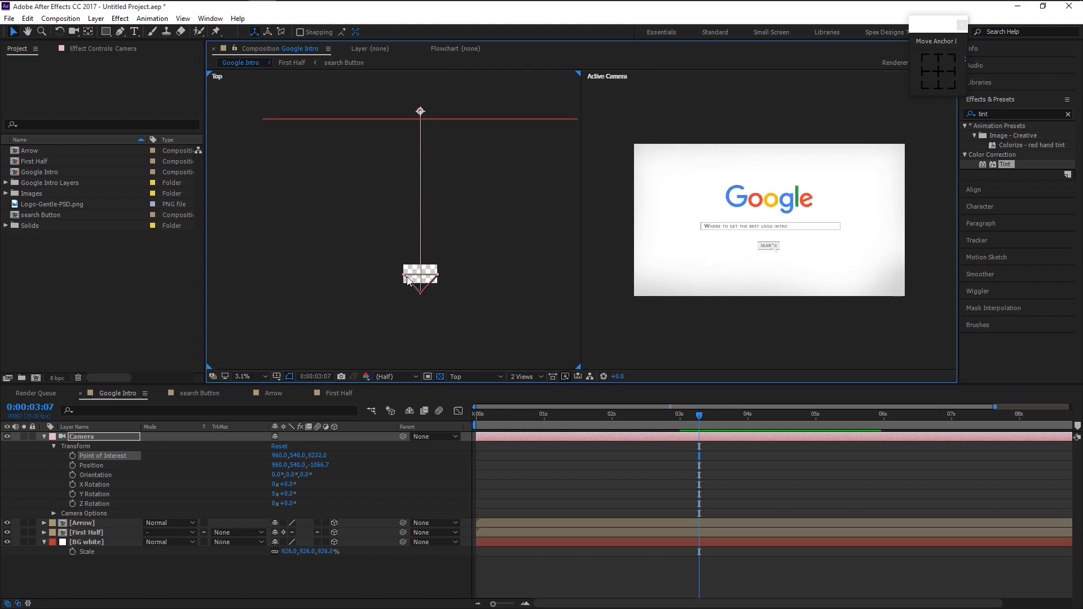
Try moving the camera's Position forward in Z past the First Half layer, and undo the move.
key("period")
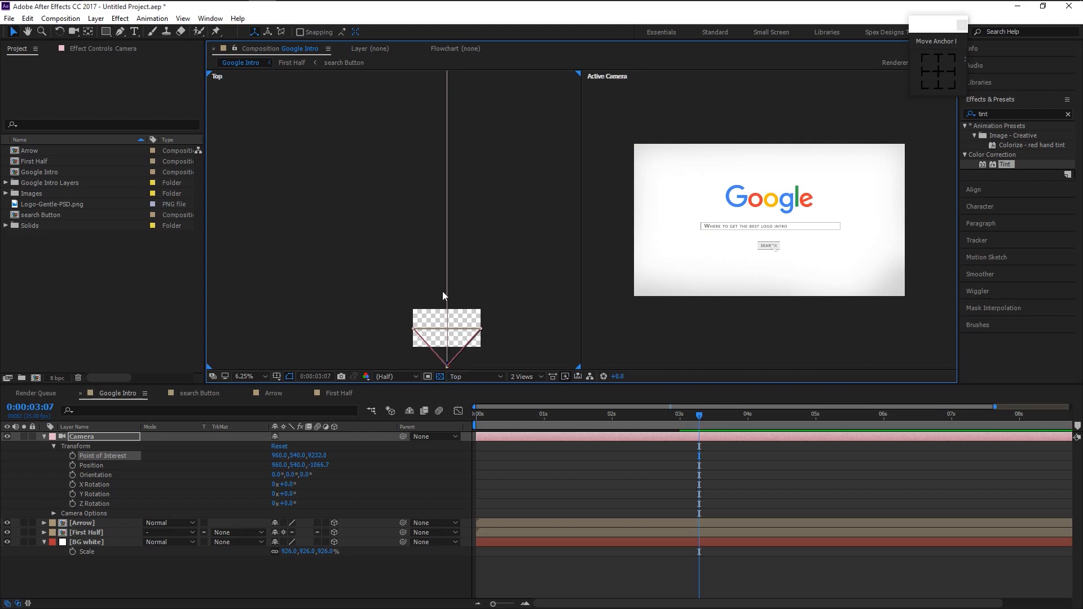
key("h")
left_click_drag(496, 220, 487, 284)
key("v")
key("comma")
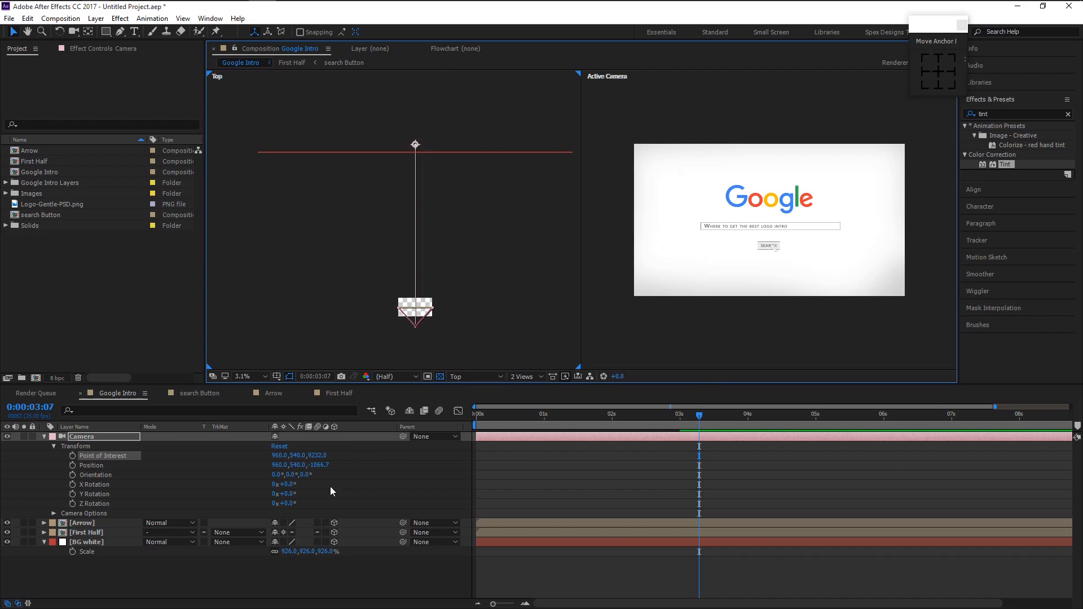
left_click_drag(320, 464, 854, 503)
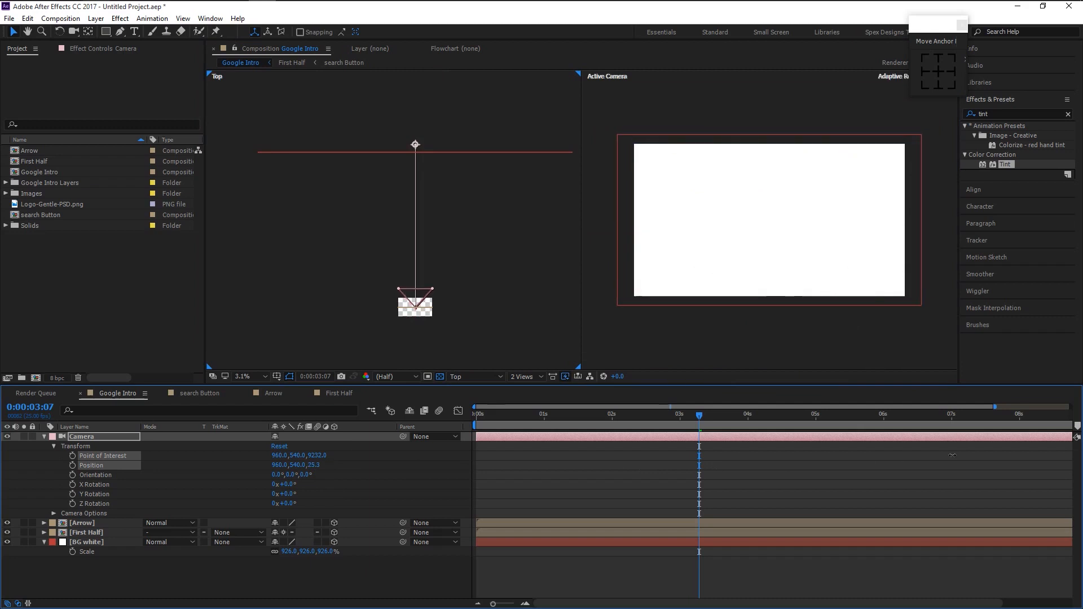
key("ctrl+z")
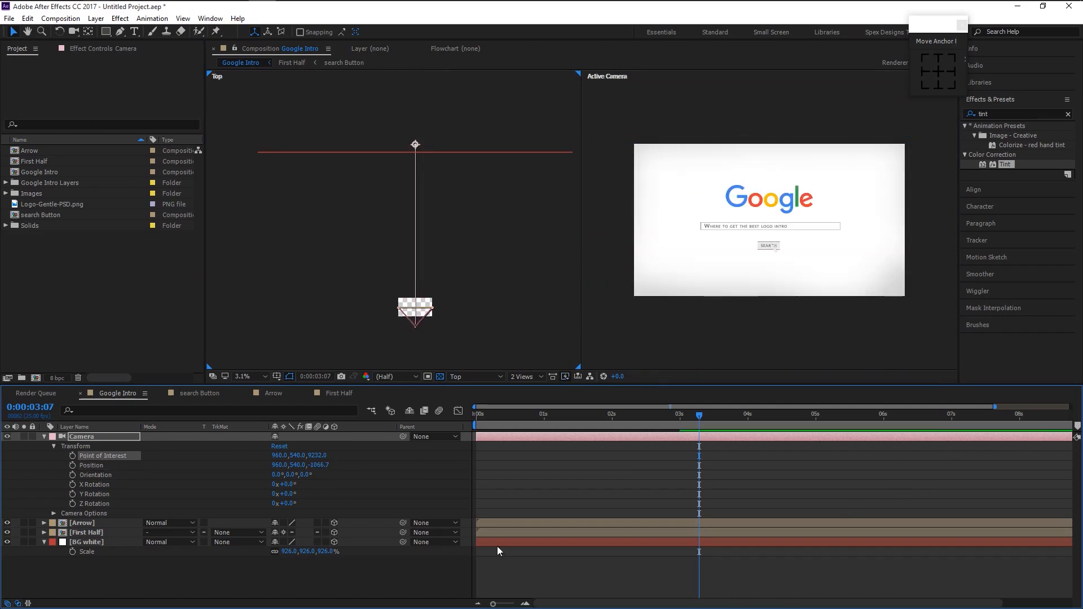
Keyframe the camera's Position and Point of Interest at 0:00:03:07, and set Position Z to 236.3 at 0:00:03:18.
left_click(73, 465)
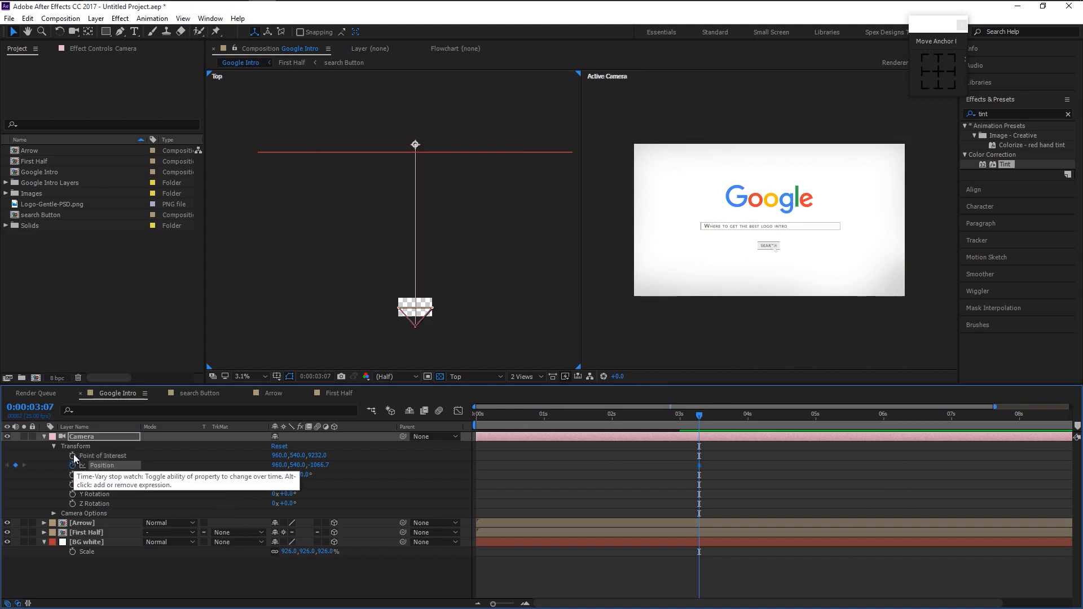
left_click(73, 456)
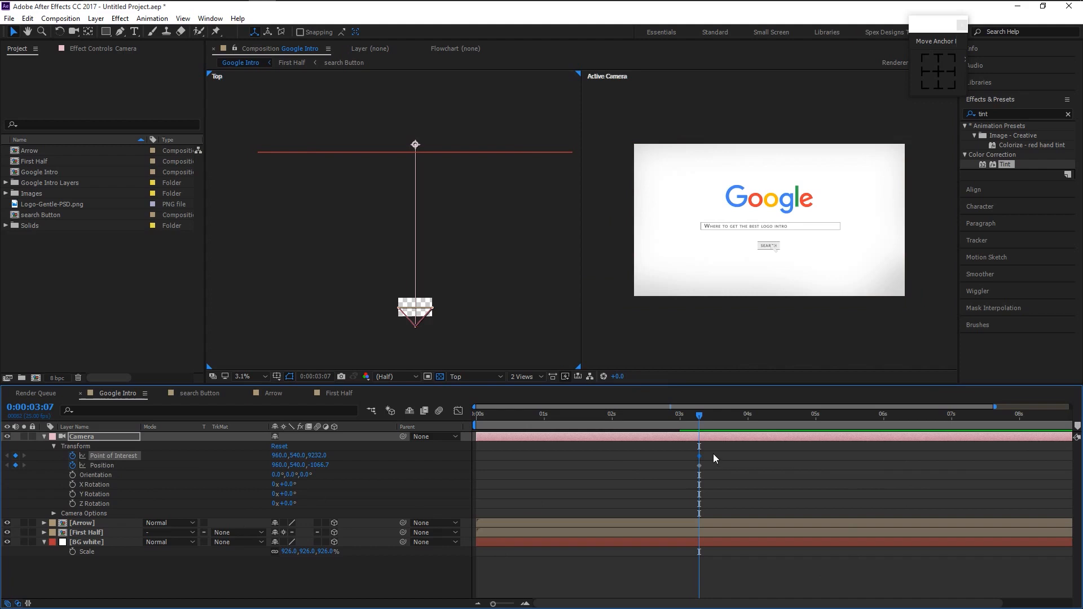
left_click_drag(702, 414, 730, 421)
left_click_drag(324, 464, 1044, 450)
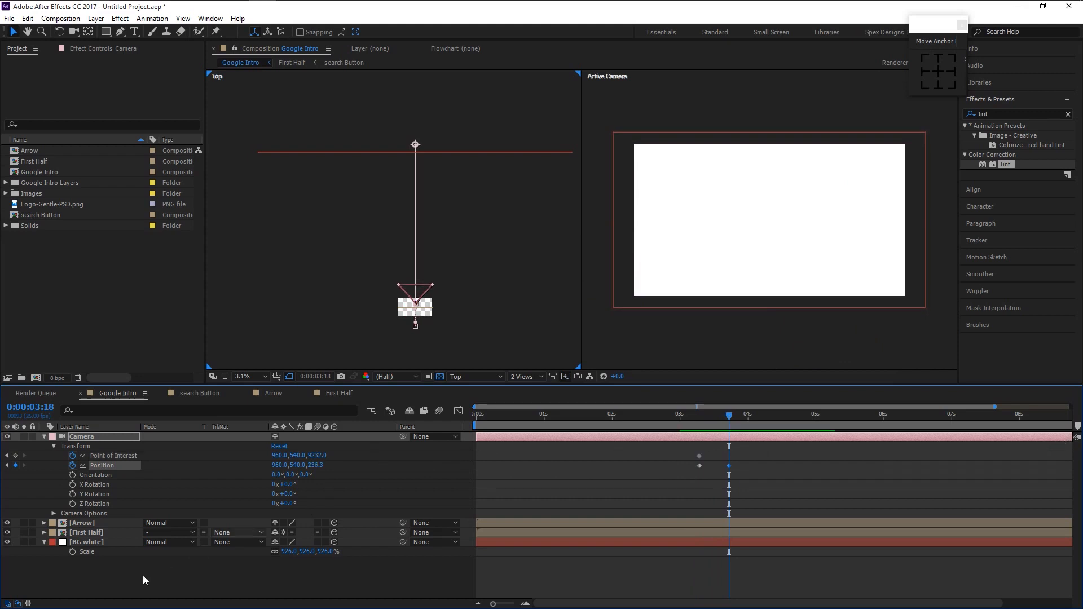
Hide the BG white layer.
left_click(5, 543)
left_click(5, 543)
left_click(5, 543)
left_click(5, 543)
left_click(6, 542)
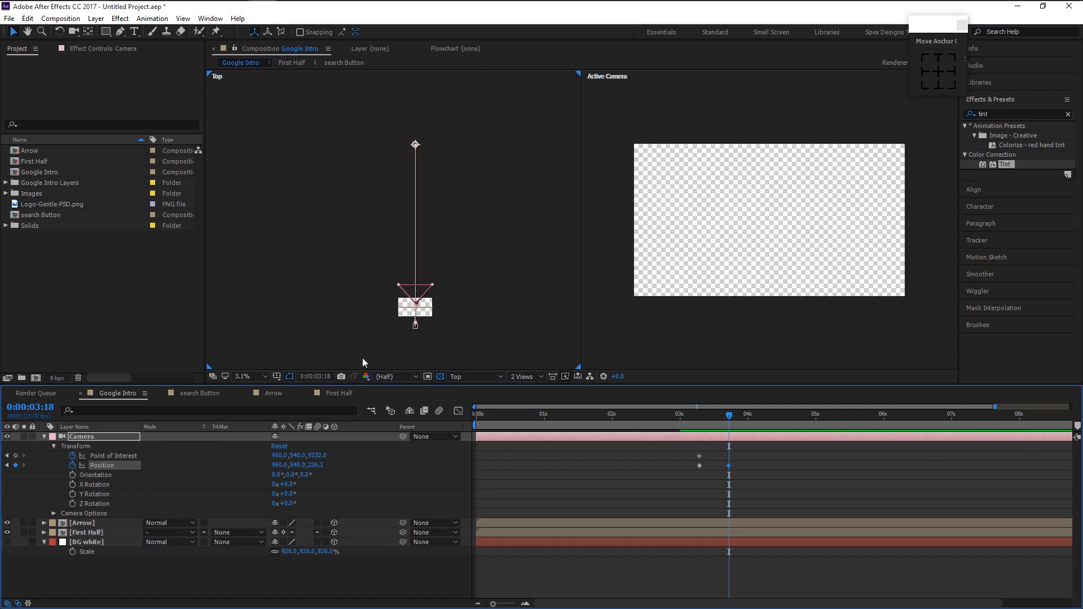
Examine in the Top view where the camera sits relative to the First Half layer and its motion path.
scroll(377, 340, "up", 3)
key("space")
left_click_drag(465, 343, 370, 257)
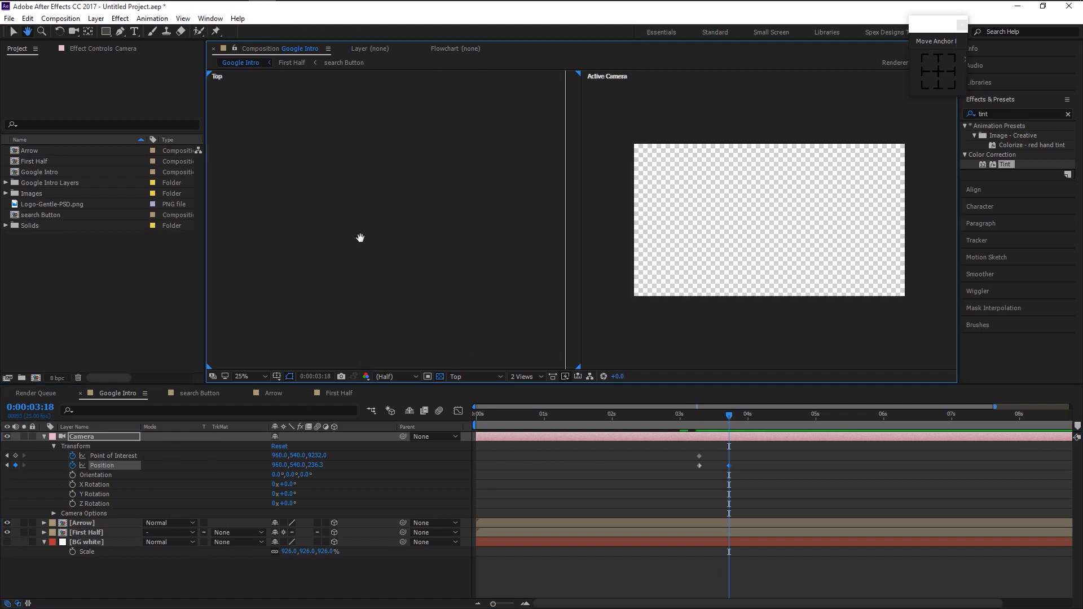
left_click_drag(500, 344, 473, 200)
left_click_drag(481, 289, 452, 189)
left_click_drag(476, 316, 473, 178)
left_click_drag(466, 268, 474, 201)
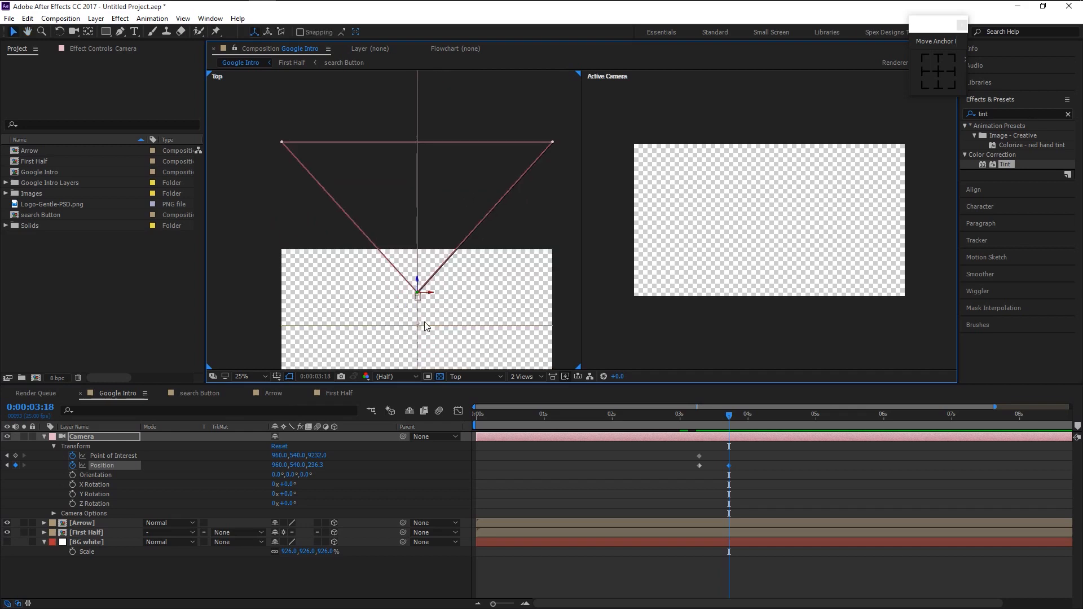
left_click_drag(447, 338, 443, 305)
scroll(437, 303, "up", 2)
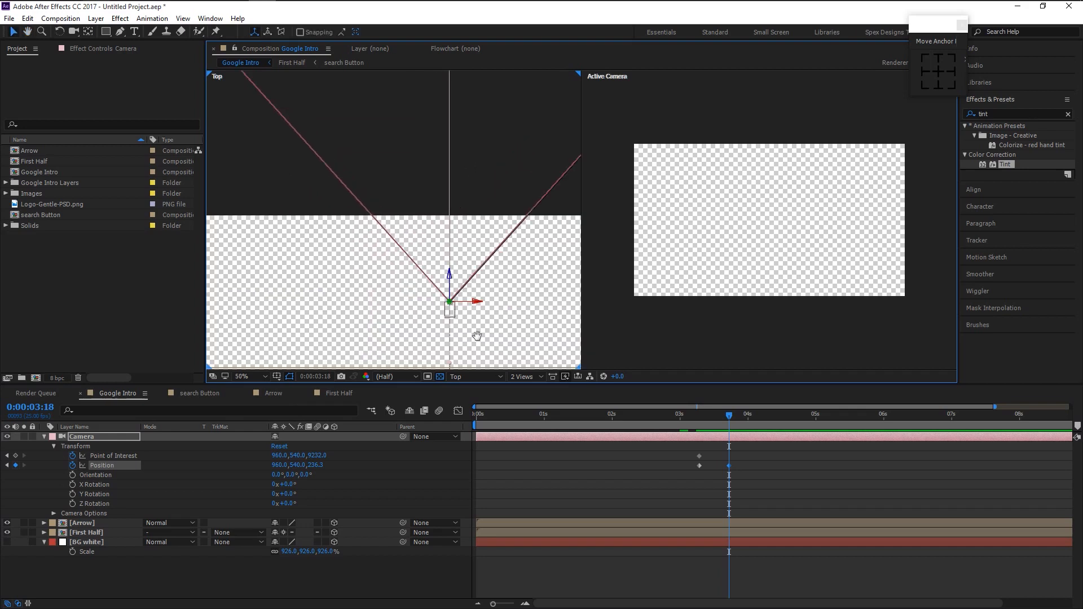
key("space")
left_click_drag(476, 337, 463, 233)
key("v")
left_click(462, 259)
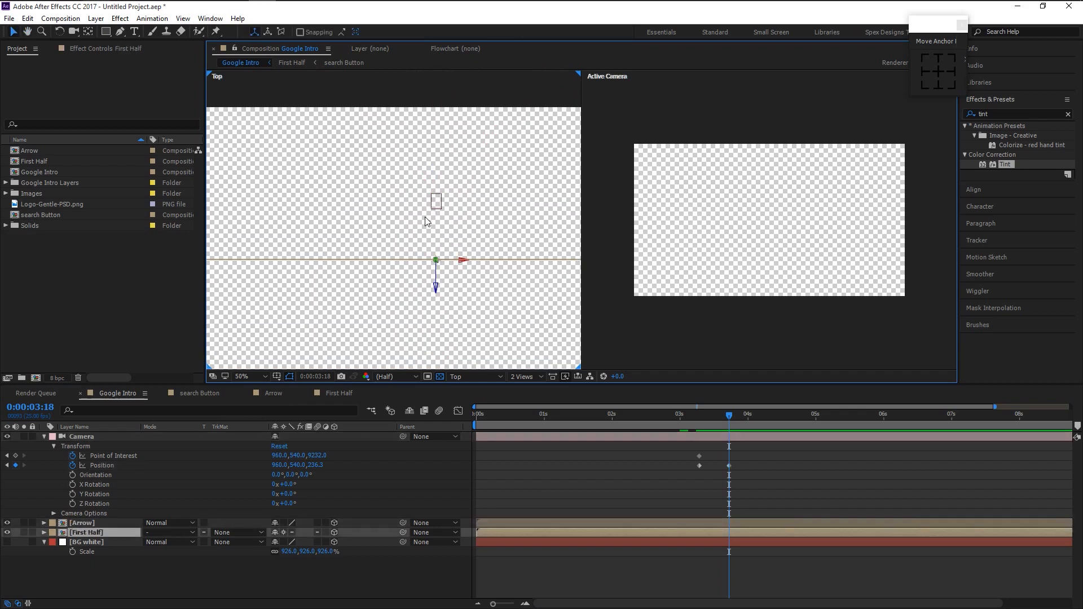
left_click(434, 200)
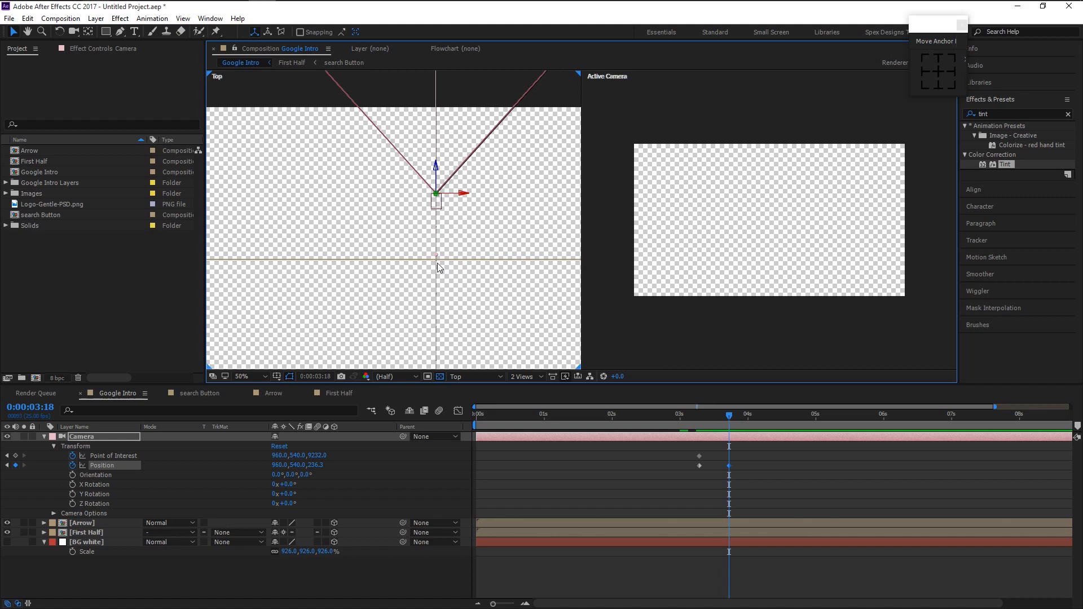
key("comma")
key("comma")
key("comma")
key("comma")
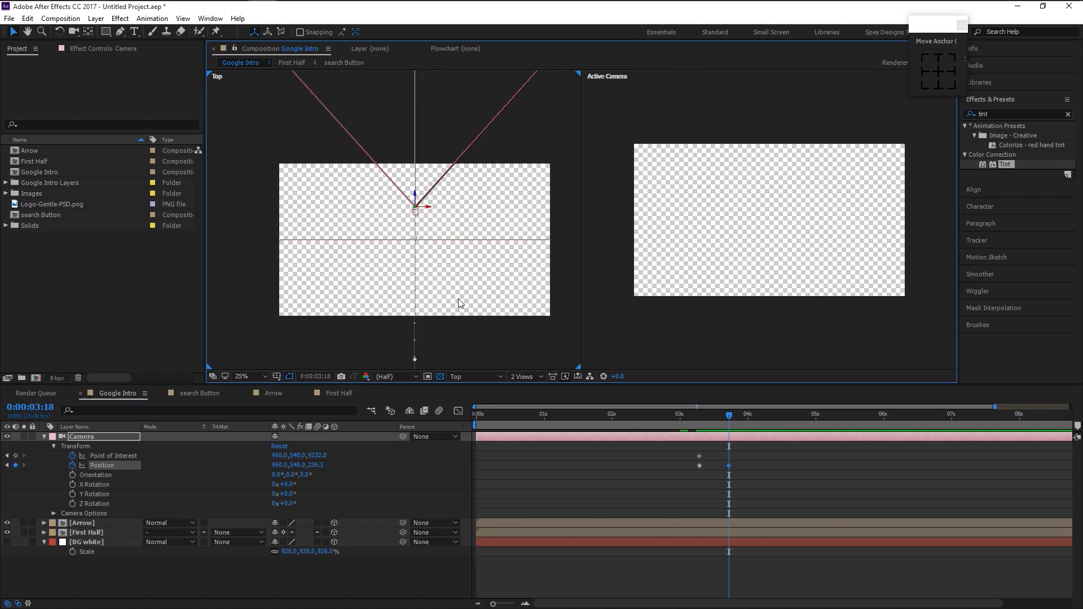
key("h")
left_click_drag(457, 258, 464, 309)
key("v")
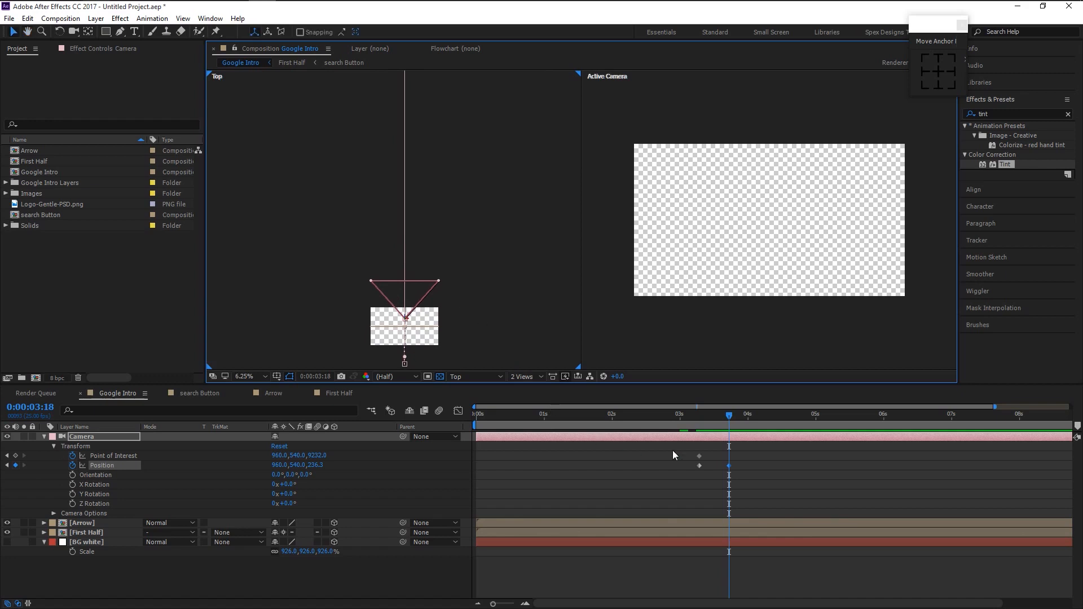
Preview the camera's push-in, move its second Position keyframe earlier to 0:00:03:13, and preview the faster move.
left_click_drag(693, 426, 686, 420)
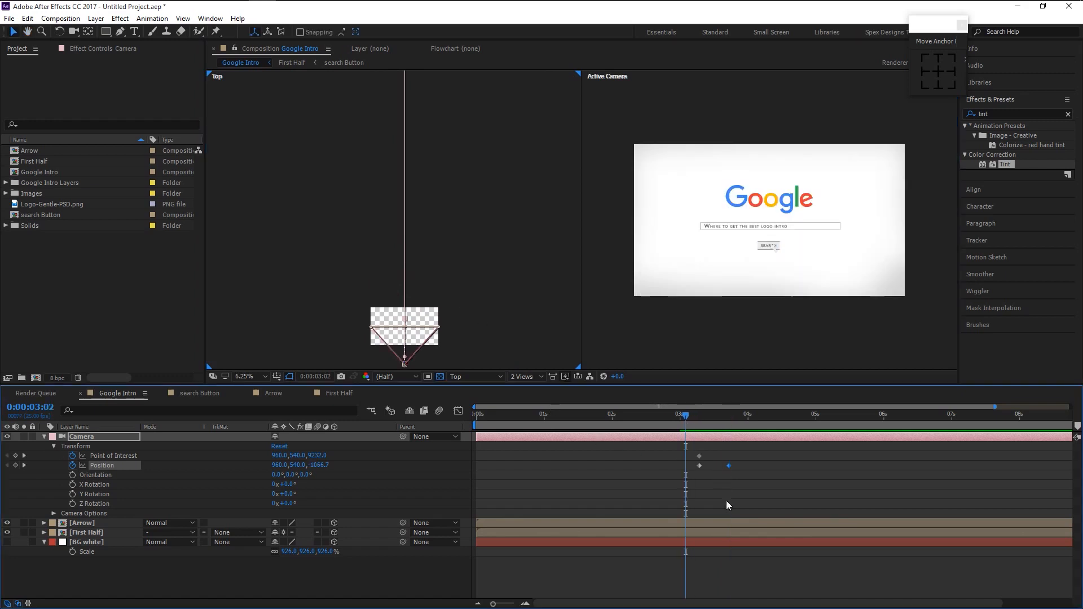
key("space")
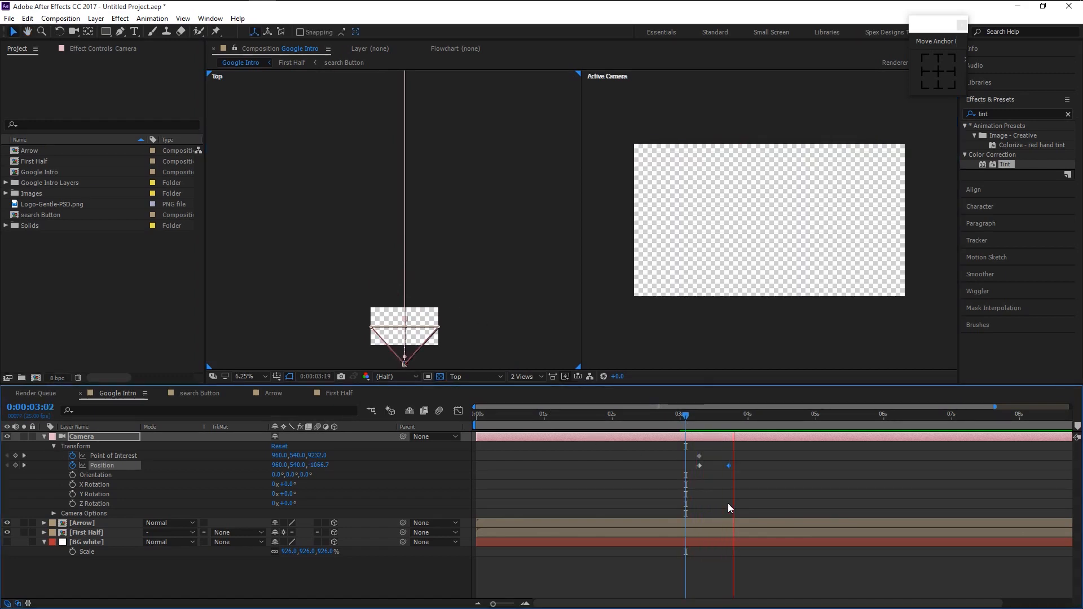
key("space")
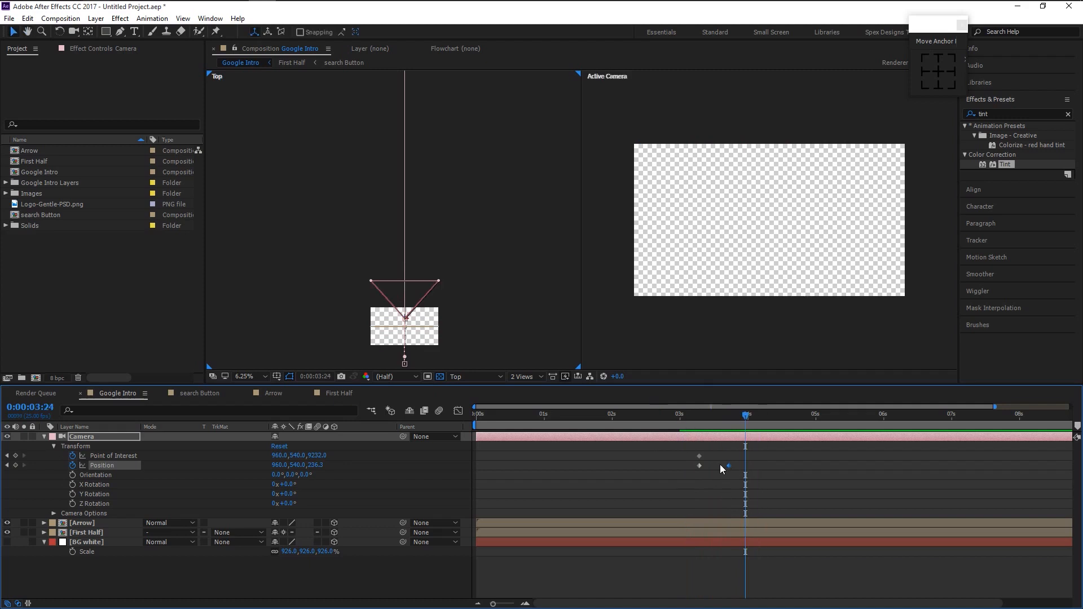
left_click(716, 466)
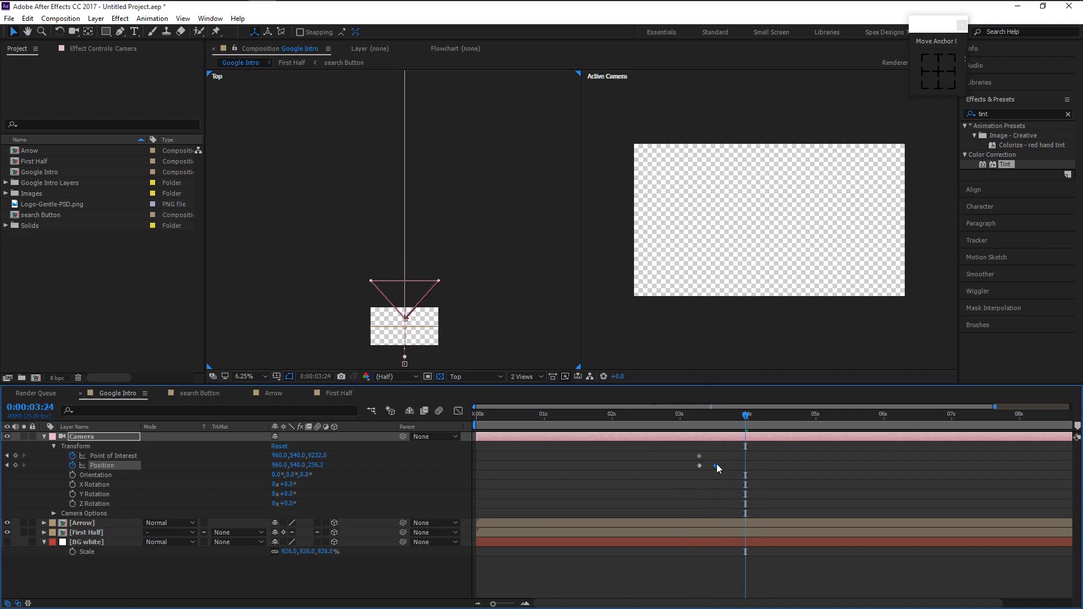
left_click(685, 419)
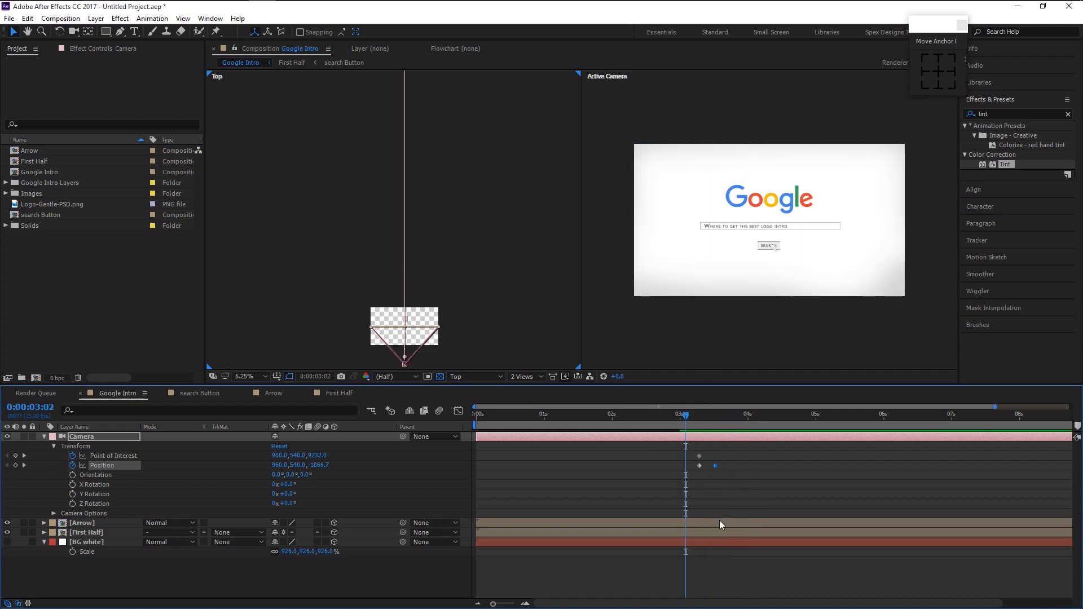
key("space")
key("space")
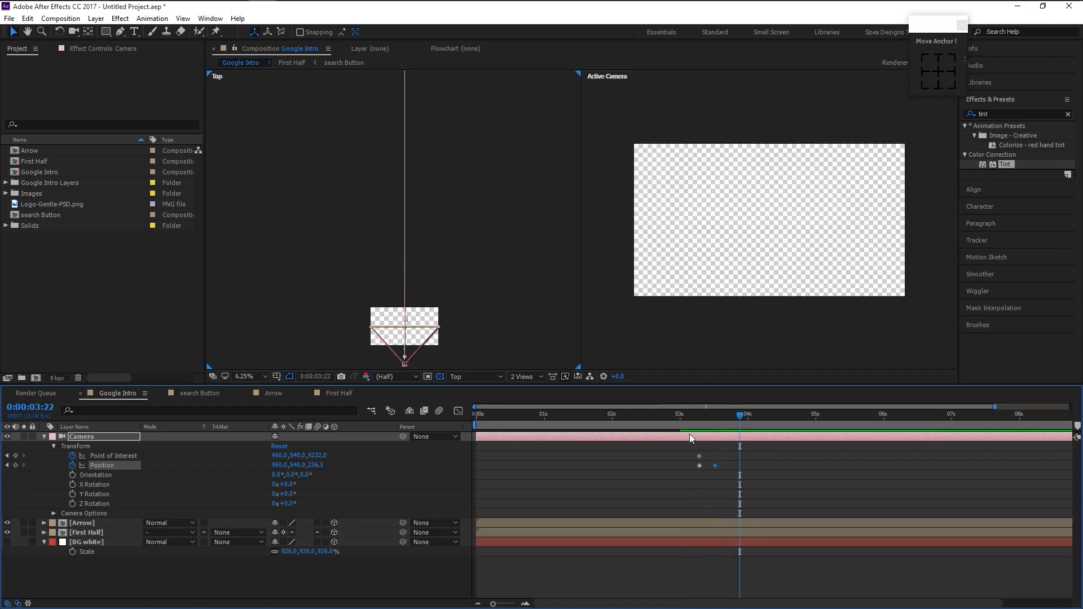
left_click(688, 421)
key("space")
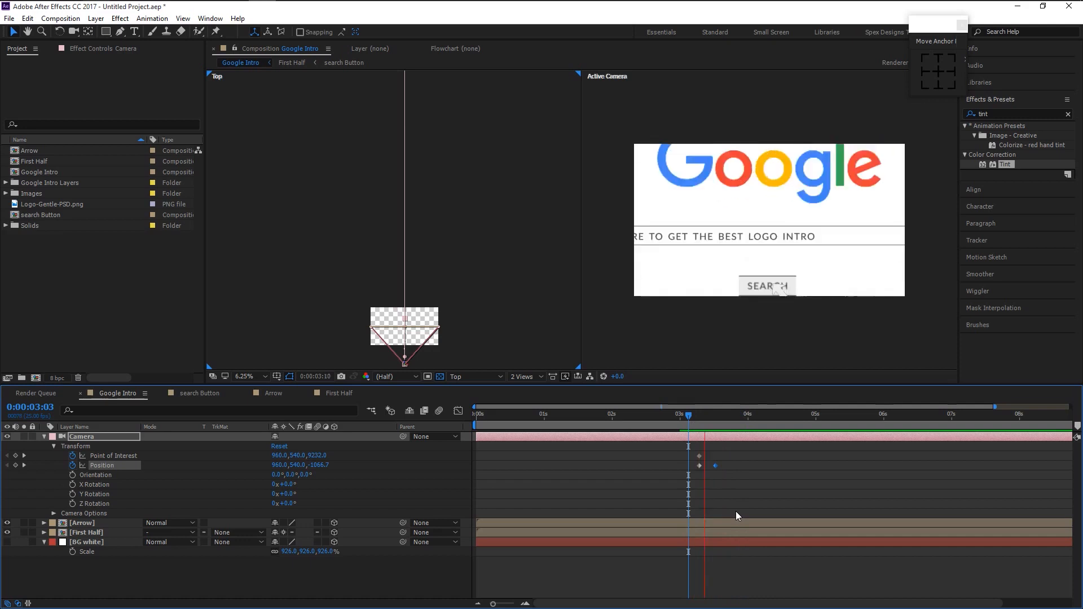
key("space")
Show the BG white layer and add Logo-Gentle-PSD.png directly below the Camera layer as a 3D layer.
left_click(7, 543)
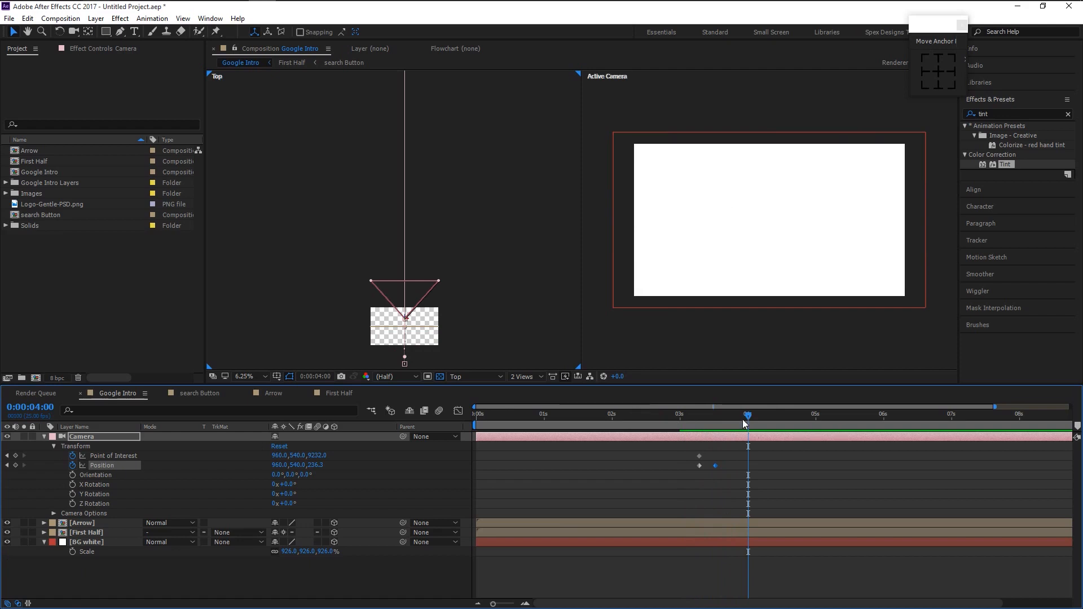
left_click_drag(747, 423, 815, 422)
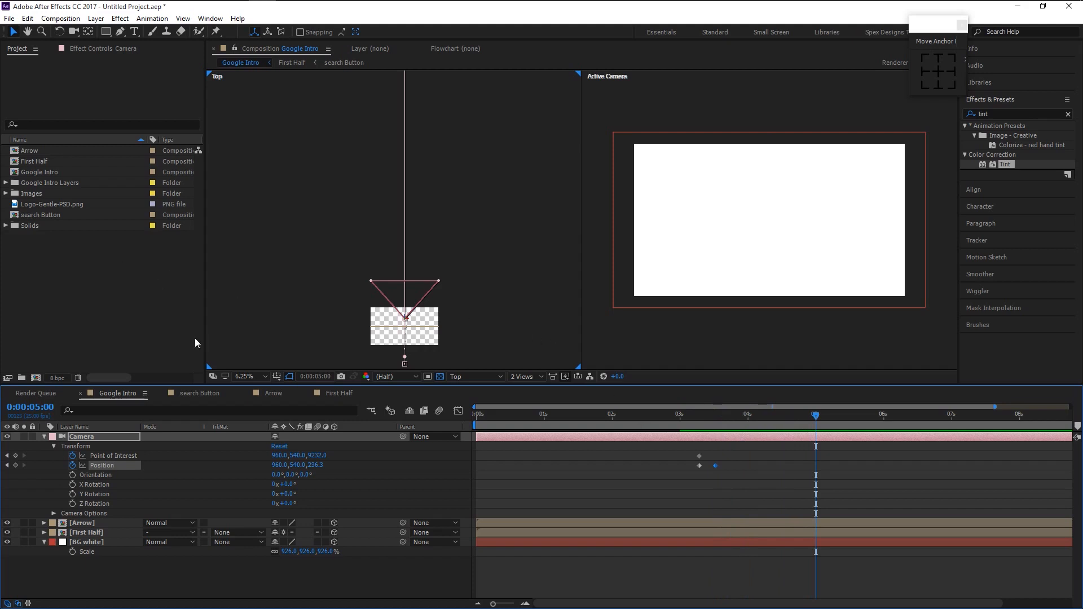
left_click_drag(57, 204, 123, 511)
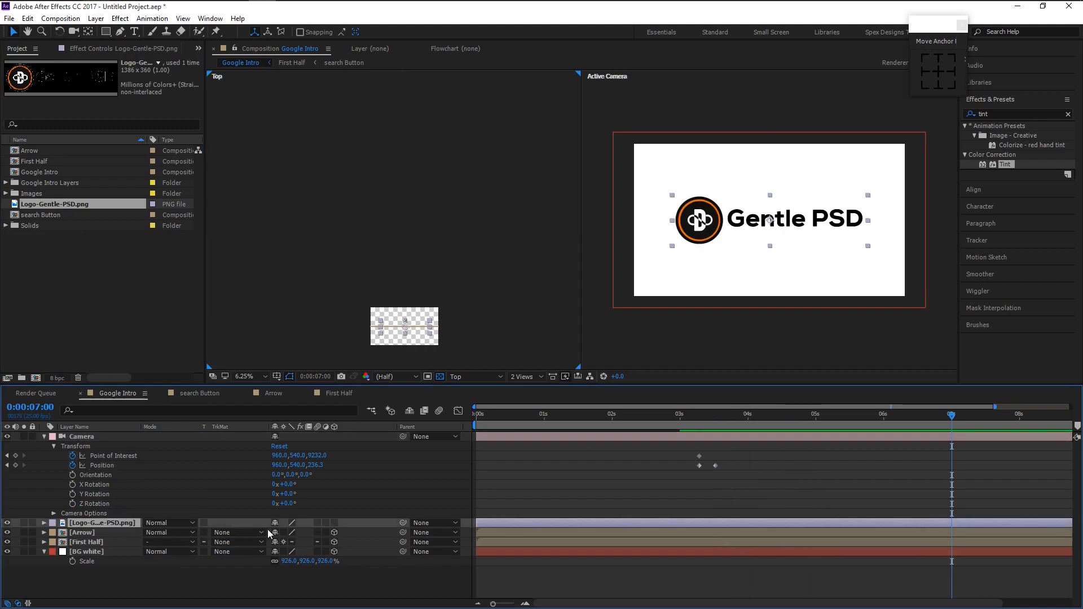
left_click(335, 524)
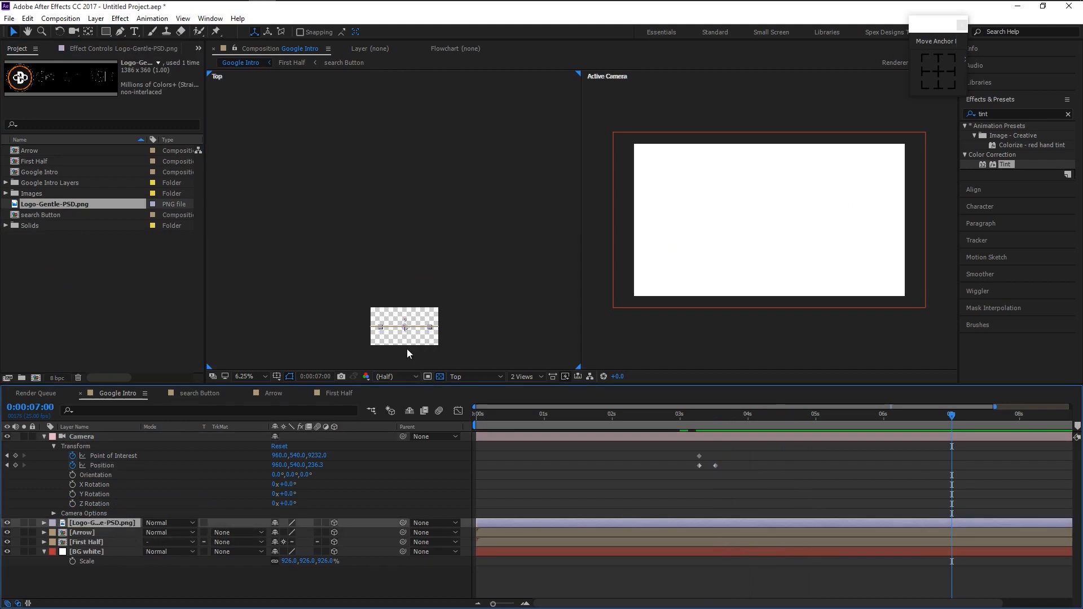
Move the logo layer far back in Z in the Top view, placing it between First Half and BG white.
scroll(407, 348, "up", 2)
key("space")
left_click_drag(439, 319, 485, 201)
left_click_drag(464, 278, 403, 190)
scroll(426, 236, "up", 1)
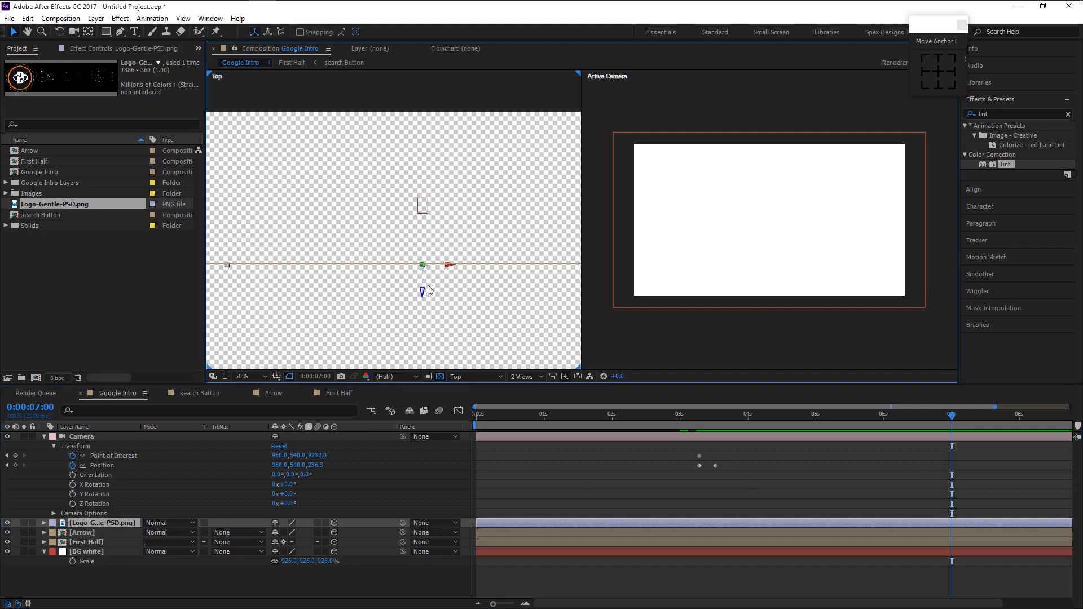
left_click_drag(423, 292, 423, 273)
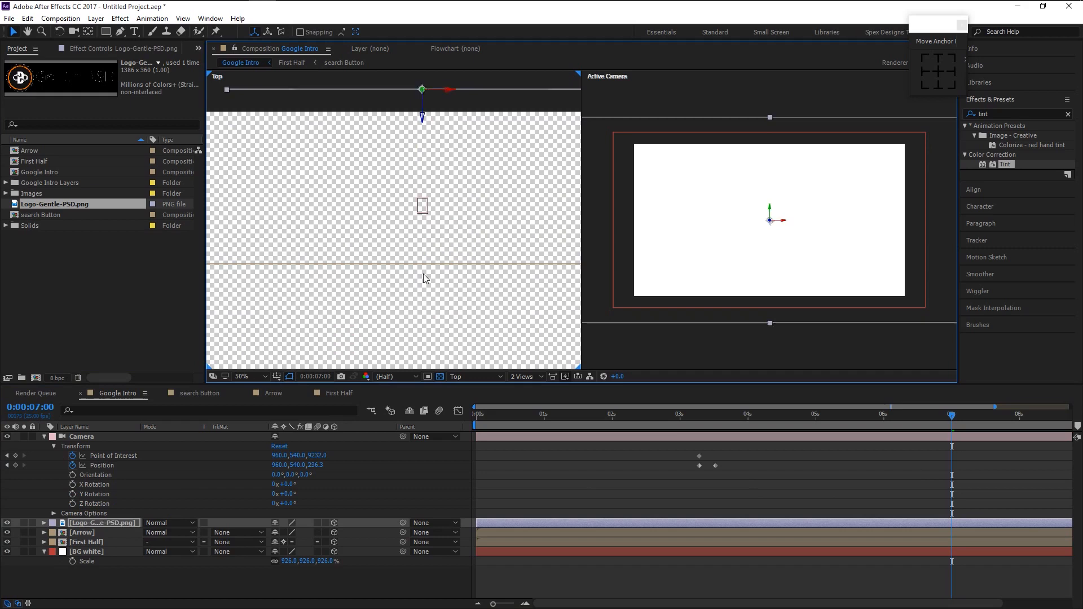
left_click_drag(467, 156, 464, 285)
scroll(464, 284, "down", 2)
scroll(464, 286, "down", 2)
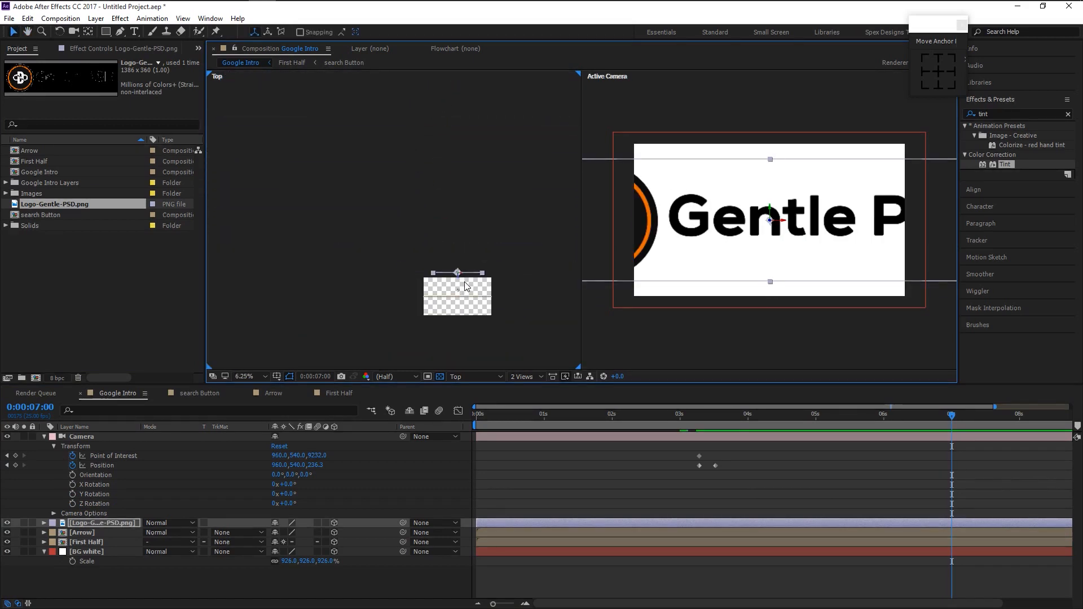
left_click_drag(460, 282, 458, 273)
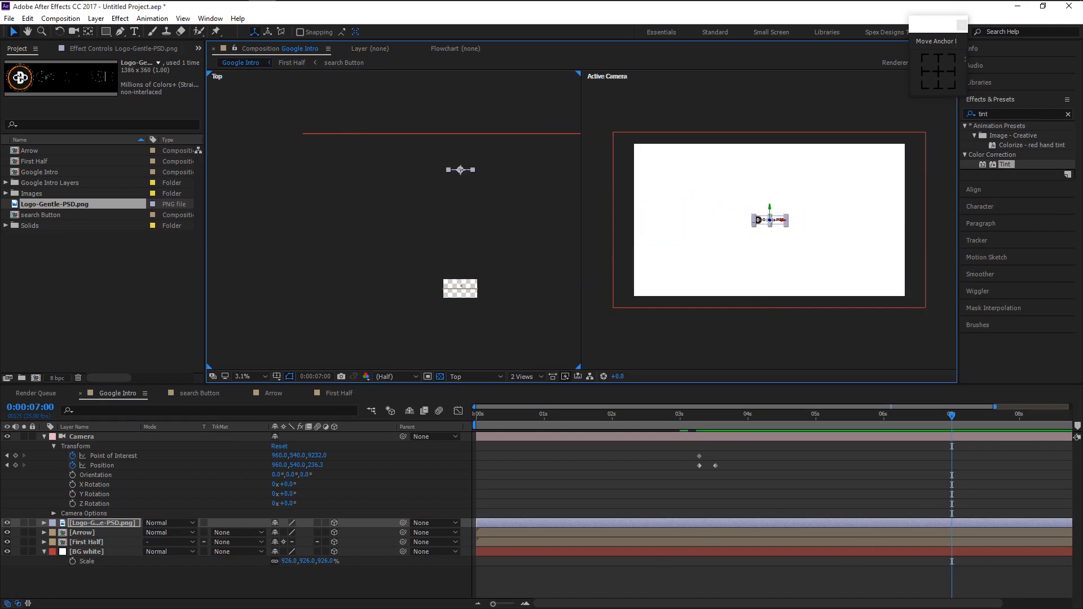
left_click(369, 575)
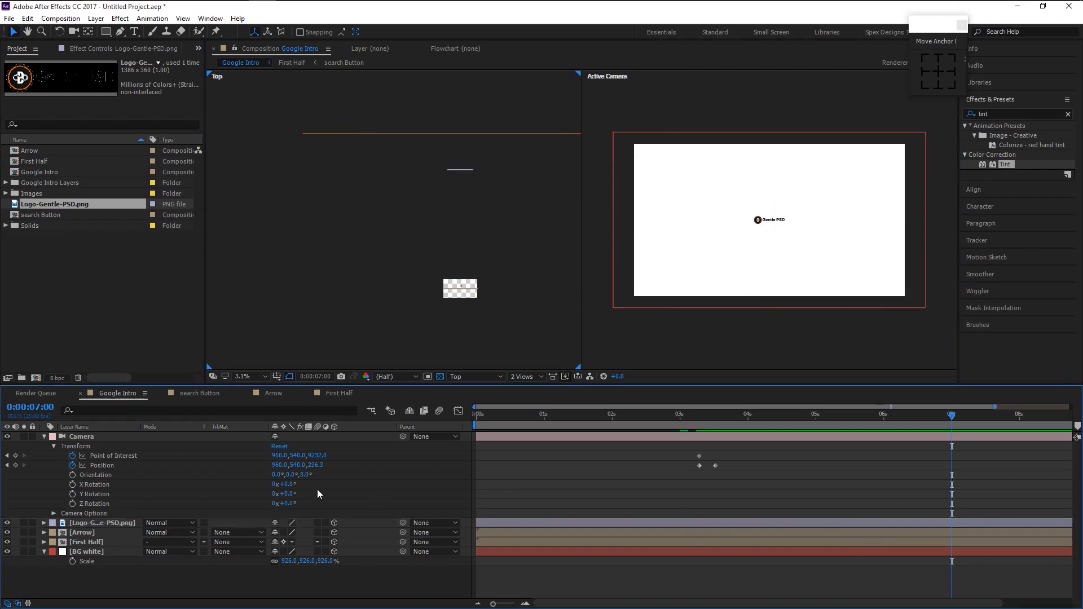
Keyframe the camera's Position Z at 5696.3 at 0:00:07:00 so the Gentle PSD logo is framed large.
left_click_drag(314, 465, 614, 487)
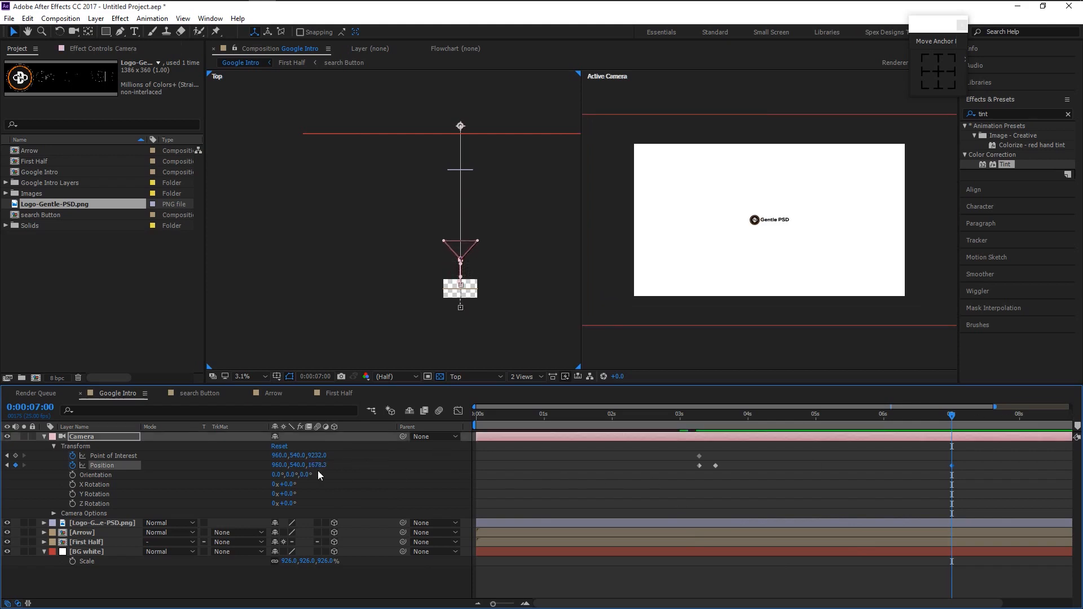
left_click_drag(316, 466, 649, 473)
left_click_drag(316, 465, 648, 477)
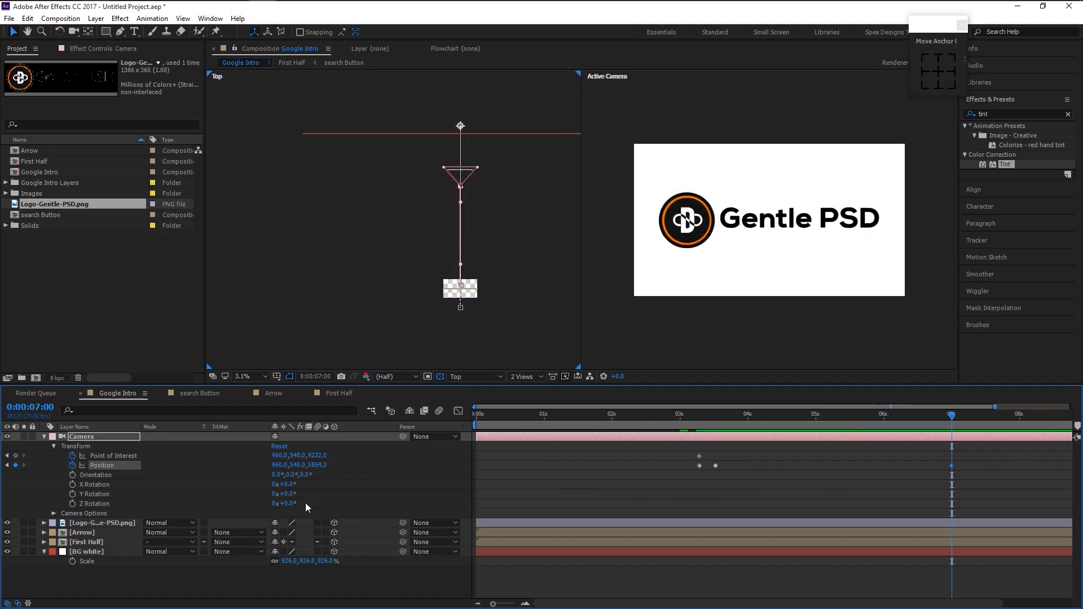
left_click_drag(316, 466, 249, 472)
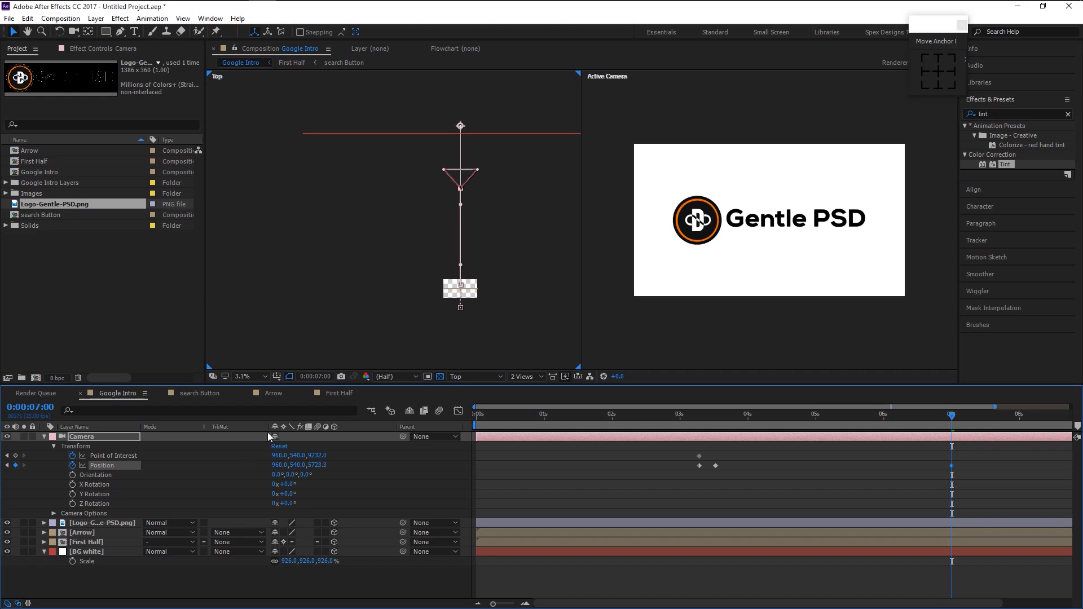
scroll(467, 184, "up", 2)
key("space")
left_click_drag(516, 143, 355, 246)
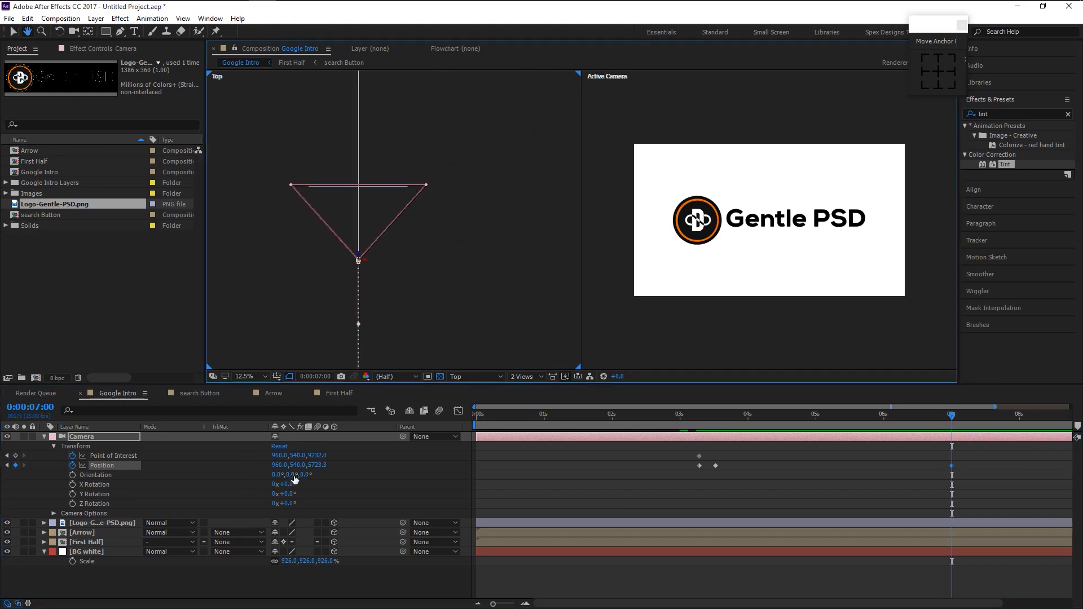
left_click_drag(319, 465, 301, 468)
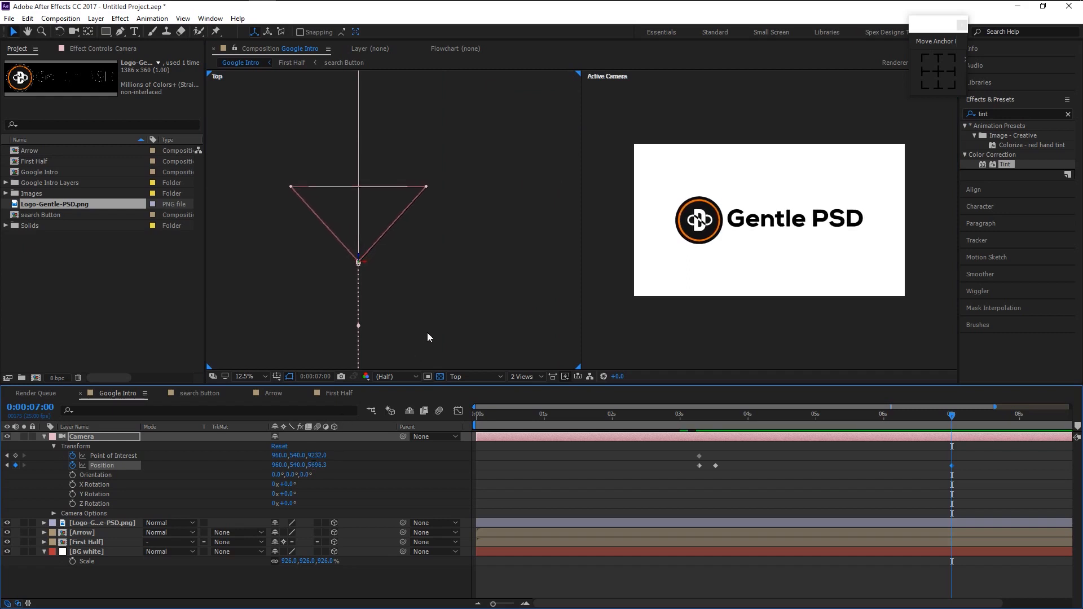
Scrub through the camera's move to the logo, and hold the same Position with a keyframe at 0:00:09:00.
scroll(455, 293, "down", 2)
left_click_drag(441, 329, 443, 301)
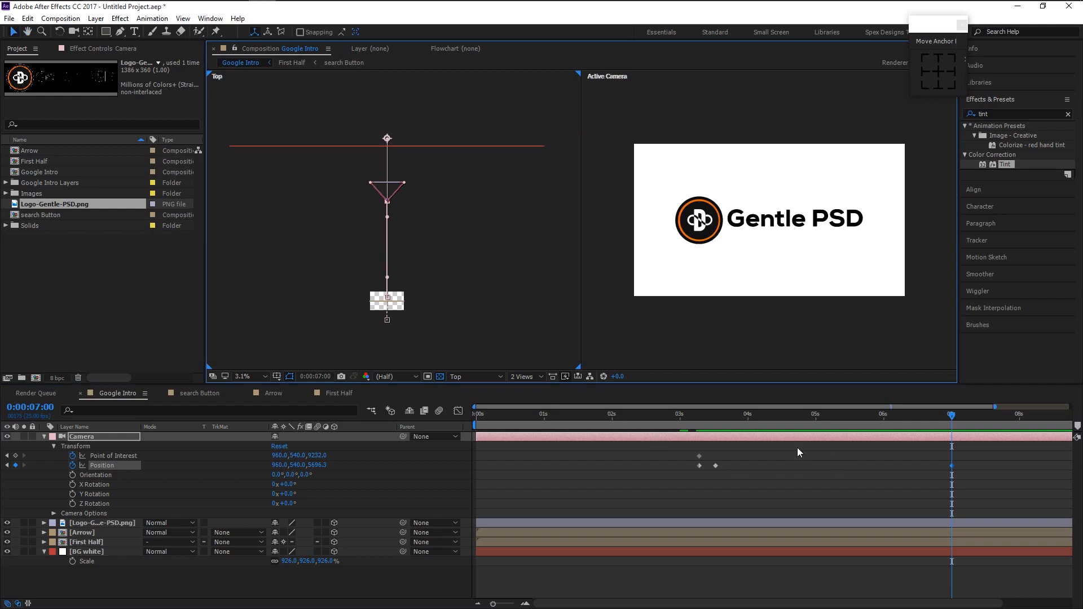
left_click_drag(700, 424, 949, 424)
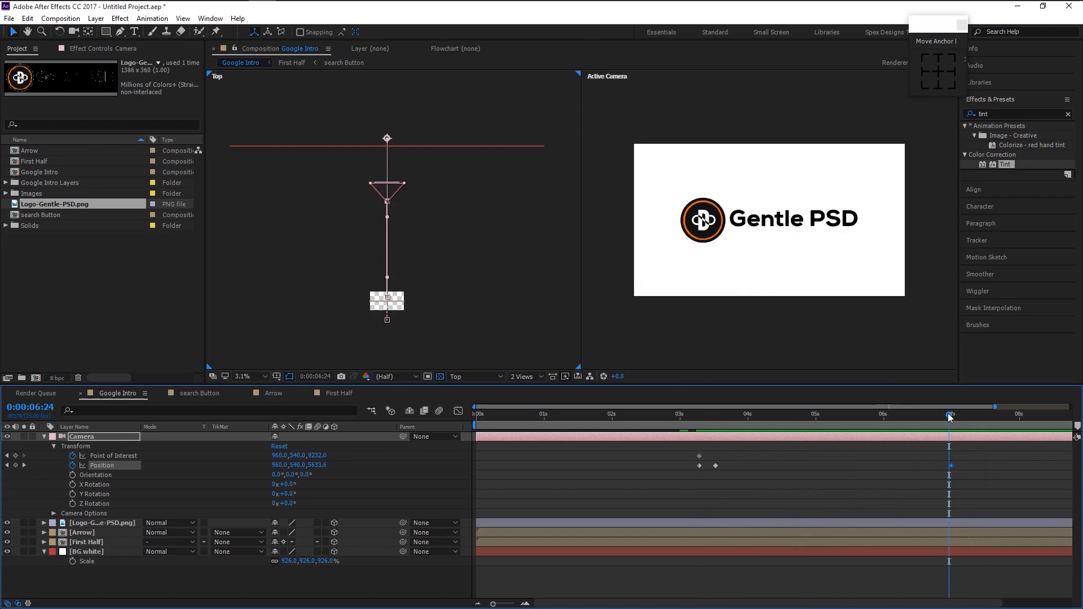
left_click_drag(952, 418, 1023, 418)
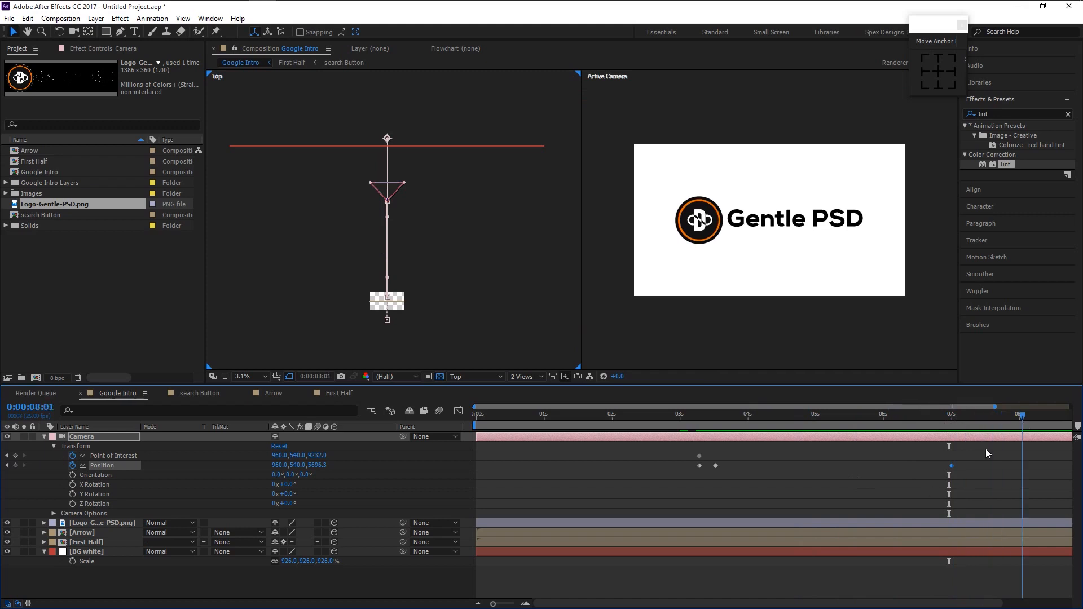
left_click_drag(492, 606, 489, 604)
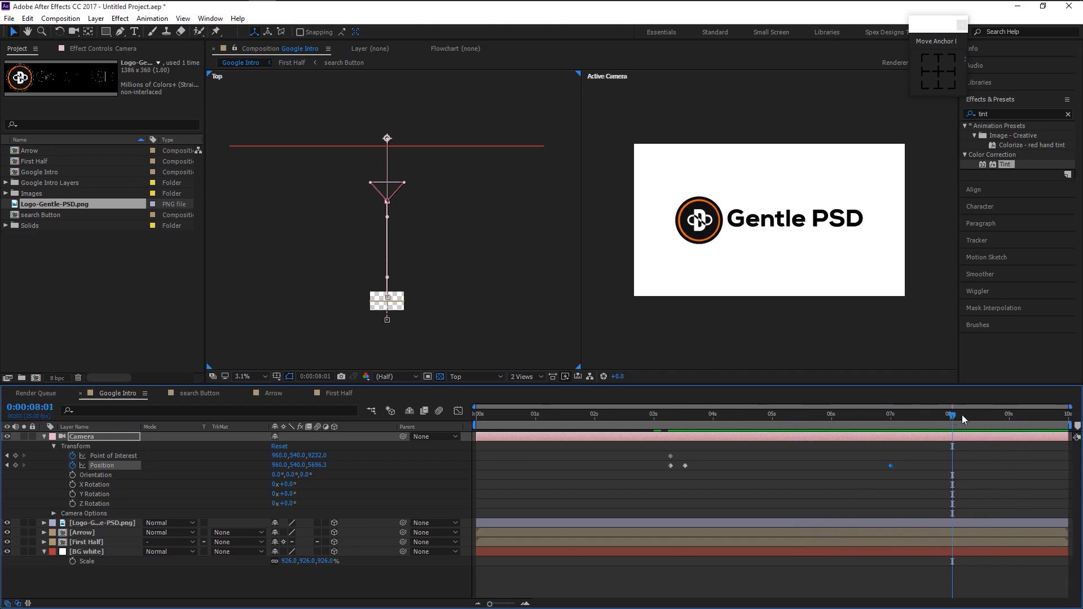
left_click_drag(963, 415, 1010, 434)
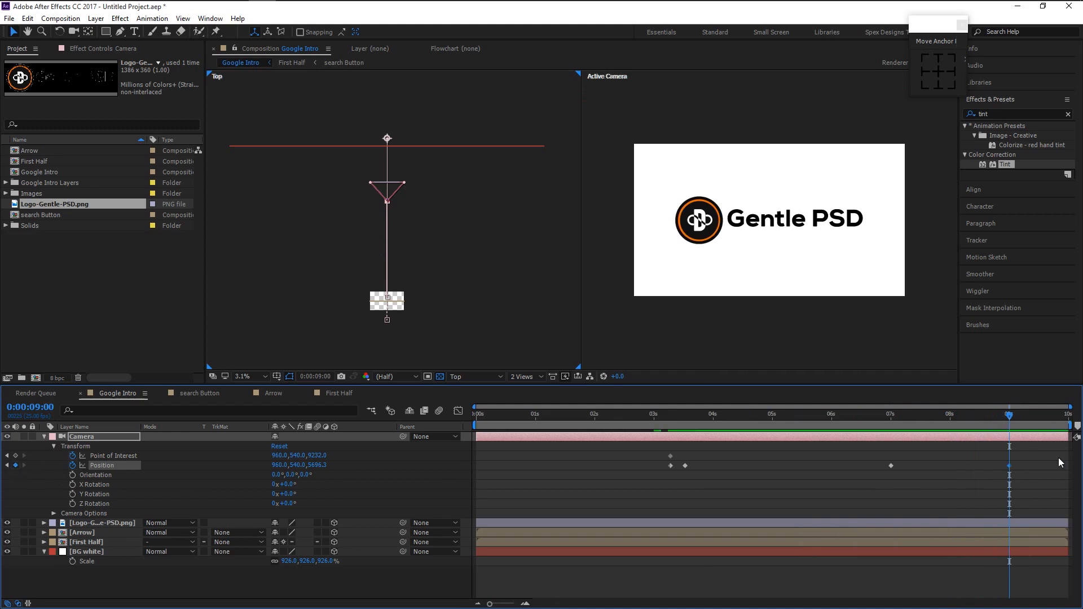
Keyframe the camera's Position Z at 8891.3 at 0:00:09:24, pushing it past the logo and BG white layers.
left_click_drag(1010, 416, 1073, 424)
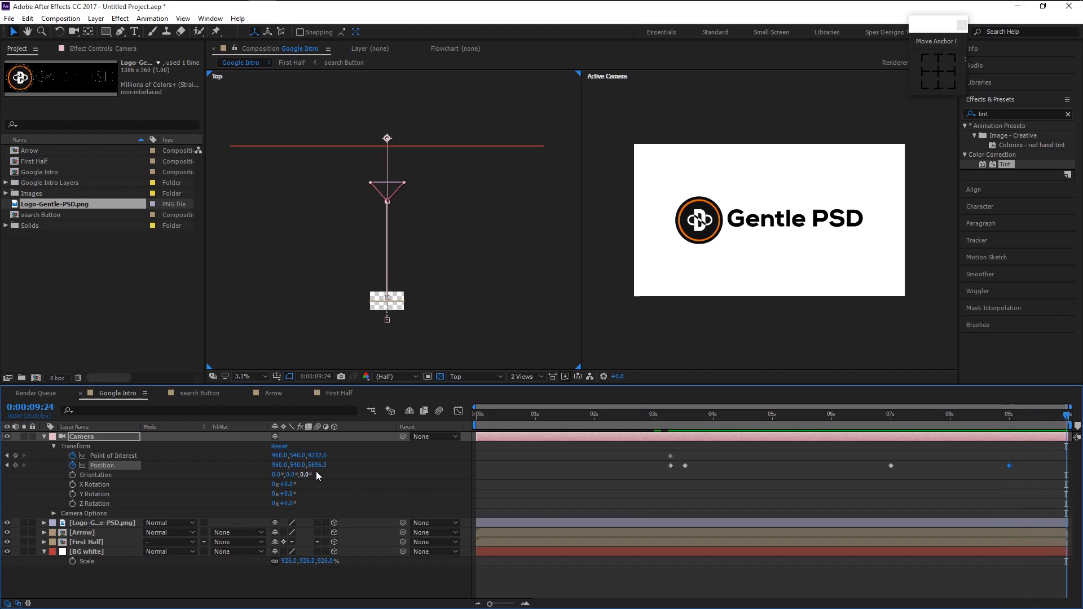
left_click_drag(318, 465, 739, 452)
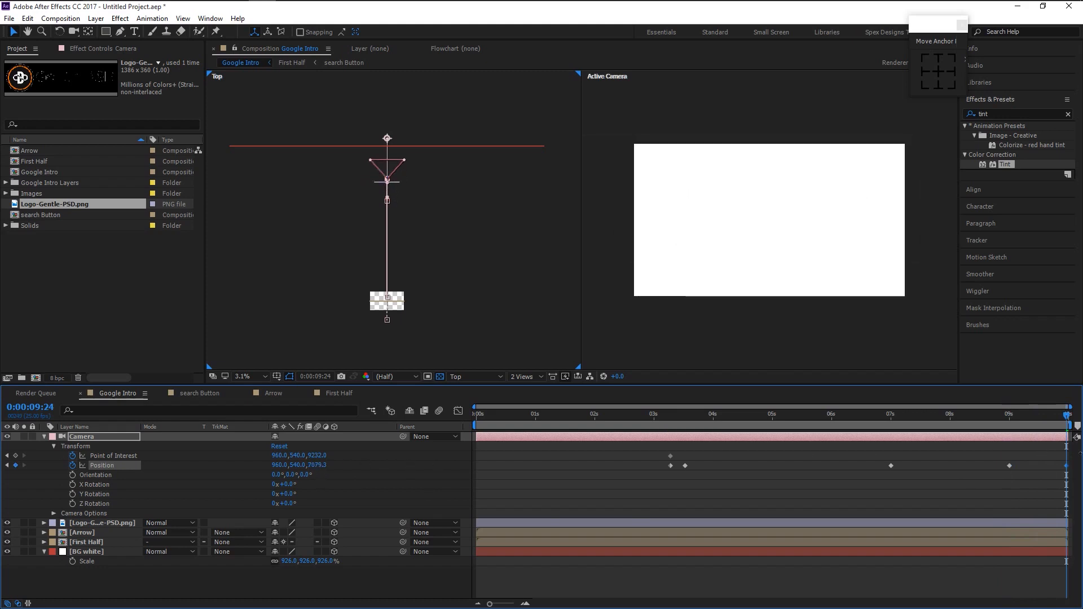
left_click_drag(565, 462, 1025, 458)
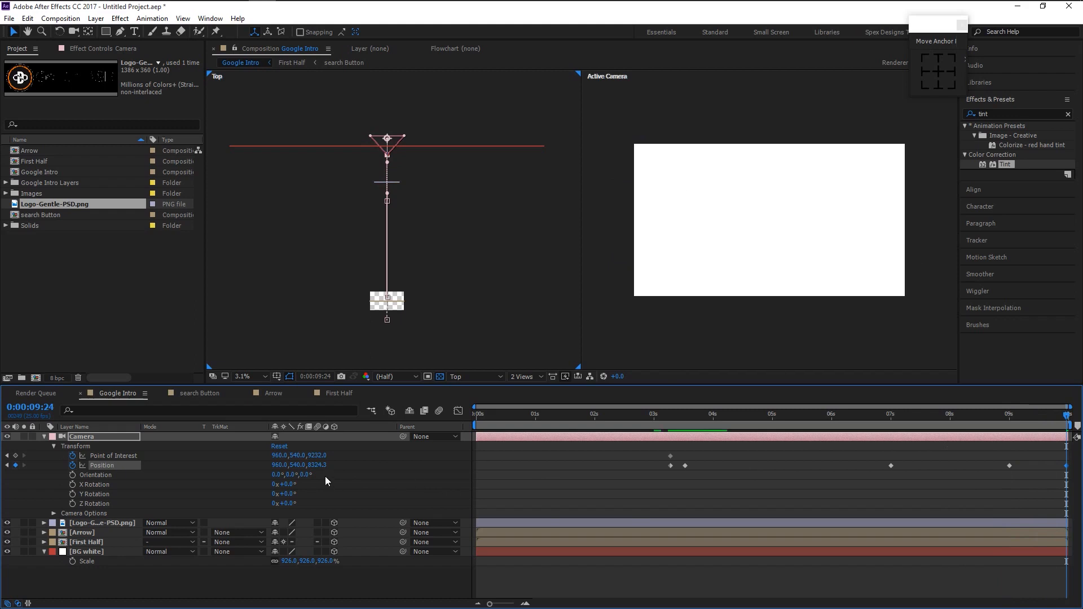
left_click_drag(366, 465, 632, 462)
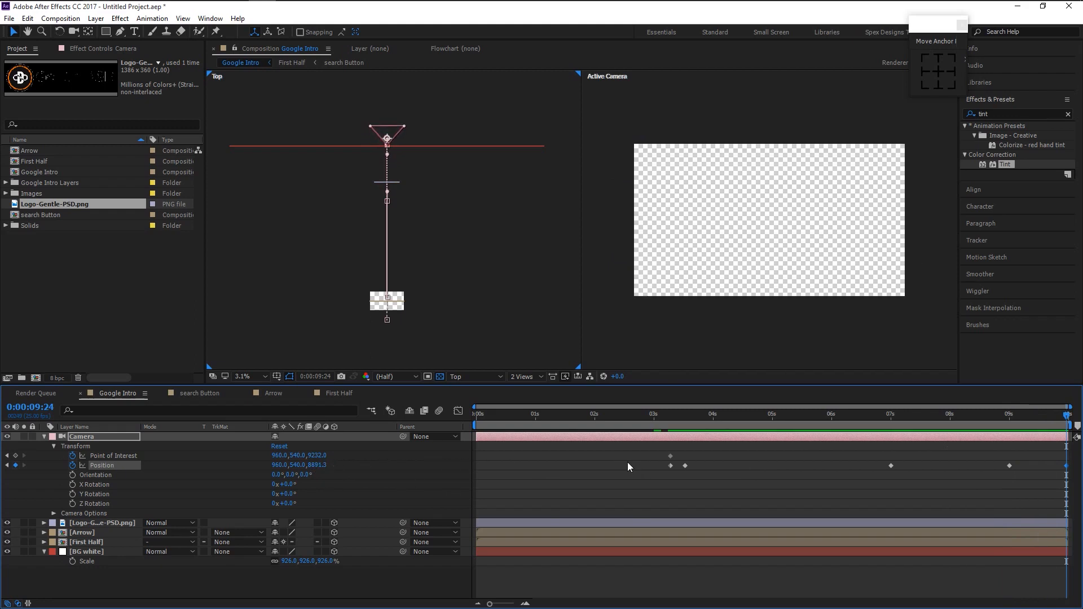
Examine in the Top view where the camera sits relative to the BG white and logo layers along its path.
key("period")
key("period")
left_click_drag(411, 158, 411, 282)
left_click_drag(416, 173, 427, 321)
left_click_drag(435, 234, 437, 279)
scroll(390, 251, "up", 2)
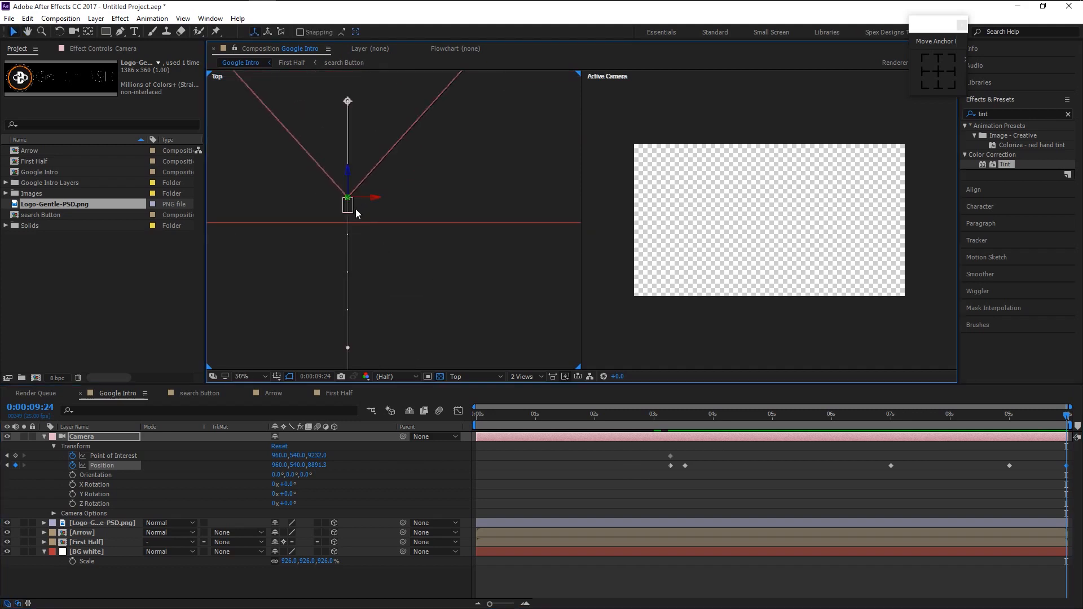
scroll(414, 271, "down", 8)
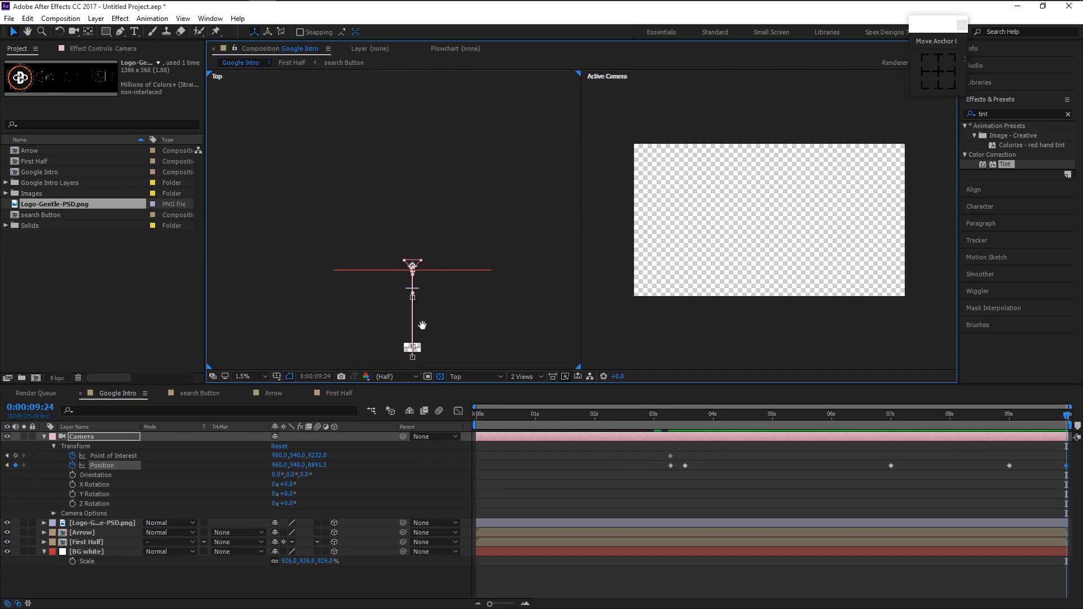
scroll(423, 316, "up", 1)
left_click_drag(430, 336, 433, 230)
scroll(444, 258, "up", 2)
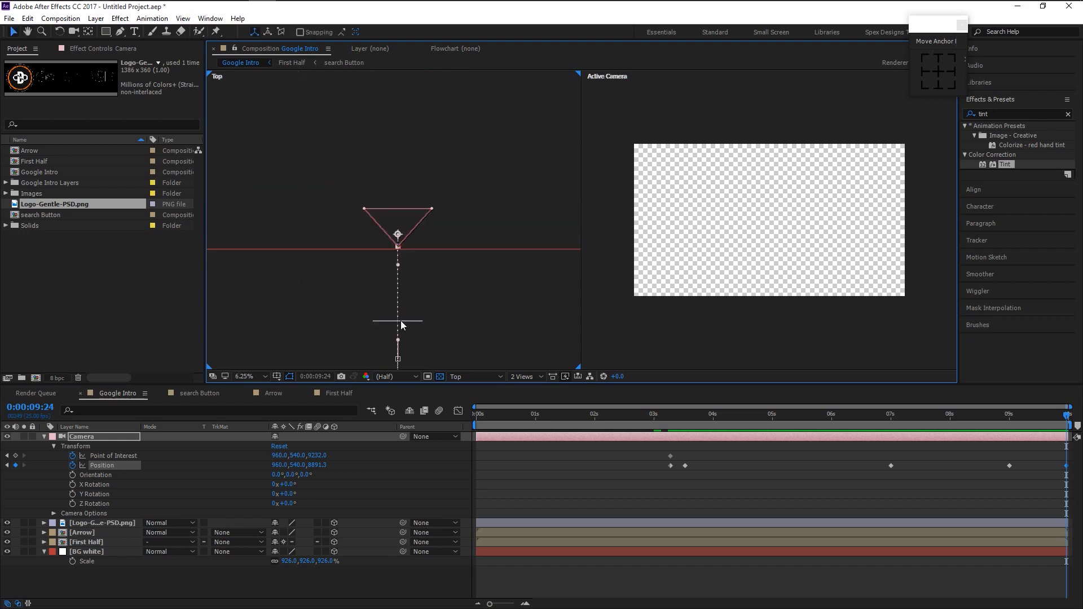
left_click_drag(411, 280, 404, 248)
Collapse the Camera layer's properties in the timeline.
left_click(93, 435)
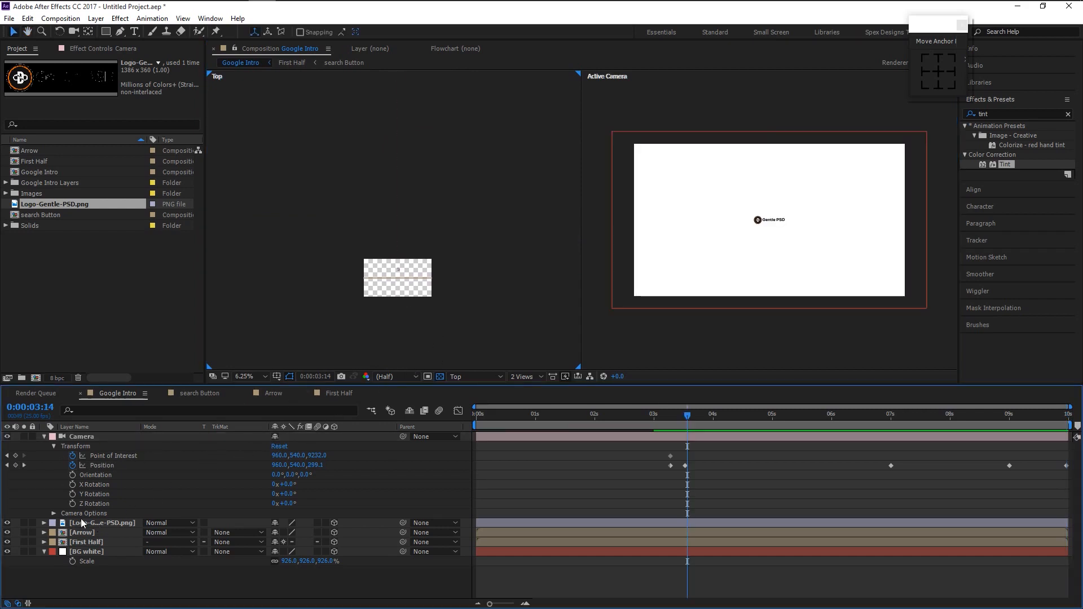
left_click(44, 436)
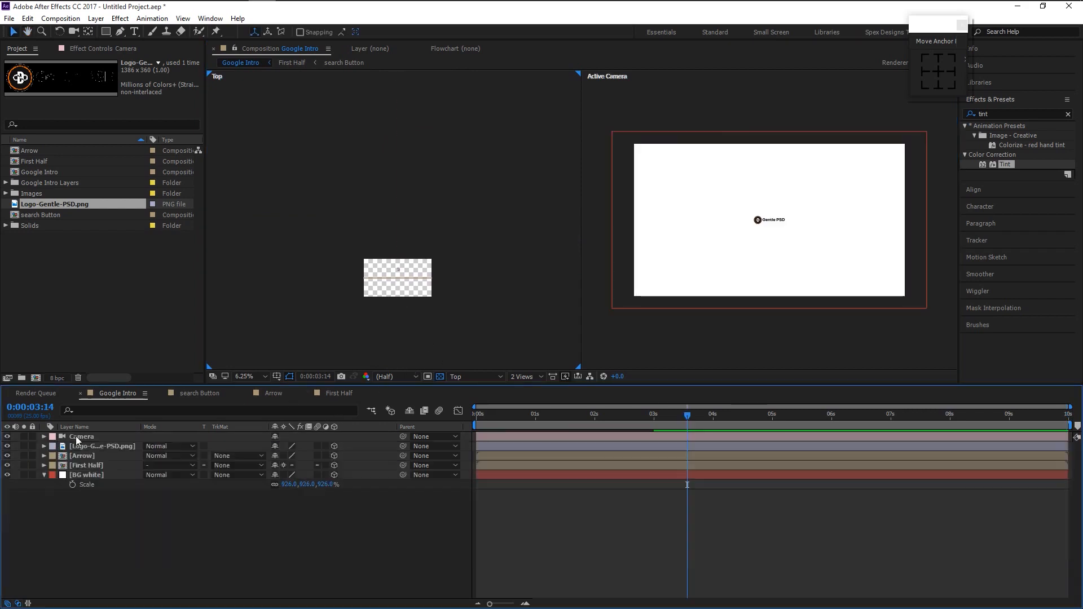
Reveal the Camera's keyframed properties and add the purple Catalyst logo from the Images folder as a 3D layer below the Gentle PSD logo.
left_click(79, 437)
key("u")
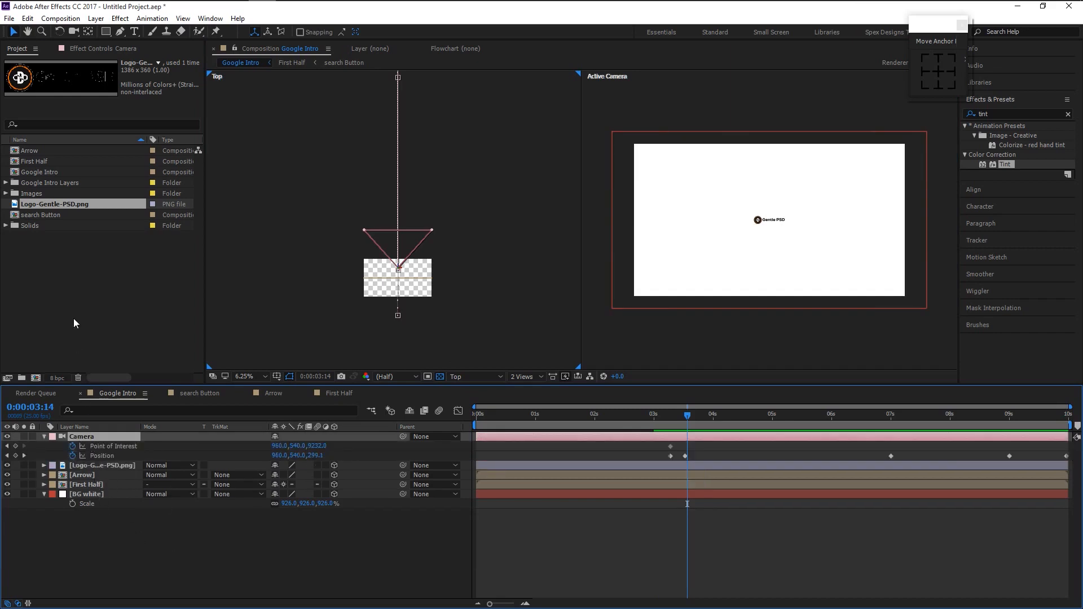
left_click(5, 192)
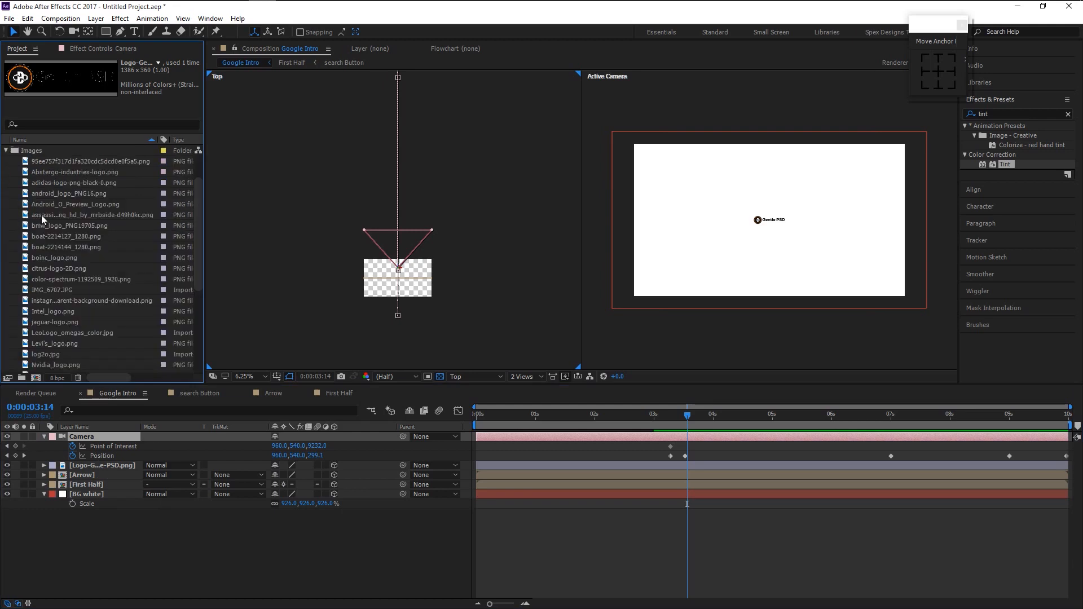
left_click_drag(74, 160, 100, 469)
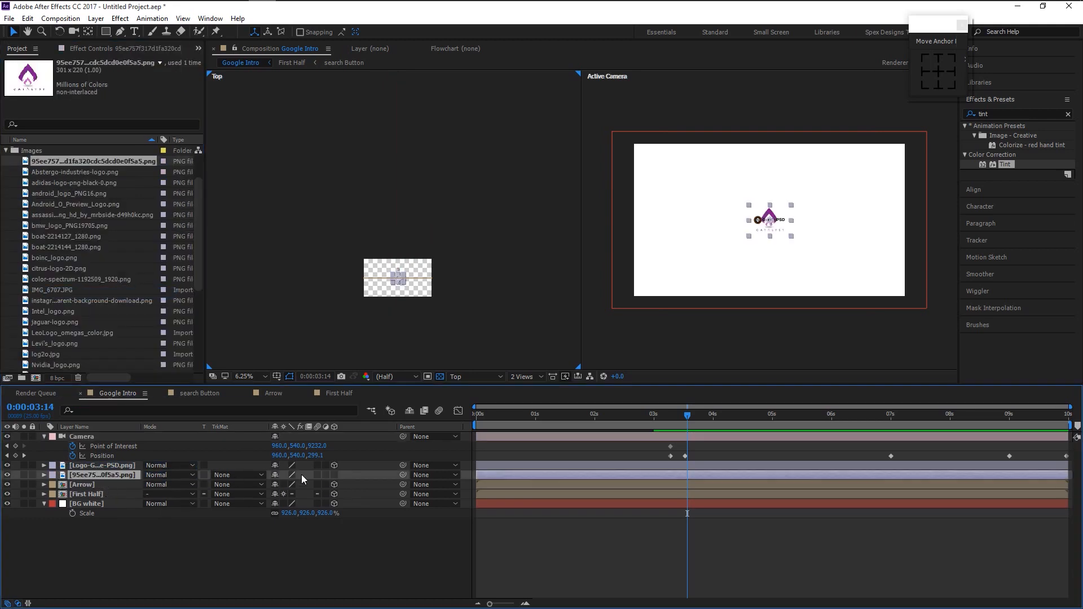
left_click(334, 475)
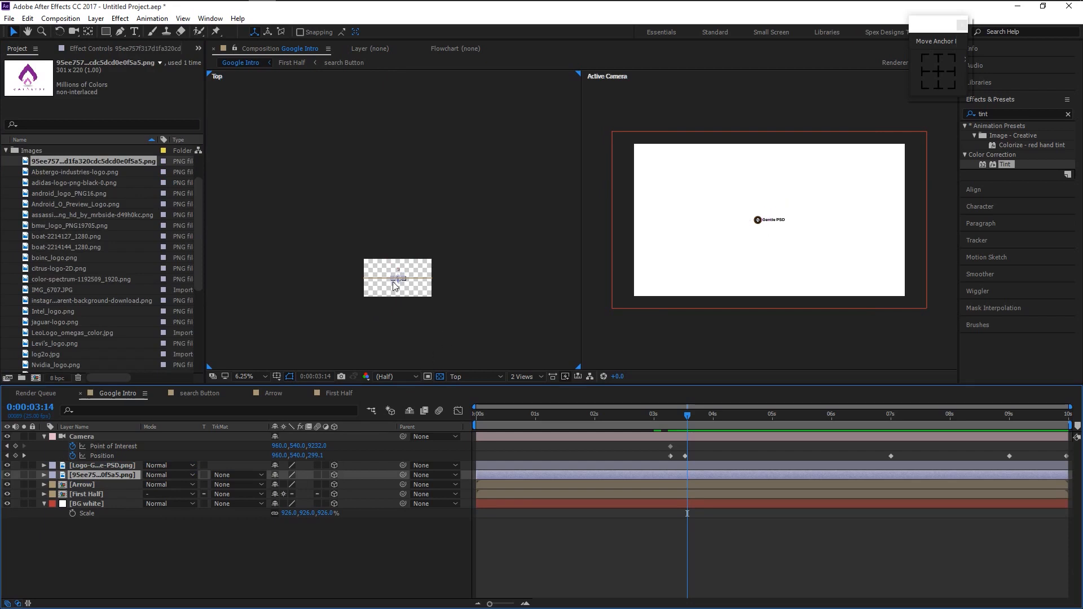
Push the Catalyst logo back along Z beyond the search page, scale it to 75%, and place it near the frame's left edge.
key("period")
left_click_drag(403, 341, 408, 289)
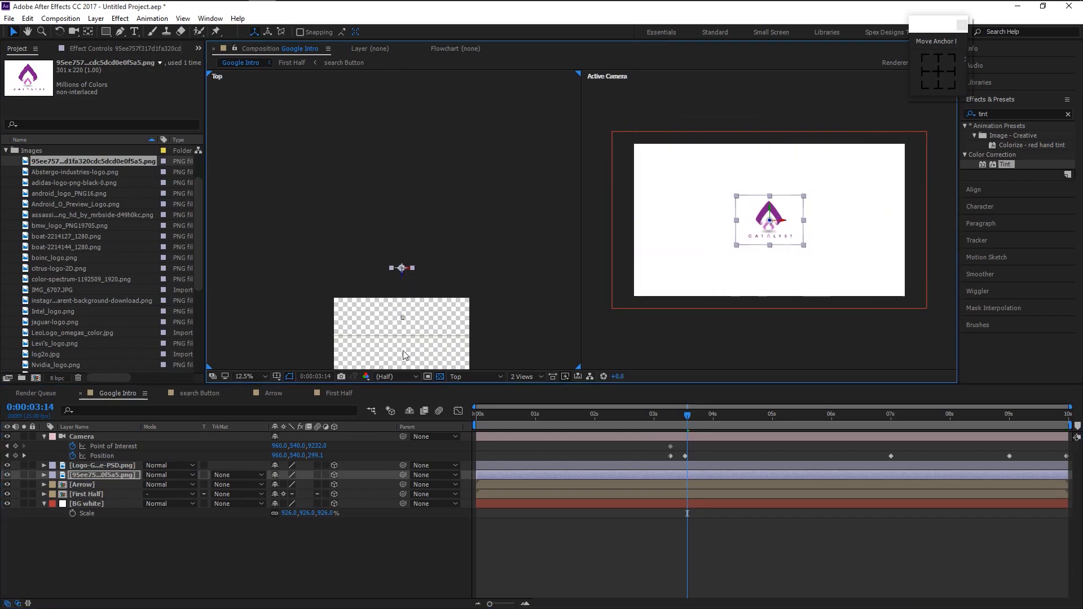
left_click(125, 477)
key("s")
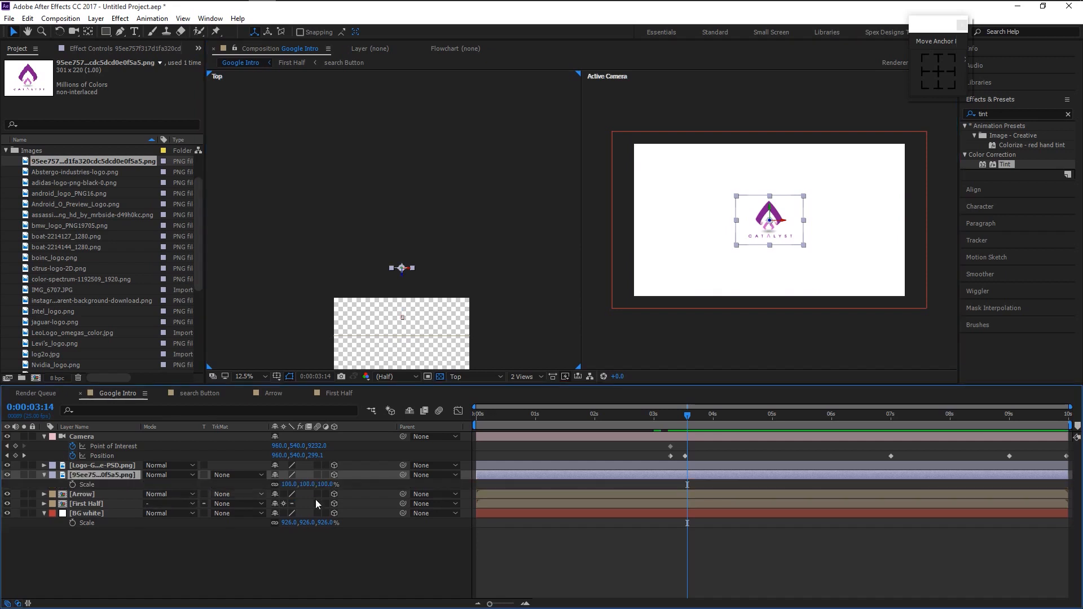
left_click_drag(325, 484, 311, 484)
left_click_drag(783, 221, 721, 235)
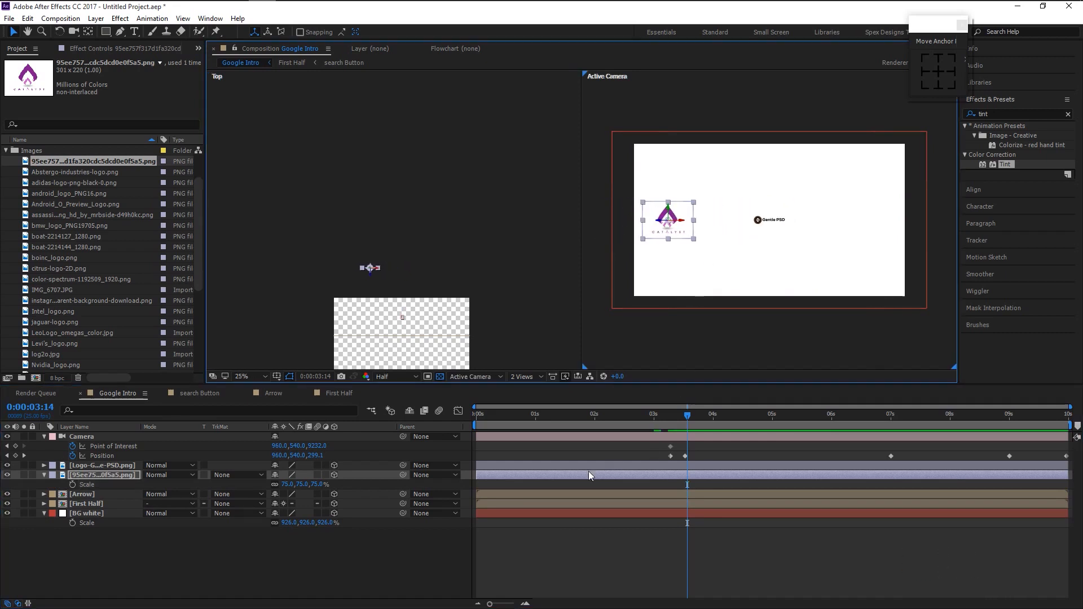
Add Abstergo-industries-logo.png as a 3D layer, placed just right of centre and deeper in Z than the Catalyst logo.
left_click_drag(59, 172, 95, 470)
left_click_drag(784, 244, 825, 242)
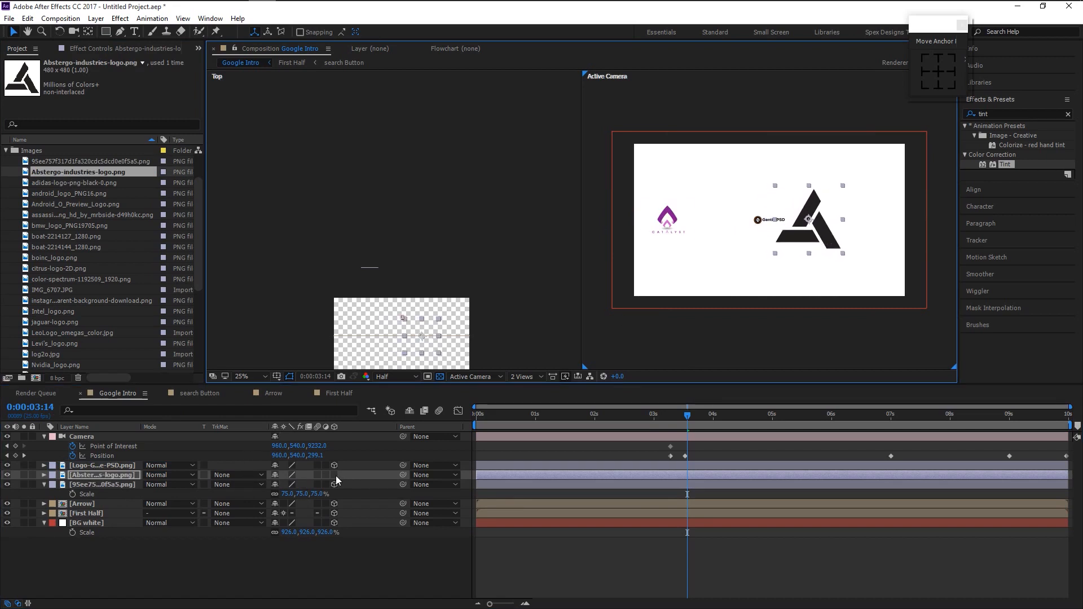
left_click(334, 475)
left_click(422, 327)
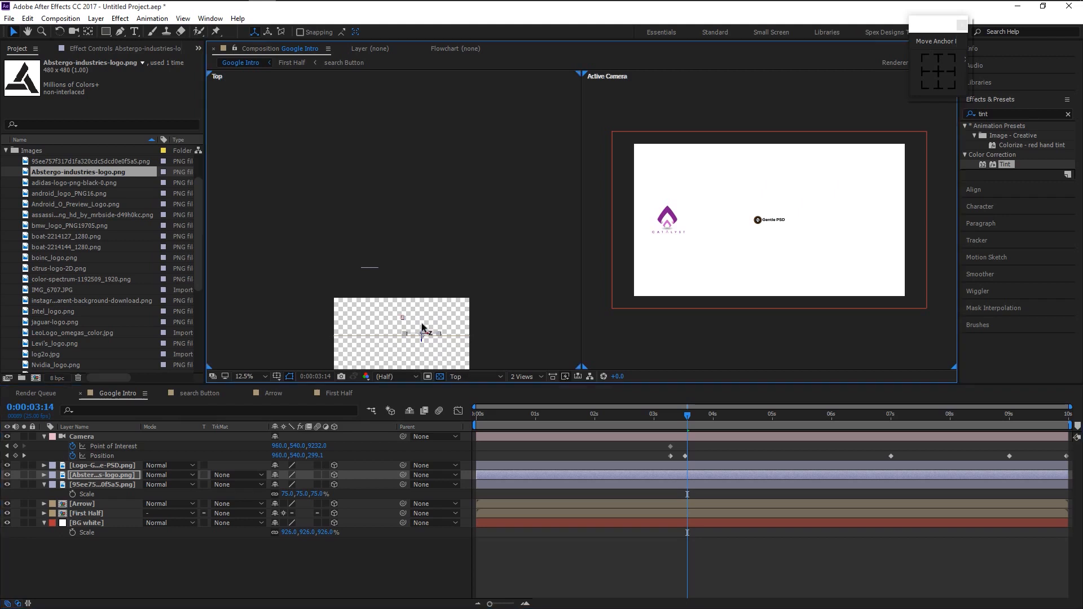
left_click_drag(422, 292, 430, 233)
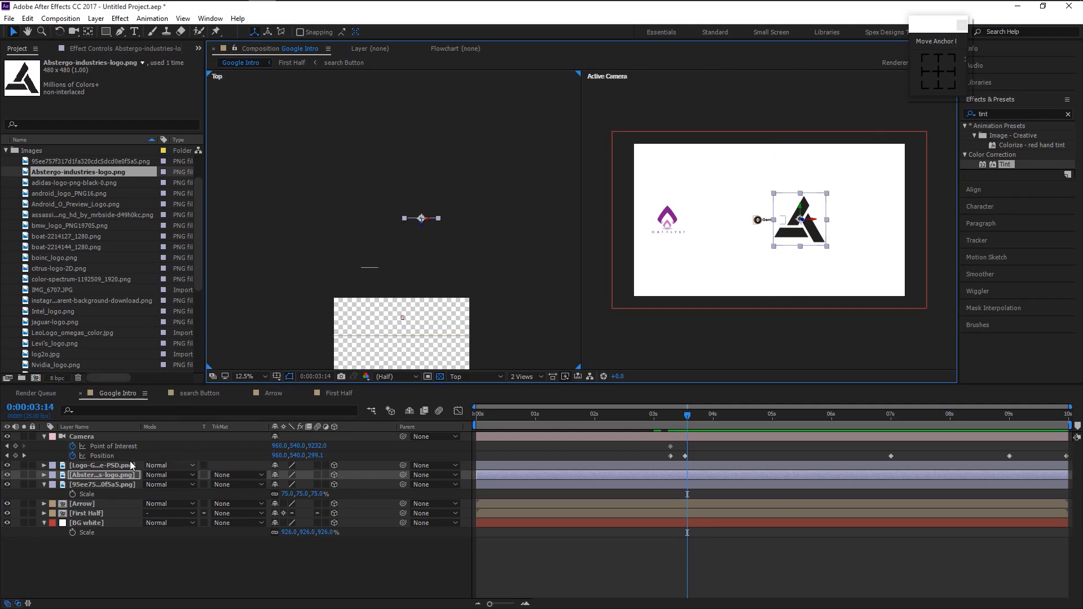
Add android_logo_PNG16.png as a 3D layer at 12% scale, placed left of centre and deeper in Z than the Abstergo logo.
left_click_drag(65, 193, 97, 475)
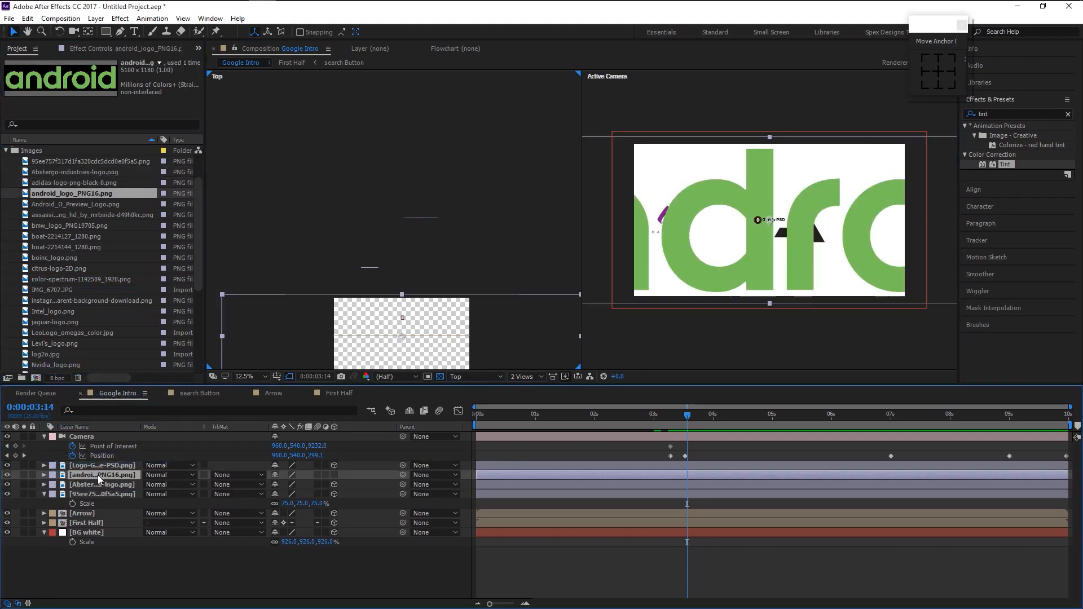
key("s")
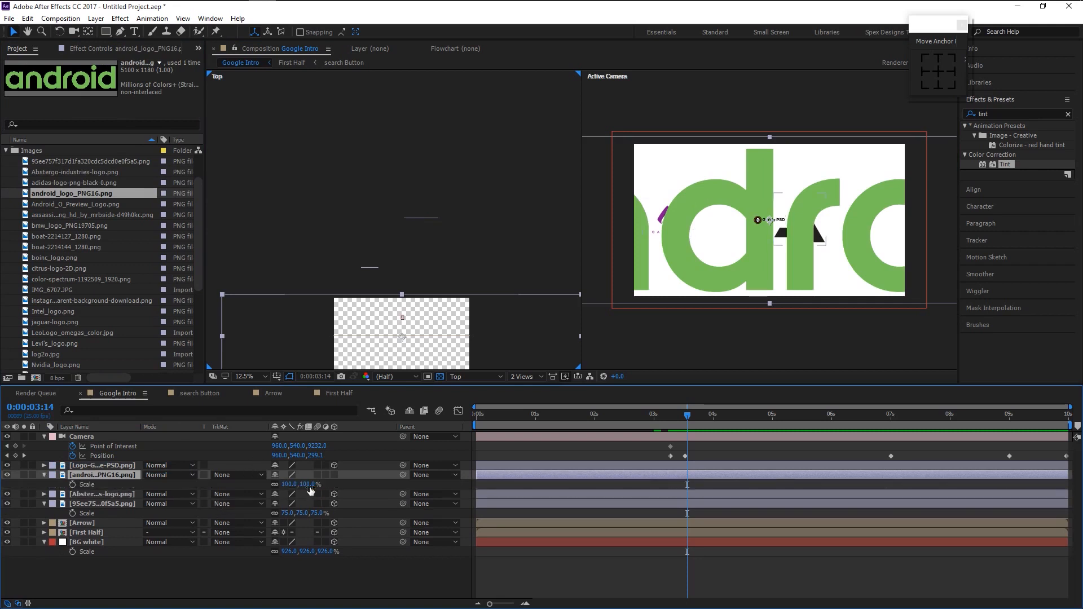
left_click_drag(289, 484, 255, 483)
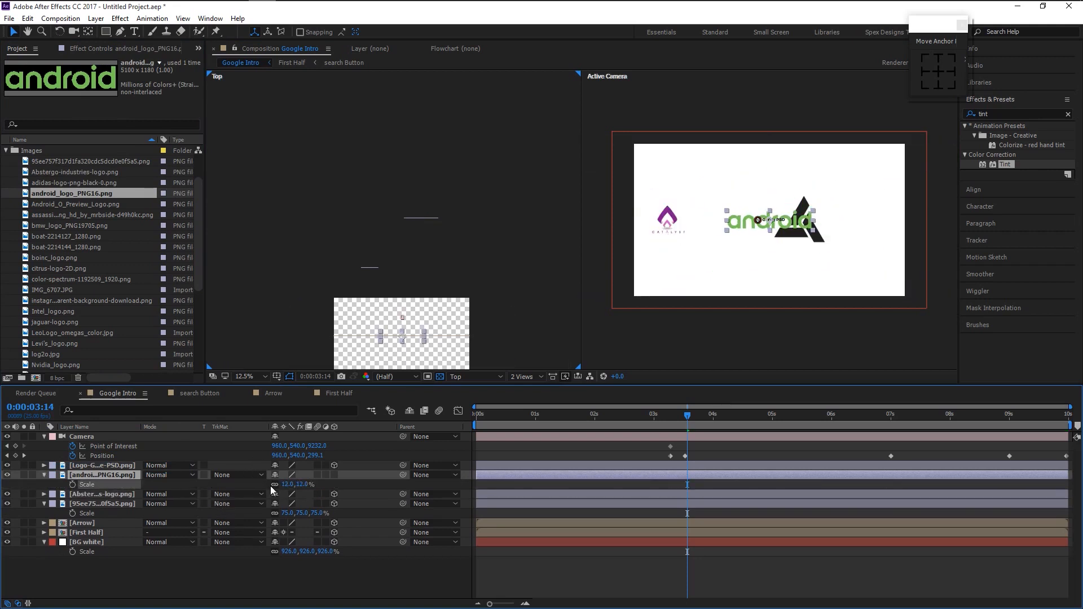
left_click(338, 474)
left_click_drag(403, 320, 371, 171)
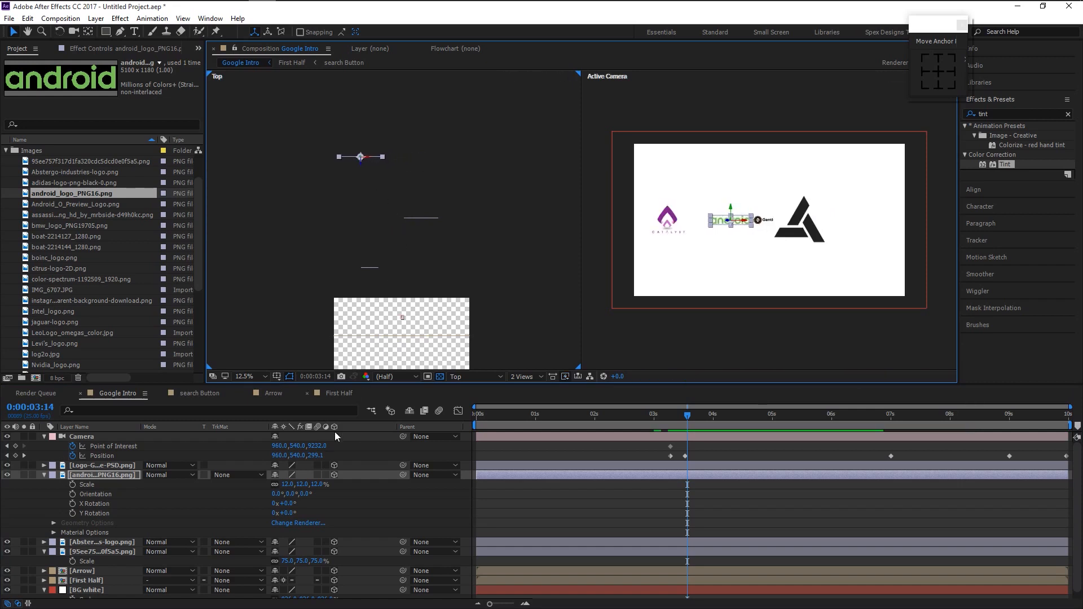
Add Android_O_Preview_Logo.png as a 3D layer at 22% scale and push it back in Z behind the green android logo.
left_click(68, 205)
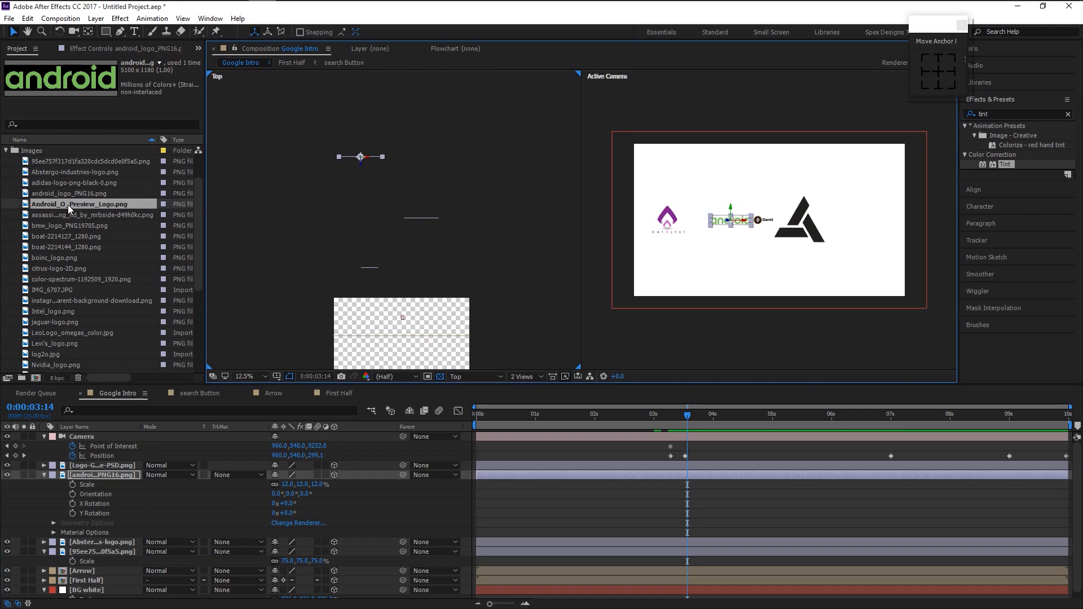
left_click_drag(72, 207, 96, 470)
key("s")
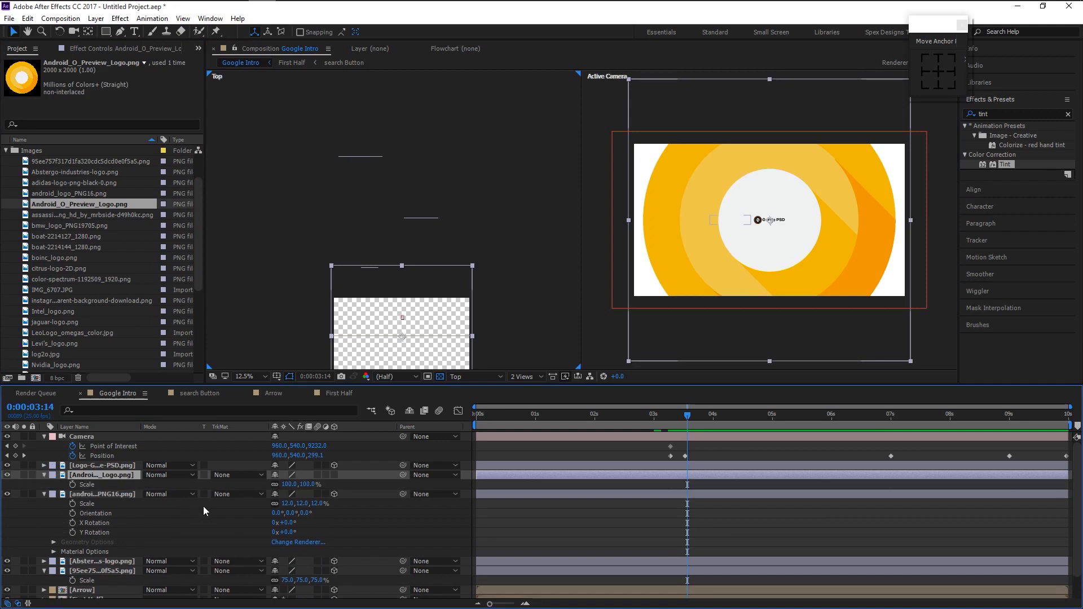
left_click_drag(289, 483, 254, 486)
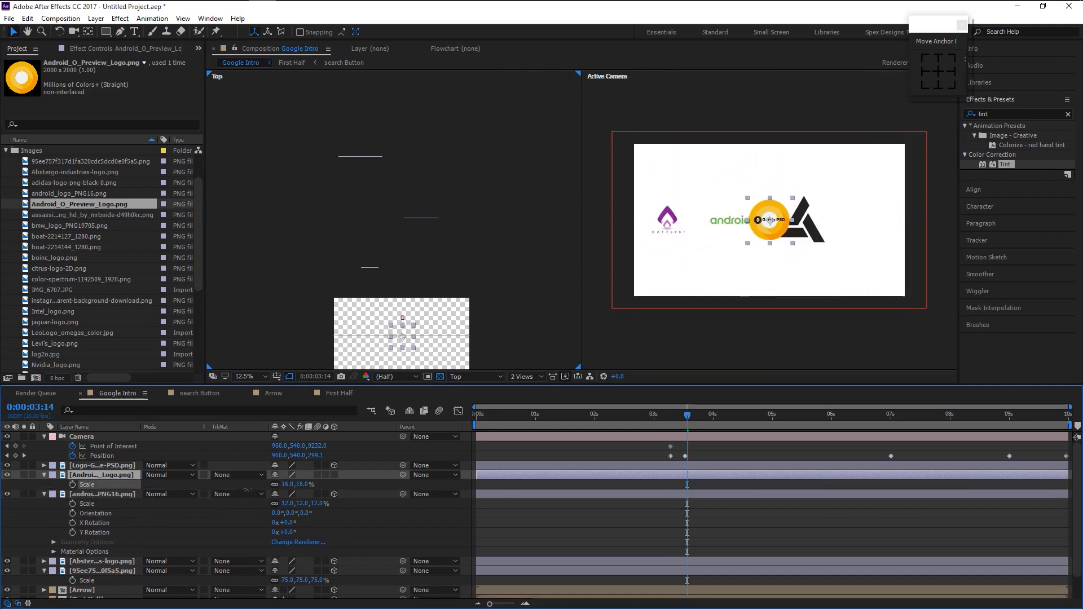
left_click(334, 474)
left_click_drag(404, 343, 406, 123)
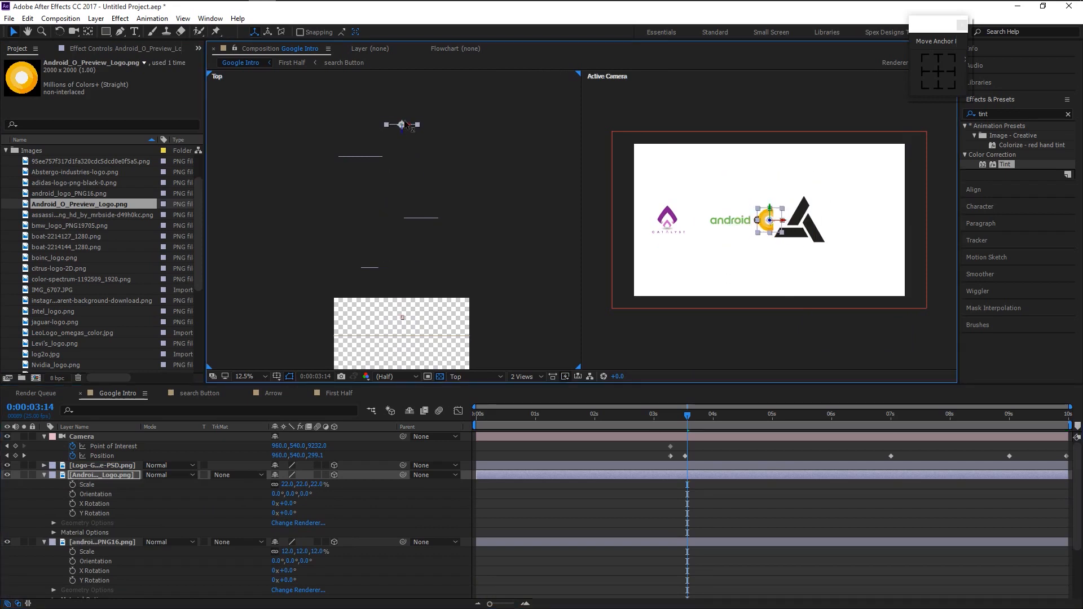
Move the Android O logo farther back in the Top view and to the right, behind the Abstergo logo's right edge.
key("h")
left_click_drag(476, 186, 486, 363)
key("v")
left_click_drag(414, 280, 514, 208)
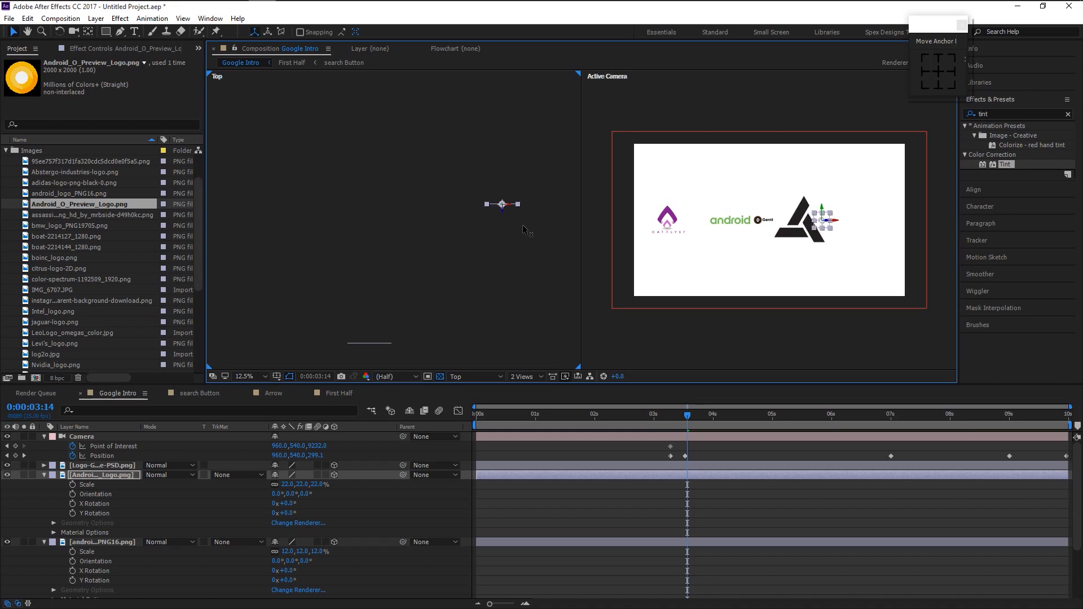
key("h")
left_click_drag(425, 248, 429, 375)
Add the red Assassin's Creed logo from the Images folder below the Gentle PSD logo as a 3D layer at 47% scale.
left_click(57, 217)
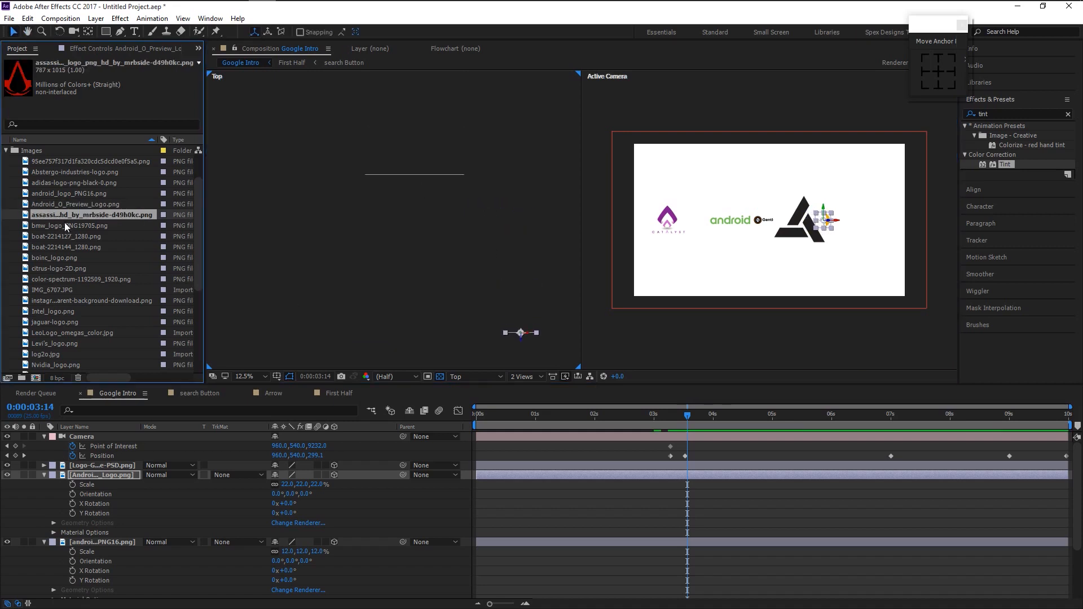
left_click_drag(74, 244, 94, 471)
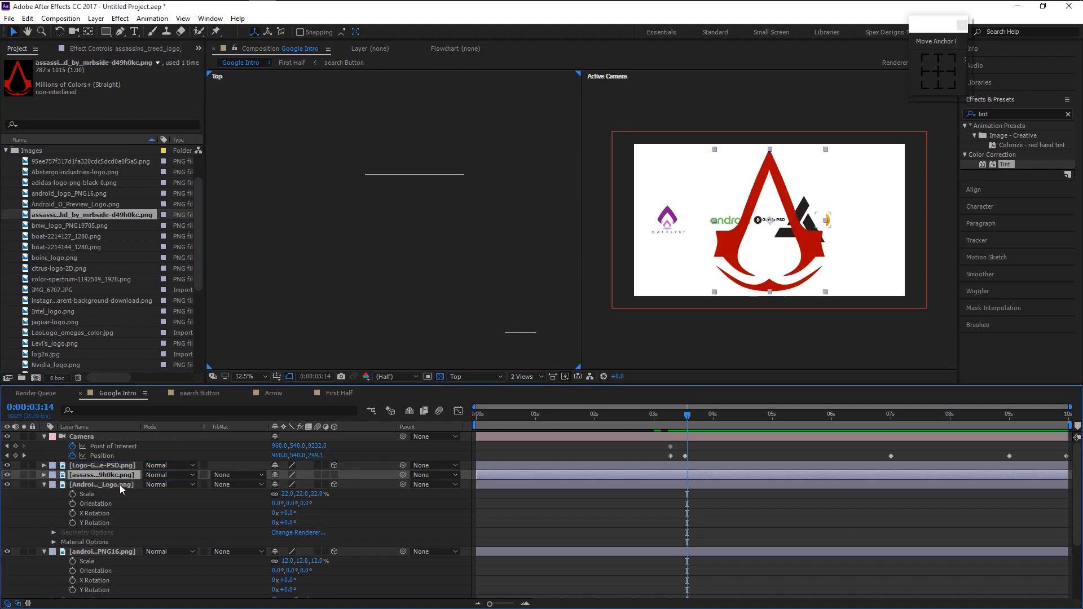
key("s")
left_click_drag(306, 484, 276, 484)
left_click(334, 475)
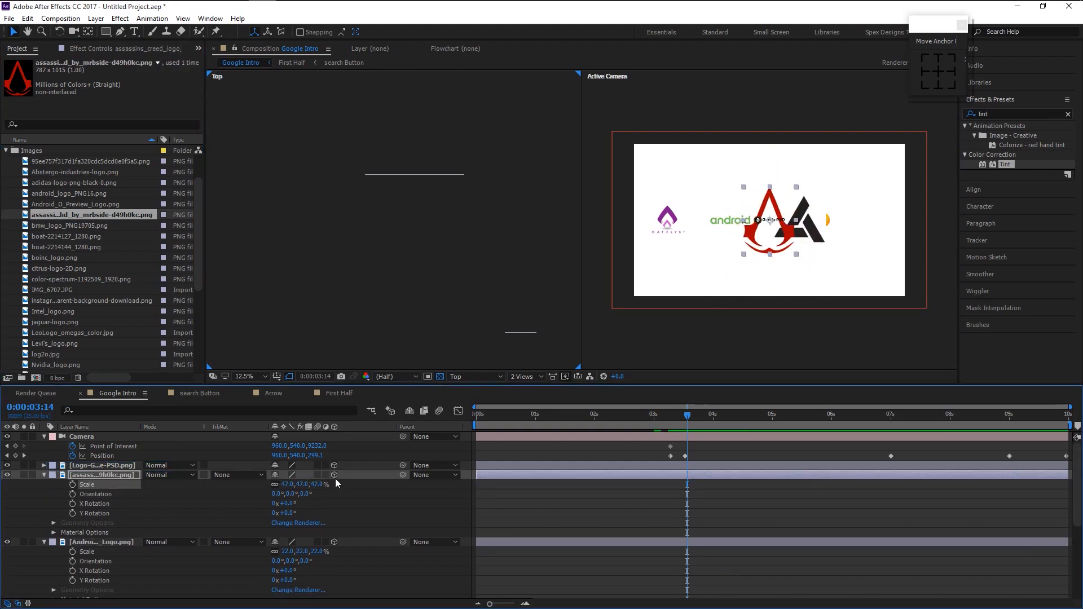
Push the Assassin's Creed logo back along Z in the Top view until it is deeper than the Android O logo.
left_click_drag(440, 315, 452, 139)
left_click_drag(463, 248, 466, 153)
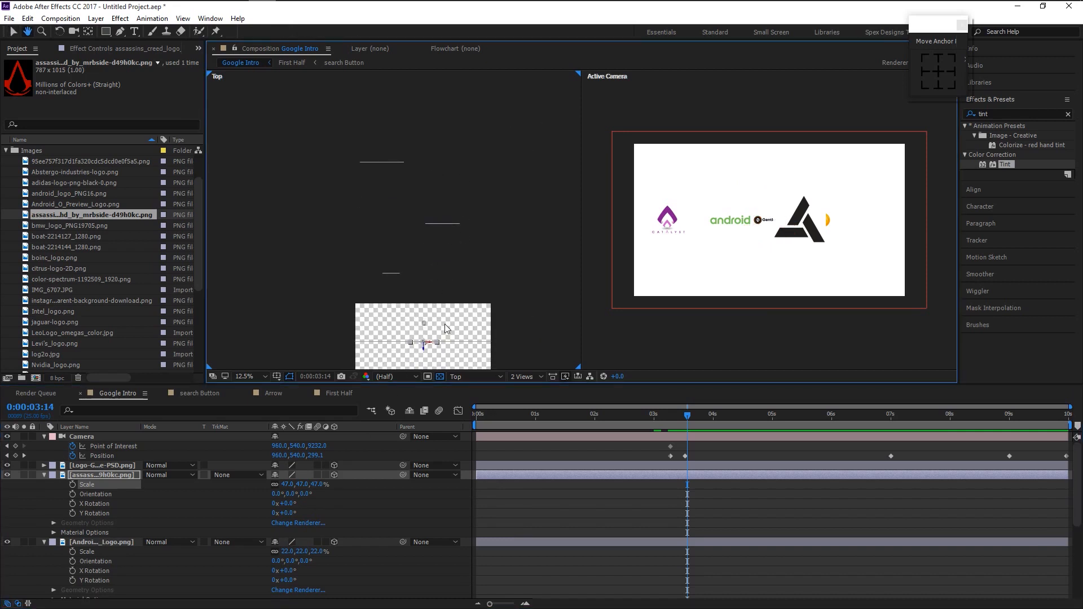
left_click_drag(424, 351, 432, 124)
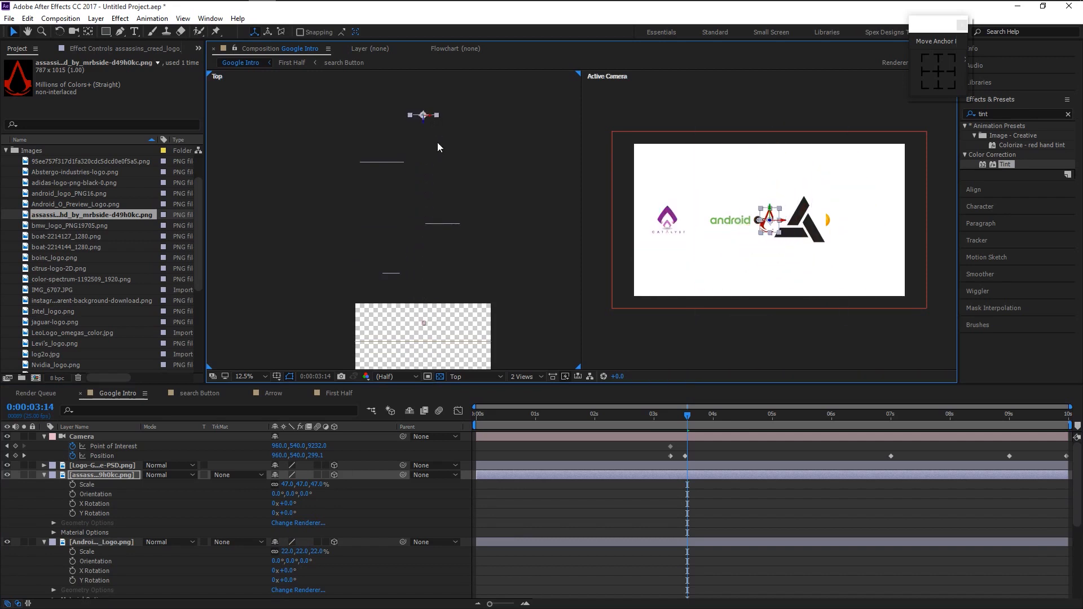
left_click_drag(452, 292, 452, 380)
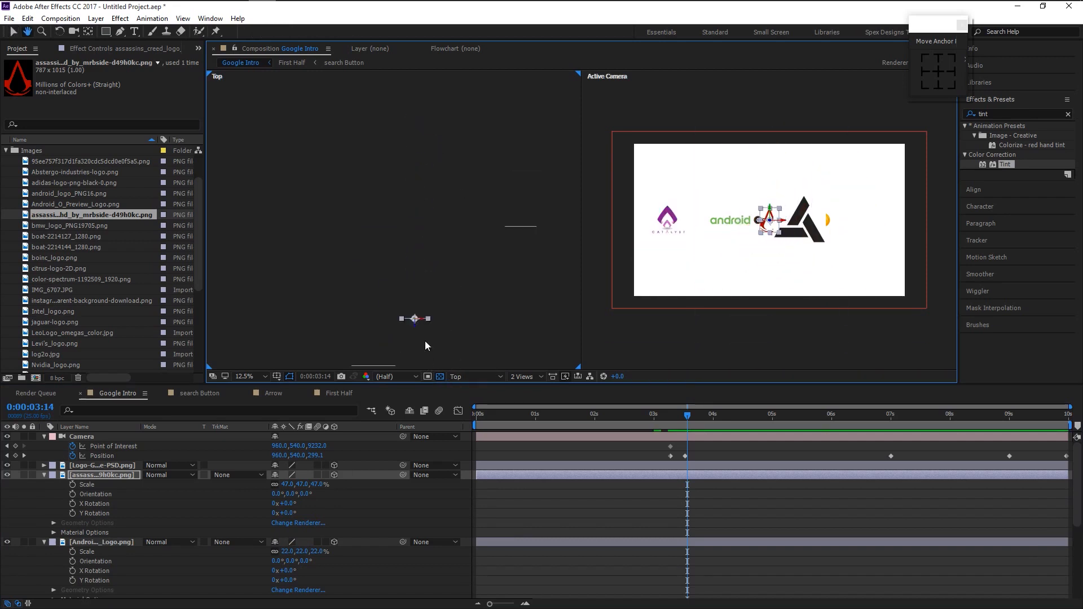
left_click_drag(418, 330, 431, 150)
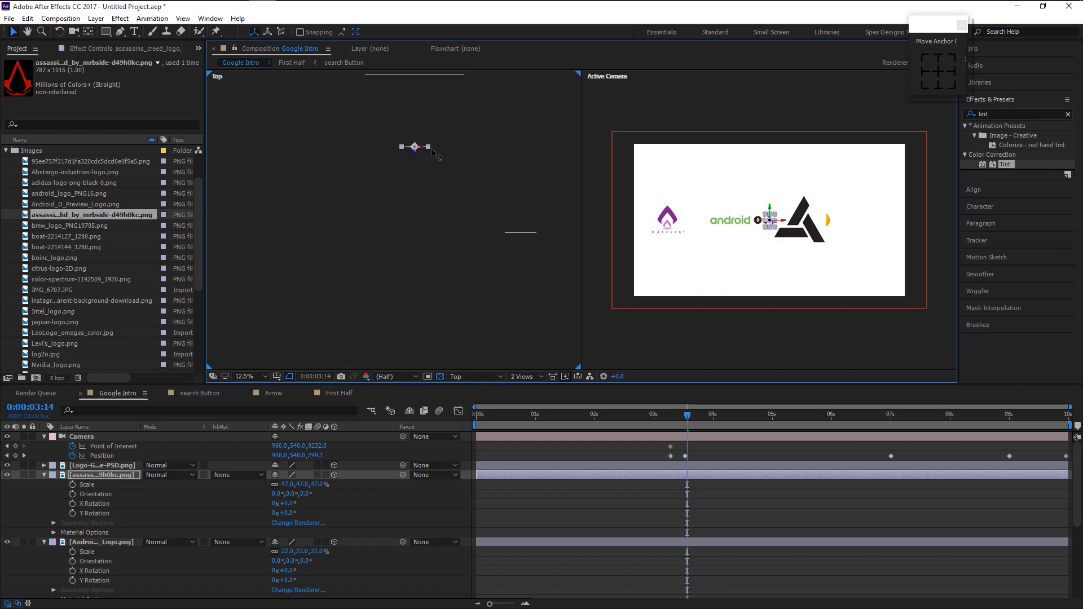
Move the Assassin's Creed logo left along X and raise it above the green android logo in the camera view.
left_click_drag(426, 145, 270, 146)
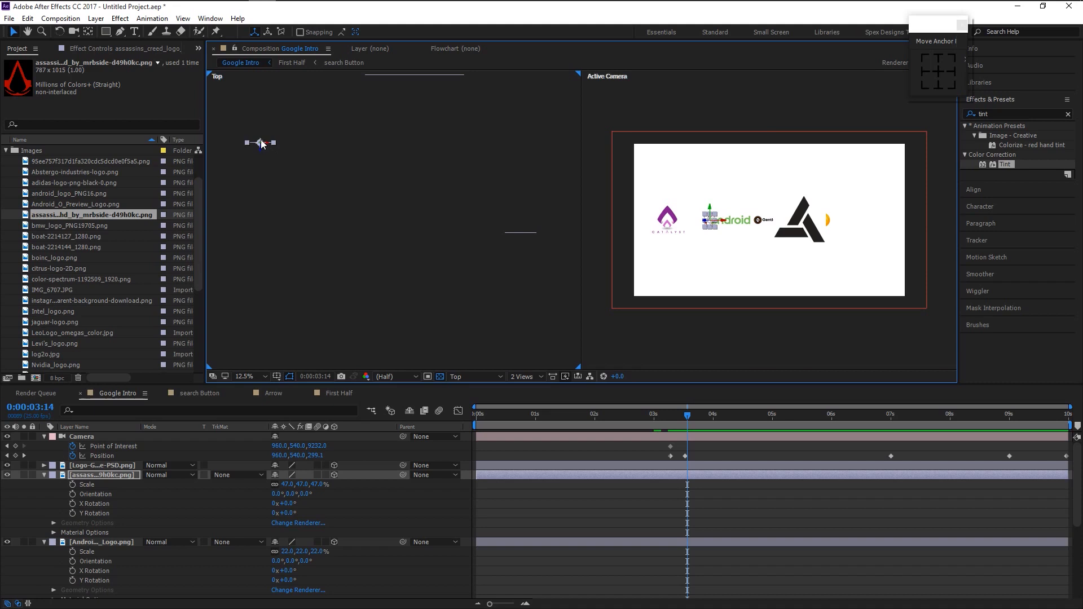
left_click_drag(260, 143, 273, 64)
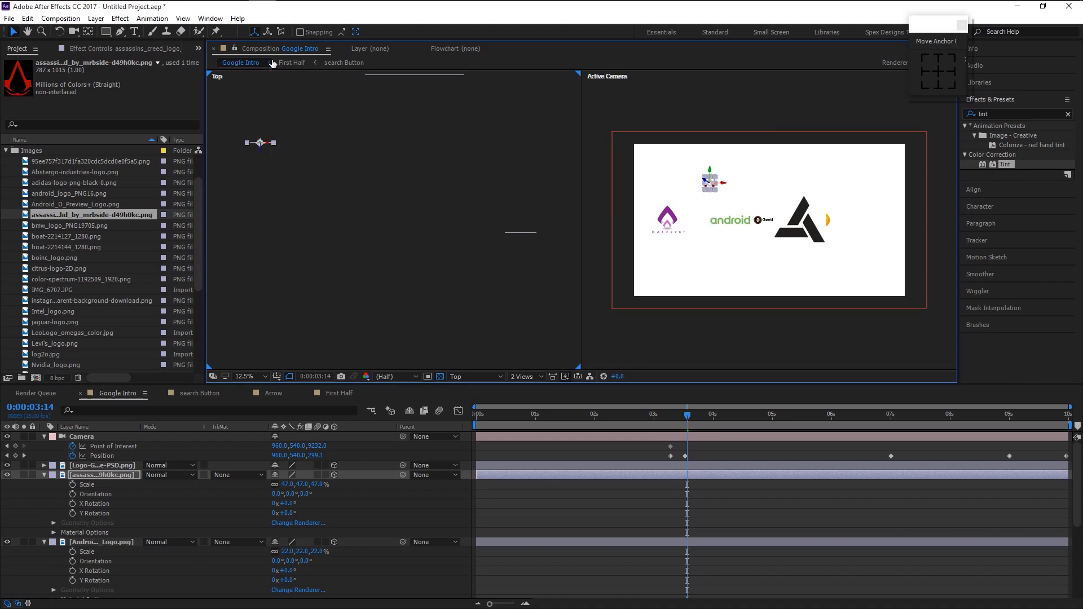
left_click(143, 513)
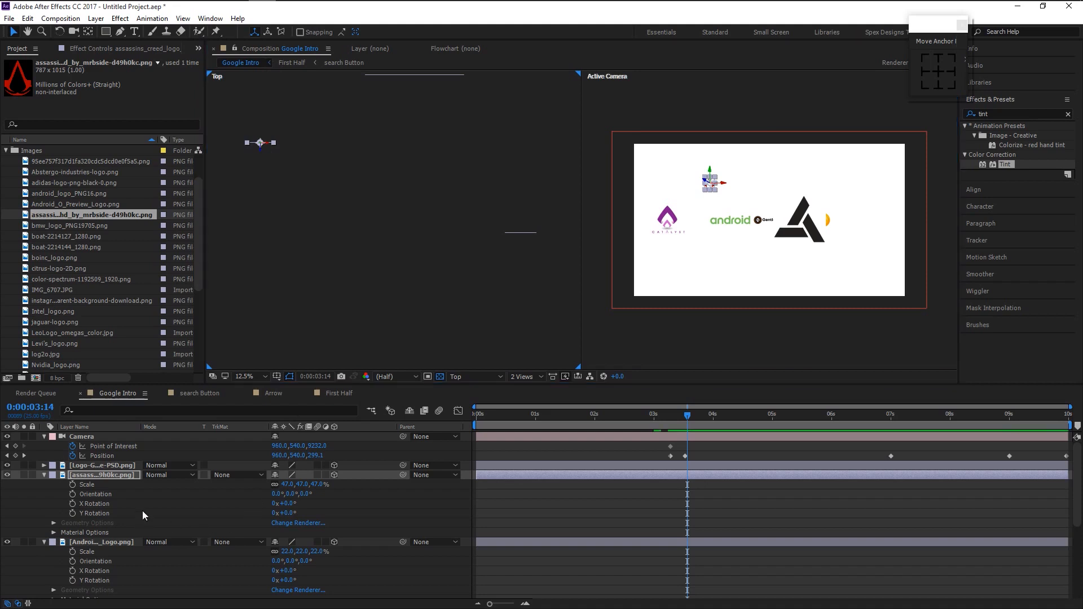
Add bmw_logo_PNG19705.png below the Gentle PSD logo as a 3D layer at 9% scale.
left_click_drag(69, 226, 113, 473)
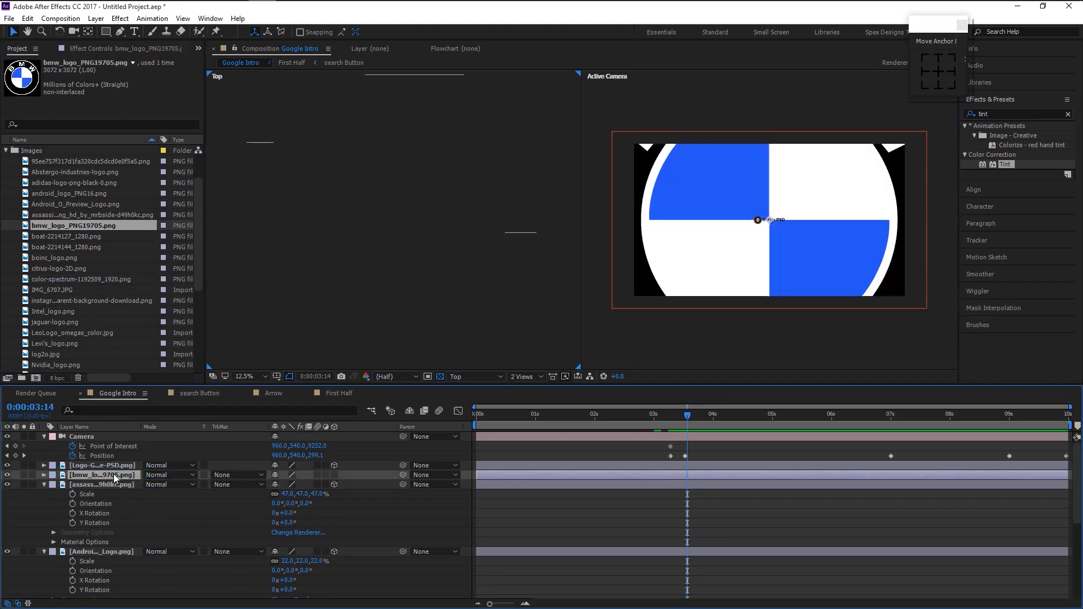
left_click_drag(303, 485, 251, 485)
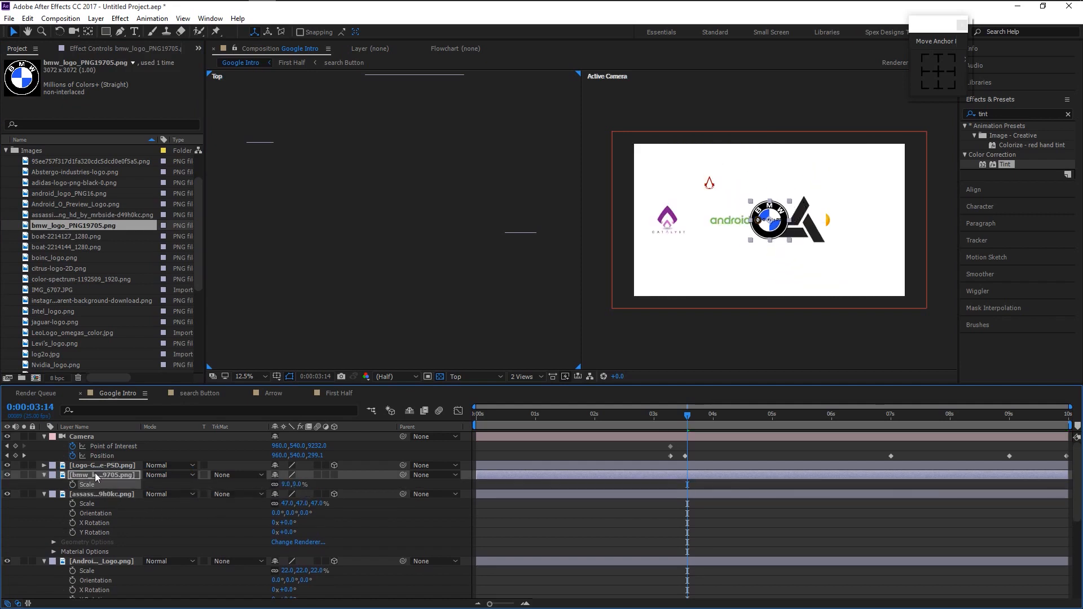
left_click(334, 474)
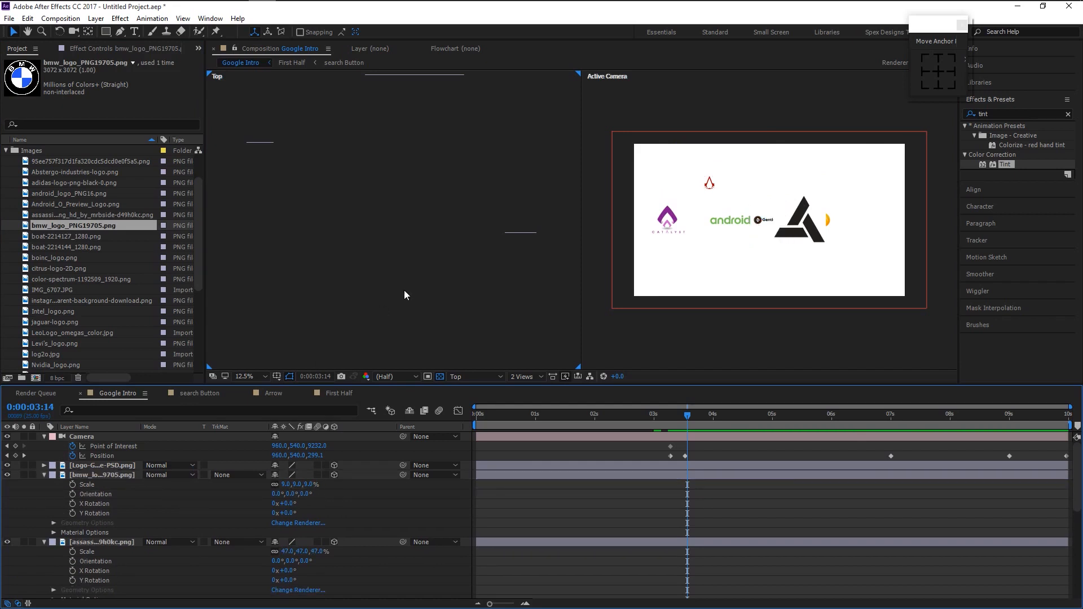
Push the BMW logo back along Z in the Top view until it is deeper than the Assassin's Creed logo.
left_click_drag(426, 281, 433, 125)
left_click_drag(462, 240, 463, 181)
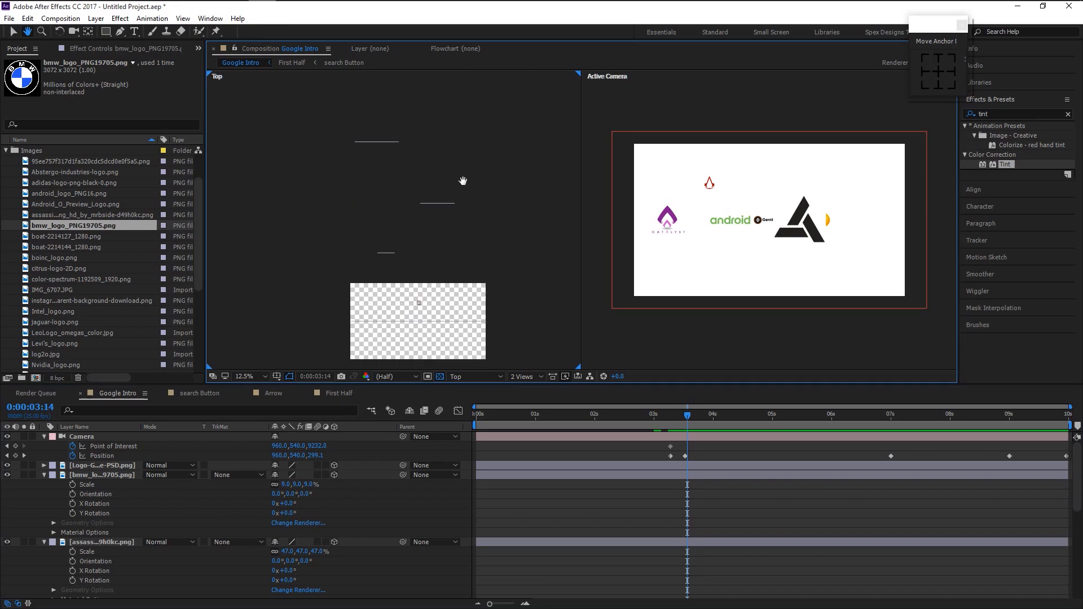
key("v")
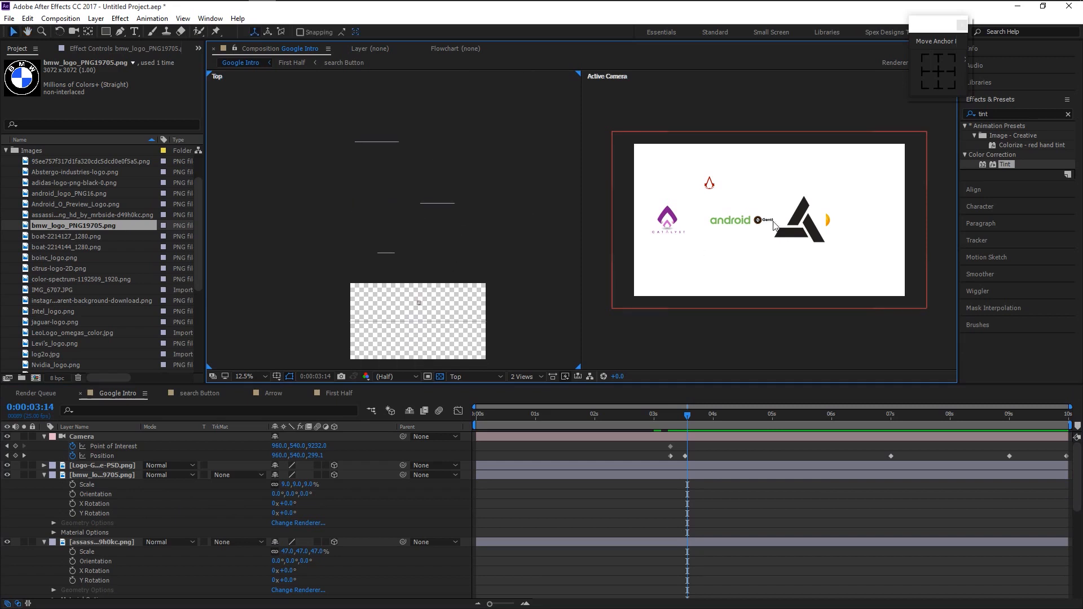
left_click(117, 475)
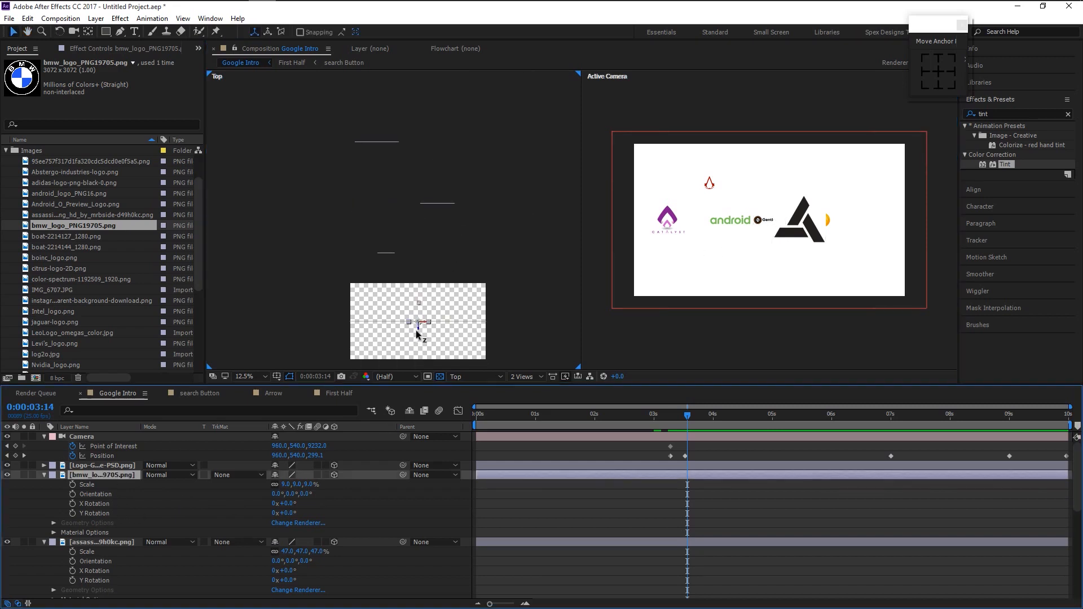
left_click_drag(416, 333, 443, 99)
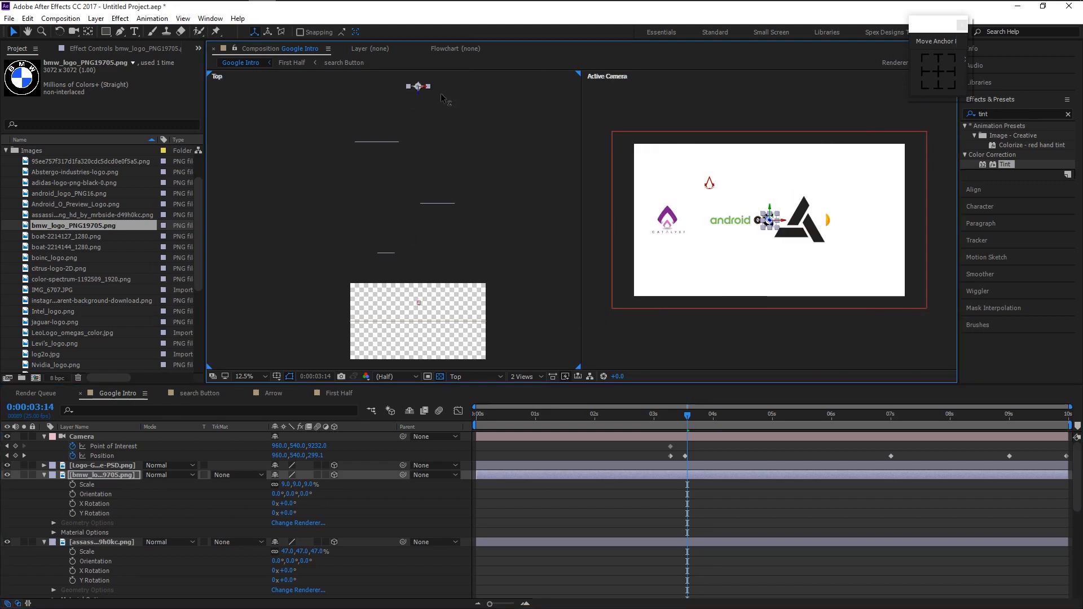
left_click_drag(445, 136, 448, 364)
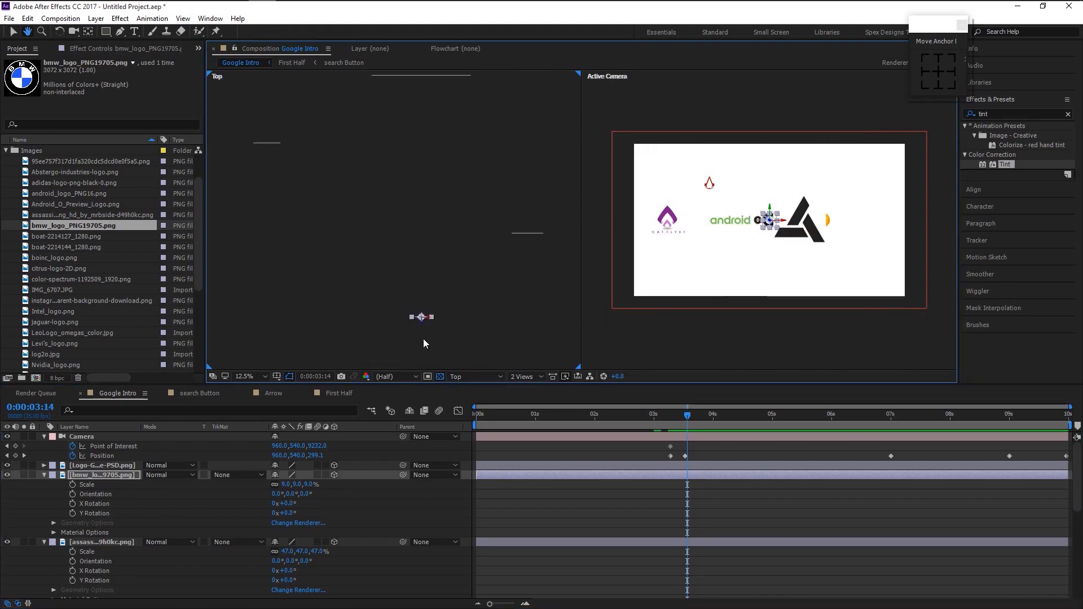
left_click_drag(421, 319, 454, 367)
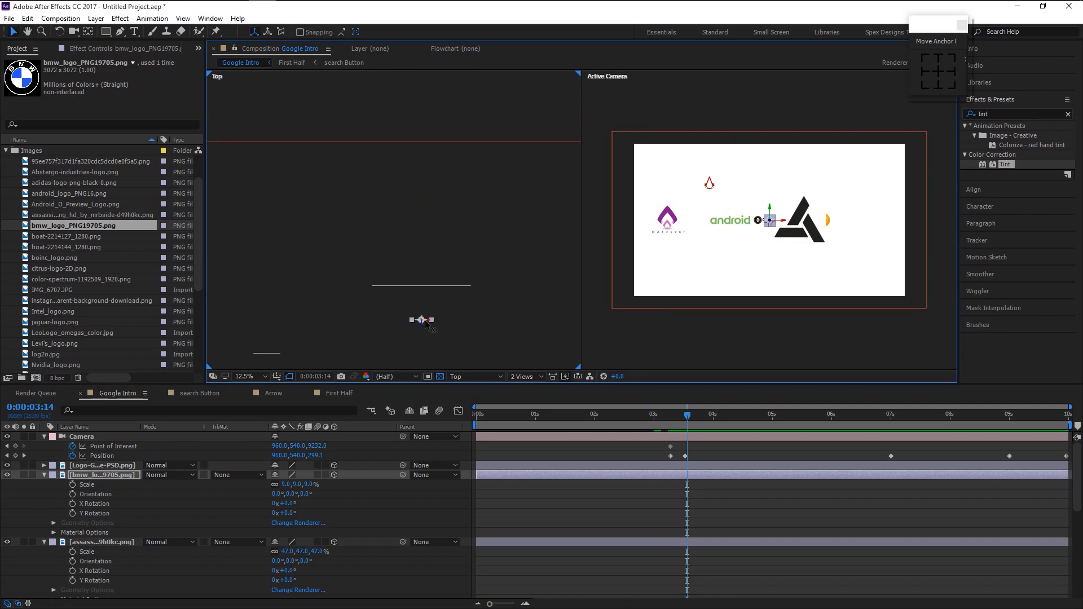
Move the BMW logo to the right along X and raise it above the Abstergo logo in the camera view.
left_click_drag(536, 332, 588, 331)
left_click_drag(498, 334, 329, 310)
left_click_drag(829, 221, 849, 221)
left_click_drag(470, 306, 509, 196)
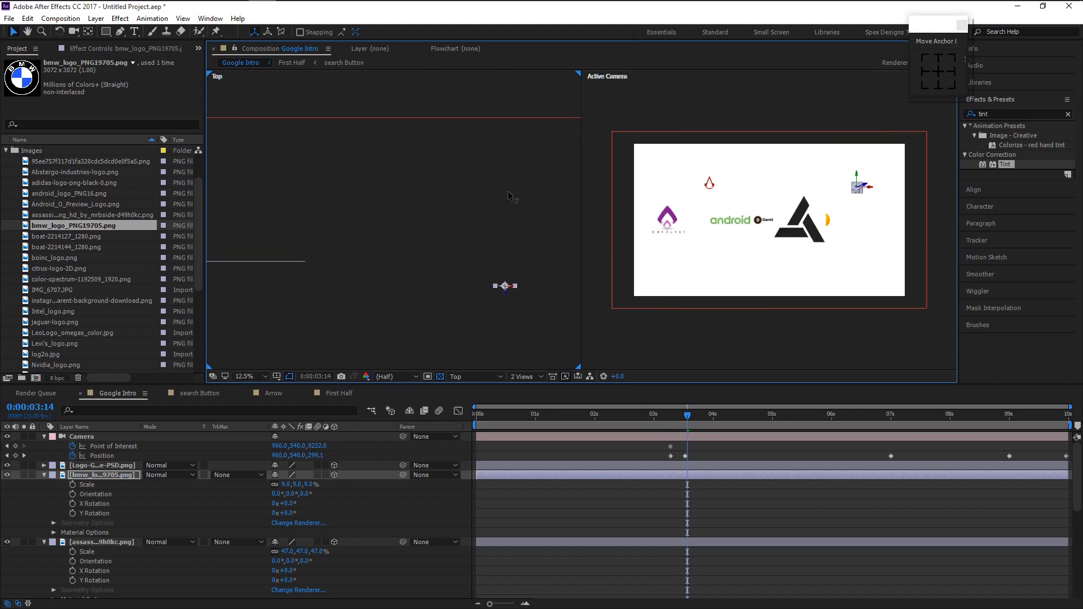
Collapse the expanded properties of the logo layers in the timeline.
left_click(44, 476)
left_click(44, 485)
left_click(45, 494)
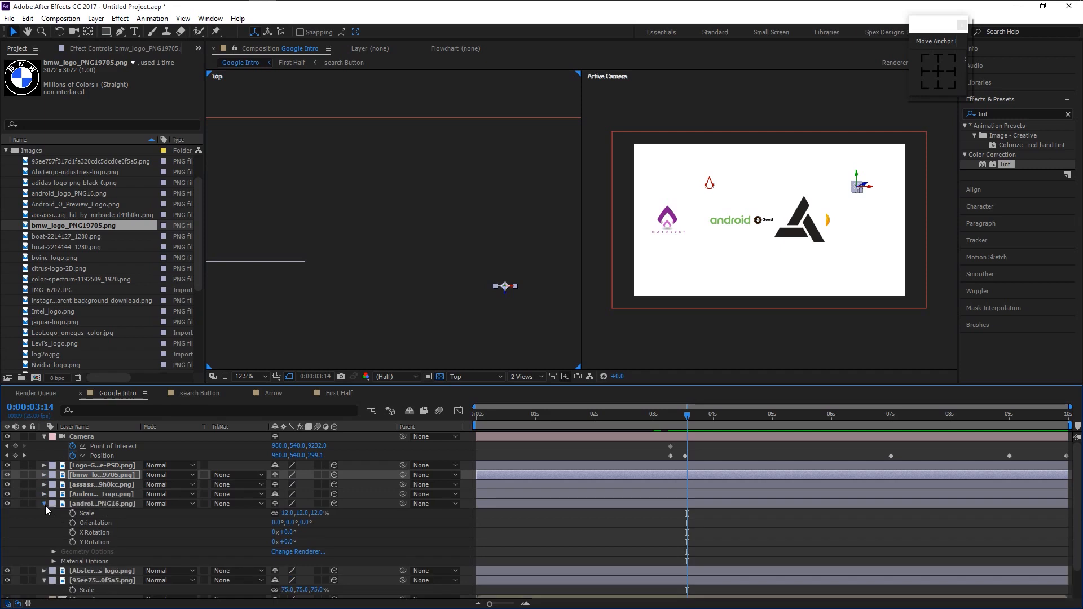
left_click(44, 504)
left_click(44, 523)
Add boat-2214144_1280.png below the Gentle PSD logo as a 3D layer at 22% scale.
left_click_drag(79, 247, 116, 472)
key("s")
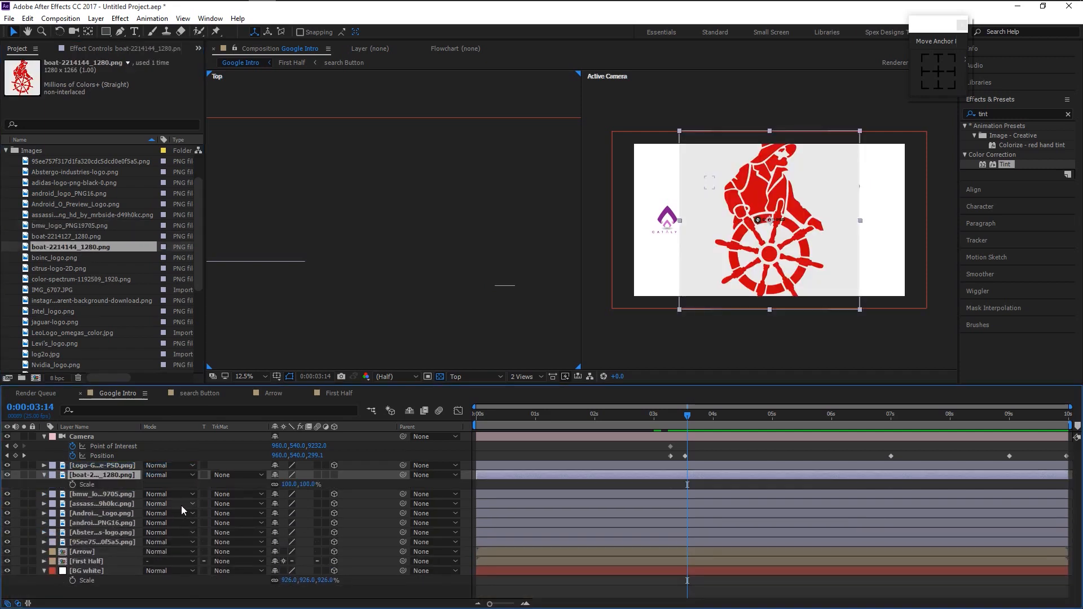
left_click_drag(304, 485, 255, 481)
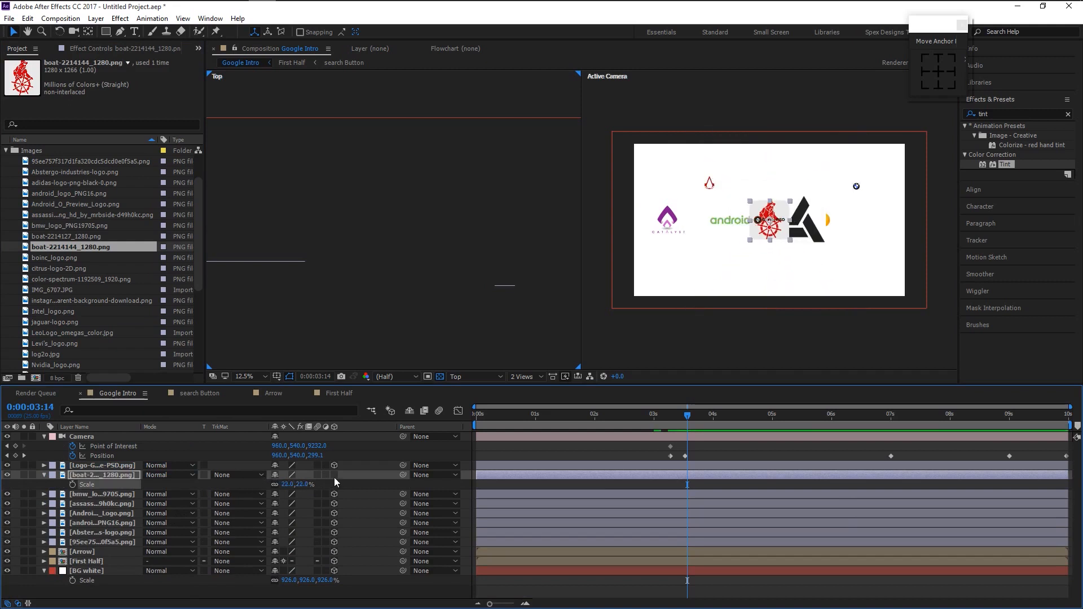
left_click(334, 475)
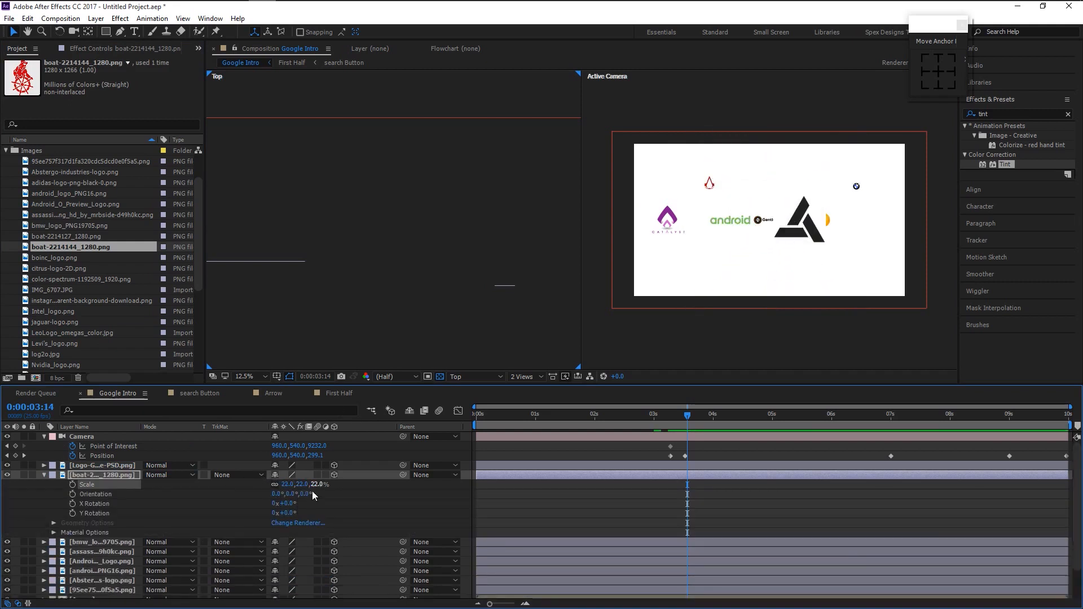
Push the red boat logo back along Z to a position of 4232.
key("p")
left_click_drag(261, 478, 69, 480)
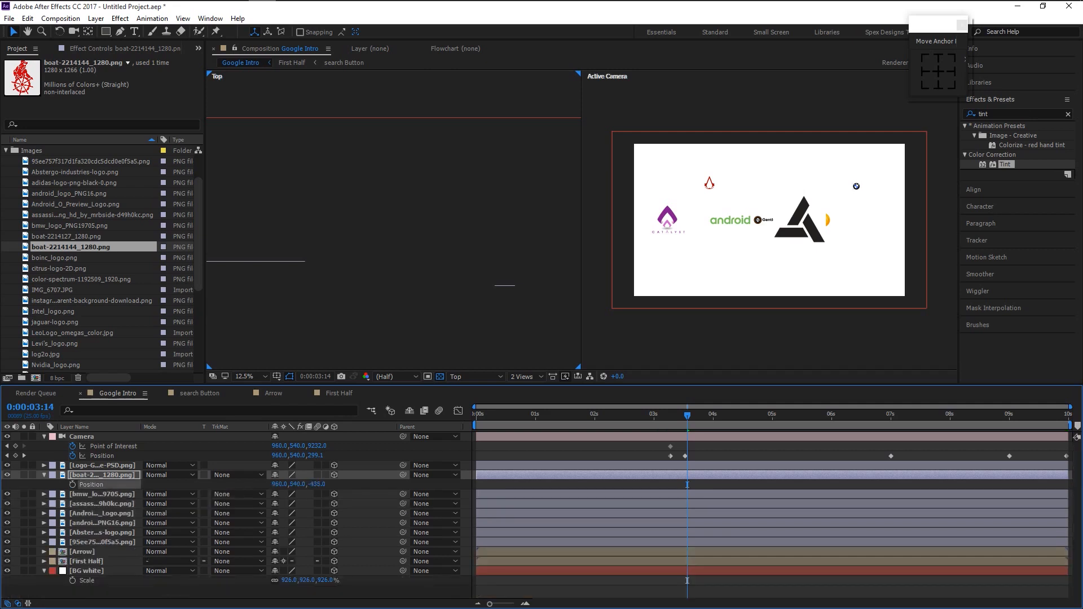
left_click_drag(174, 497, 878, 502)
left_click_drag(313, 485, 706, 474)
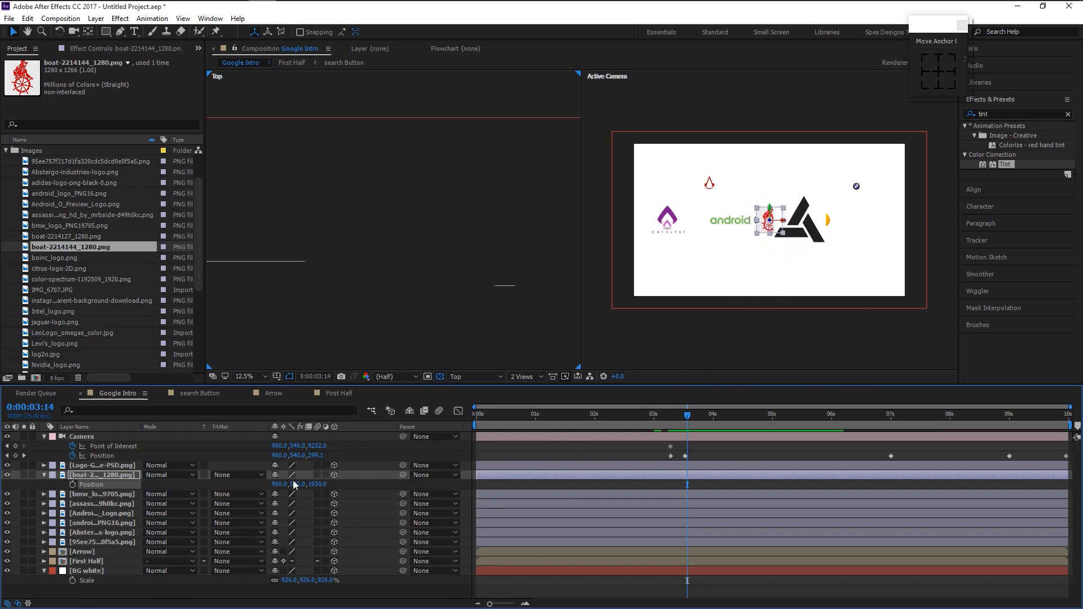
left_click_drag(435, 485, 523, 486)
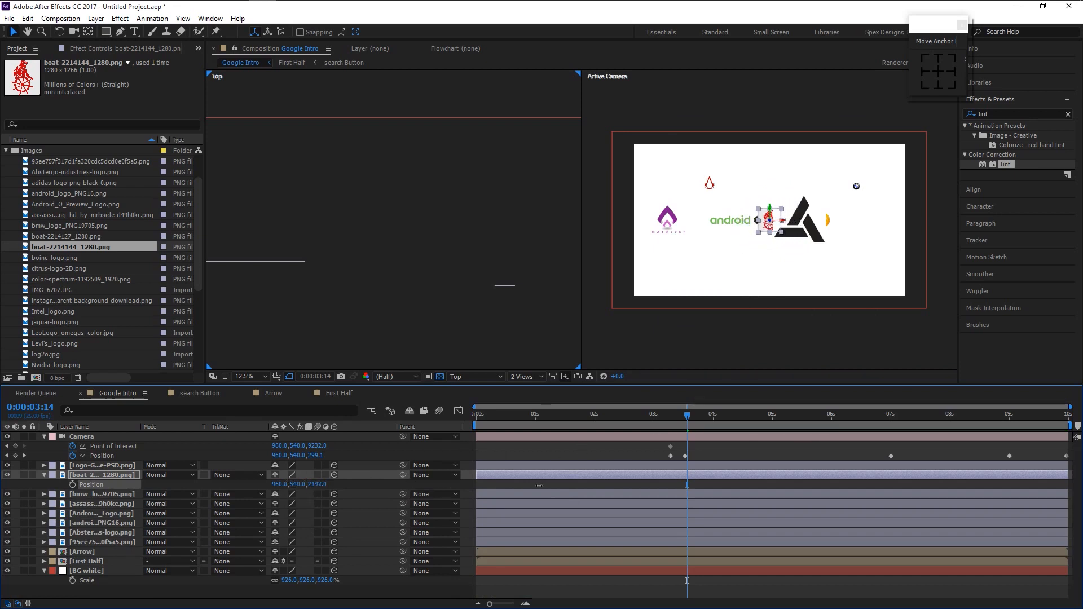
left_click_drag(714, 484, 910, 472)
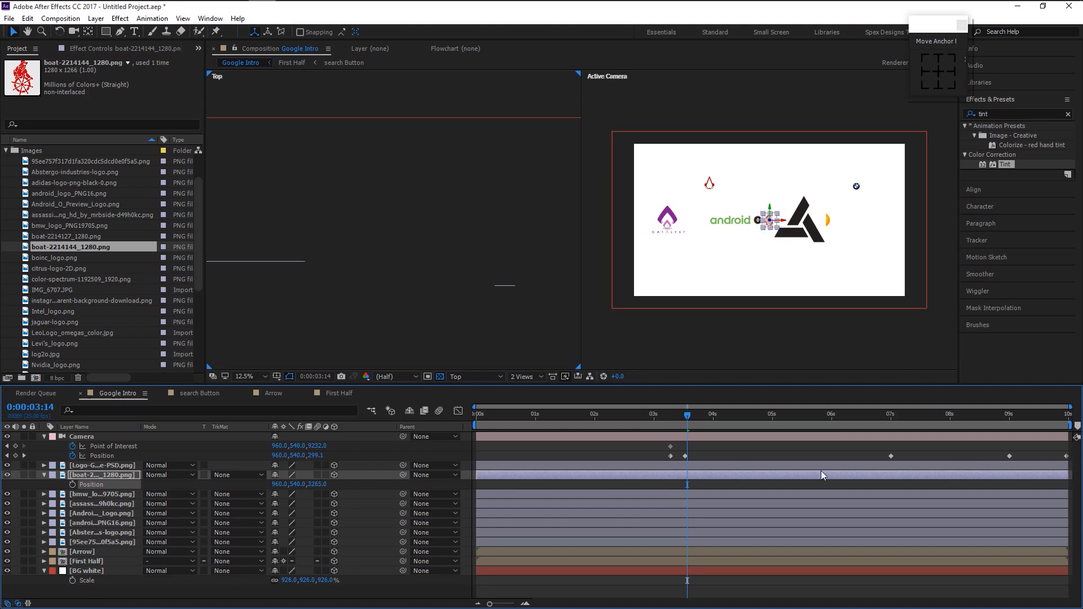
left_click_drag(698, 465, 767, 456)
Move the boat logo to about X 3152 and Z 8008 in the Top view and raise it to Y -2132.
left_click_drag(366, 316, 516, 280)
key("v")
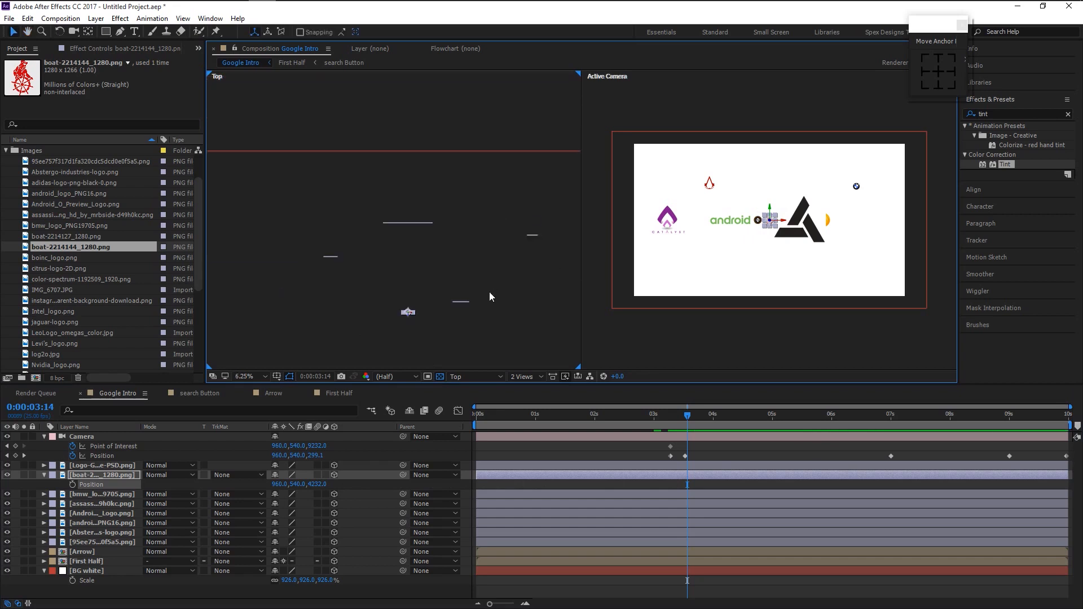
left_click_drag(409, 273, 489, 184)
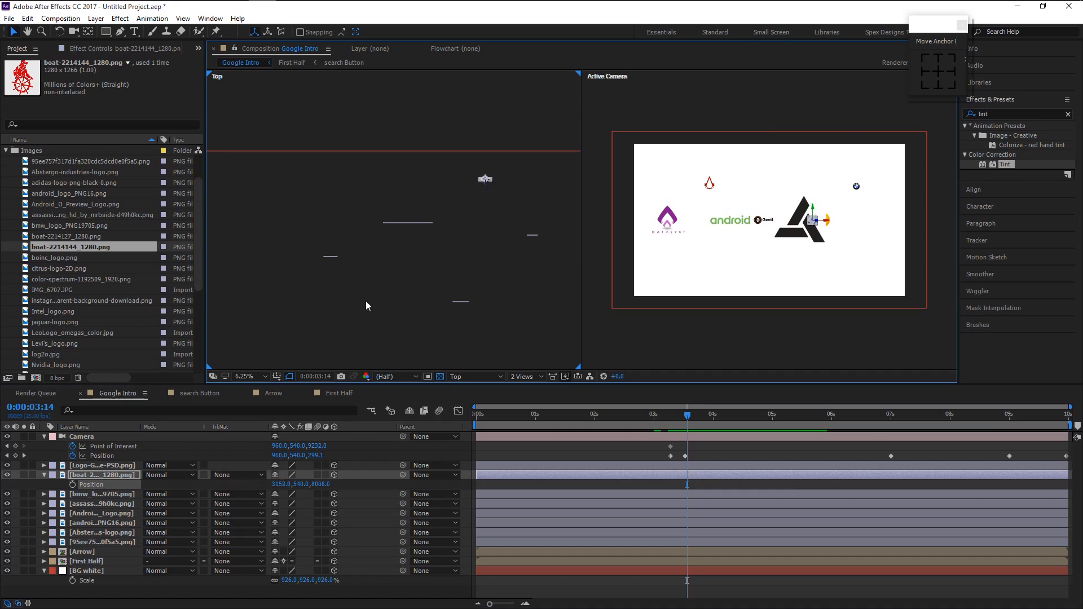
left_click_drag(483, 168, 496, 97)
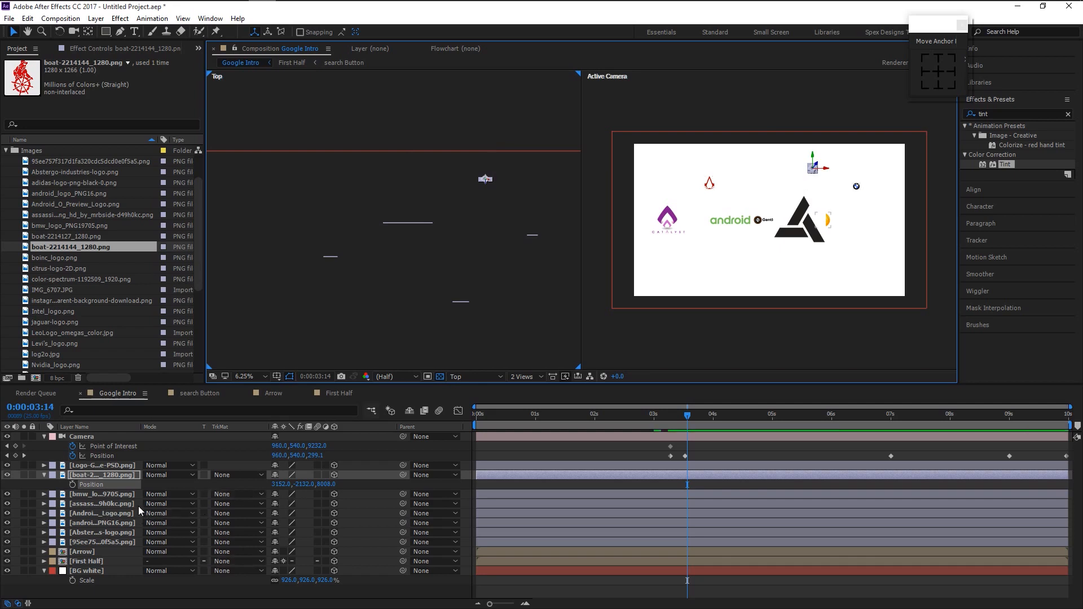
Enlarge the boat logo to 31% scale and collapse its layer.
key("s")
left_click_drag(317, 484, 319, 484)
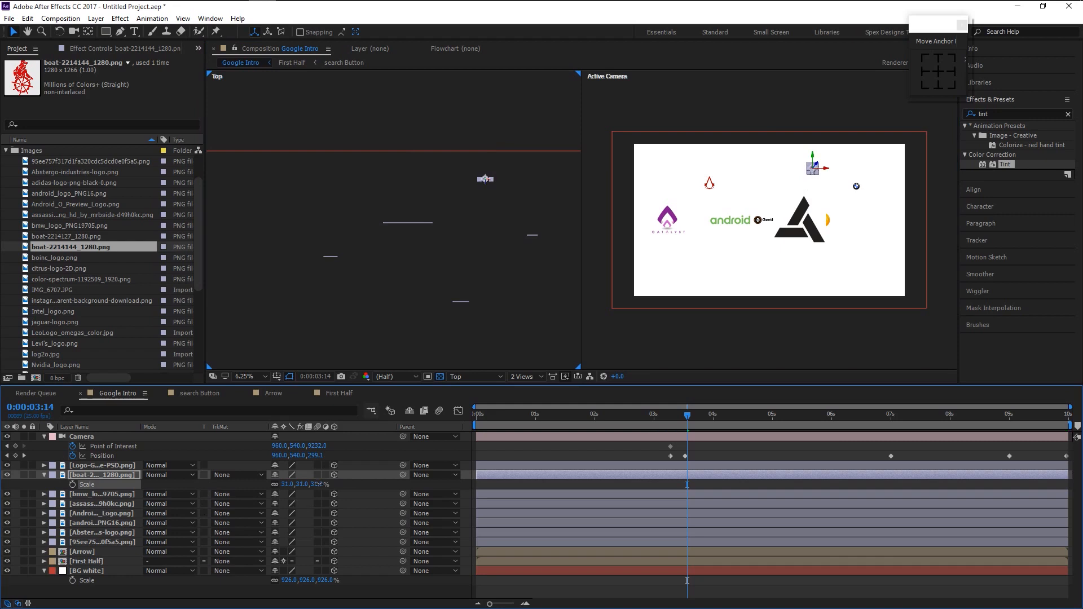
left_click(44, 475)
Add Solid_color_You_Tube_logo.png from the Images folder below the Gentle PSD logo as a scaled-down 3D layer.
scroll(54, 297, "down", 3)
key("Down")
key("Down")
key("Down")
key("Down")
key("Down")
key("Down")
key("Down")
key("Down")
key("Down")
key("Down")
key("Down")
key("Down")
key("Down")
key("Down")
key("Down")
key("Down")
key("Down")
key("Down")
key("Down")
key("Down")
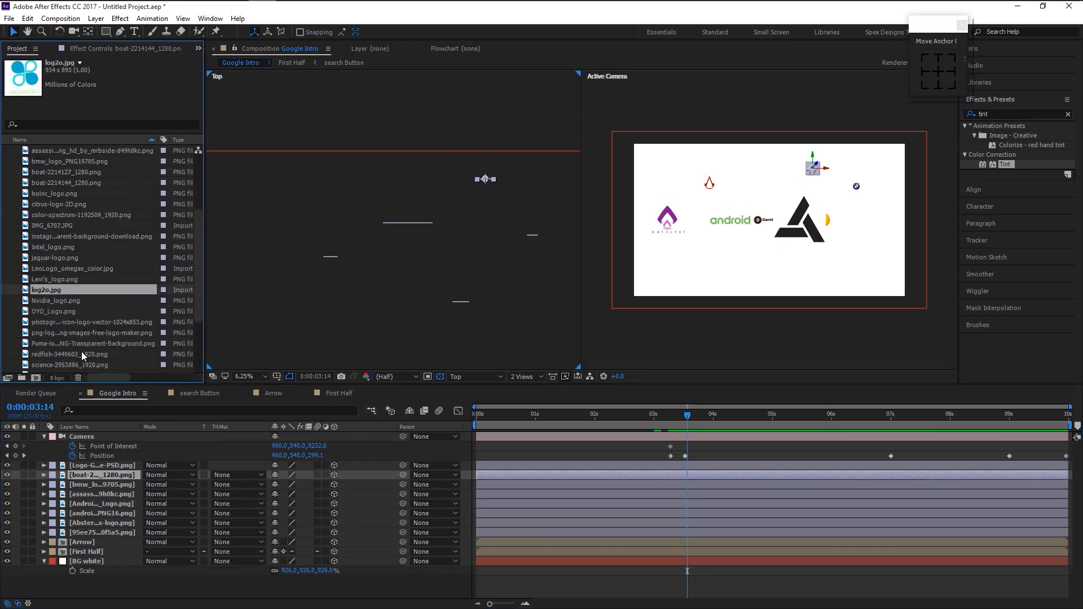
left_click_drag(64, 303, 123, 474)
key("s")
left_click_drag(304, 484, 355, 452)
left_click(335, 475)
Push the YouTube logo back along Z to about 9349 in the Top view and collapse its layer.
key("p")
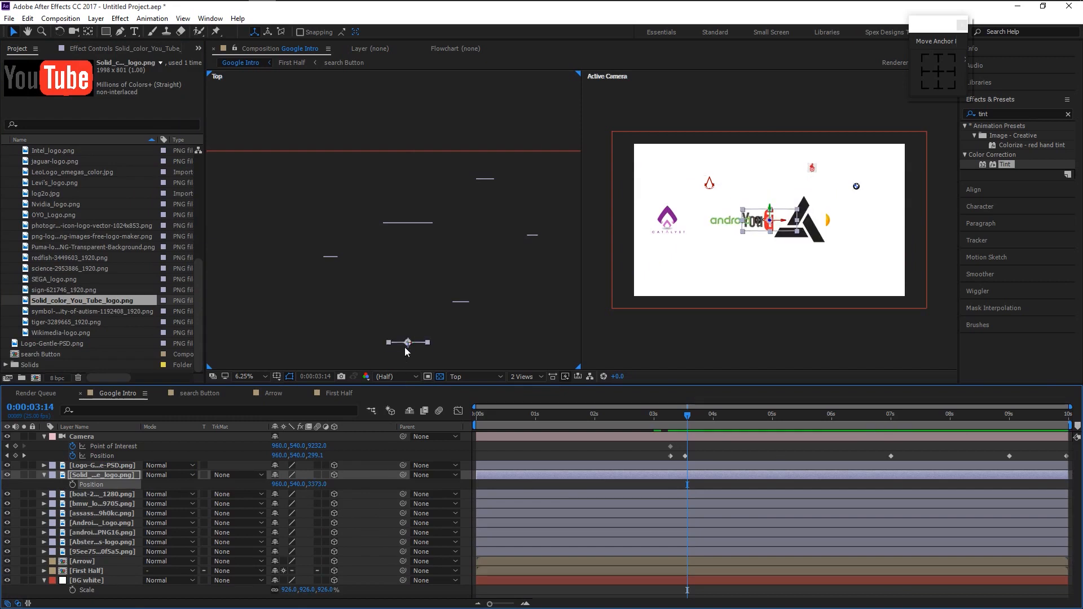
left_click_drag(406, 288, 421, 177)
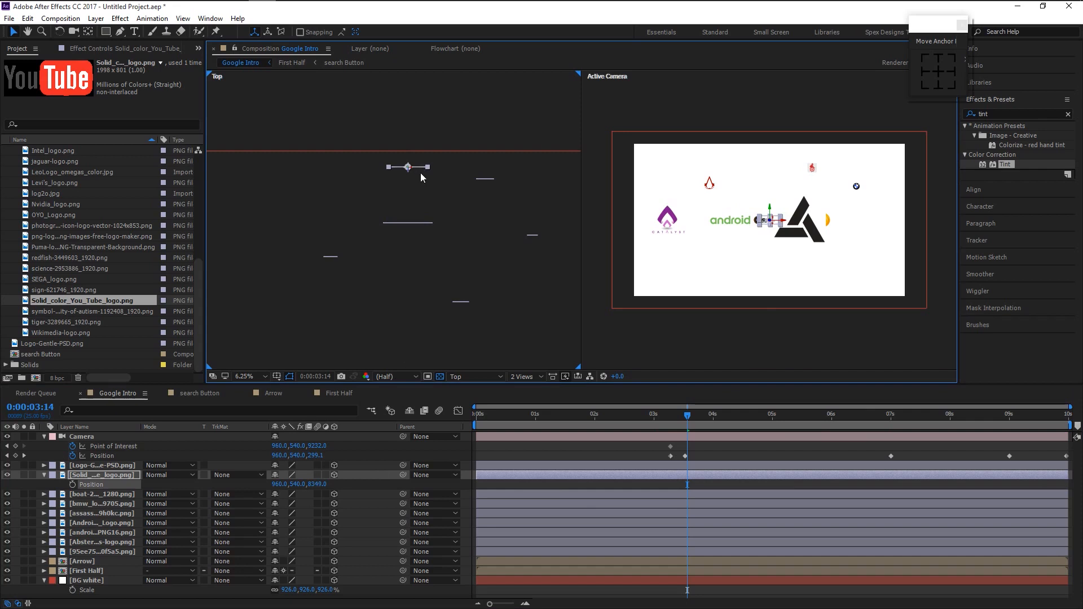
left_click(532, 543)
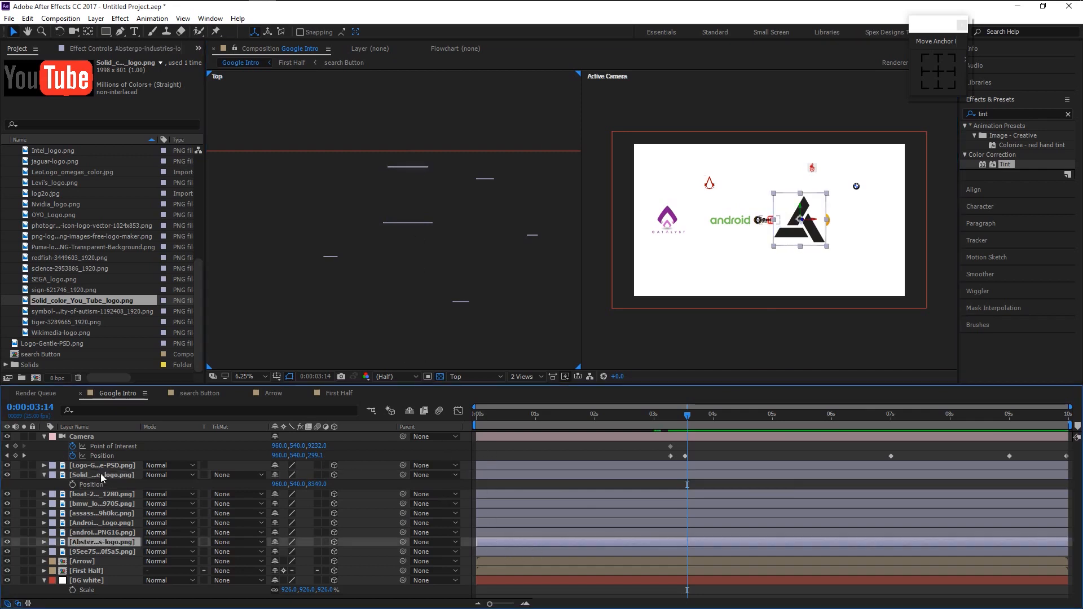
left_click(45, 475)
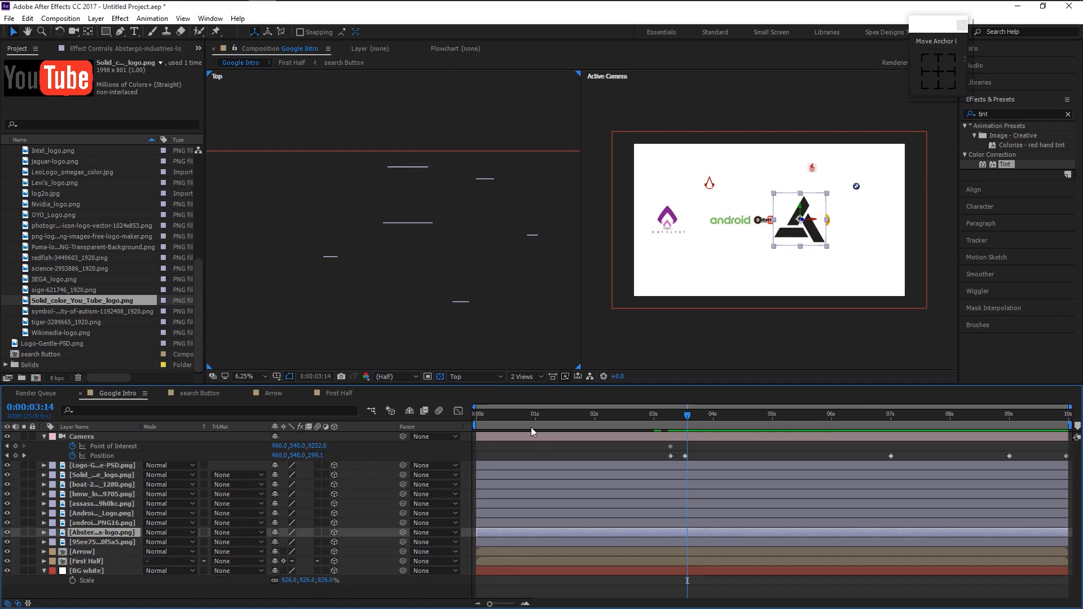
Preview the Google Intro composition from the start to check the camera flight through the logos.
left_click(480, 424)
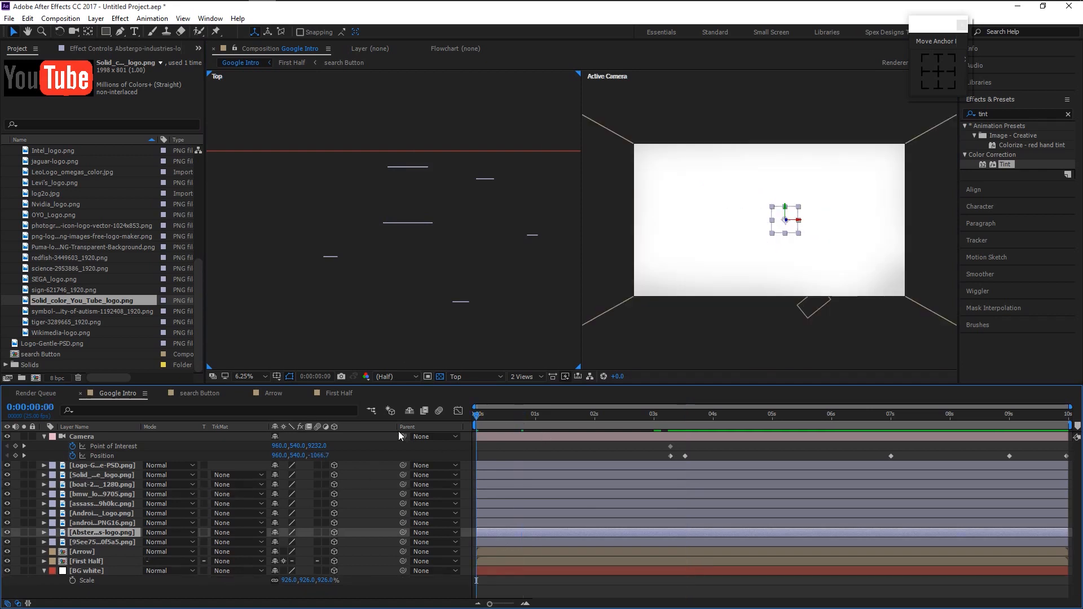
key("space")
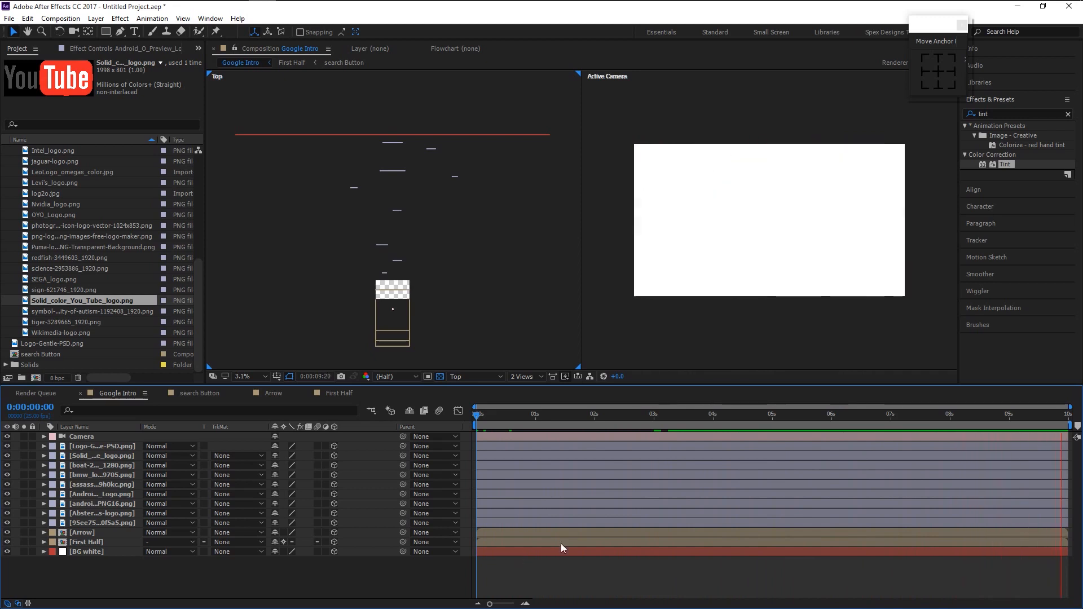
key("space")
At 0:00:06:21, add OYO_Logo.png below the YouTube logo layer and make it a 3D layer.
left_click_drag(843, 420, 881, 427)
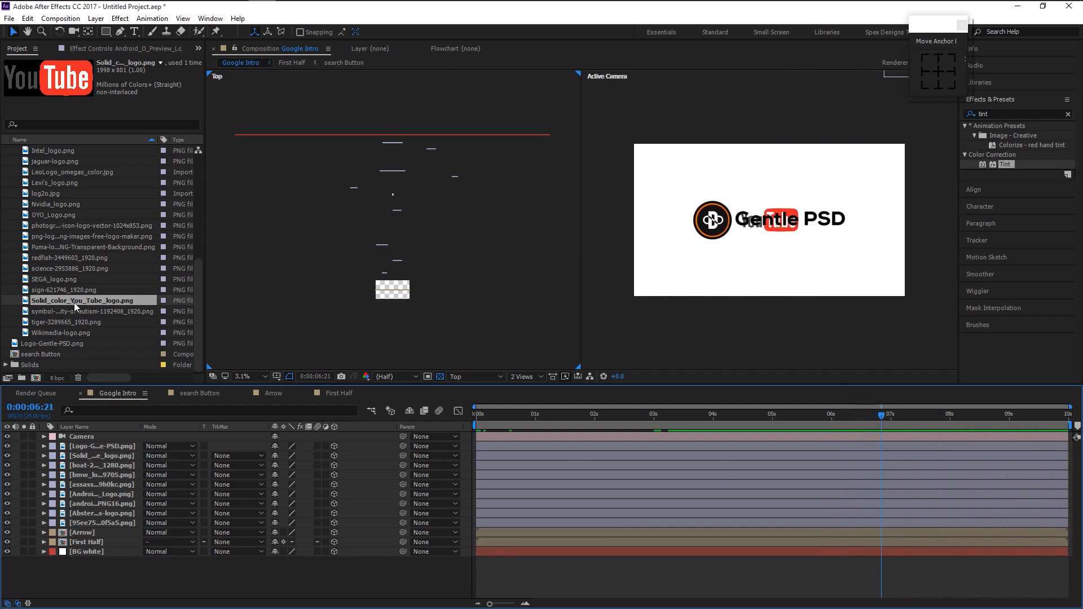
left_click_drag(55, 217, 84, 460)
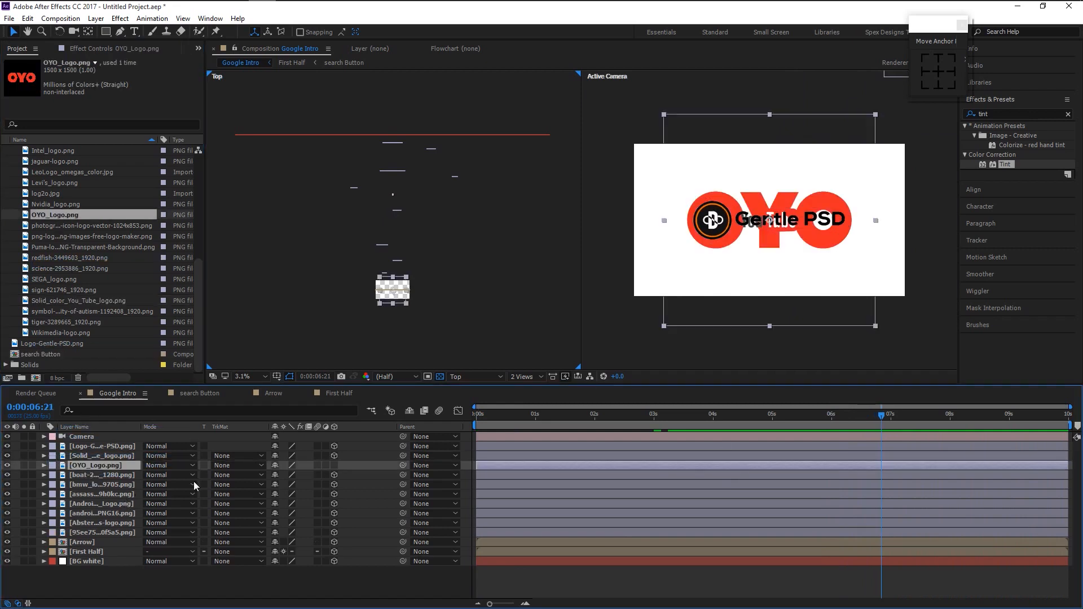
left_click(334, 466)
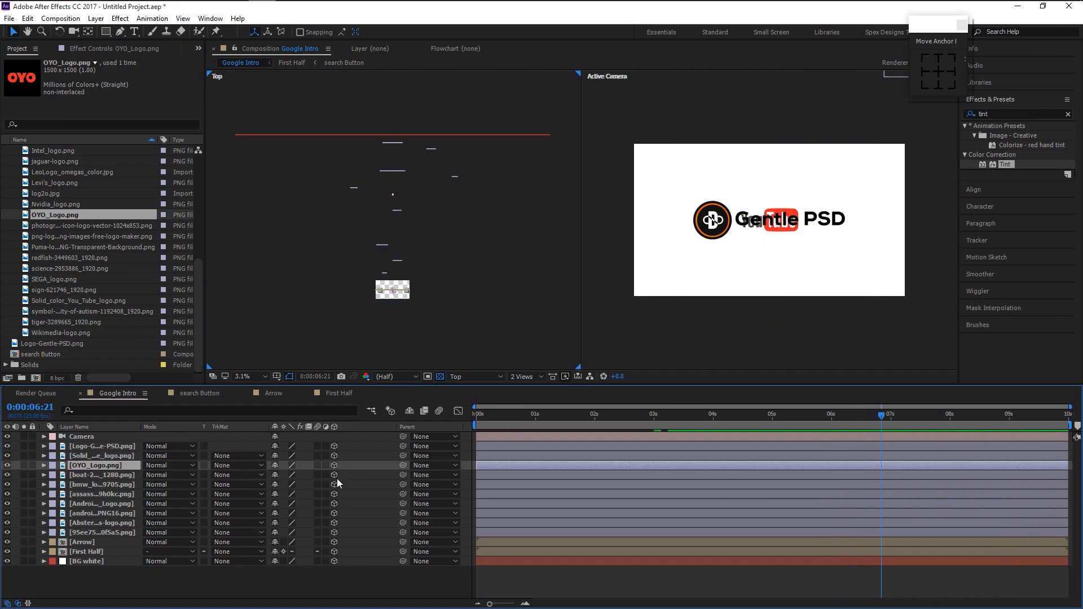
Scale down the OYO logo and move it to X -640, Y -228, Z 7959, above and left of the Gentle PSD logo.
key("p")
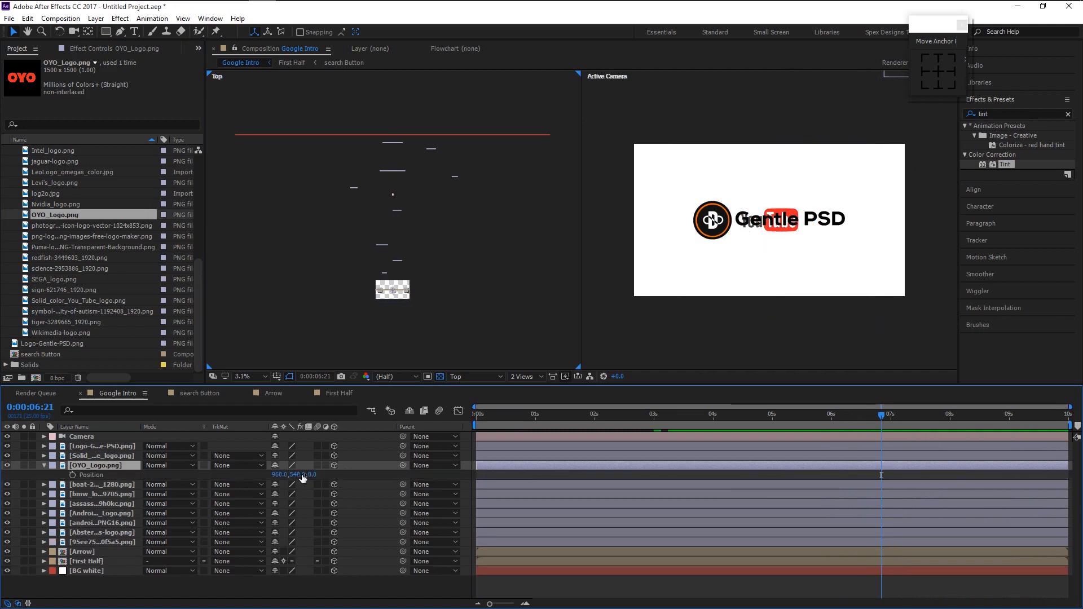
left_click_drag(314, 475, 1026, 437)
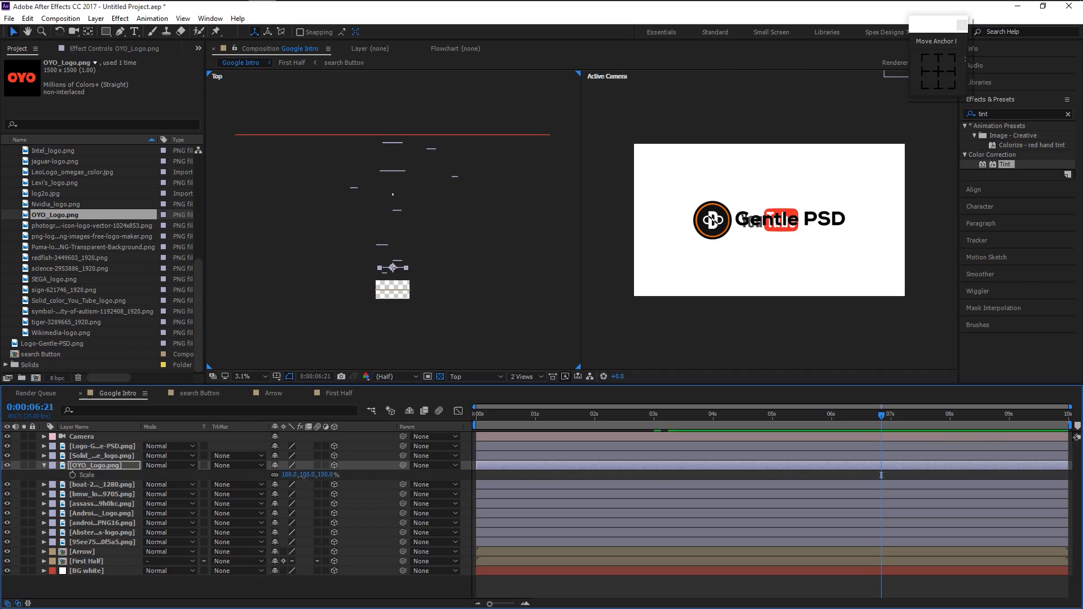
key("s")
key("p")
left_click_drag(314, 475, 341, 326)
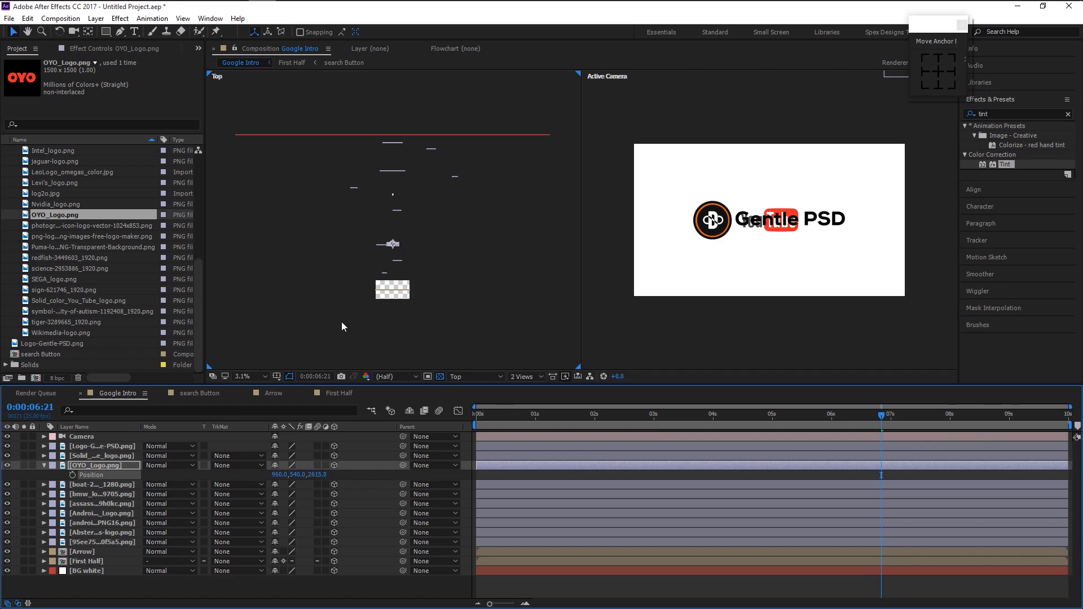
left_click_drag(395, 246, 364, 137)
Add the transparent-background Puma logo image below the OYO logo layer and scale it down to less than half size.
left_click(49, 257)
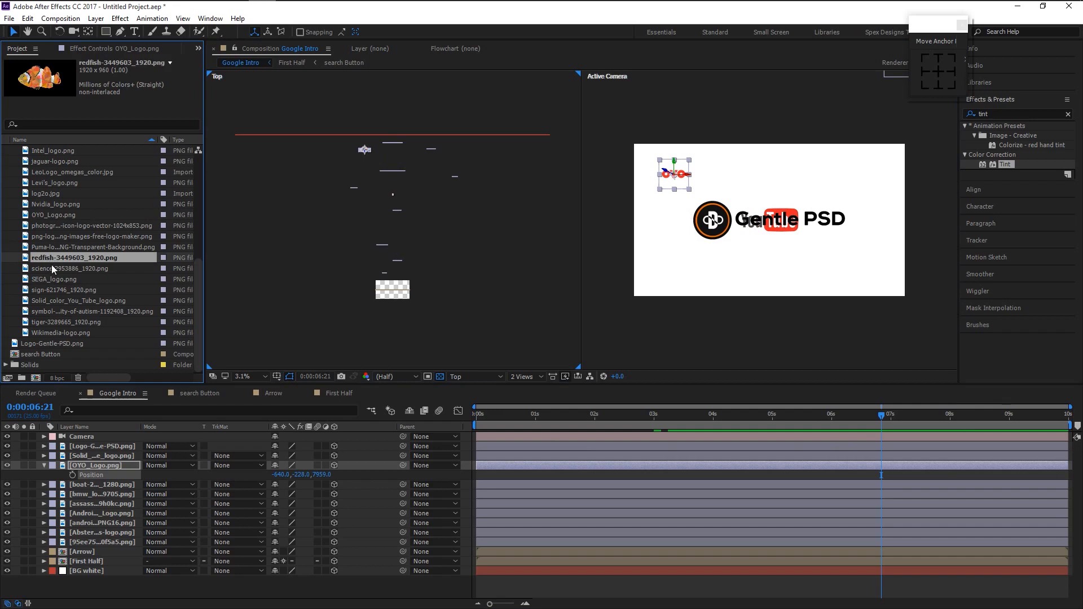
left_click(53, 268)
left_click_drag(62, 248, 110, 482)
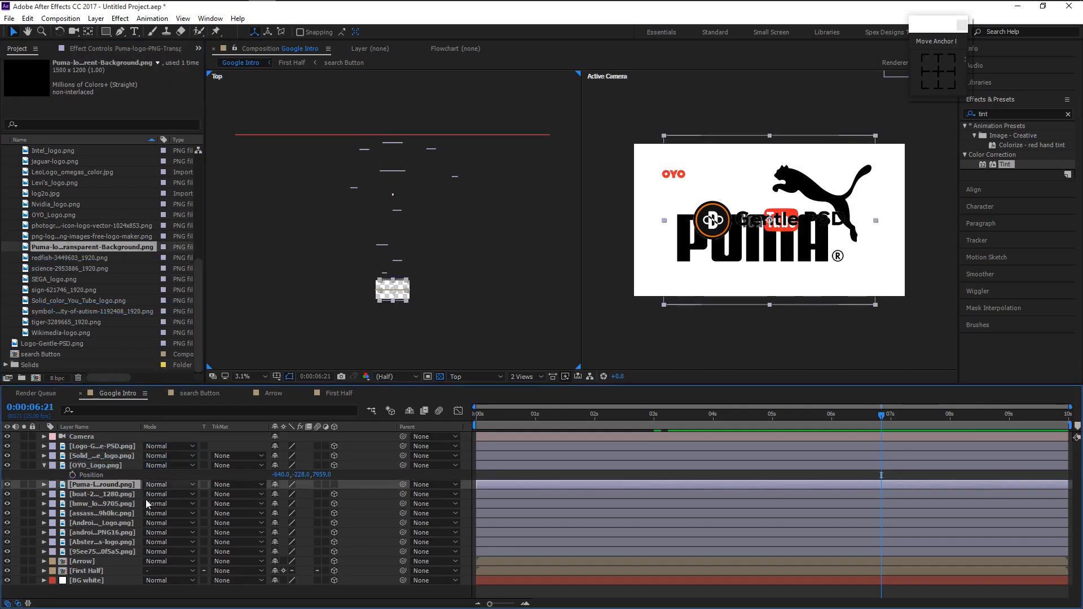
key("s")
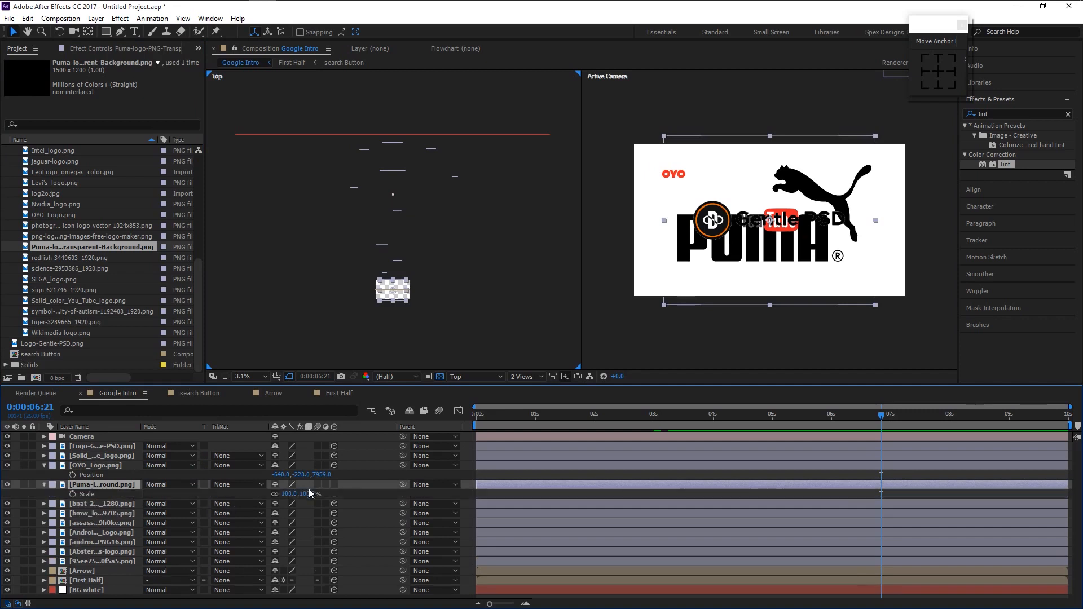
left_click_drag(305, 495, 275, 497)
Make the Puma logo a 3D layer, move it to X 2240, Y 1094, Z 7846, and collapse the OYO and Puma layers.
key("p")
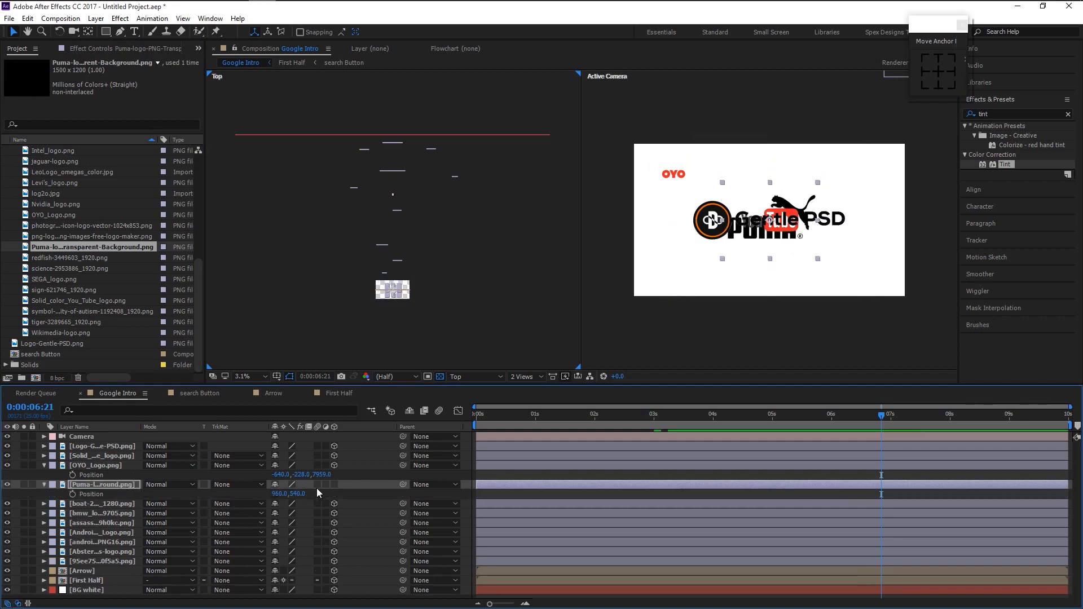
left_click(334, 484)
left_click_drag(313, 494, 379, 494)
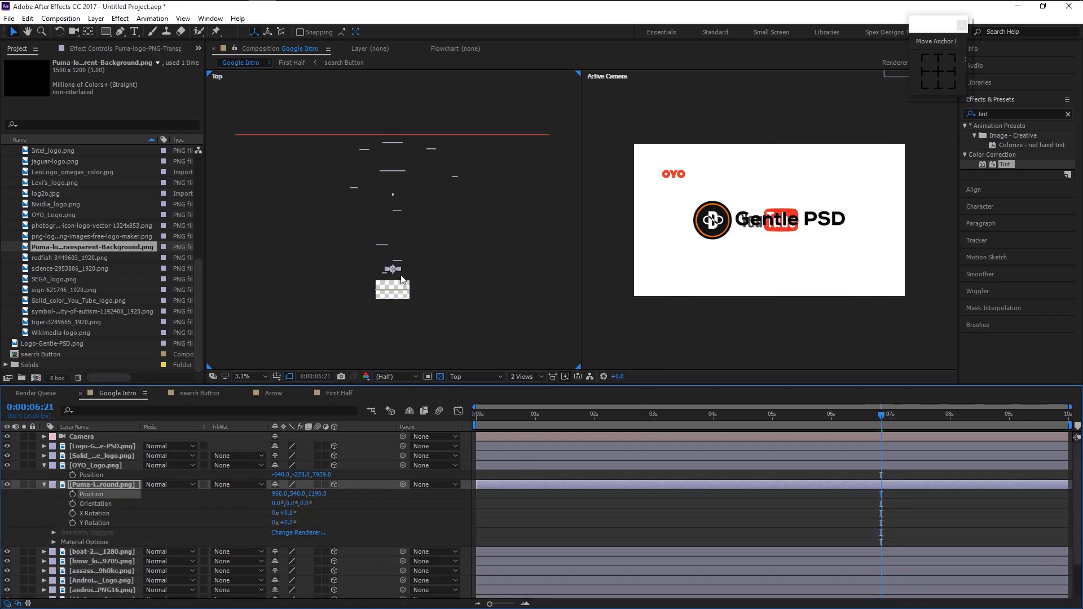
left_click_drag(401, 276, 416, 155)
left_click(556, 528)
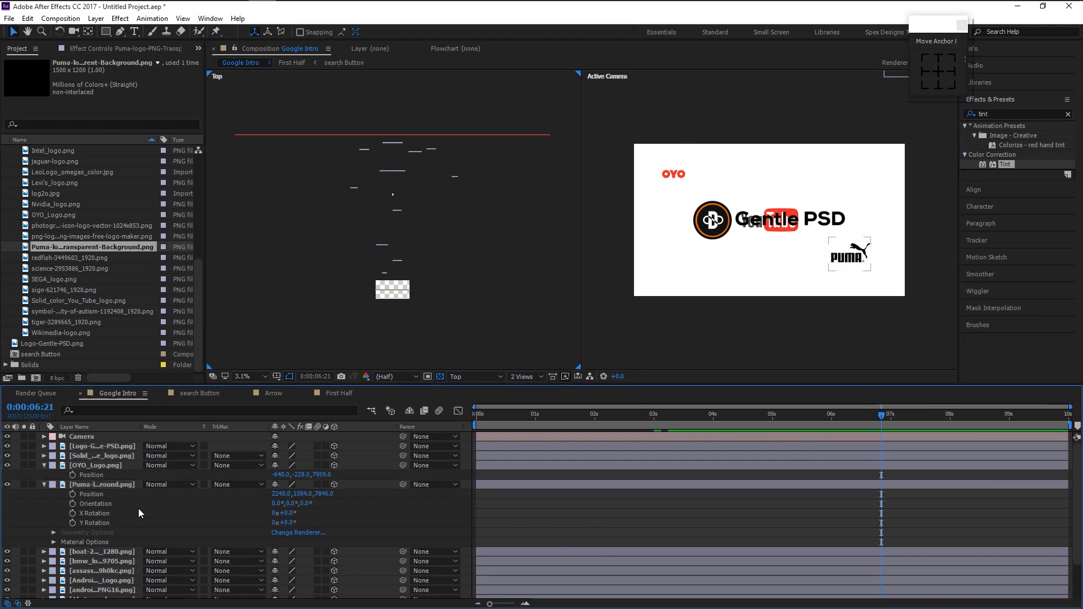
left_click(43, 466)
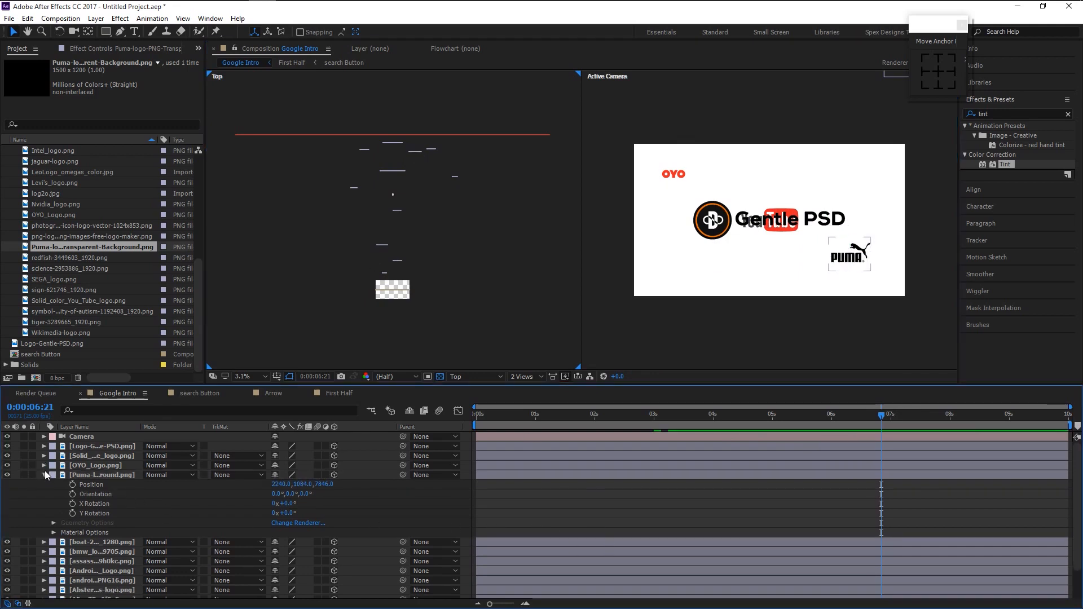
left_click(44, 475)
Play the composition on to 0:00:07:20, and switch the viewer to a single Active Camera view at 50% magnification.
key("space")
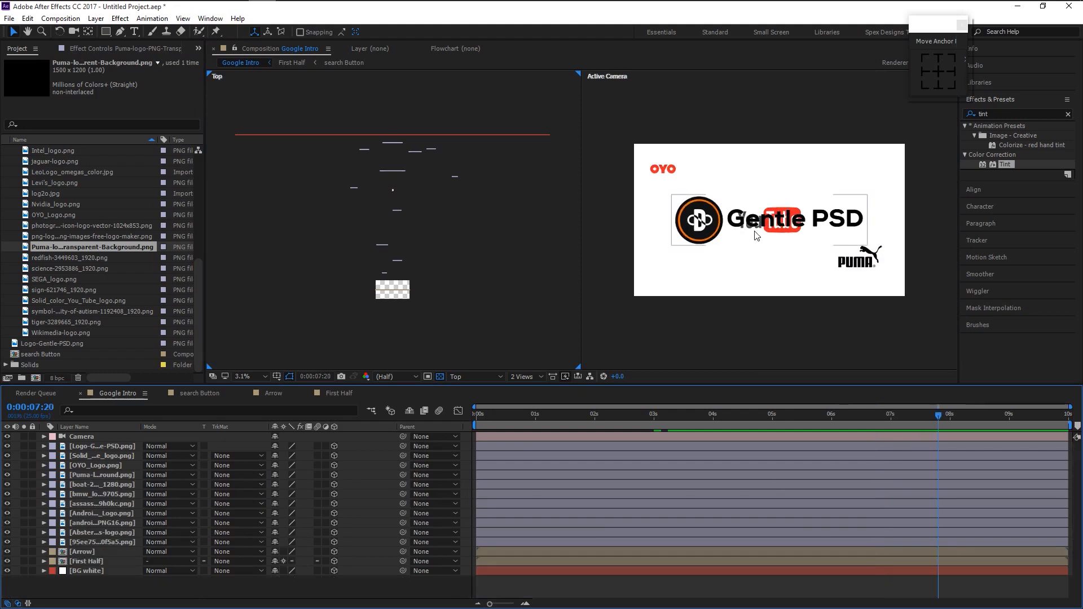
left_click(530, 377)
left_click(533, 387)
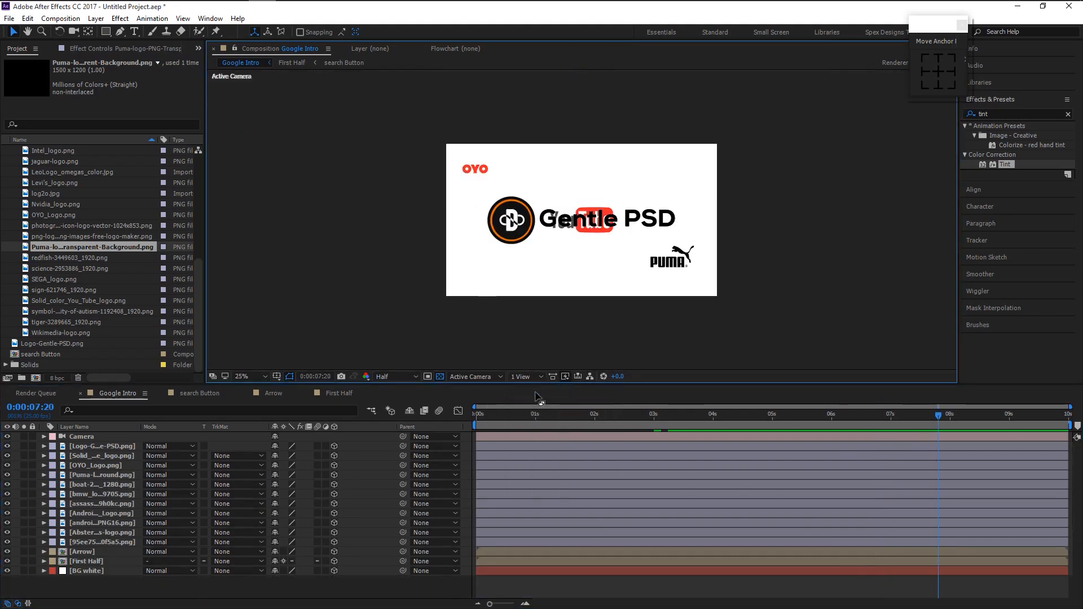
key("period")
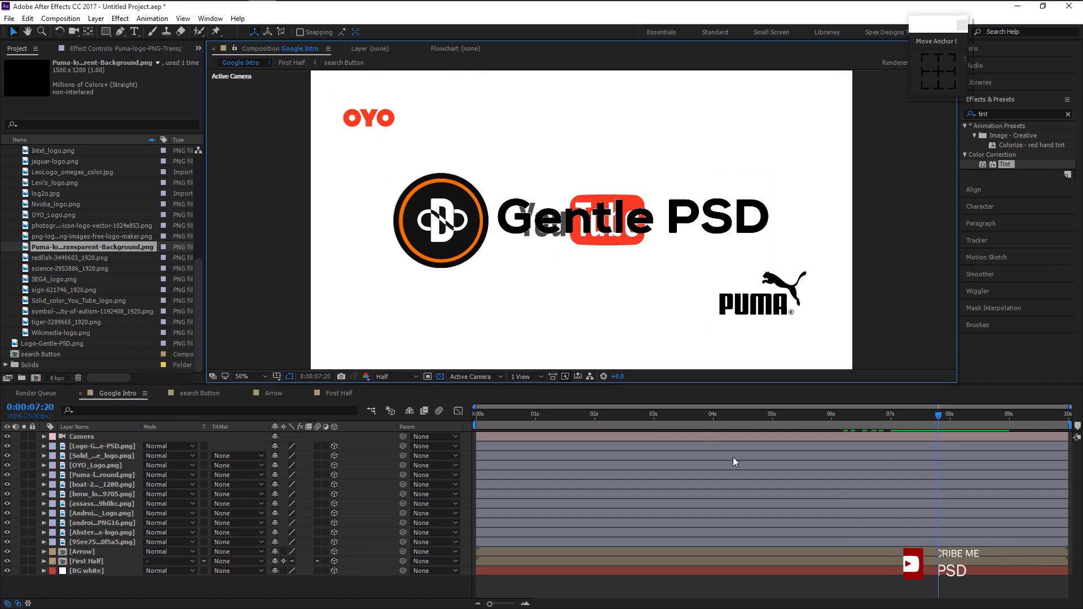
Start keyframing the camera's Aperture at 0:00:06:24 with a value of 10.1 pixels.
left_click(44, 436)
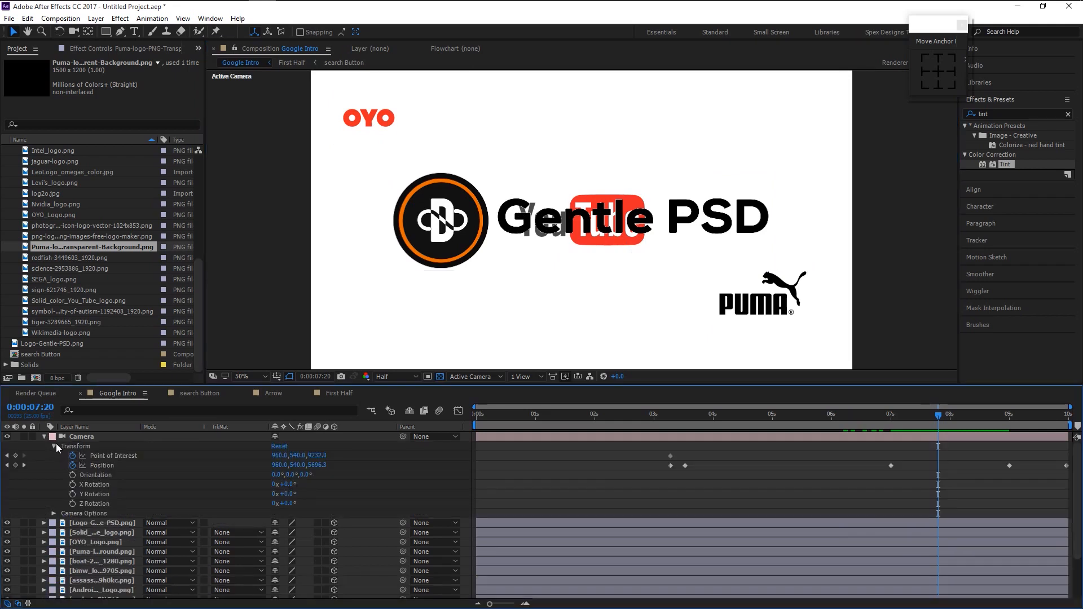
left_click(53, 446)
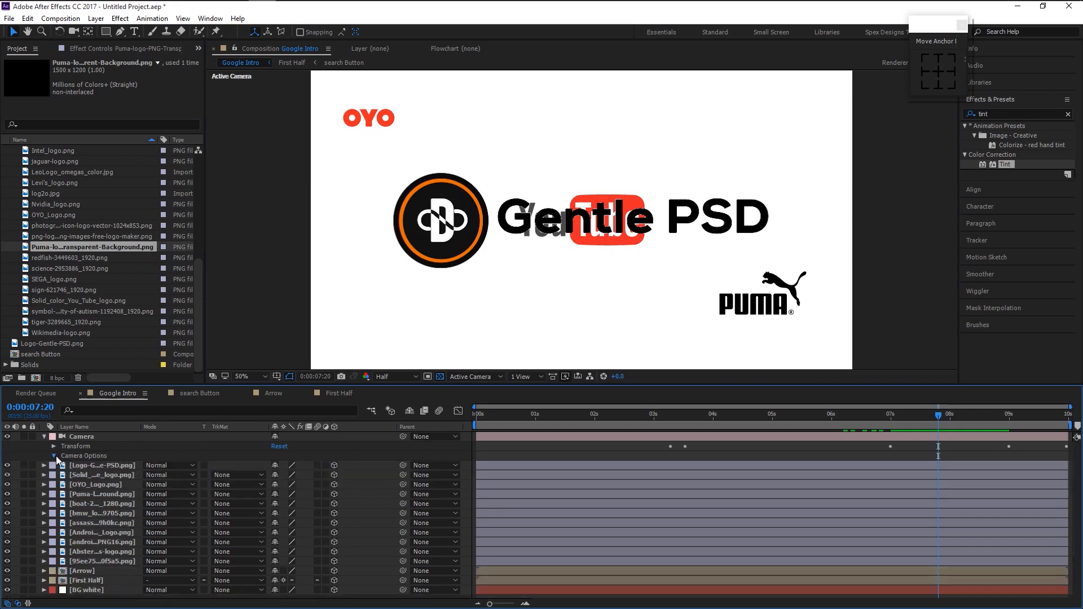
left_click_drag(903, 418, 888, 462)
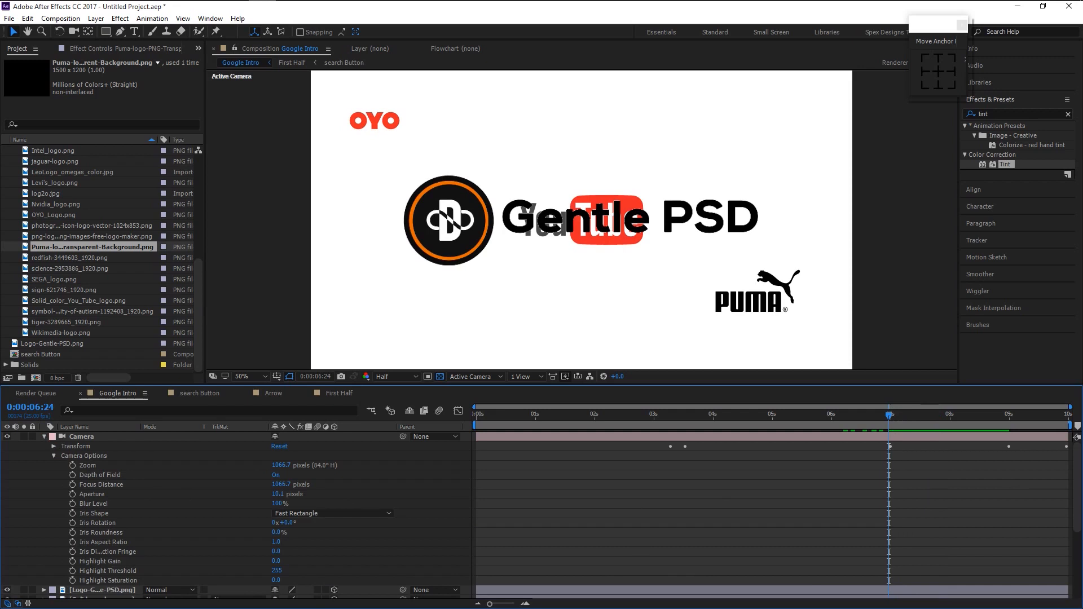
left_click_drag(490, 604, 525, 604)
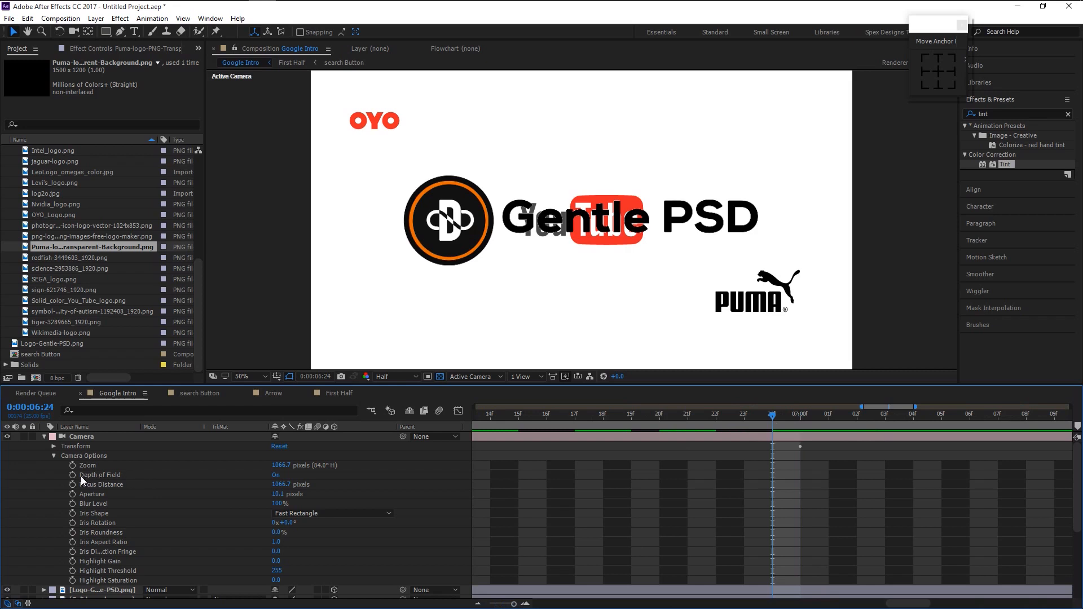
left_click(73, 494)
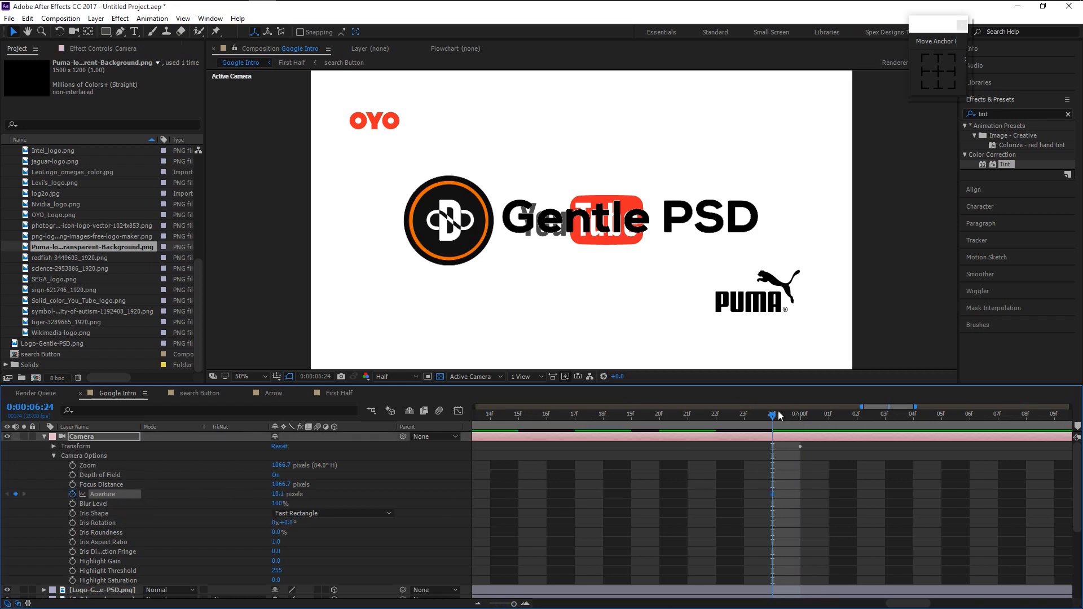
At 0:00:07:00, set the camera's Aperture to about 495 pixels so the logos behind Gentle PSD blur.
left_click(796, 417)
left_click_drag(279, 494, 1020, 507)
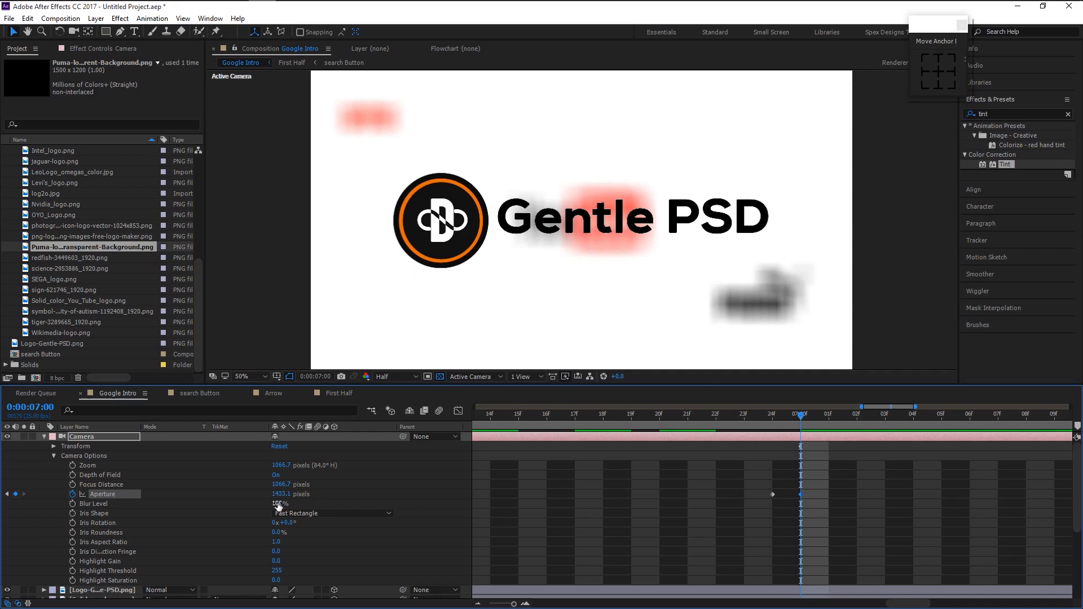
left_click_drag(258, 495, 216, 496)
left_click_drag(142, 505, 71, 513)
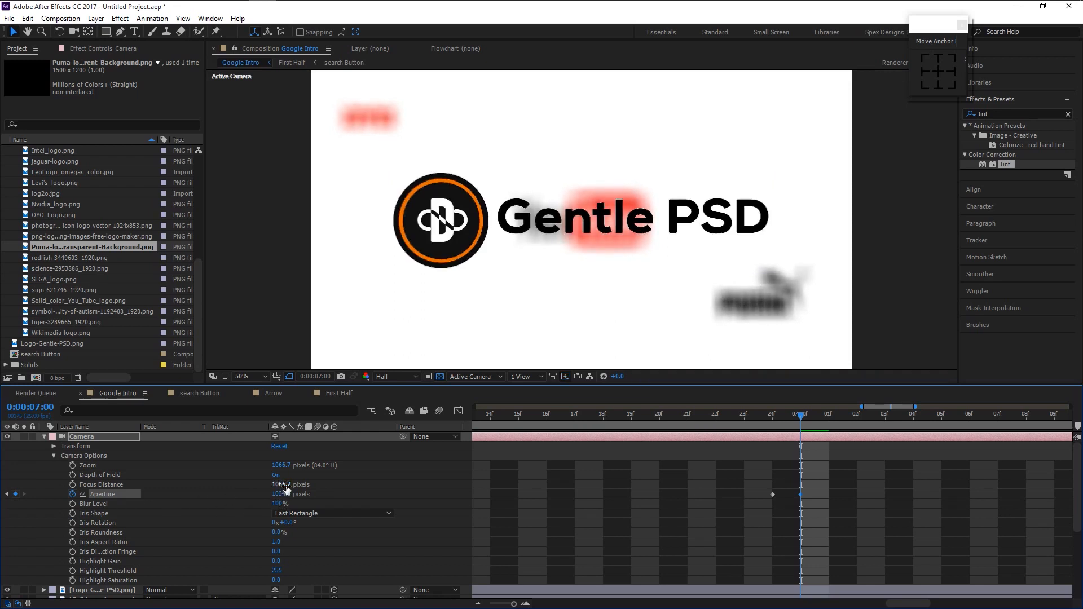
left_click_drag(282, 495, 0, 503)
left_click_drag(161, 500, 156, 500)
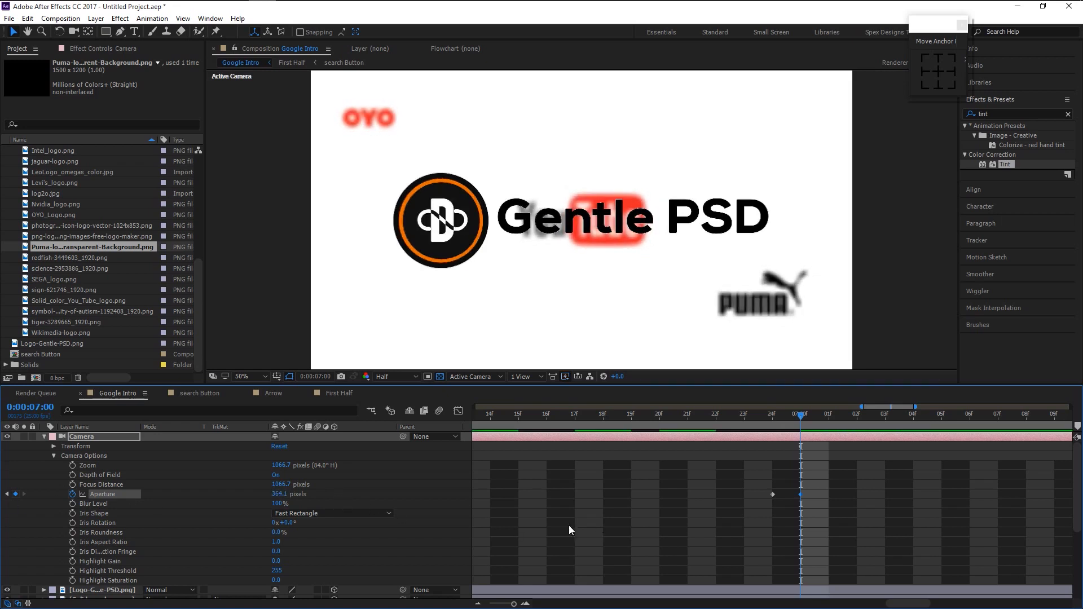
left_click_drag(279, 495, 352, 493)
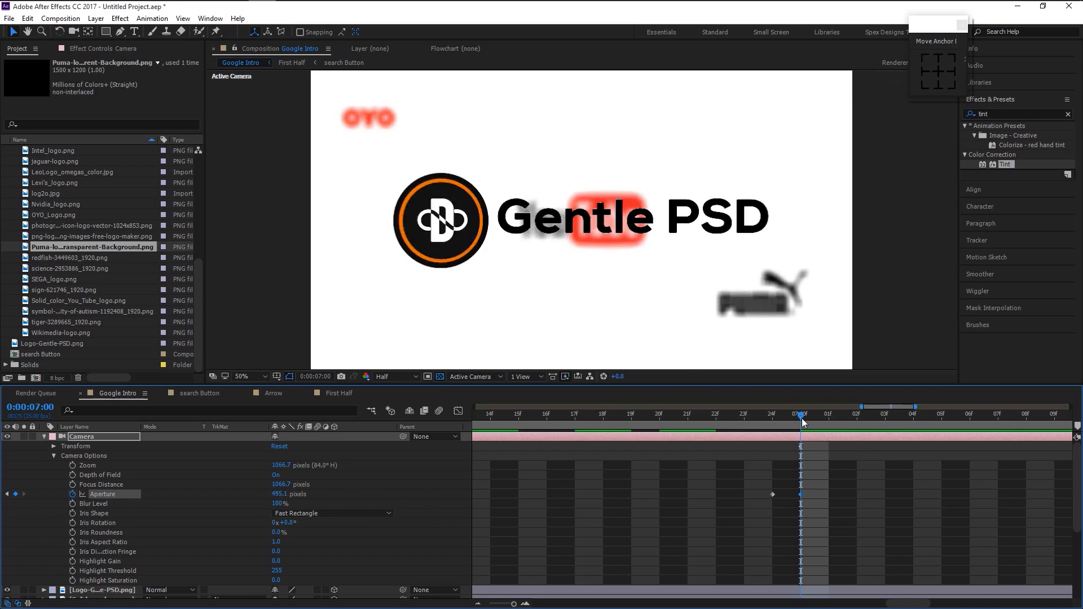
Add a holding Aperture keyframe at 0:00:08:24, and set the camera's Aperture to 10 pixels at 0:00:09:00.
scroll(837, 479, "down", 3)
scroll(837, 480, "up", 3)
scroll(838, 480, "down", 3)
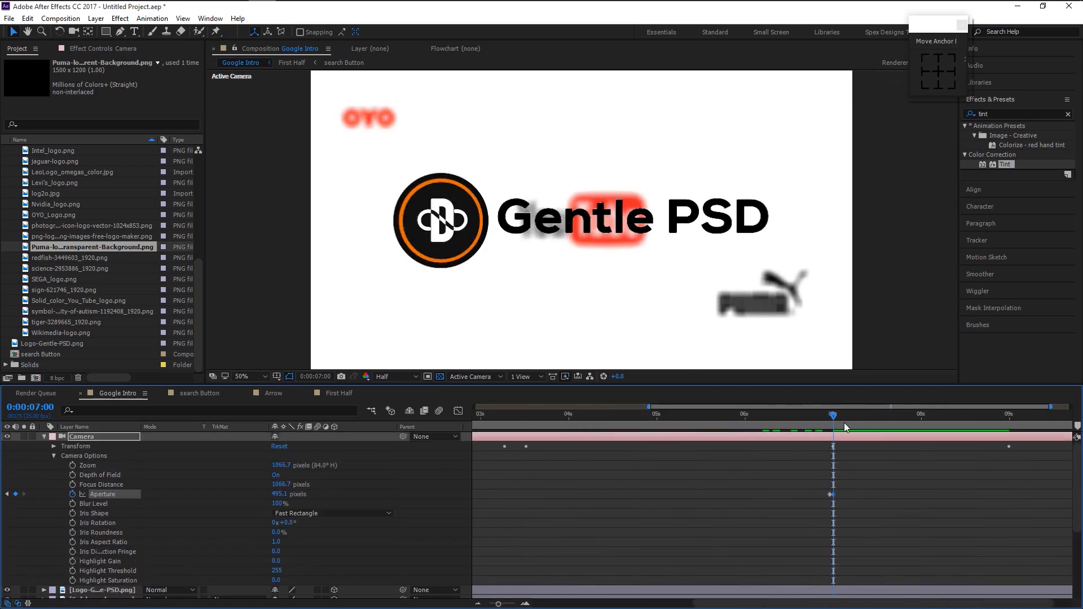
left_click_drag(837, 416, 1008, 438)
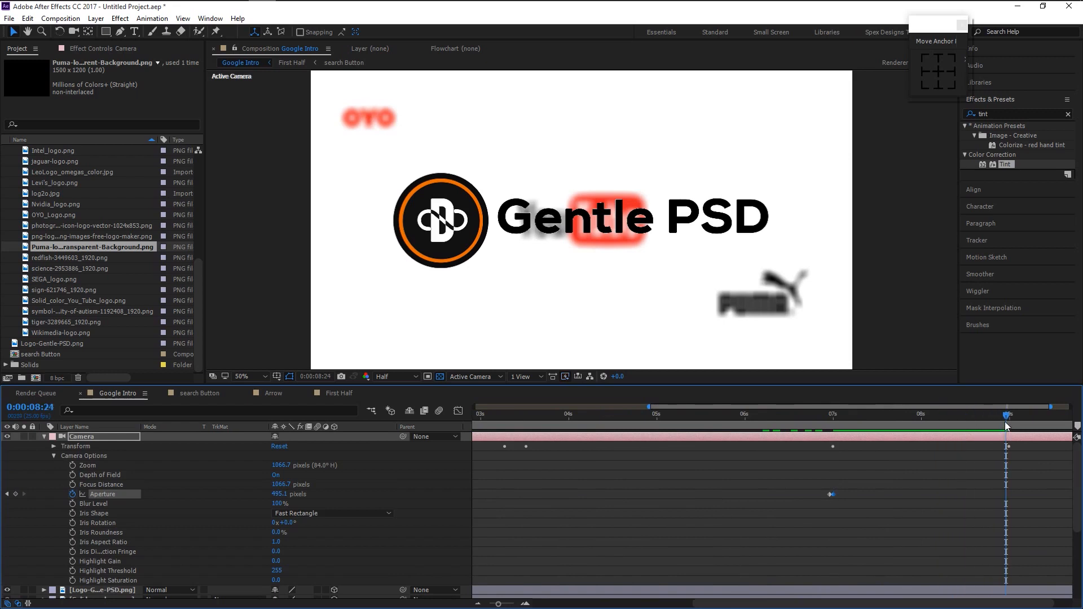
left_click(16, 494)
left_click(1008, 416)
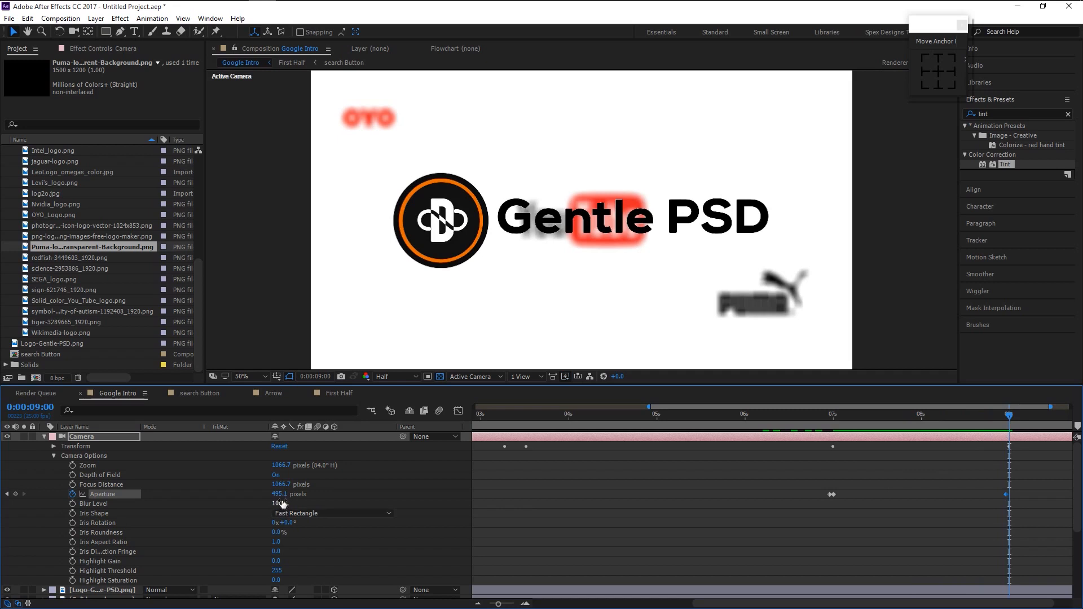
left_click(279, 494)
type("10")
key("Return")
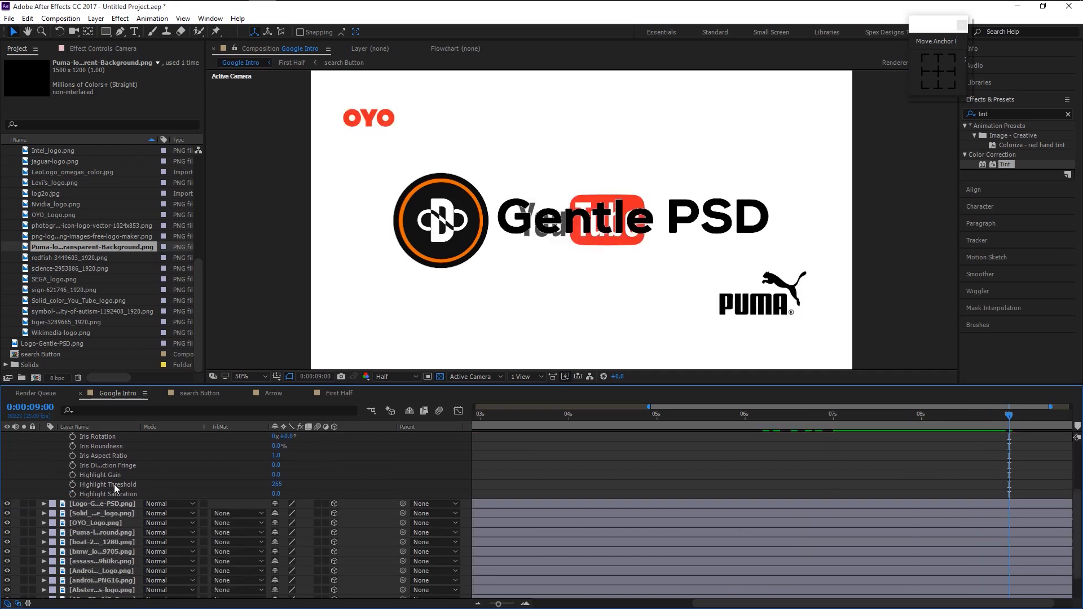
Review the camera's keyframed properties and preview the Google Intro composition from the start to check the Aperture animation.
scroll(96, 477, "up", 3)
left_click(44, 437)
left_click(83, 439)
key("u")
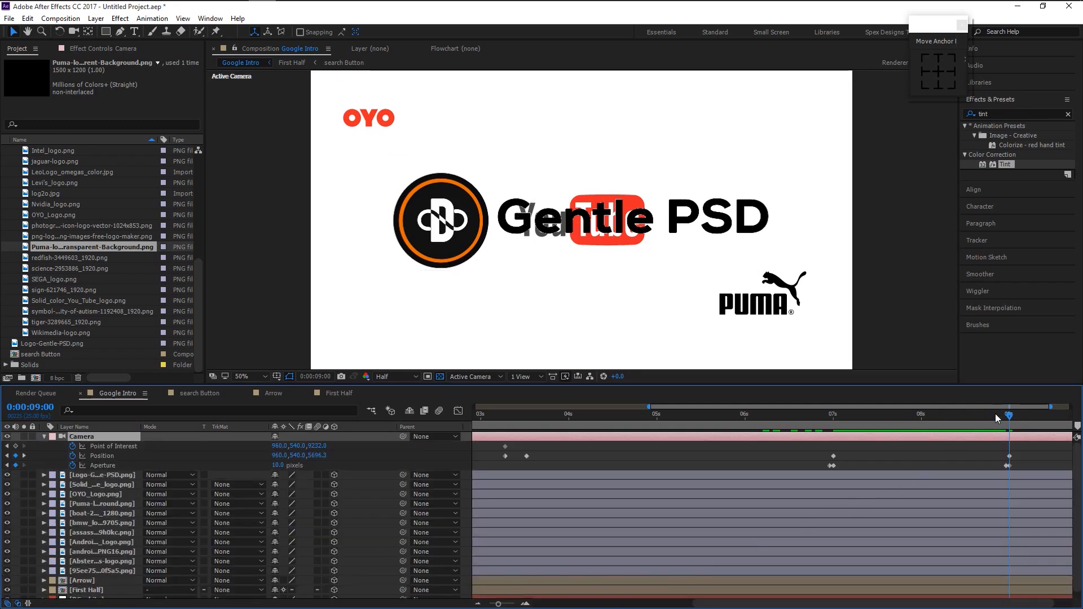
left_click_drag(1004, 422, 472, 451)
left_click_drag(495, 607, 464, 601)
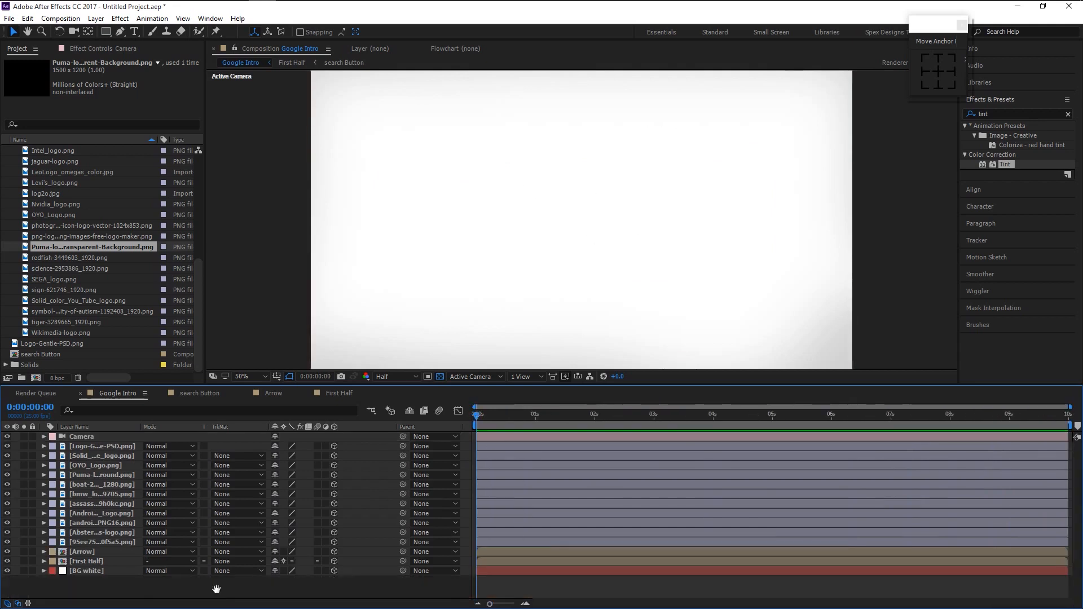
key("space")
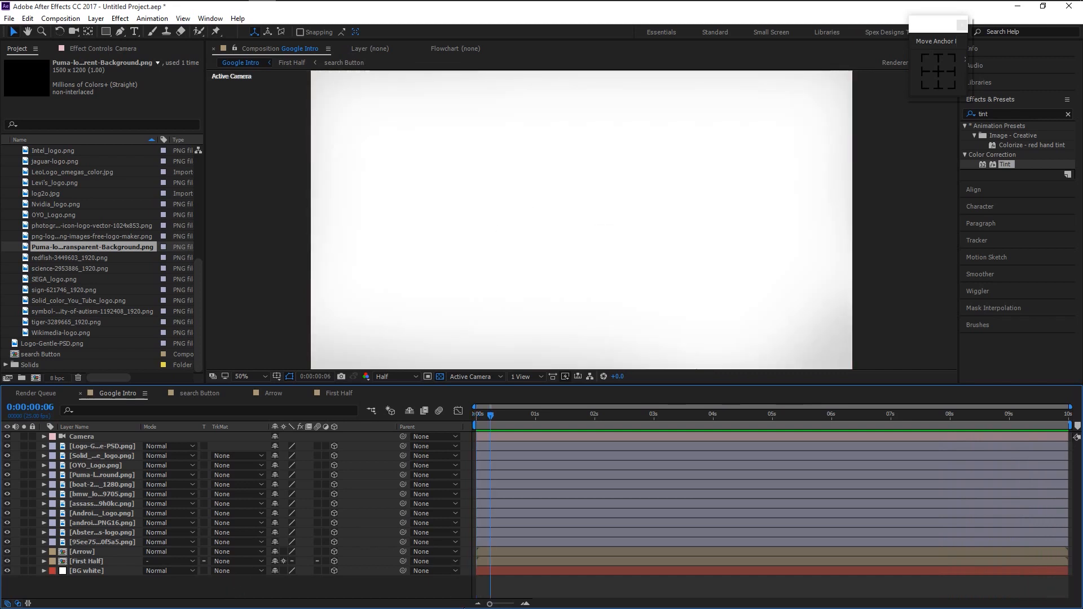
Move the camera's last Position keyframe about half a second earlier, and shift the final three Position and all Aperture keyframes one second earlier.
left_click(87, 438)
key("u")
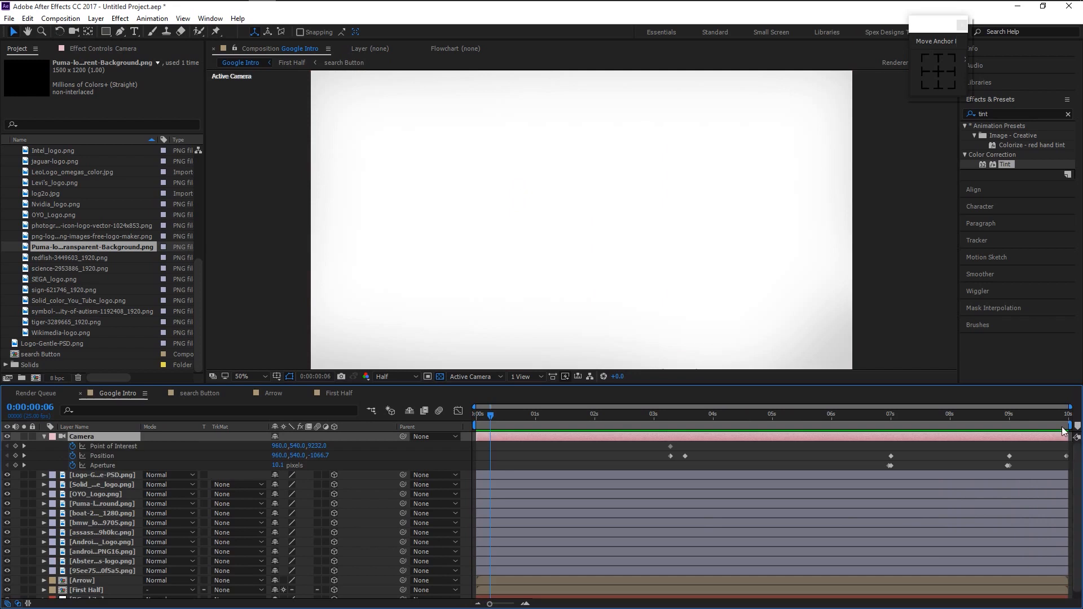
left_click_drag(1066, 457, 1037, 465)
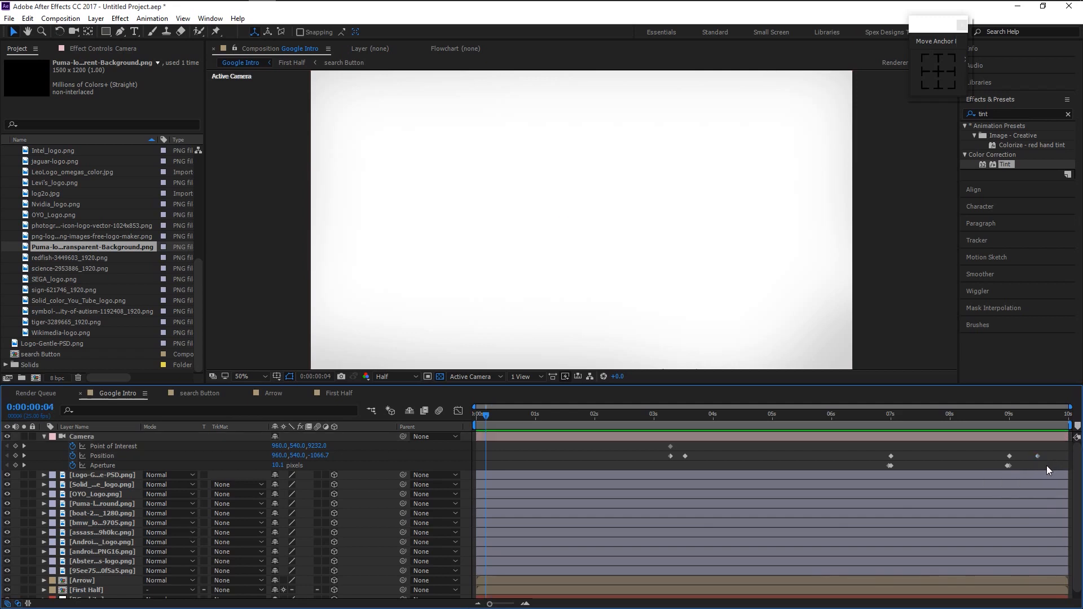
left_click_drag(1048, 466, 834, 455)
Preview the composition from the start to check the retimed camera move.
left_click(829, 418)
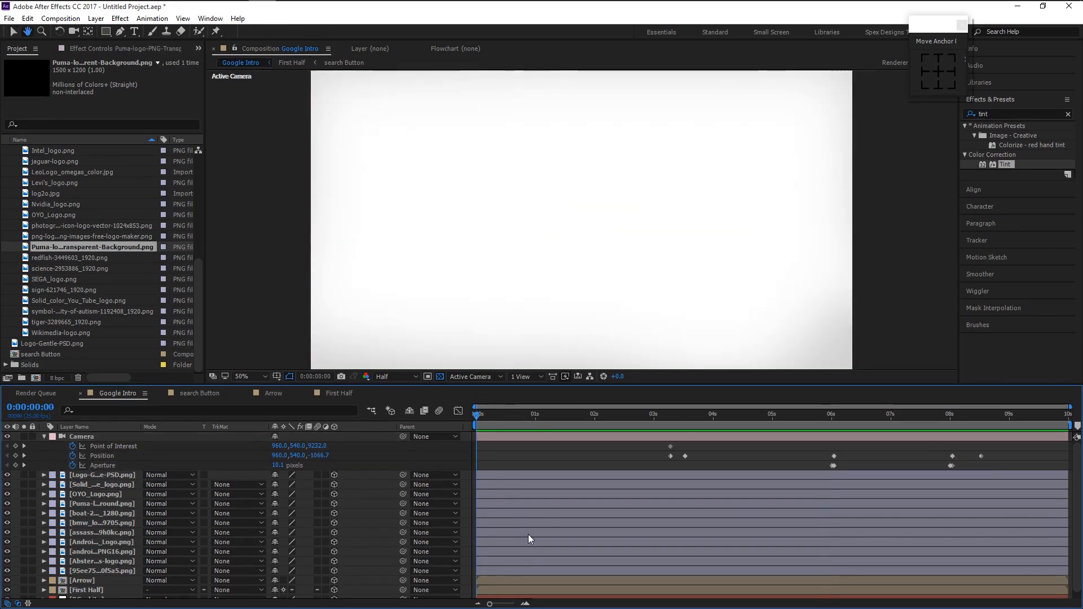
key("space")
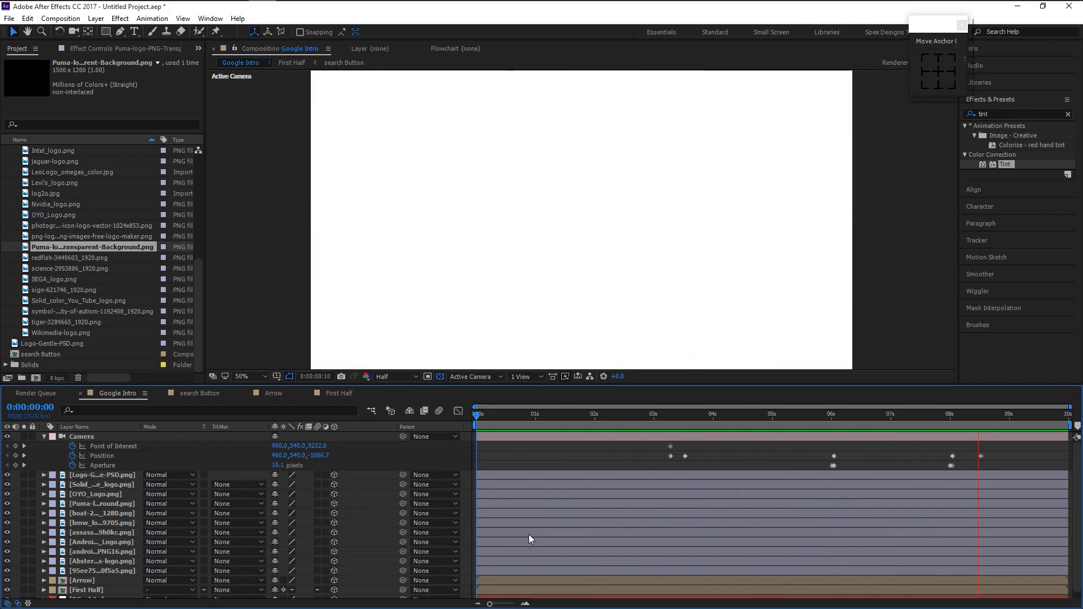
key("space")
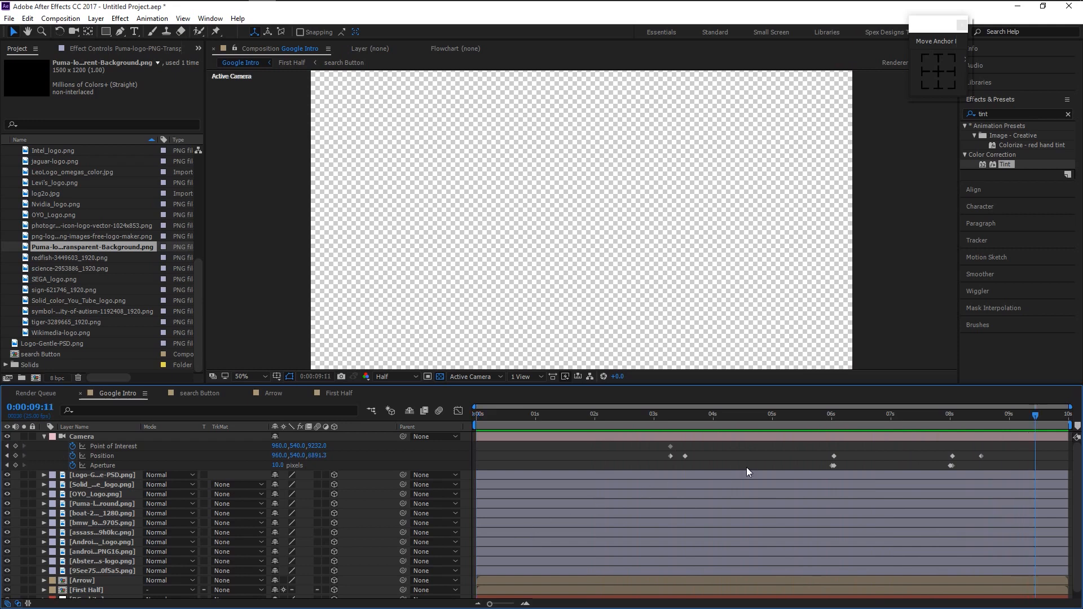
At 0:00:04:07, duplicate the Puma logo layer and place the copy near the lower-right corner of the frame.
left_click(912, 429)
left_click_drag(798, 434, 730, 426)
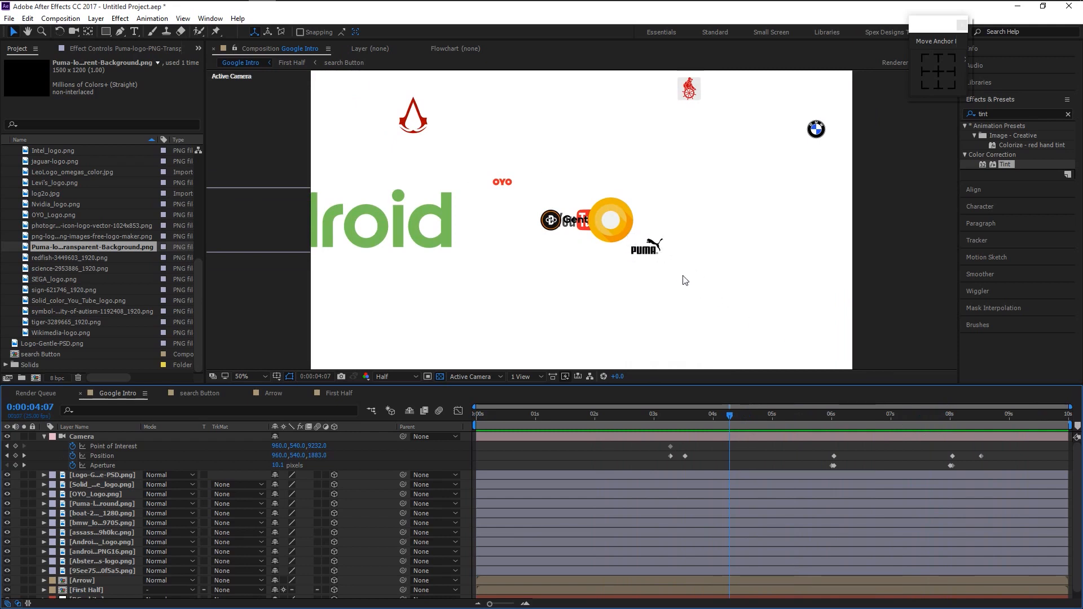
left_click(650, 256)
key("ctrl+d")
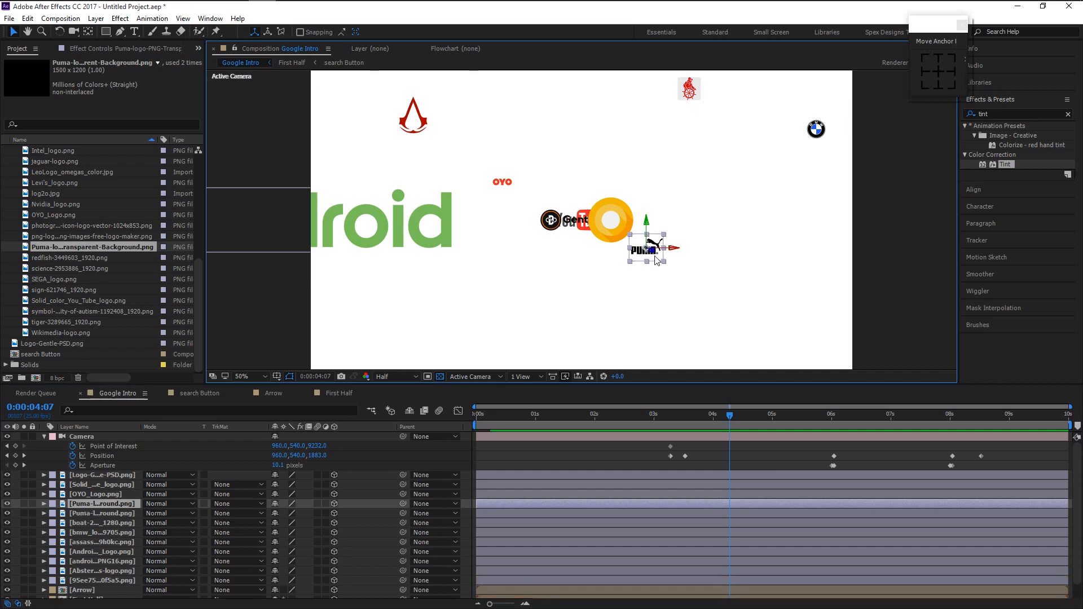
left_click_drag(648, 228, 691, 592)
left_click_drag(652, 314, 874, 608)
left_click_drag(698, 336, 795, 336)
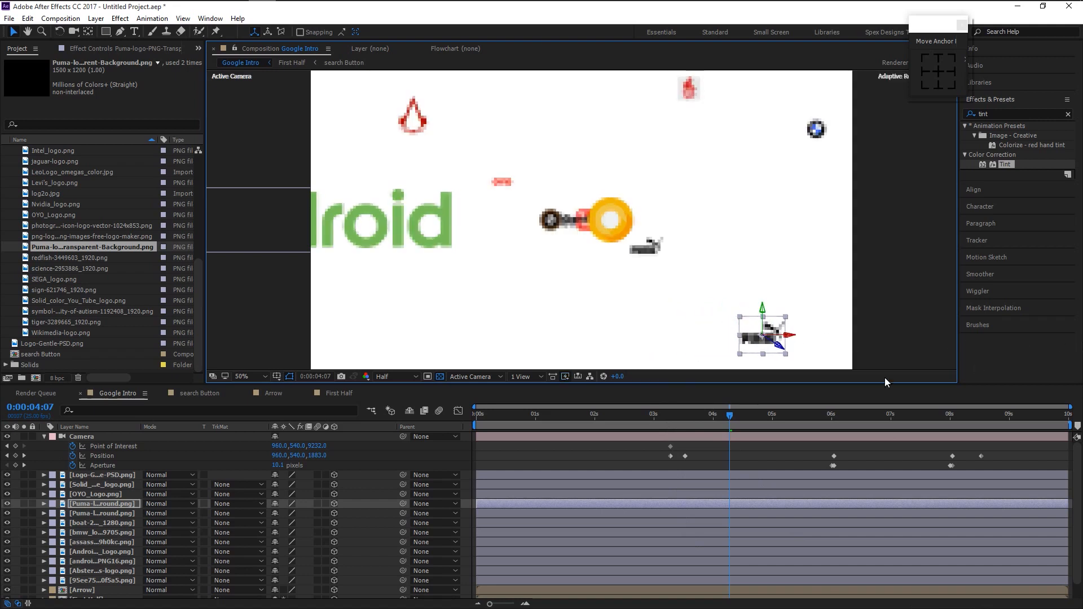
Scrub forward from 0:00:04:07 to past five seconds to check how the duplicated Puma logo passes the camera.
left_click(676, 348)
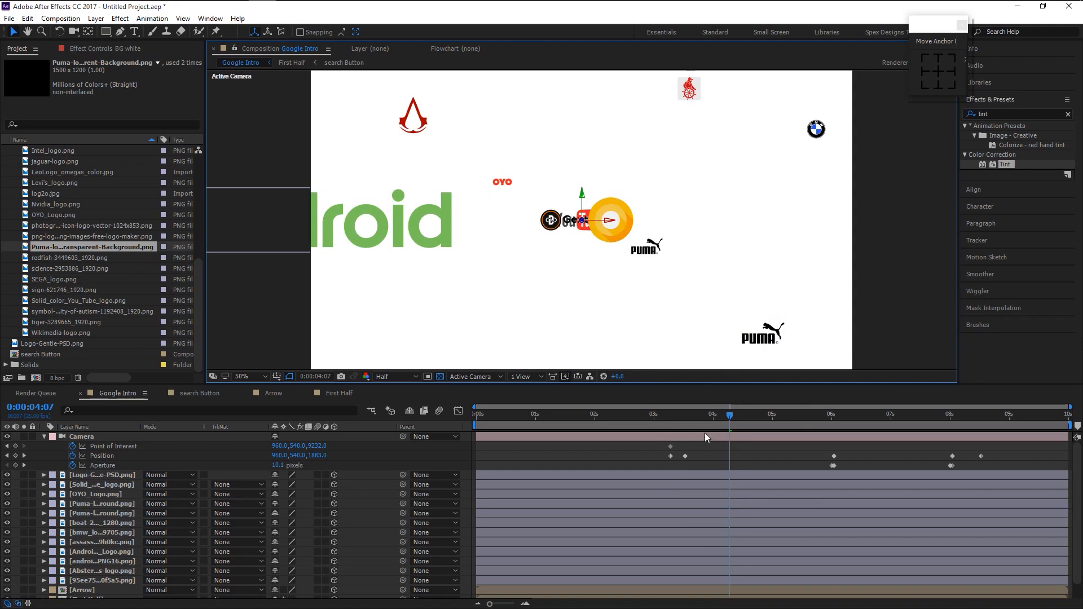
left_click_drag(736, 413, 767, 418)
left_click_drag(767, 417, 795, 421)
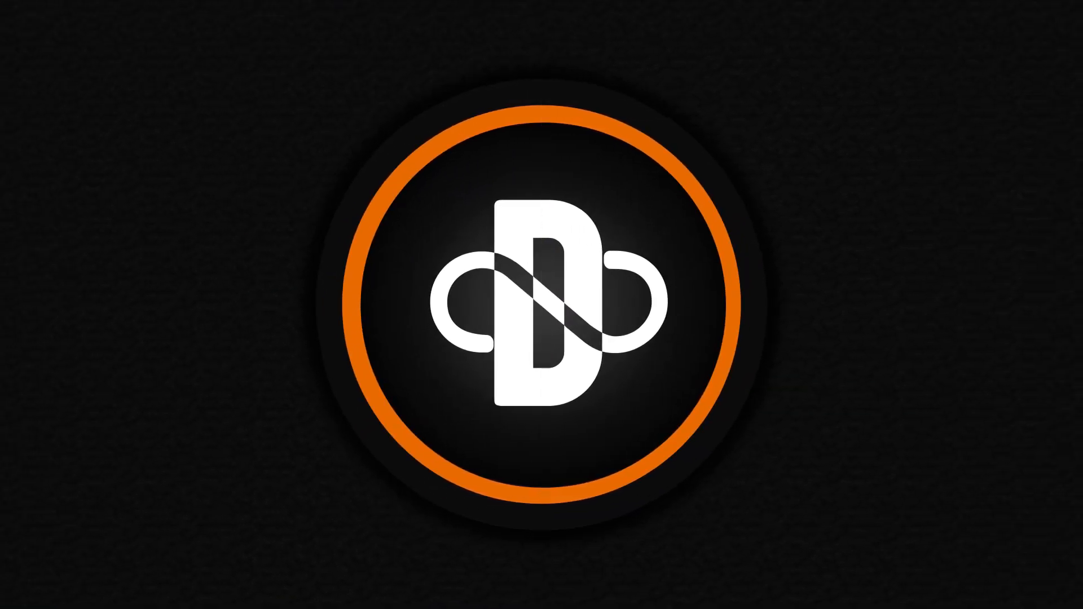